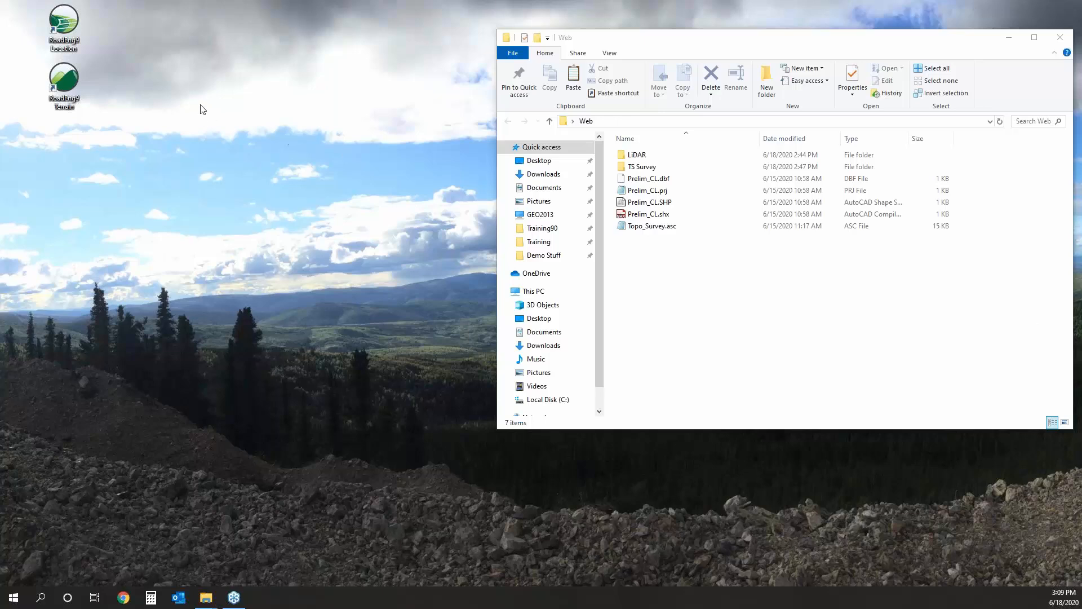
# Step: Start RoadEng9 Terrain and insert Prelim_CL.SHP from the desktop's Web folder, keeping the UTM NAD83 Zone 20N metric projection
pyautogui.doubleClick(70, 86)
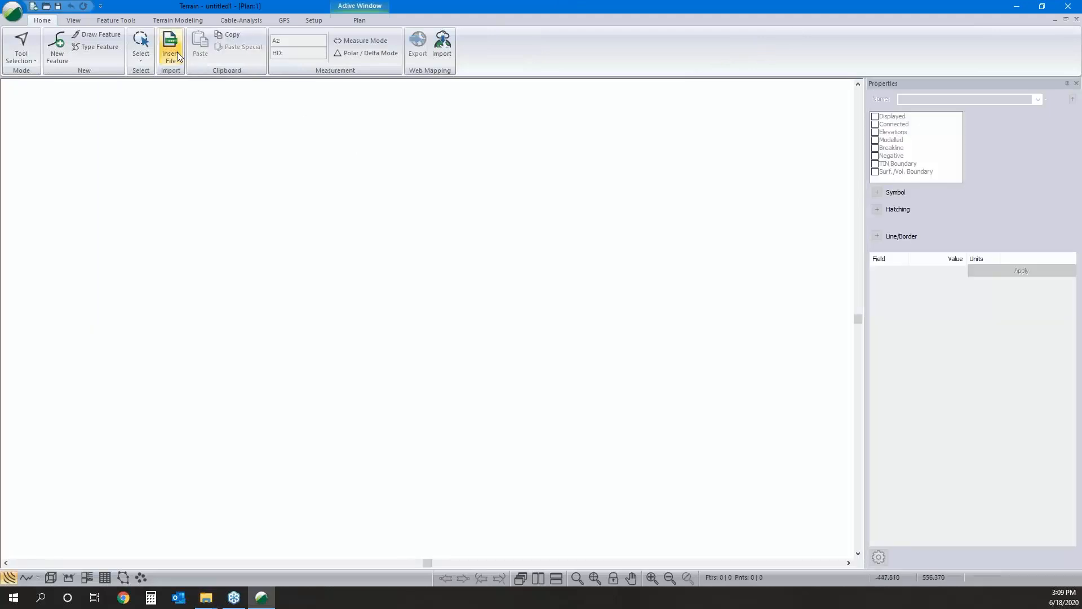
pyautogui.click(176, 54)
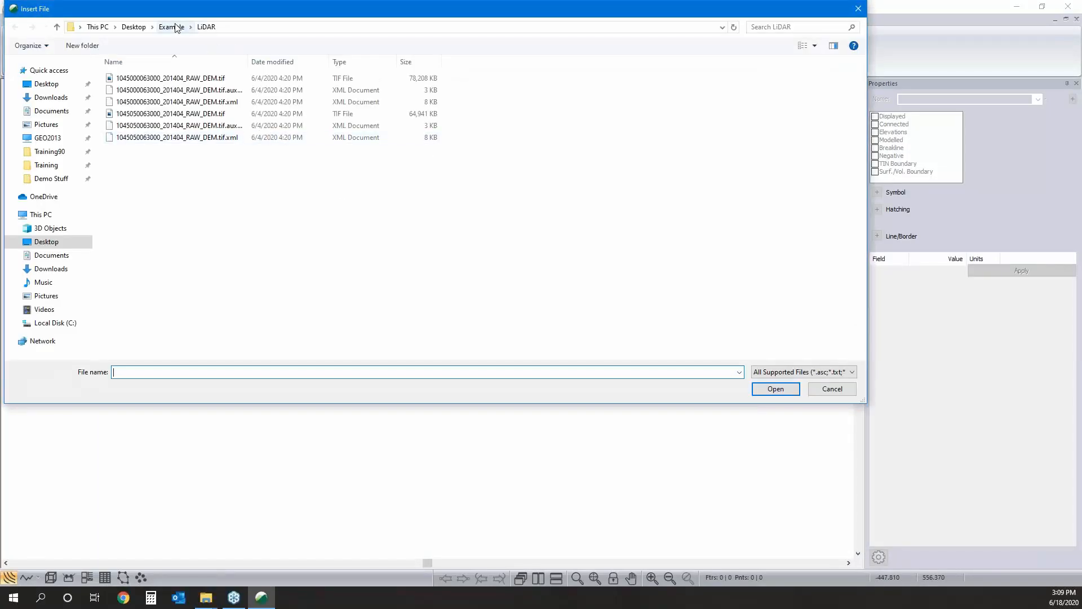
pyautogui.click(133, 26)
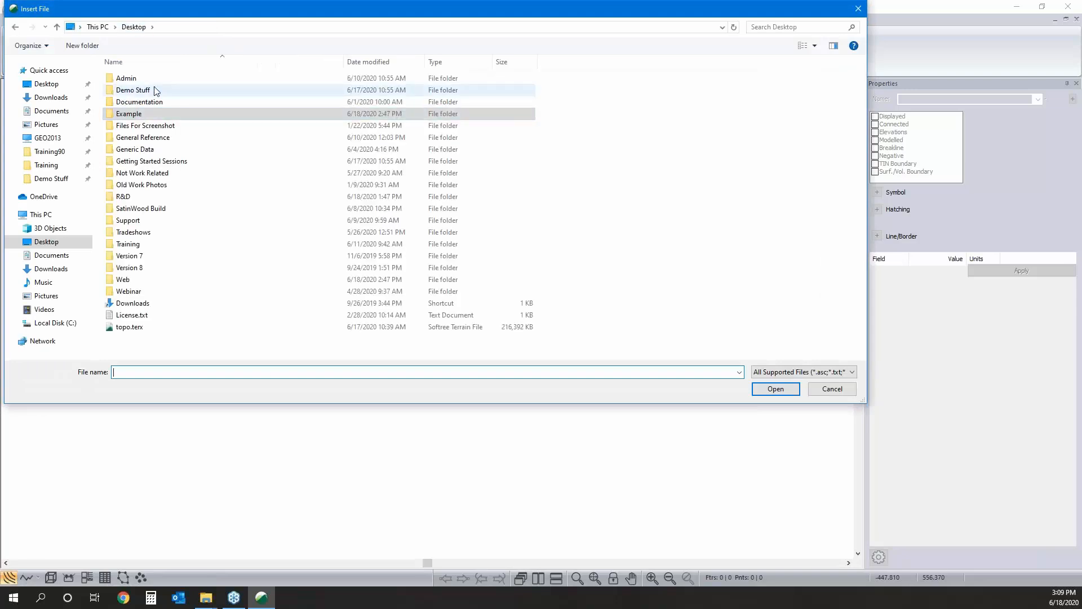
pyautogui.doubleClick(152, 283)
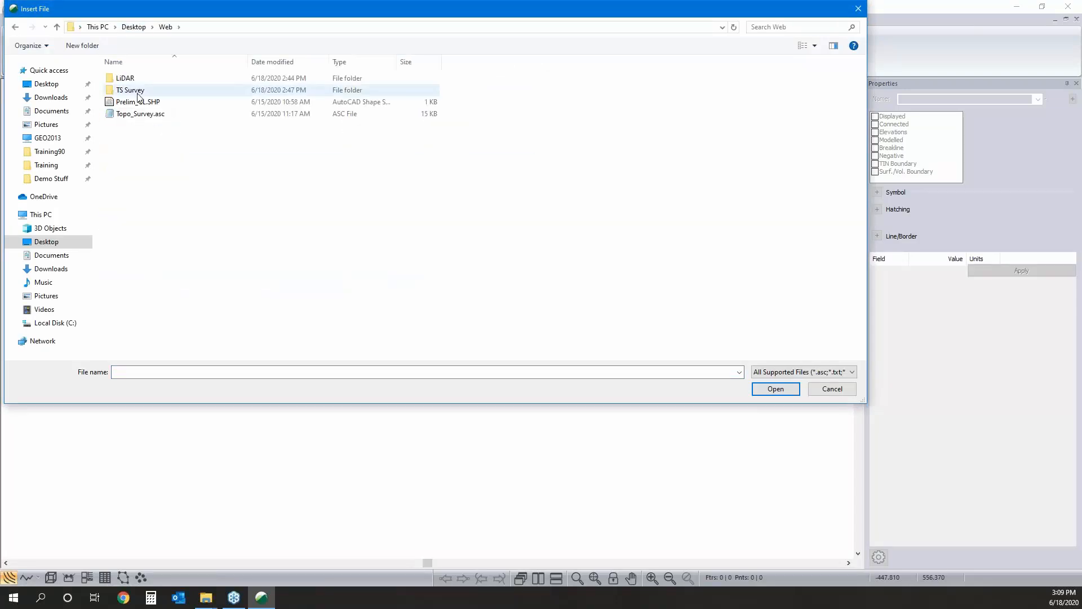
pyautogui.click(141, 102)
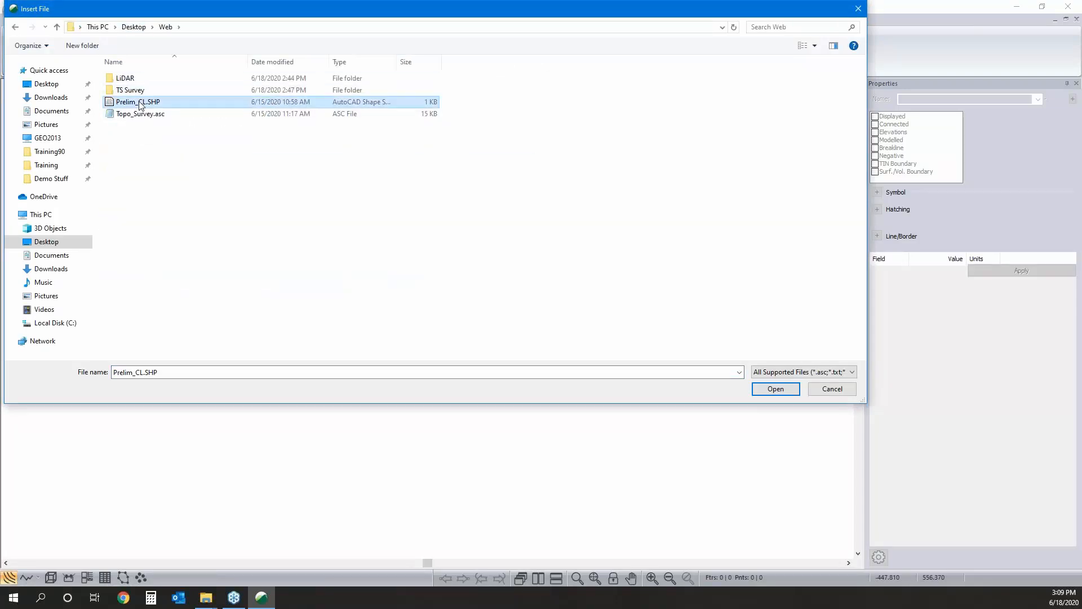
pyautogui.click(776, 389)
pyautogui.click(364, 178)
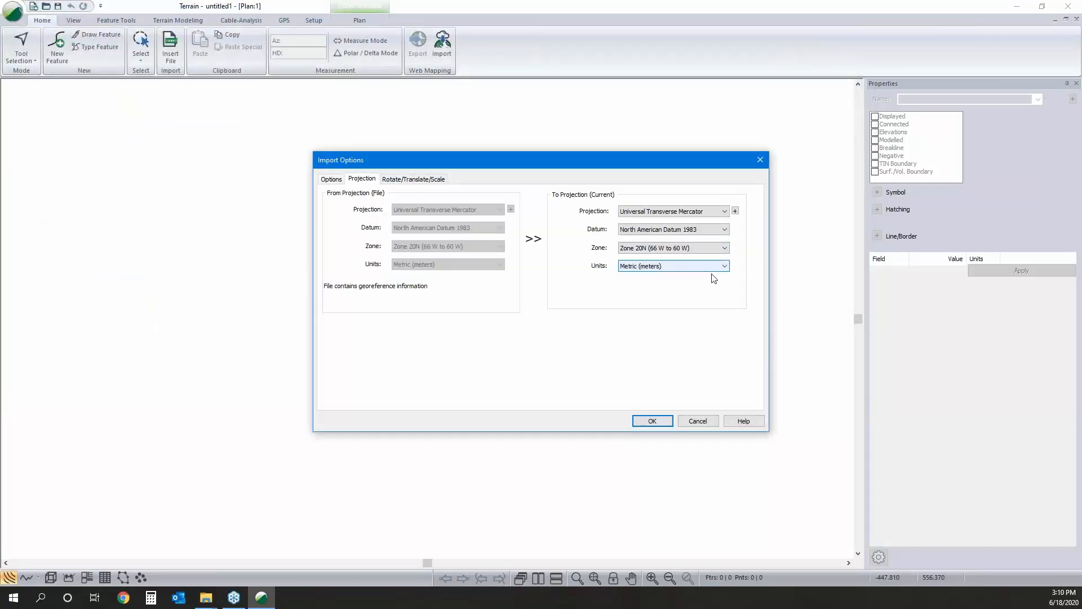
pyautogui.click(653, 422)
# Step: Insert both RAW_DEM.tif files from the LiDAR folder together, using the USGS DEM format
pyautogui.scroll(-2, 619, 351)
pyautogui.moveTo(491, 241); pyautogui.dragTo(379, 290, button='middle')
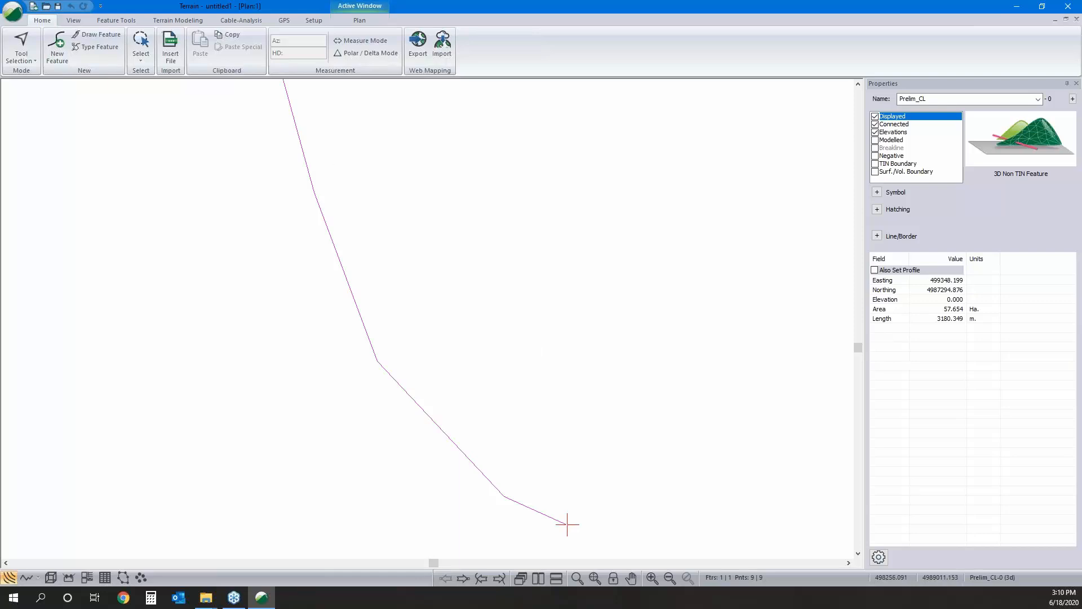
pyautogui.click(170, 45)
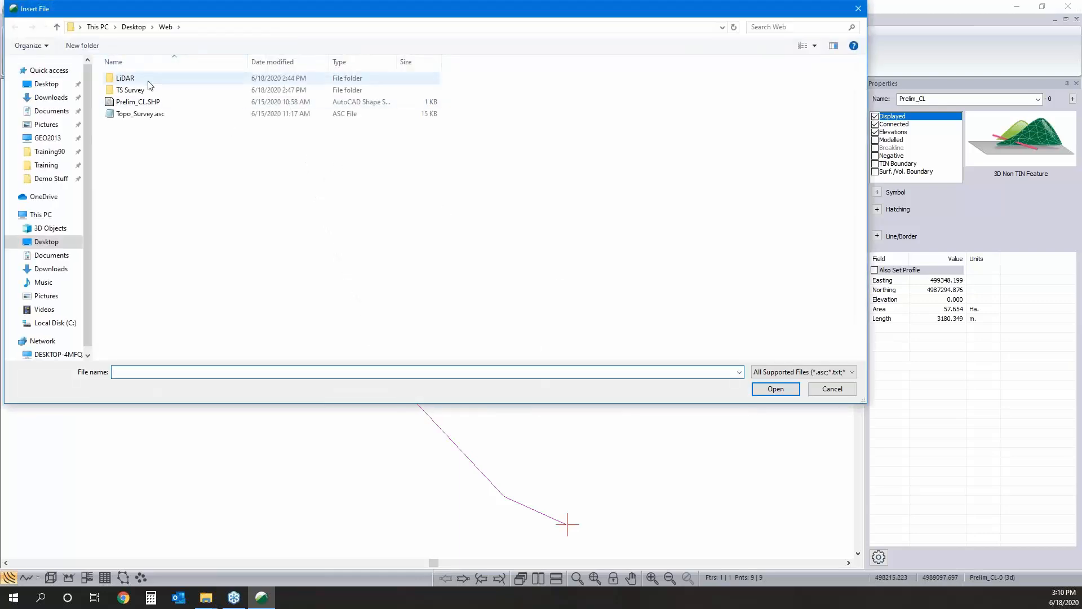
pyautogui.doubleClick(149, 79)
pyautogui.click(155, 81)
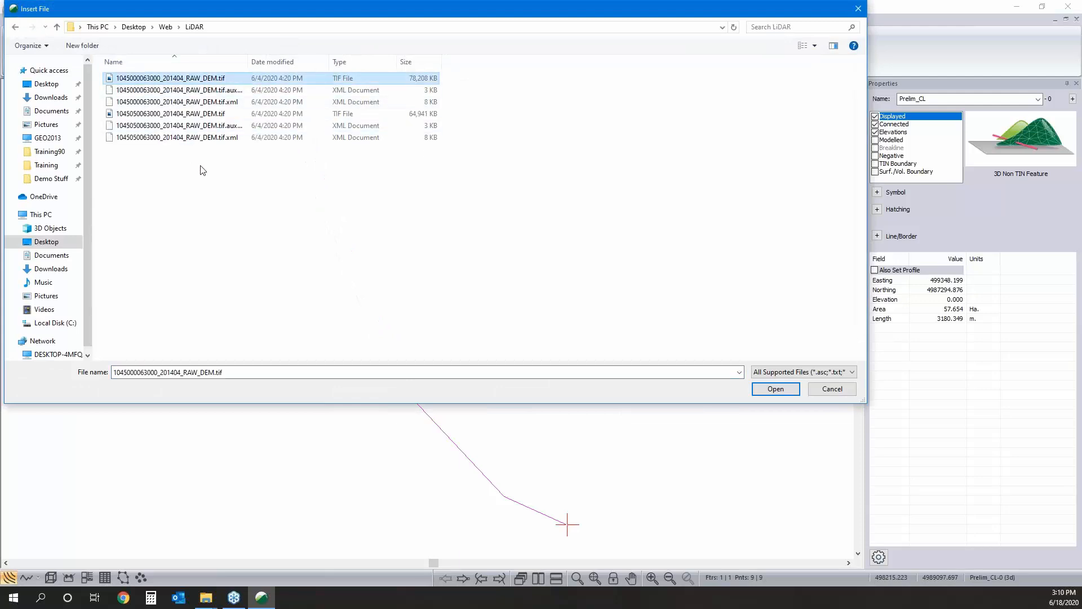
pyautogui.keyDown('ctrl'); pyautogui.click(168, 115); pyautogui.keyUp('ctrl')
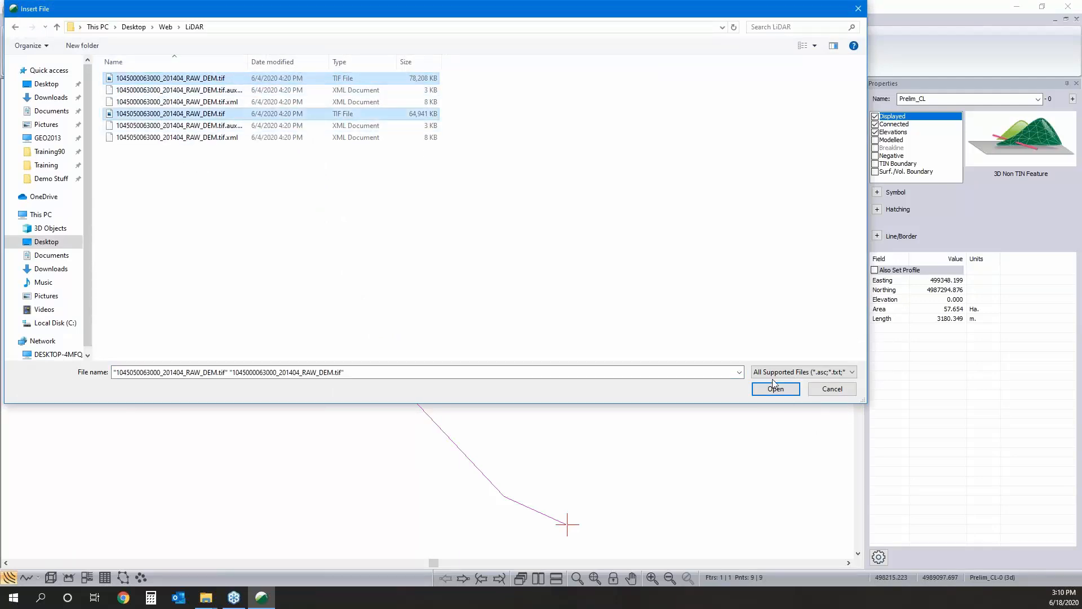
pyautogui.click(775, 389)
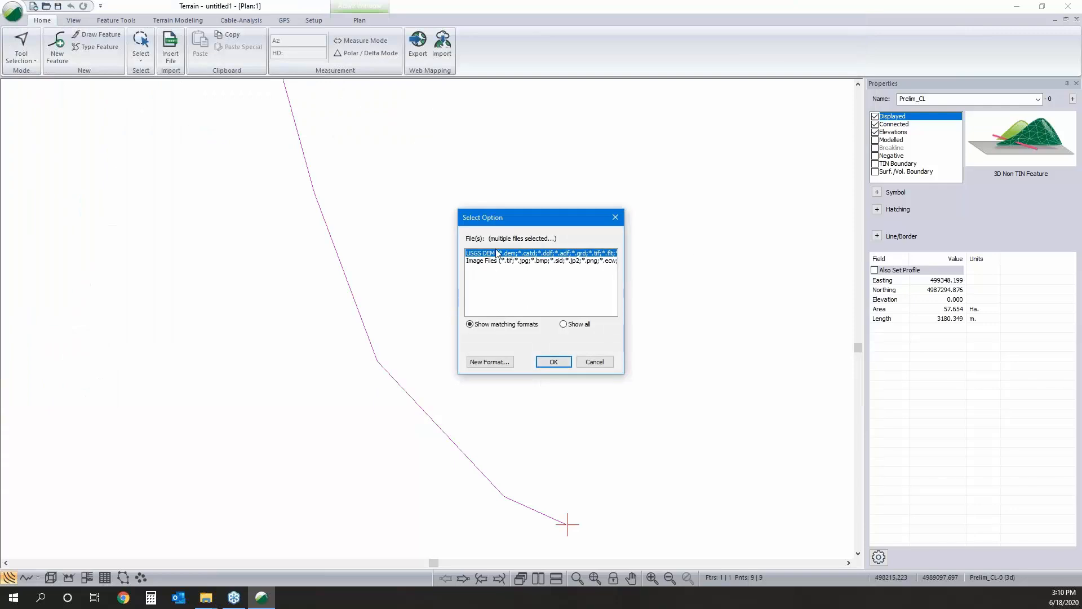
pyautogui.click(556, 362)
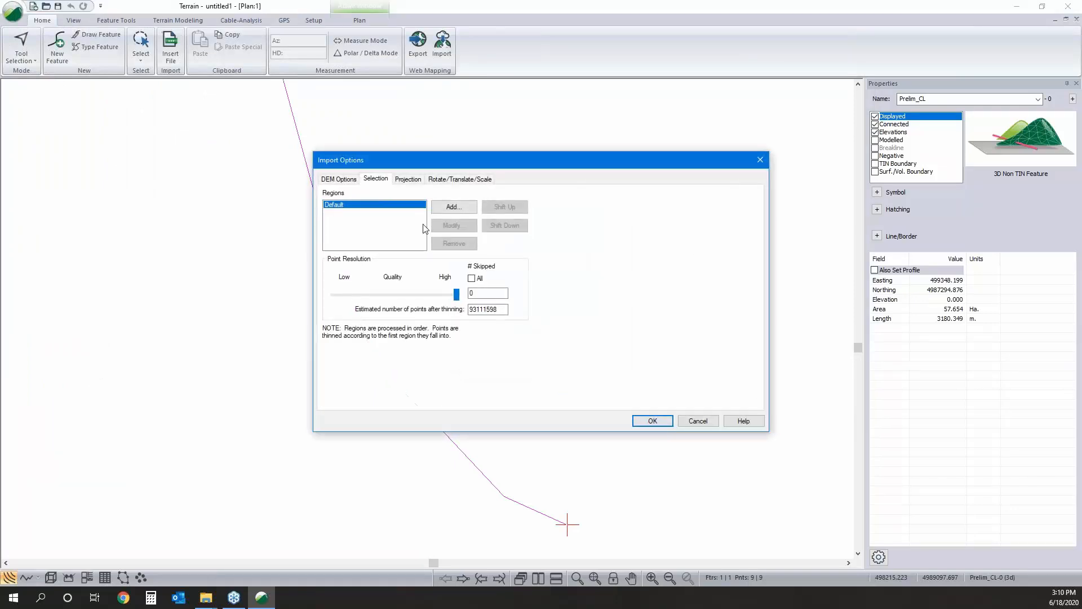
# Step: Turn off the extents border display in the DEM import options
pyautogui.click(339, 178)
pyautogui.click(333, 212)
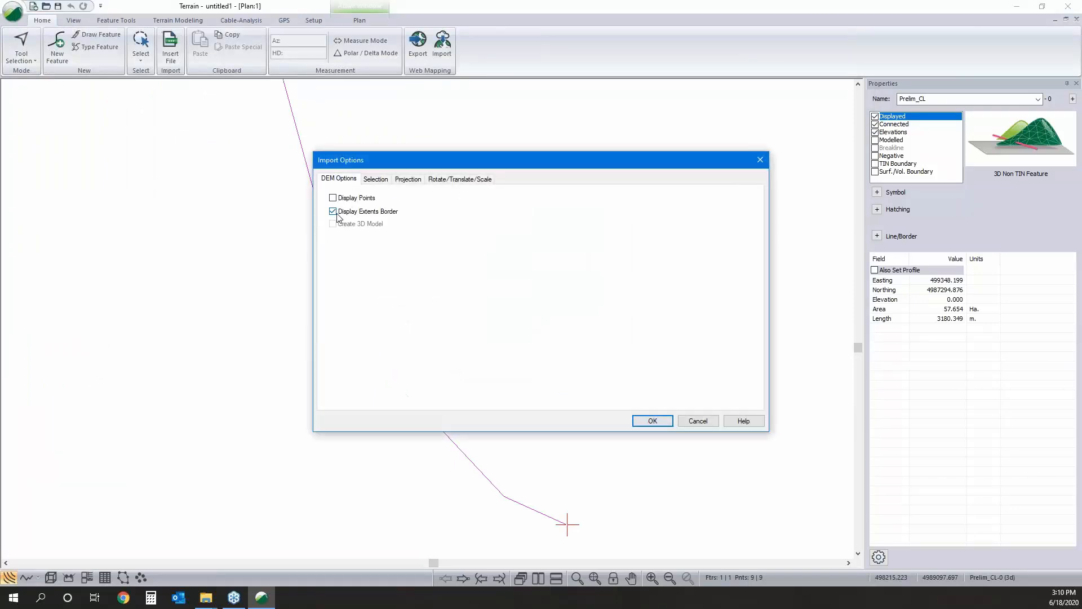
pyautogui.click(333, 211)
# Step: Set up a new corridor filtering region for the DEM import with a corridor width of 400
pyautogui.click(378, 180)
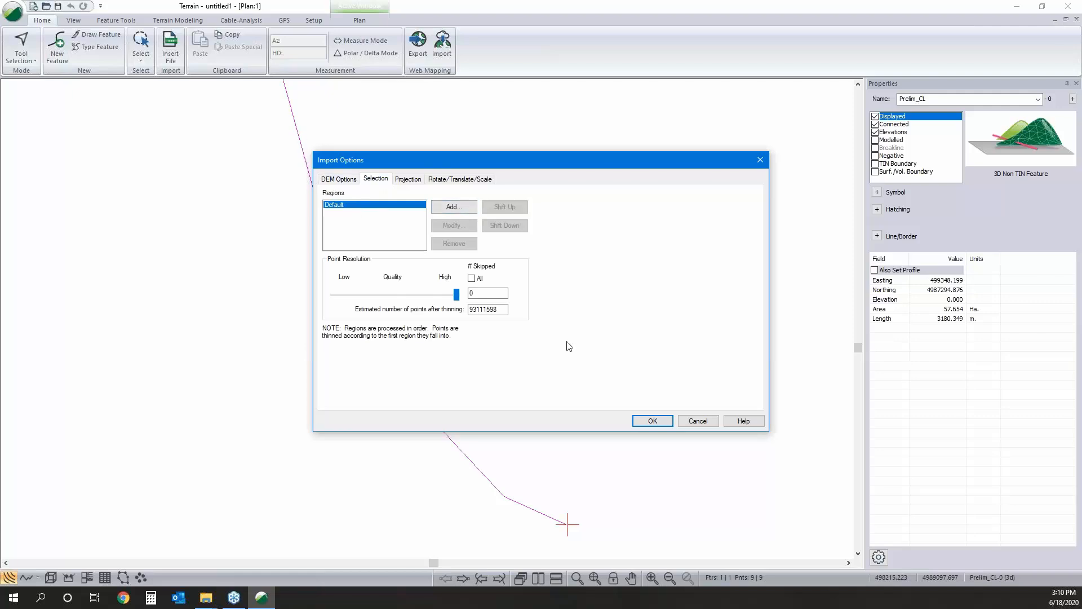
pyautogui.click(473, 208)
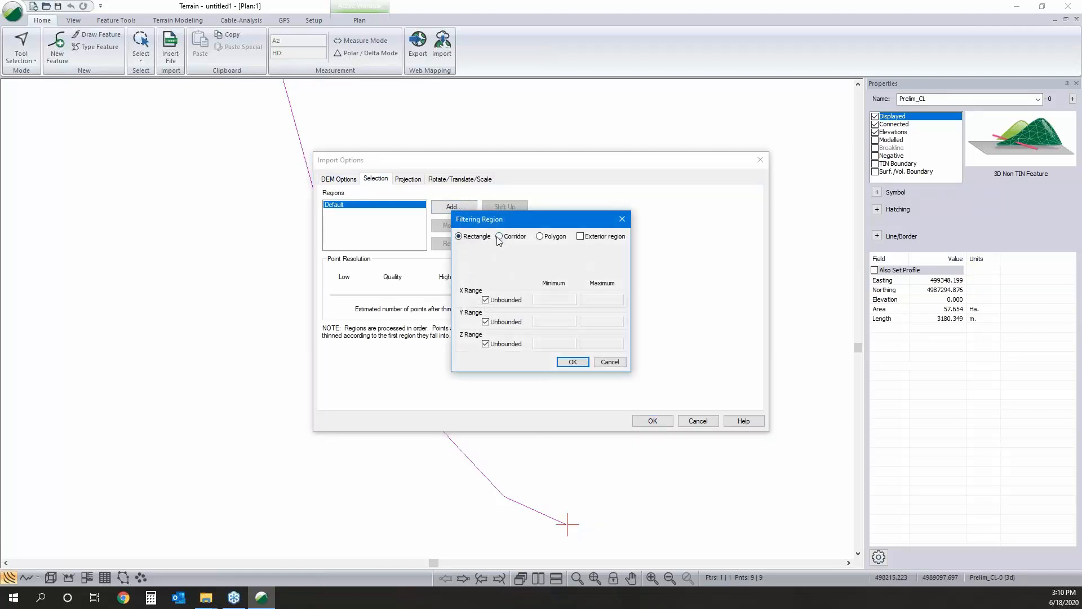
pyautogui.click(500, 236)
pyautogui.doubleClick(514, 291)
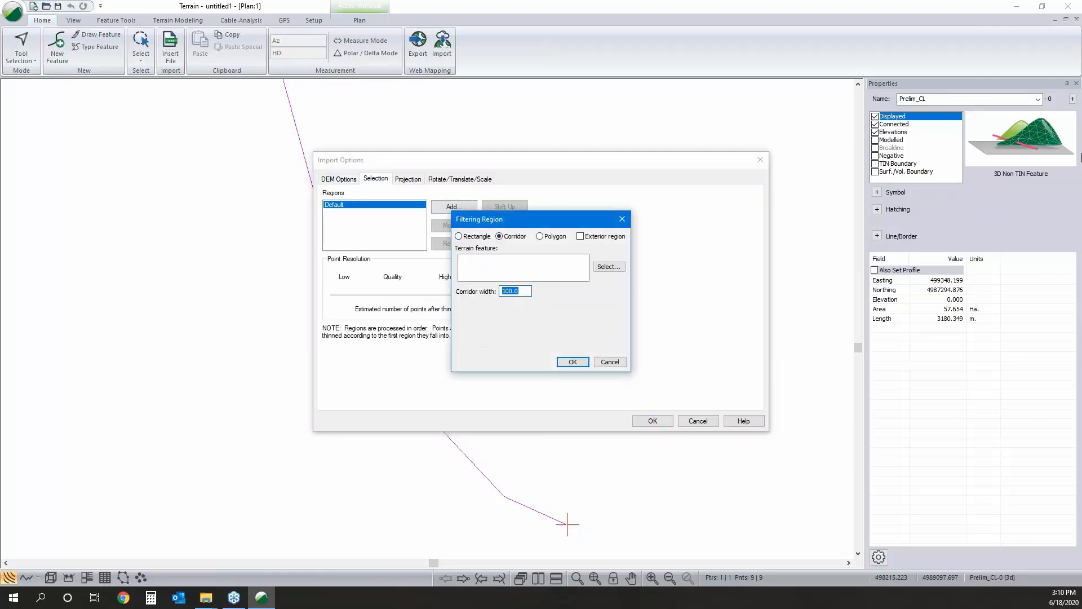
pyautogui.write('400')
pyautogui.click(572, 360)
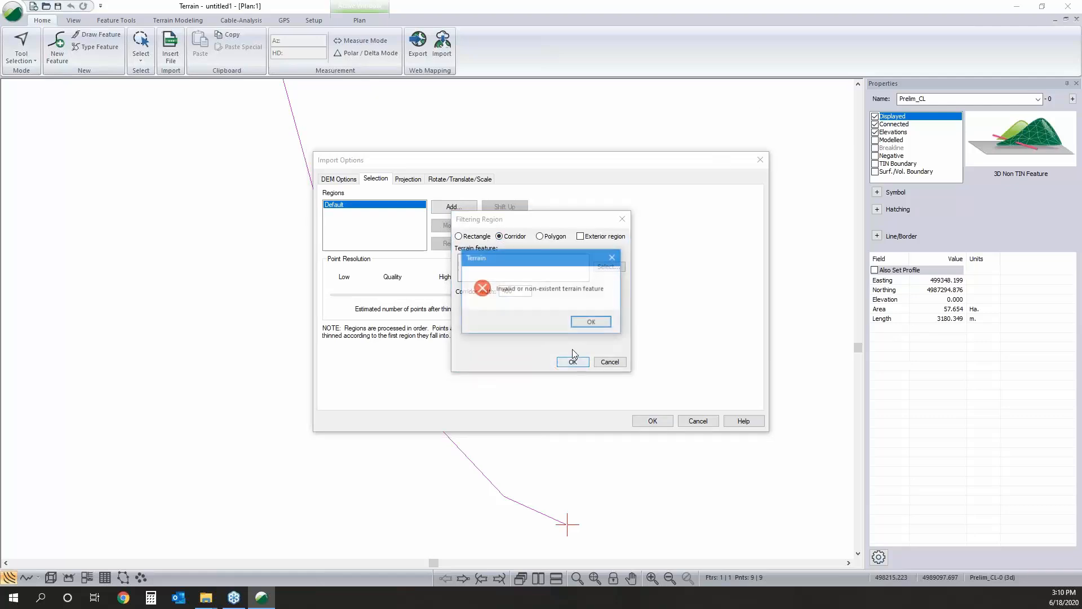
pyautogui.click(591, 321)
# Step: Assign Prelim_CL-0 as the corridor's terrain feature and add the region to the import
pyautogui.click(609, 266)
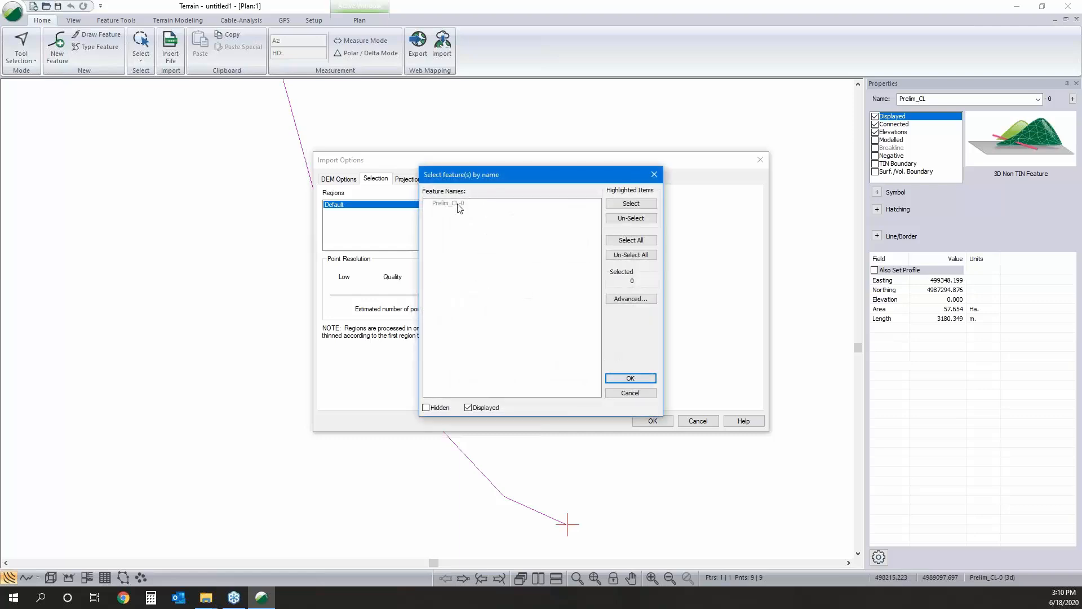
pyautogui.click(460, 204)
pyautogui.click(630, 378)
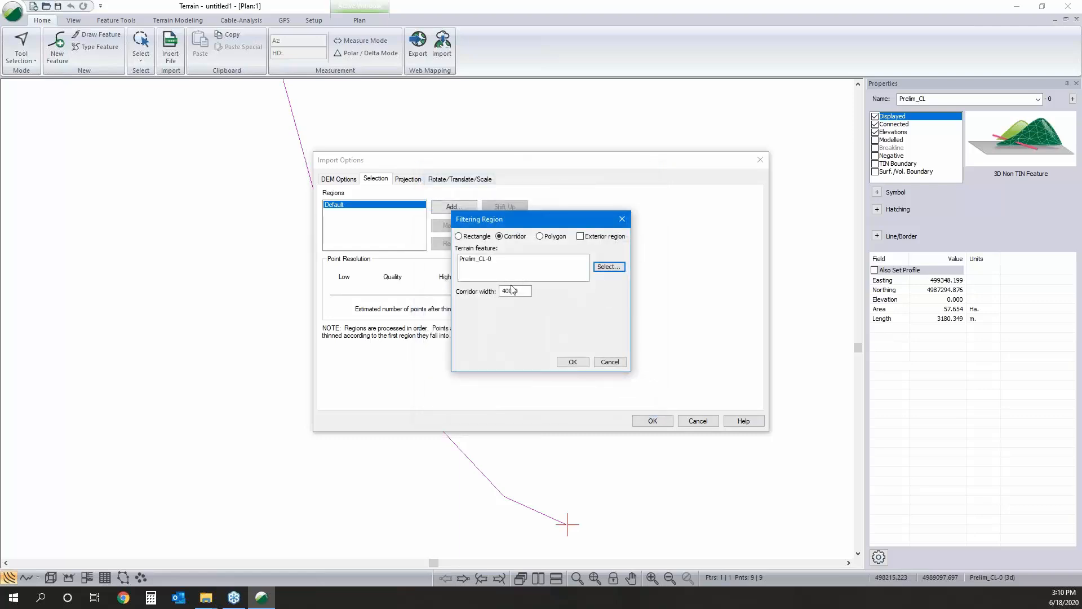
pyautogui.click(573, 361)
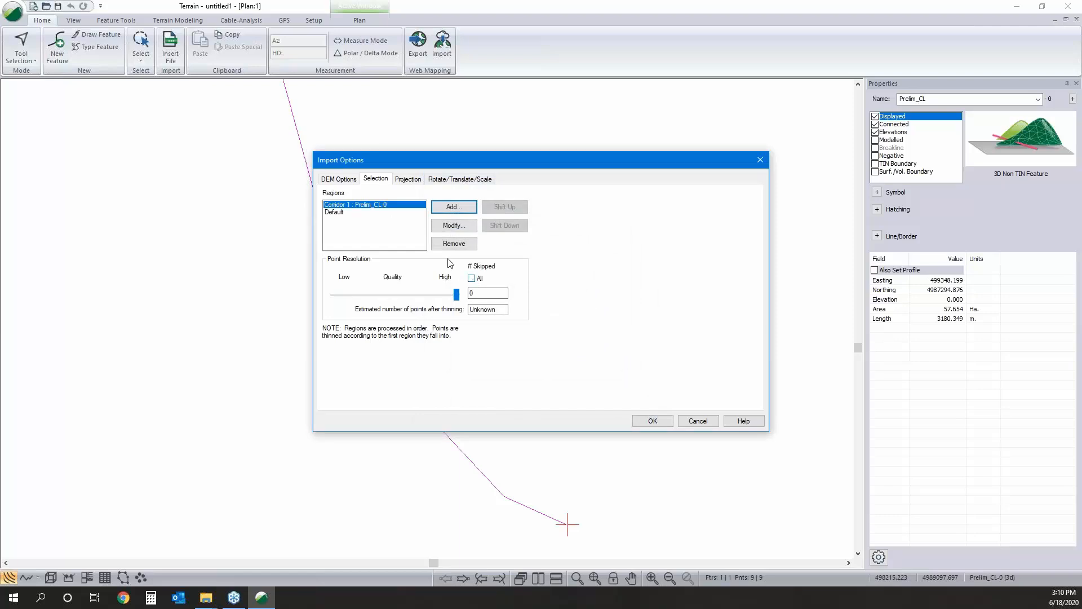
# Step: Skip all points in the Default region, check the projection, and run the DEM import
pyautogui.click(367, 212)
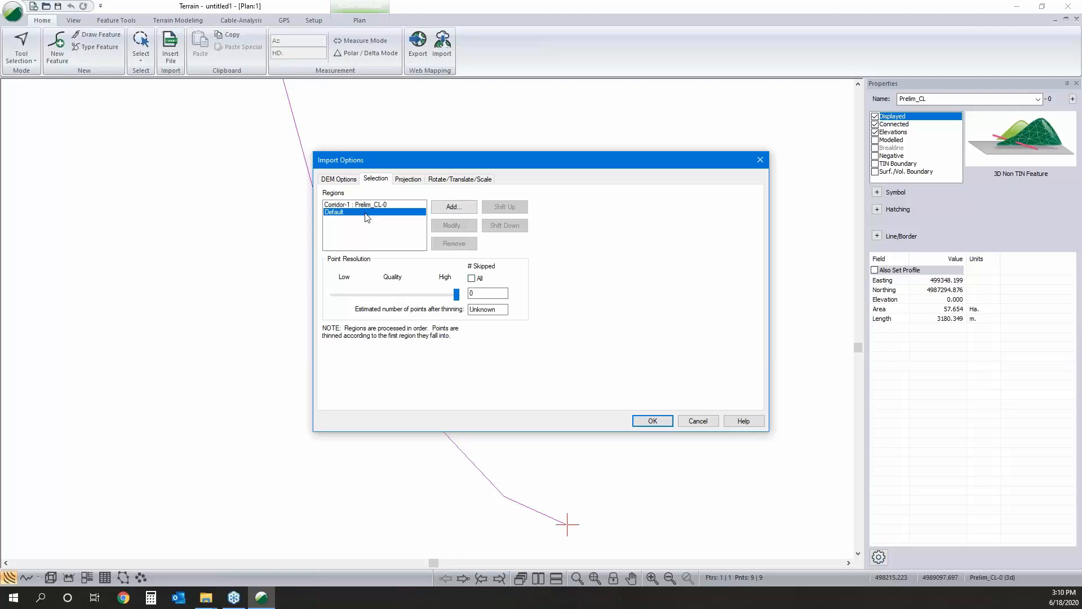
pyautogui.click(471, 279)
pyautogui.click(408, 180)
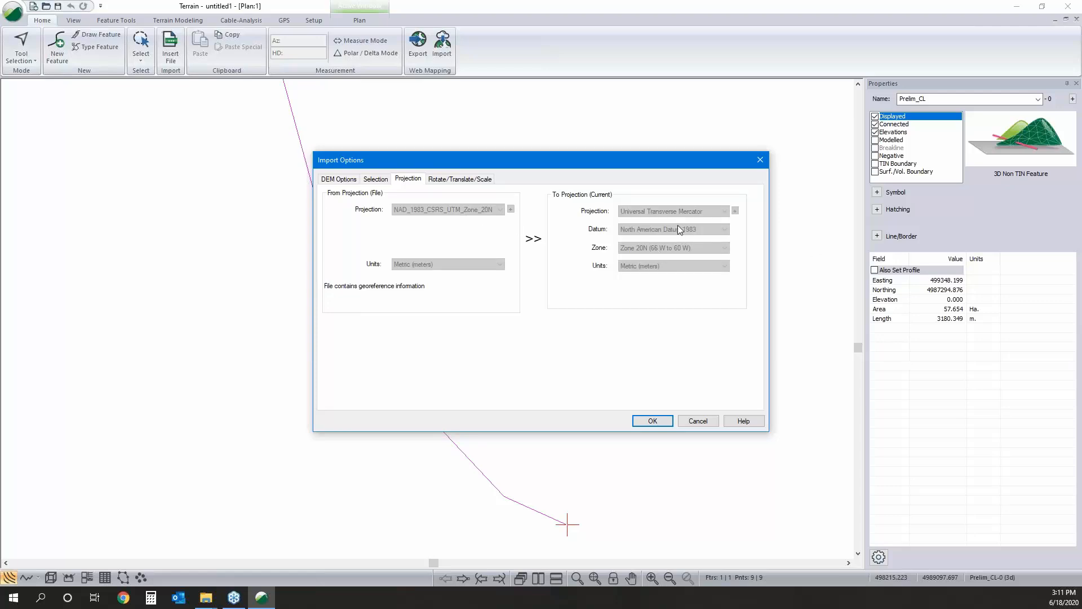
pyautogui.click(655, 424)
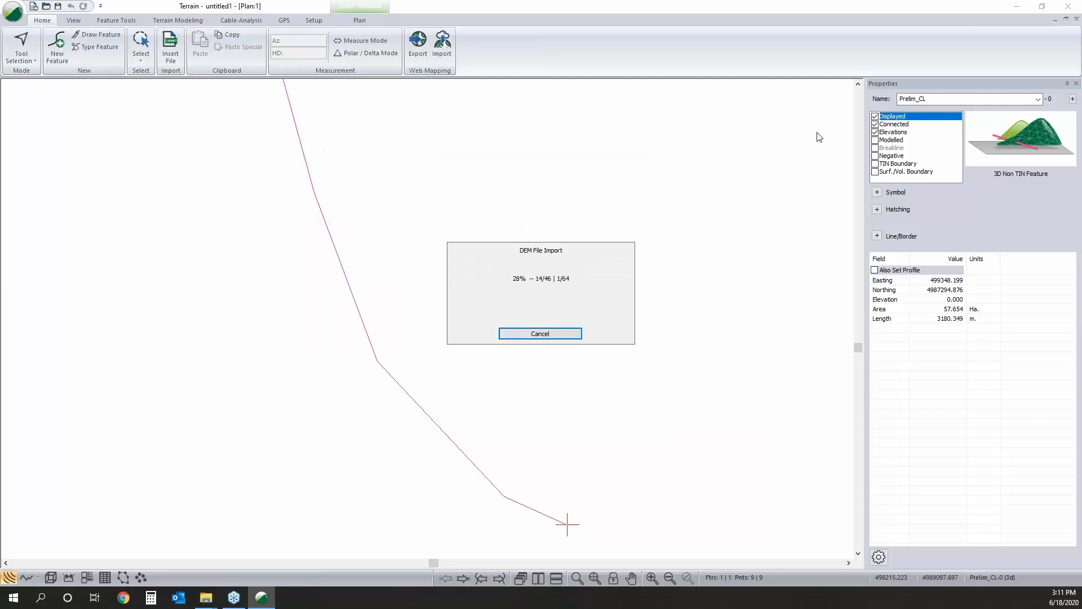
# Step: Open a second RoadEng9 Terrain session and choose Topo_Survey.asc from the Web folder for insertion
pyautogui.click(14, 598)
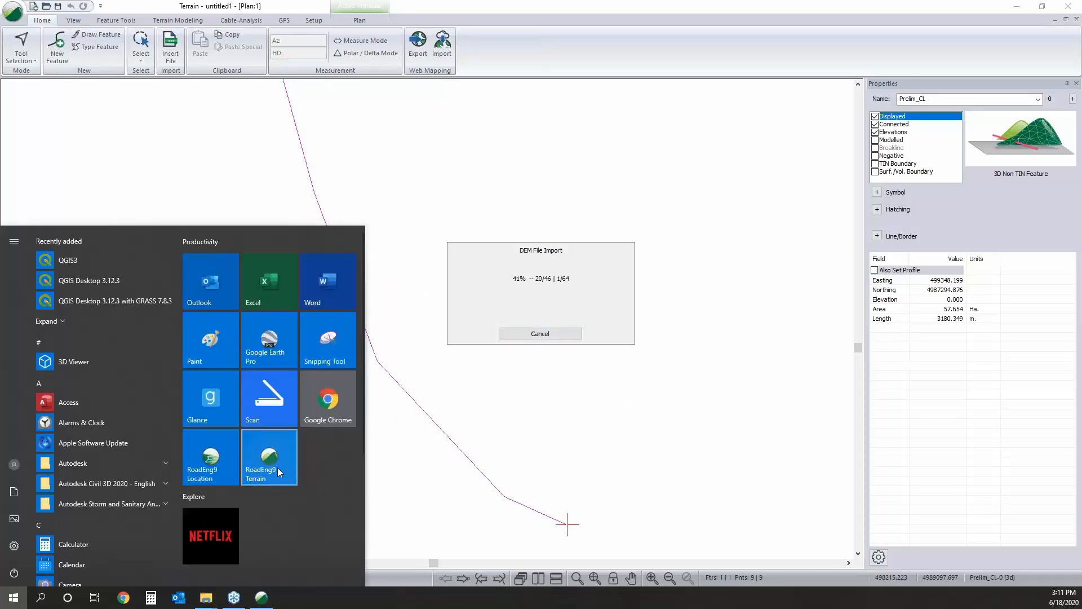
pyautogui.click(280, 468)
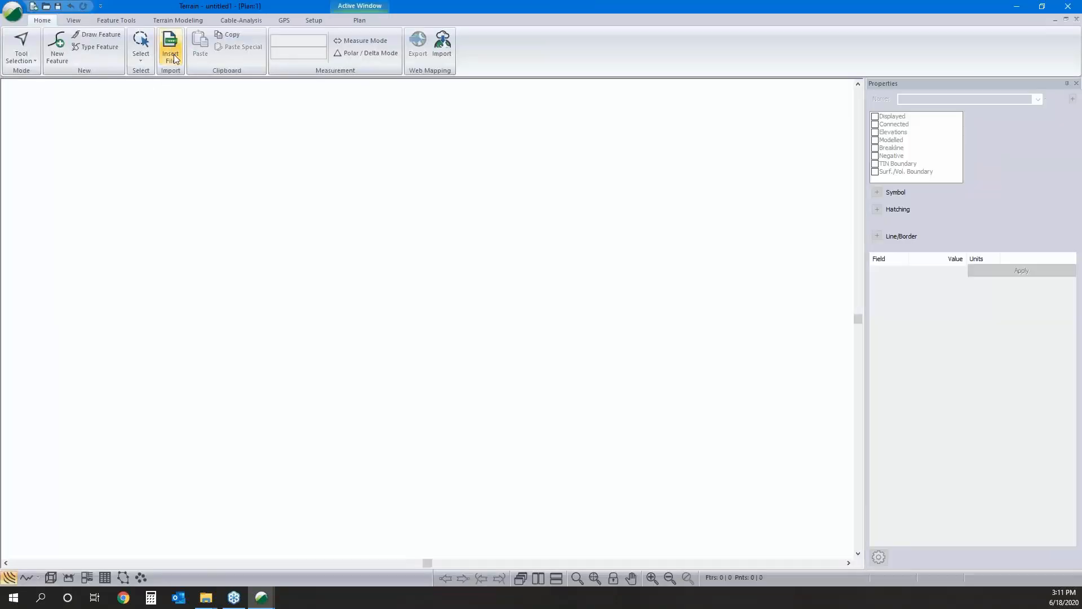
pyautogui.click(171, 45)
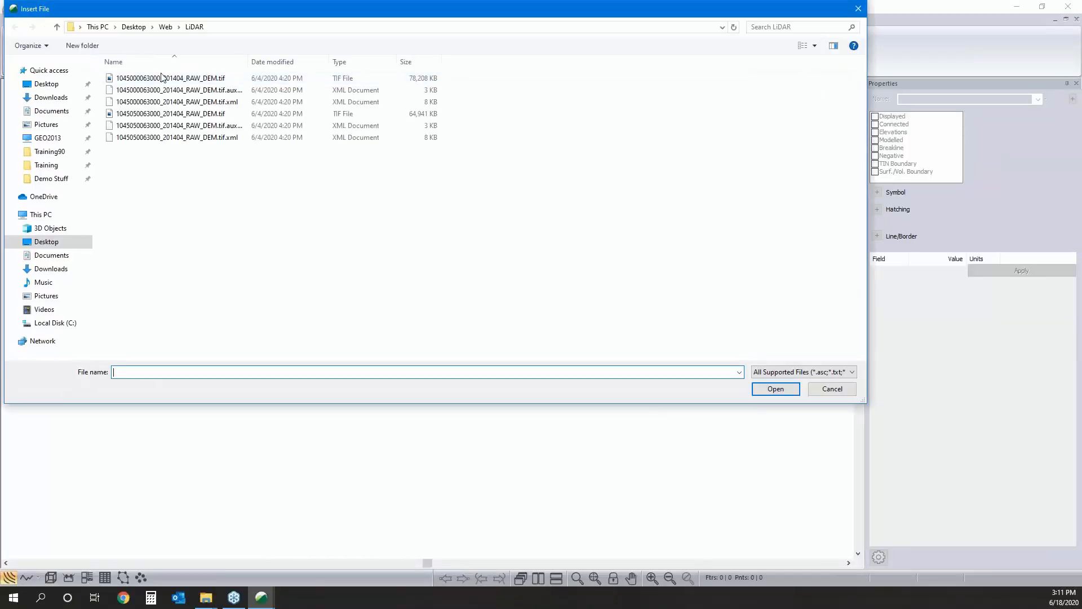
pyautogui.click(165, 26)
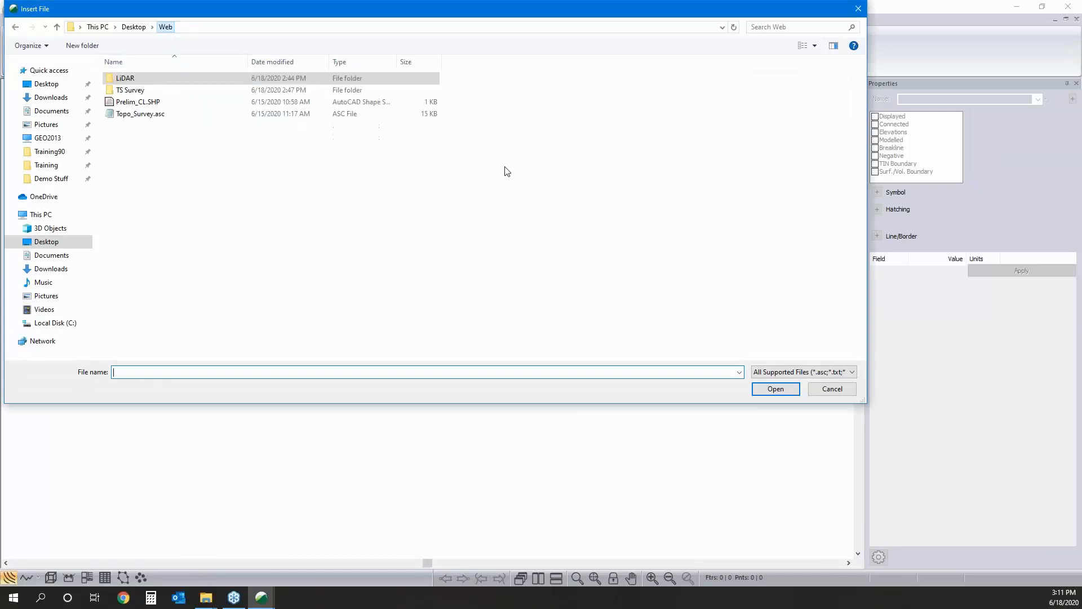
pyautogui.doubleClick(140, 91)
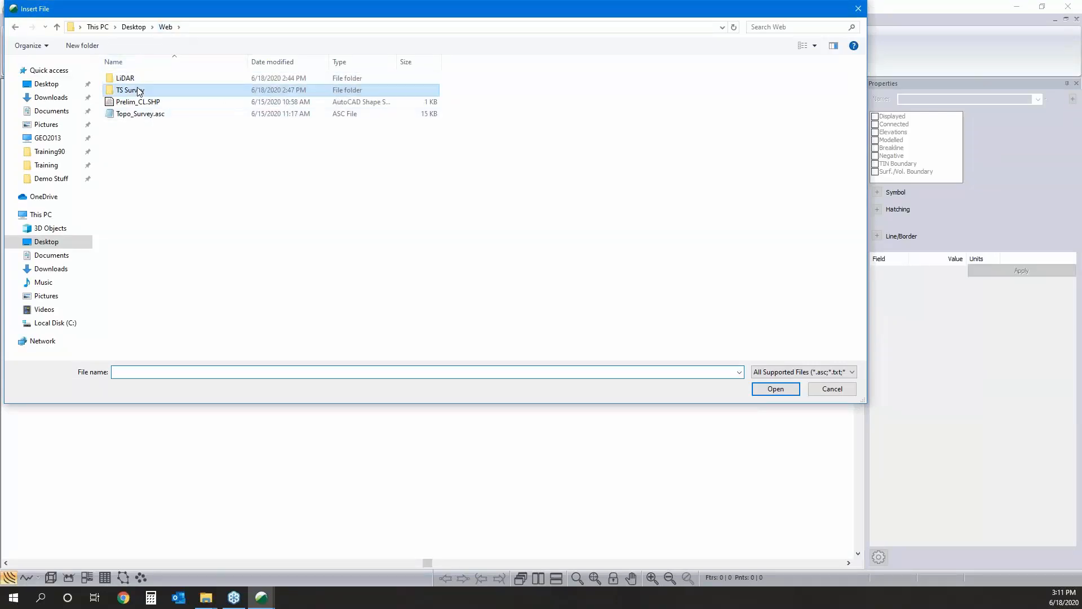
pyautogui.click(165, 26)
pyautogui.click(149, 114)
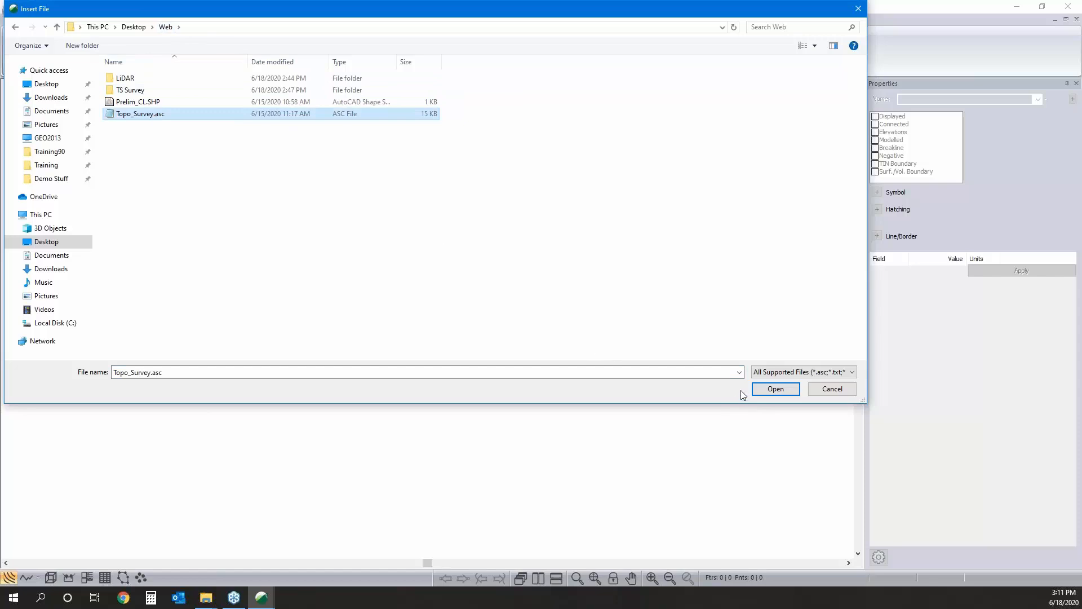
pyautogui.click(776, 389)
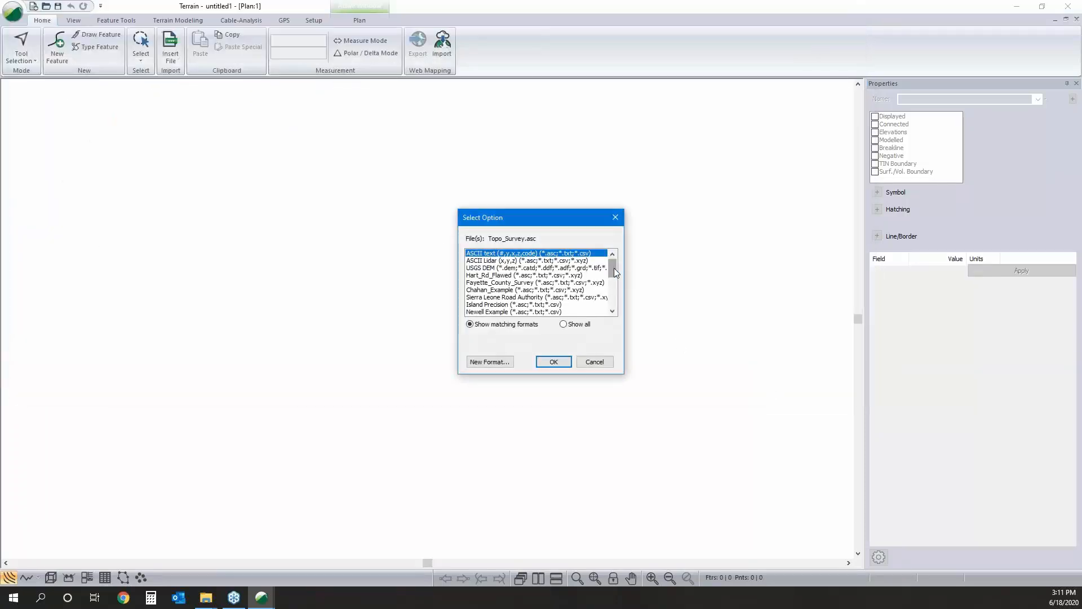
# Step: Use the NS_2 ASCII format to import Topo_Survey.asc
pyautogui.moveTo(615, 273); pyautogui.dragTo(611, 316)
pyautogui.click(515, 305)
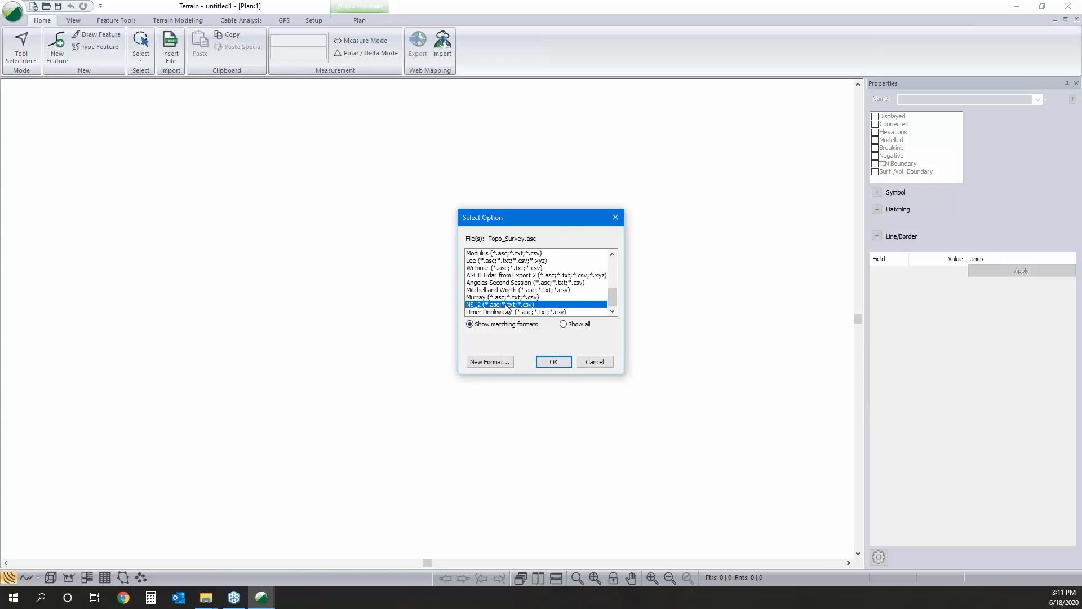
pyautogui.click(545, 362)
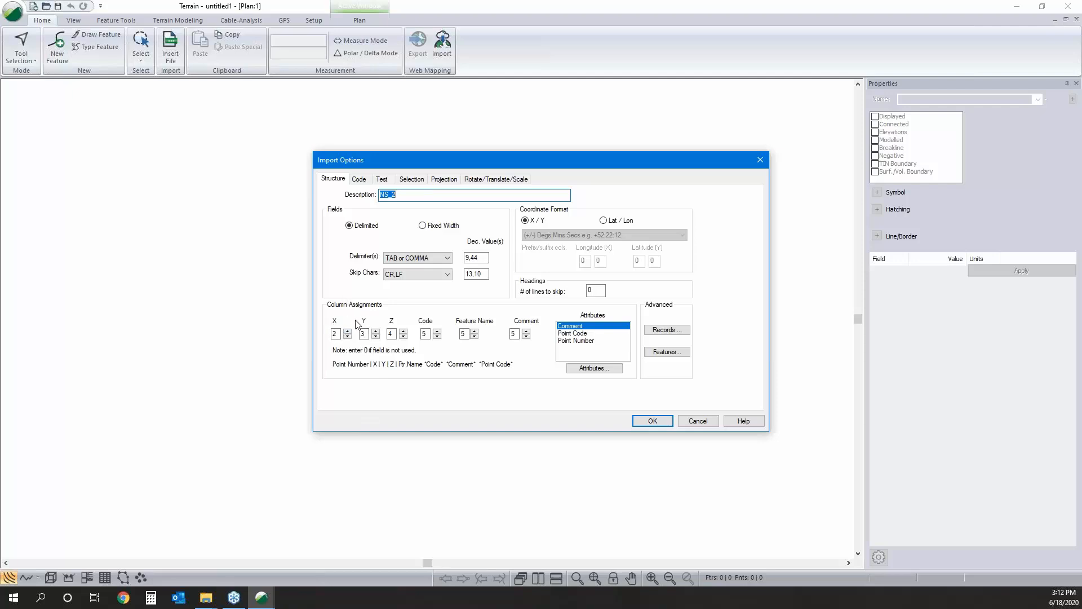
# Step: Review the Point Number and Point Code column assignments and the CL* and G code definitions of the NS_2 format
pyautogui.click(583, 341)
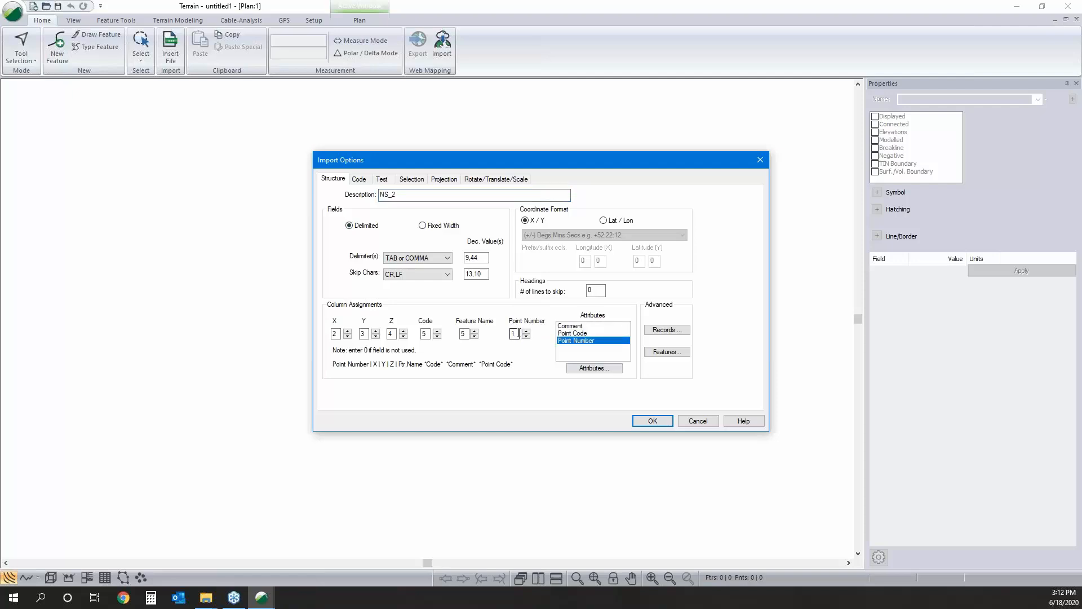
pyautogui.click(578, 333)
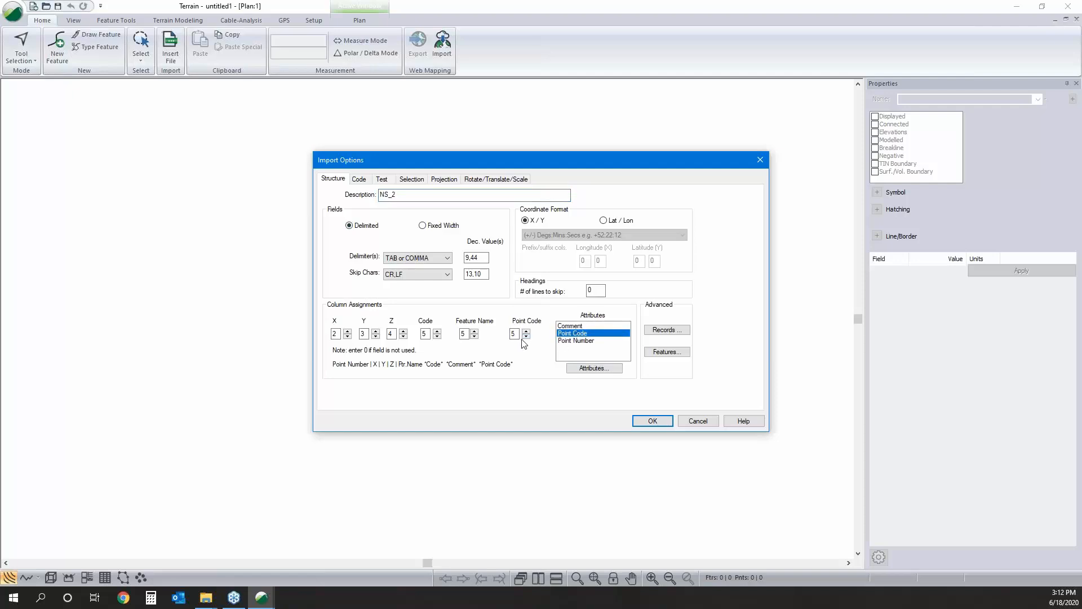
pyautogui.click(359, 178)
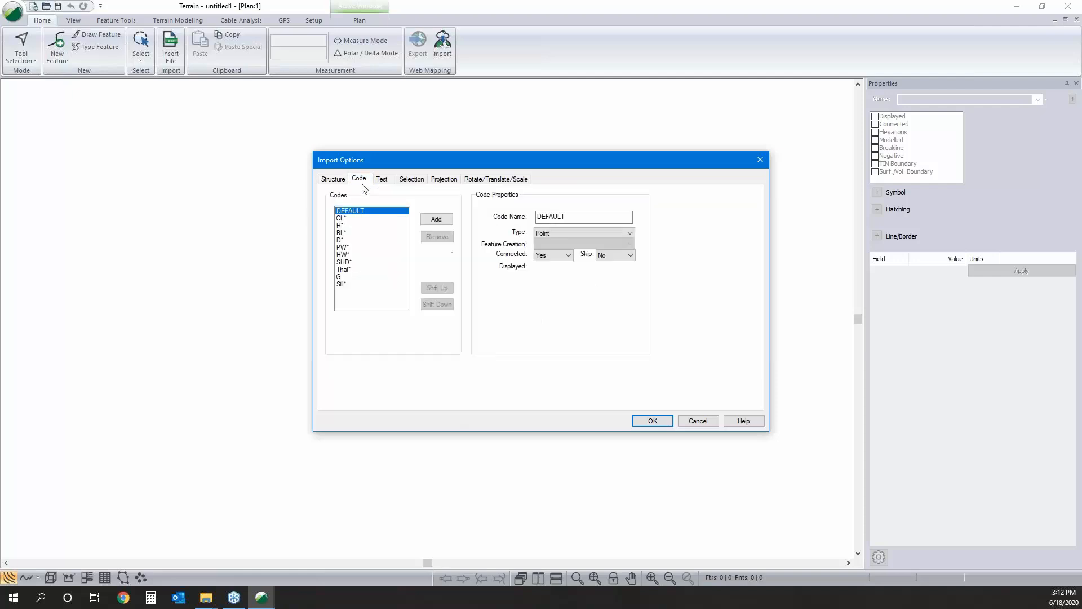
pyautogui.click(344, 219)
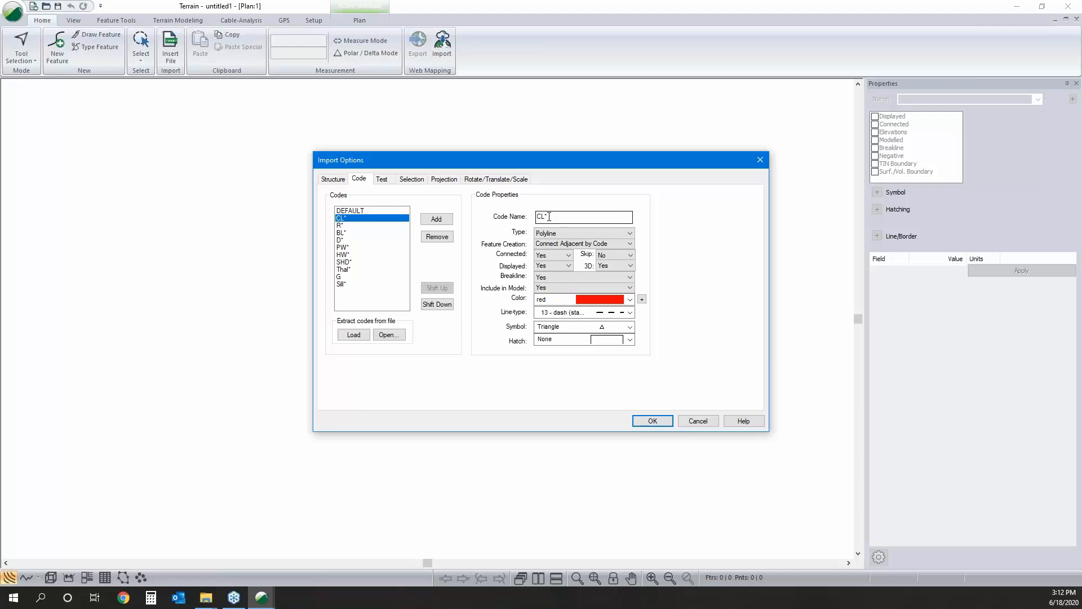
pyautogui.click(342, 277)
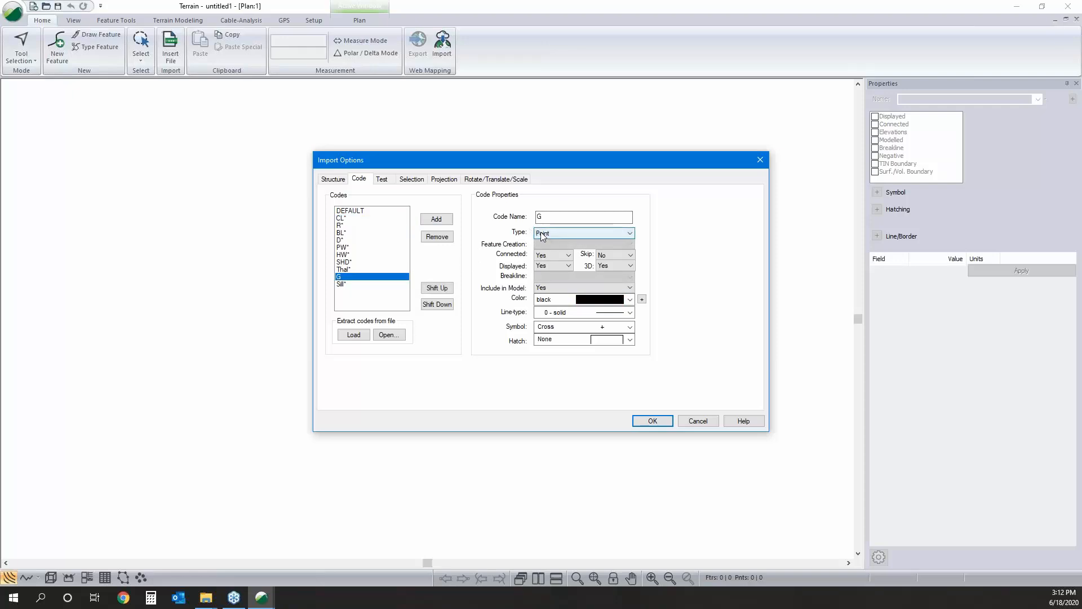
# Step: Test-read the first records of Topo_Survey.asc and open the import's projection settings
pyautogui.click(410, 180)
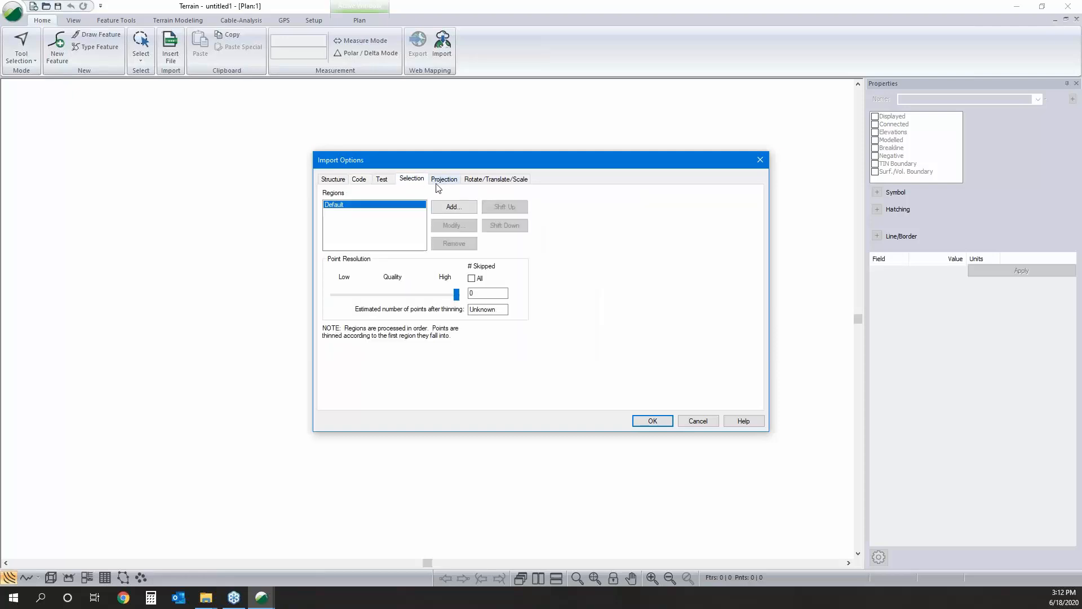
pyautogui.click(382, 181)
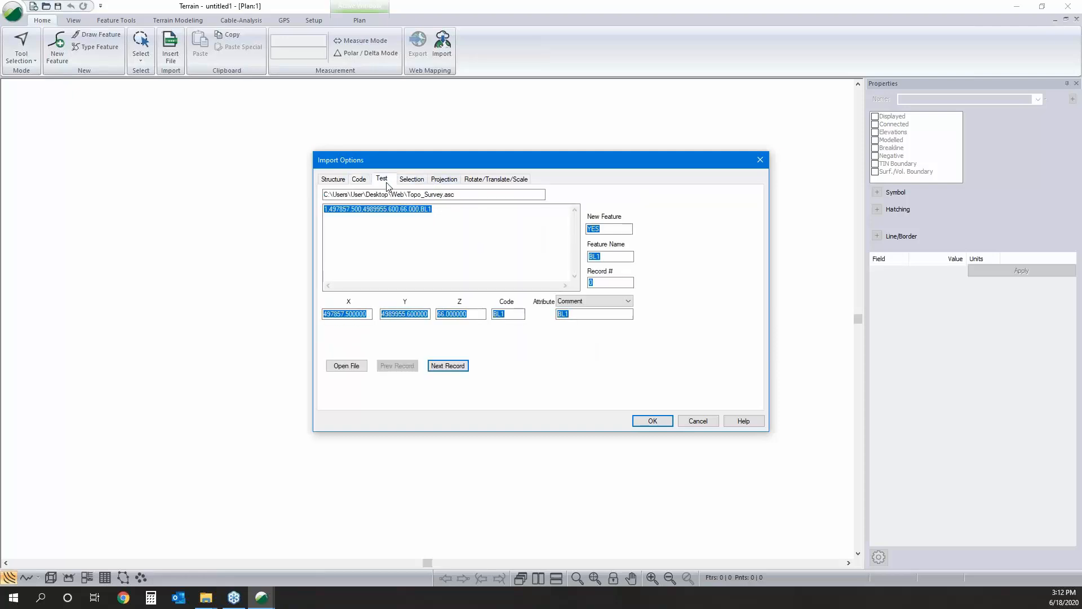
pyautogui.click(440, 365)
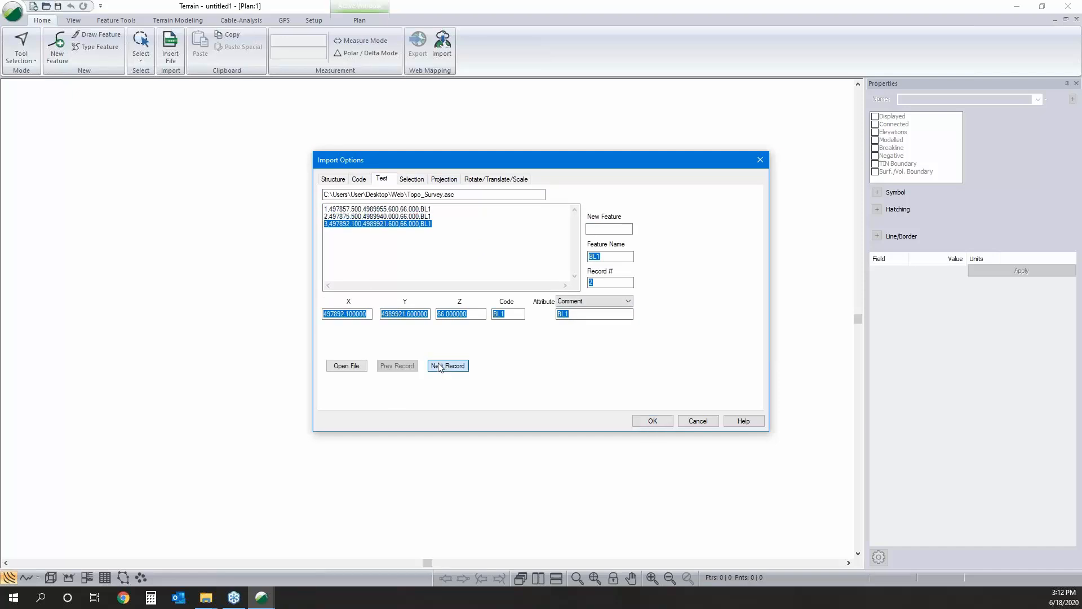
pyautogui.click(443, 180)
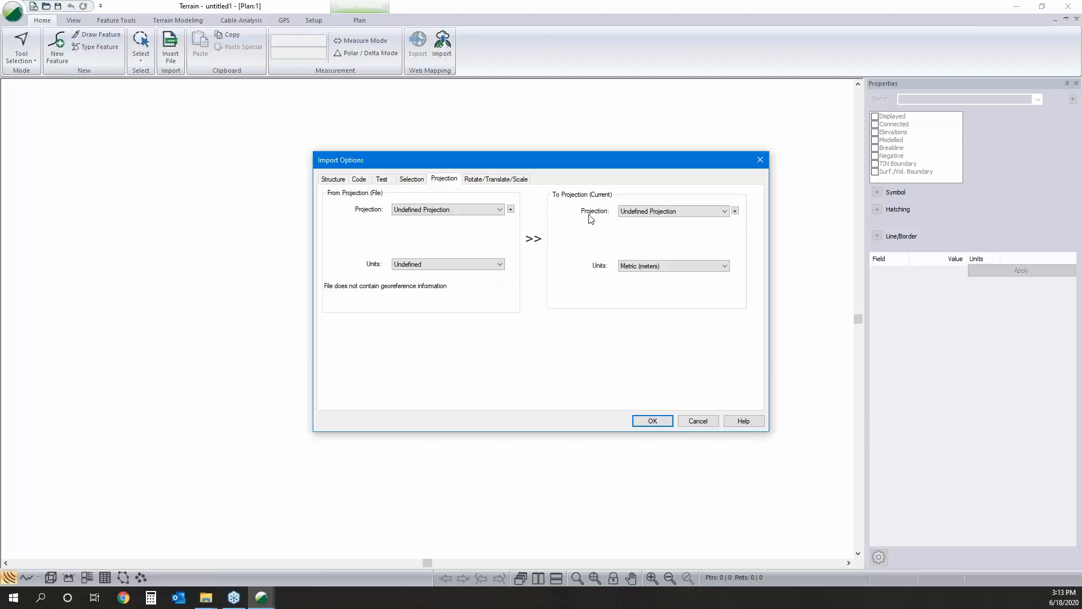
pyautogui.click(735, 211)
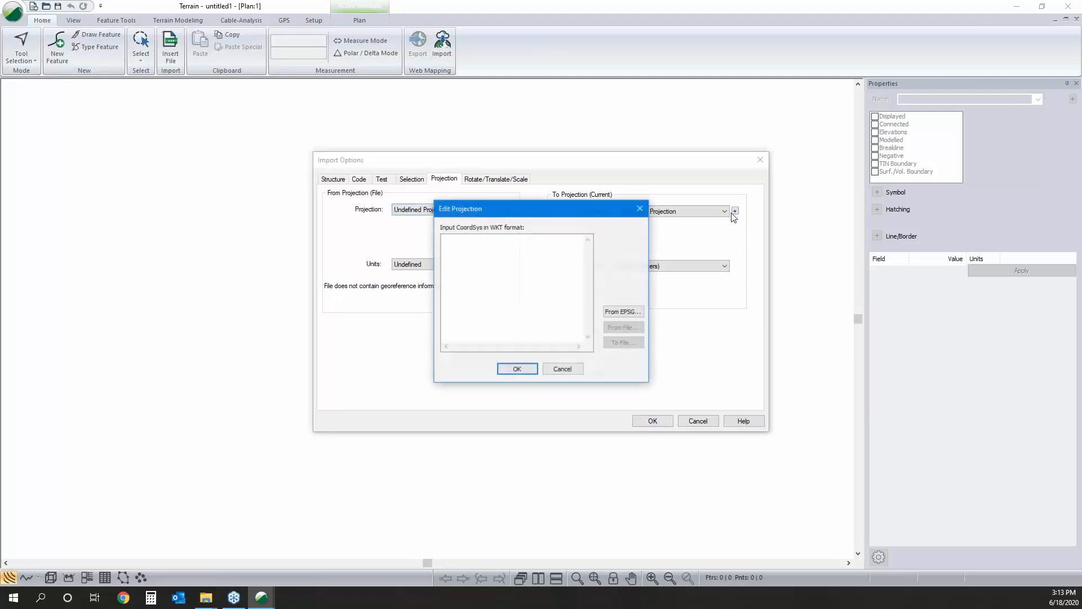
pyautogui.click(635, 312)
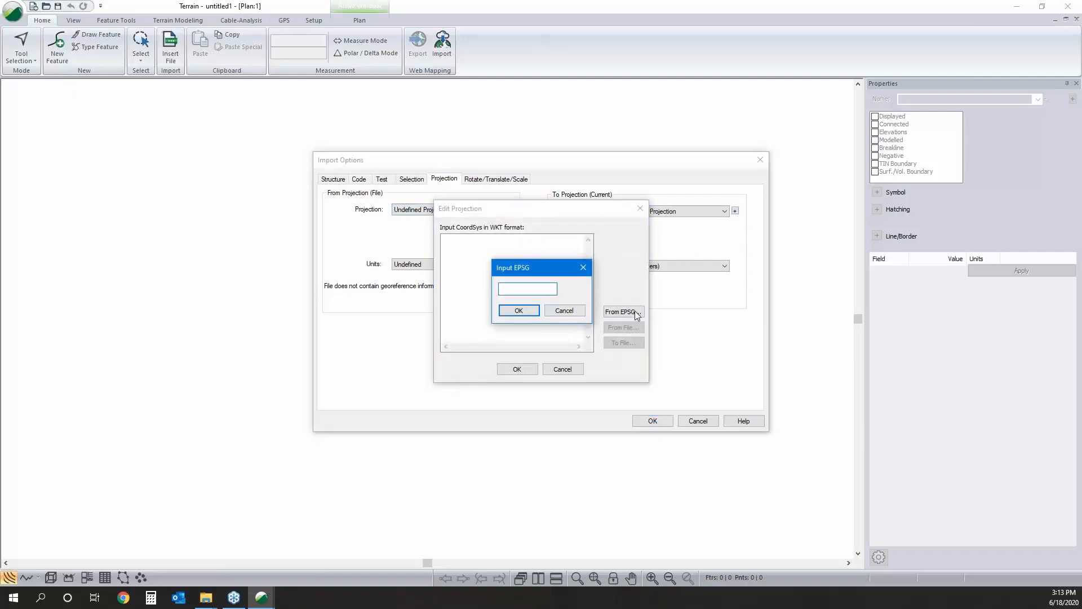
pyautogui.click(565, 310)
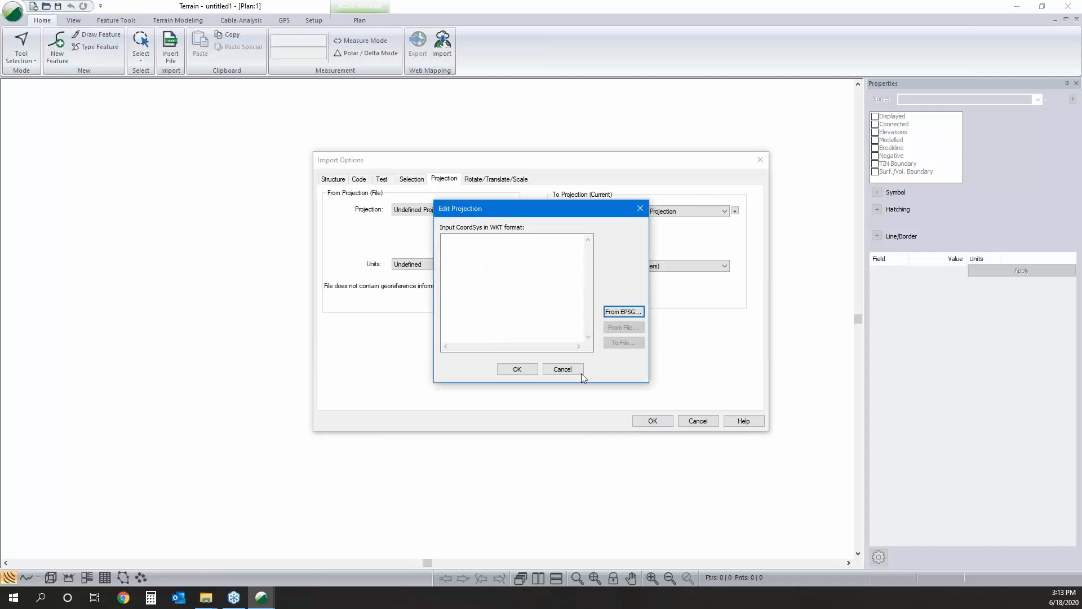
pyautogui.click(581, 372)
# Step: Set the current projection to Universal Transverse Mercator, Zone 20N (66 W to 60 W), and import the survey without coordinate conversion
pyautogui.click(671, 211)
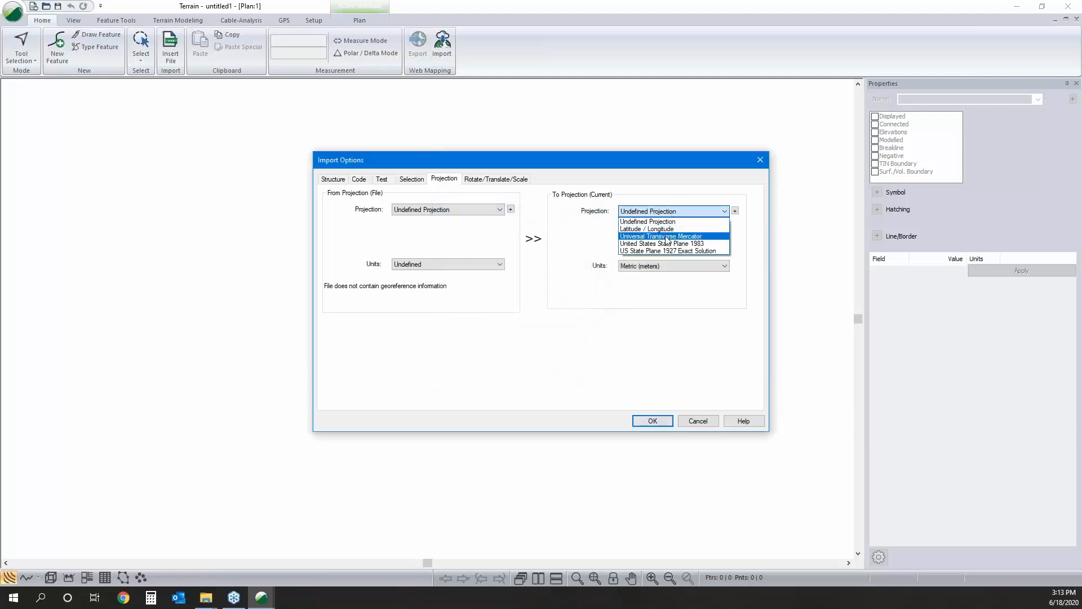
pyautogui.click(665, 231)
pyautogui.click(666, 248)
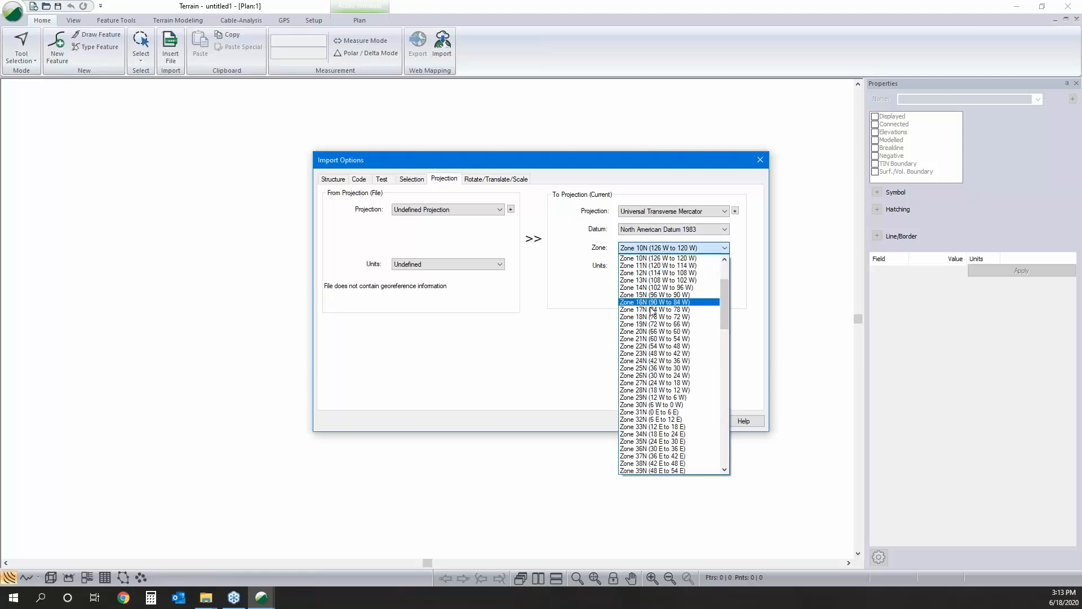
pyautogui.click(652, 329)
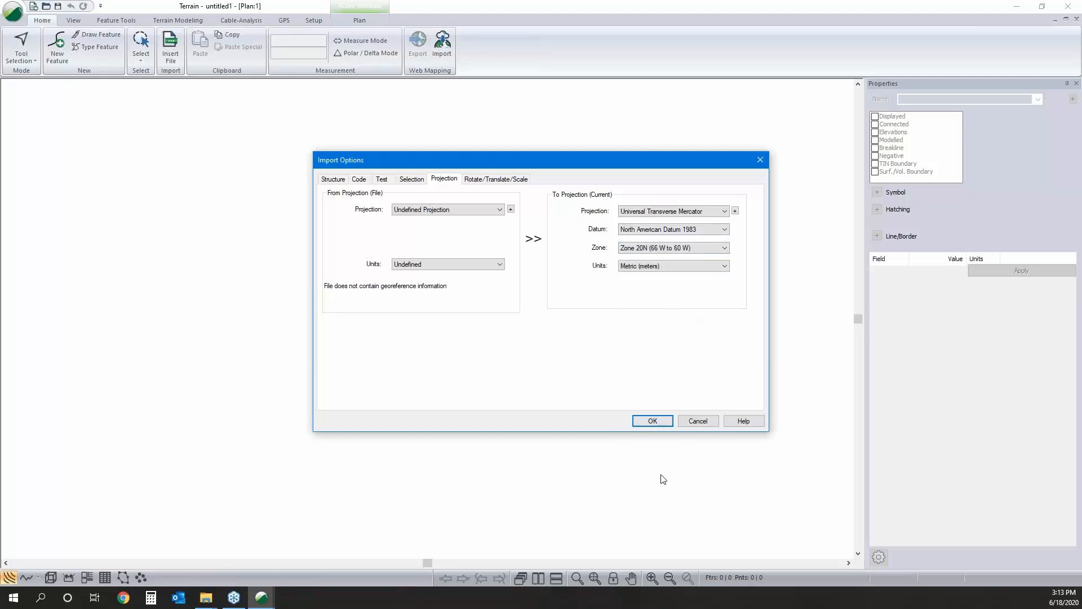
pyautogui.click(652, 421)
pyautogui.click(581, 329)
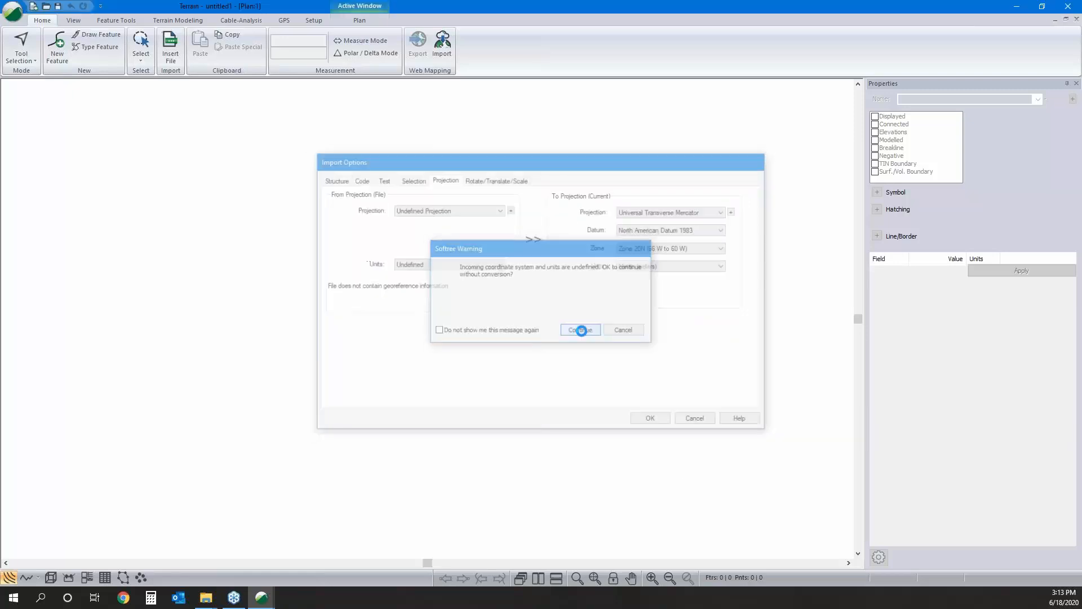
# Step: Examine the imported survey features in plan and in 3D, and return to the plan view
pyautogui.moveTo(490, 355); pyautogui.dragTo(520, 269, button='middle')
pyautogui.scroll(3, 490, 247)
pyautogui.moveTo(524, 331); pyautogui.dragTo(563, 436, button='middle')
pyautogui.moveTo(484, 275); pyautogui.dragTo(449, 282, button='middle')
pyautogui.scroll(-1, 449, 284)
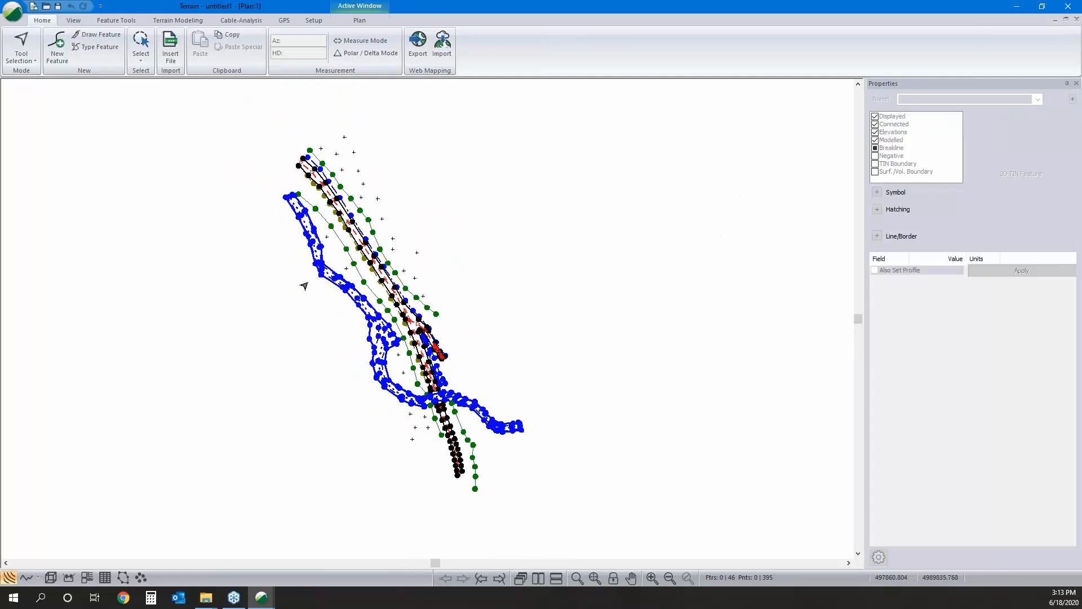
pyautogui.click(50, 578)
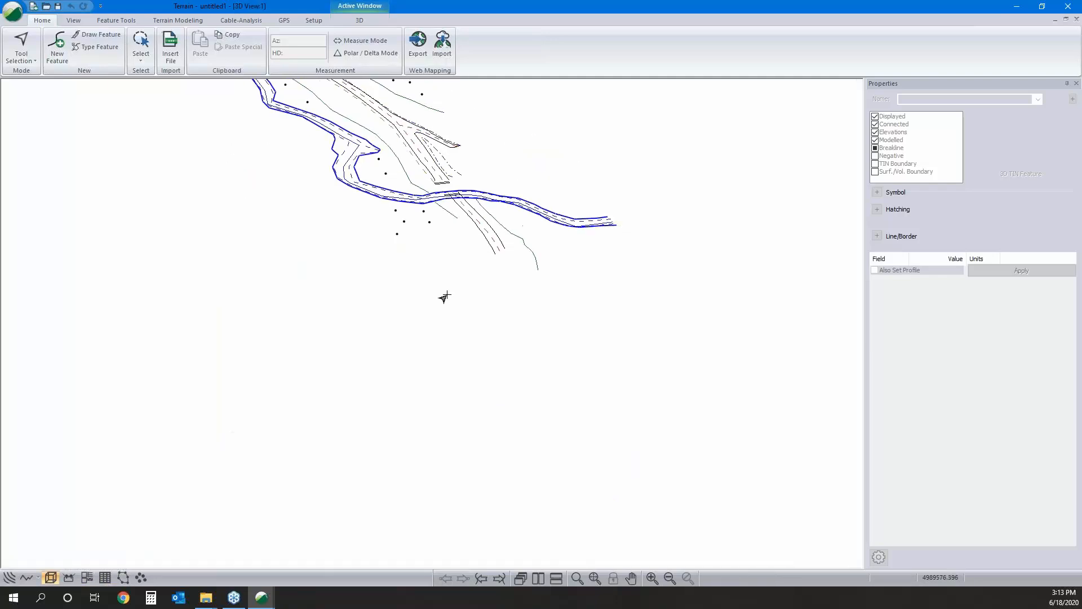
pyautogui.moveTo(444, 297); pyautogui.dragTo(445, 412, button='middle')
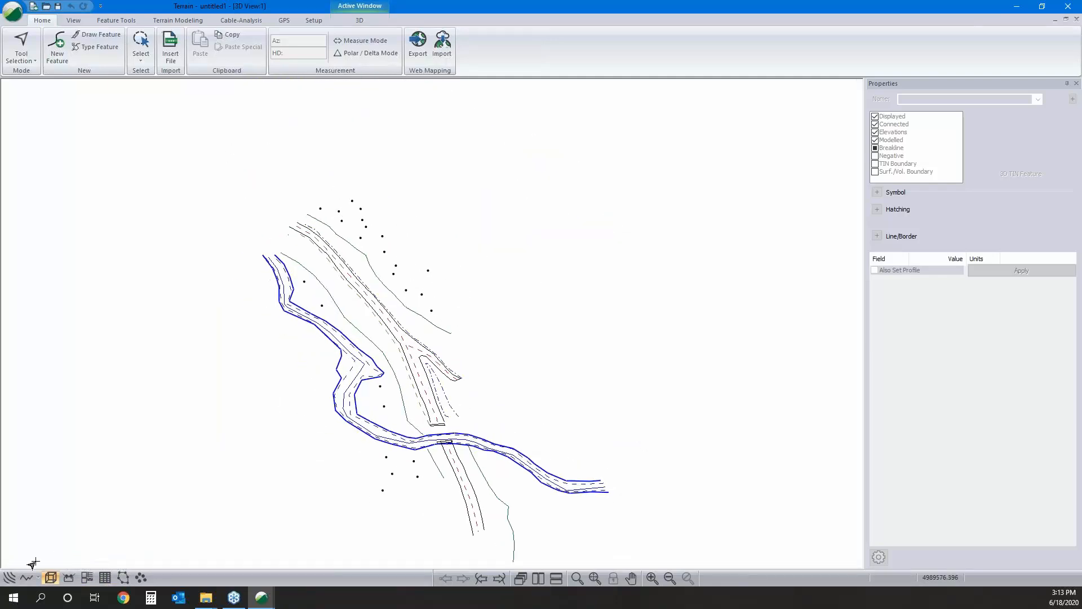
pyautogui.click(8, 577)
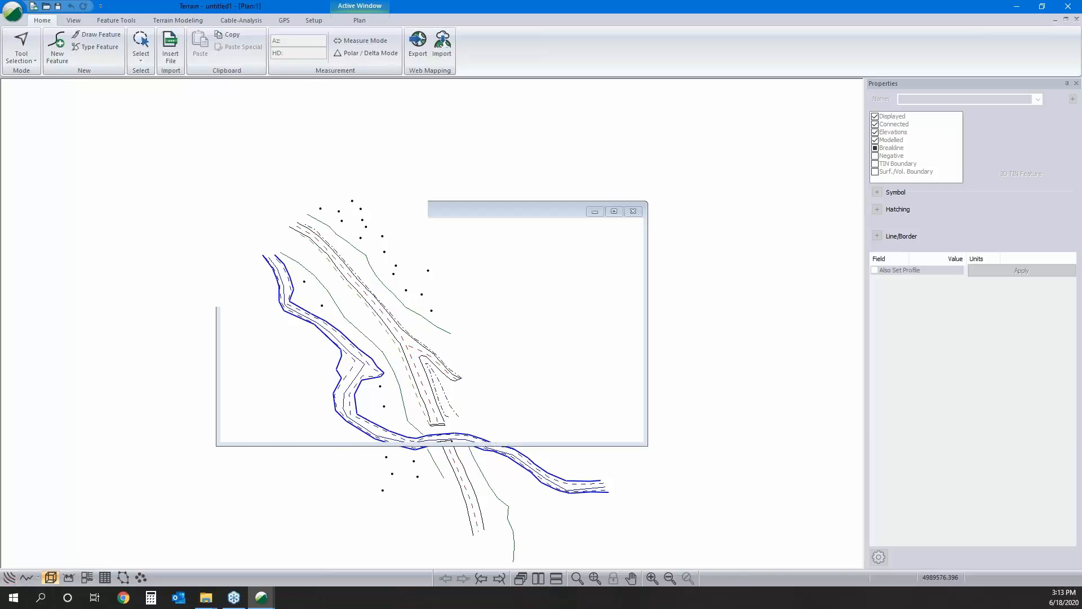
# Step: Generate the survey's TIN without major or minor contours, using a maximum side length of 30, and view the surface in 3D
pyautogui.click(175, 19)
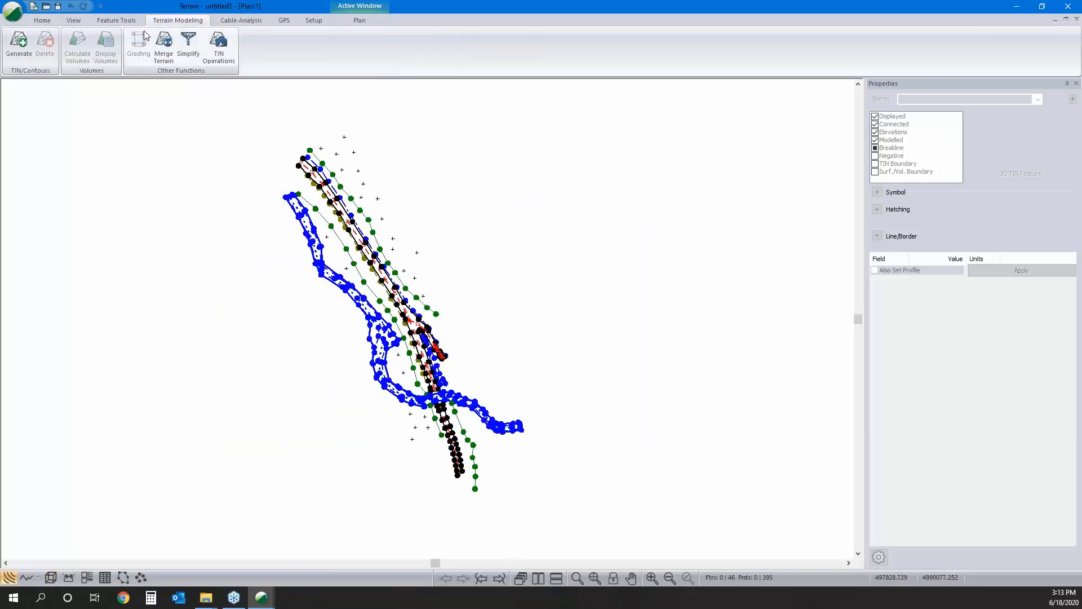
pyautogui.click(26, 45)
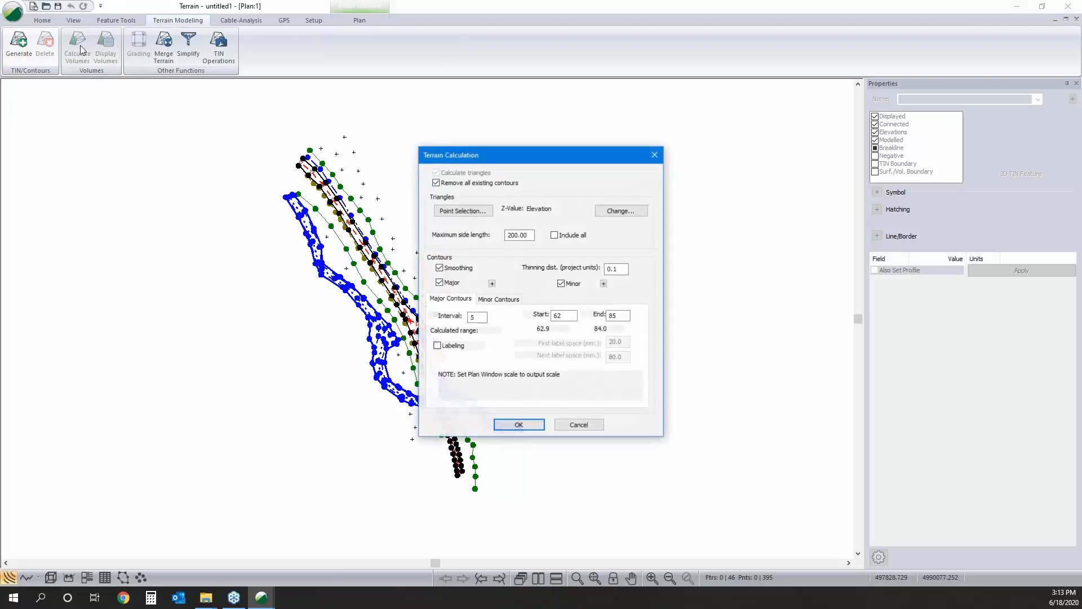
pyautogui.click(439, 282)
pyautogui.click(562, 284)
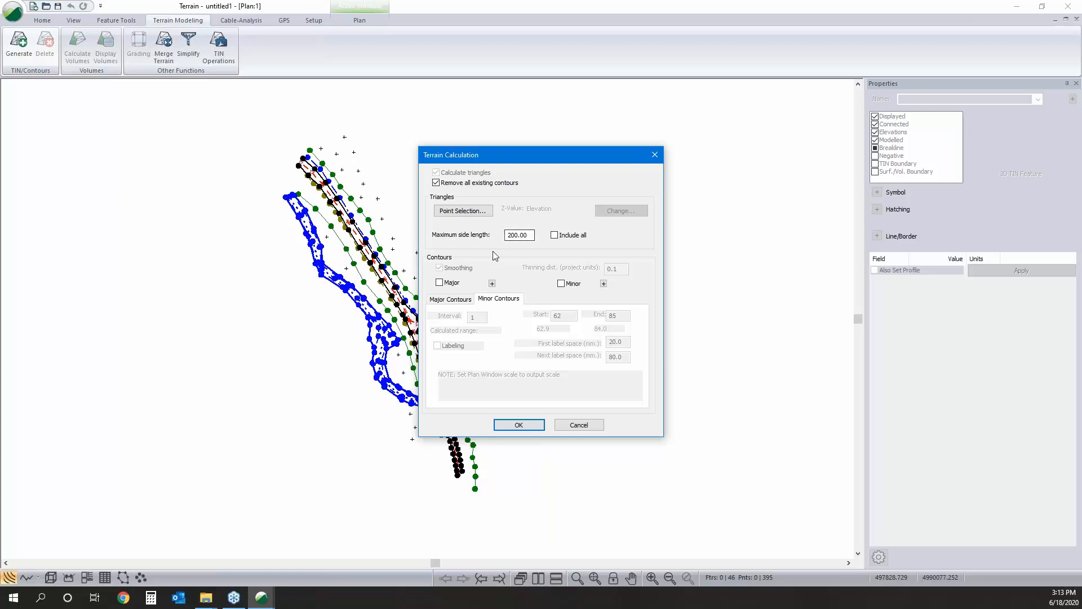
pyautogui.doubleClick(526, 236)
pyautogui.write('30')
pyautogui.click(519, 426)
pyautogui.click(52, 578)
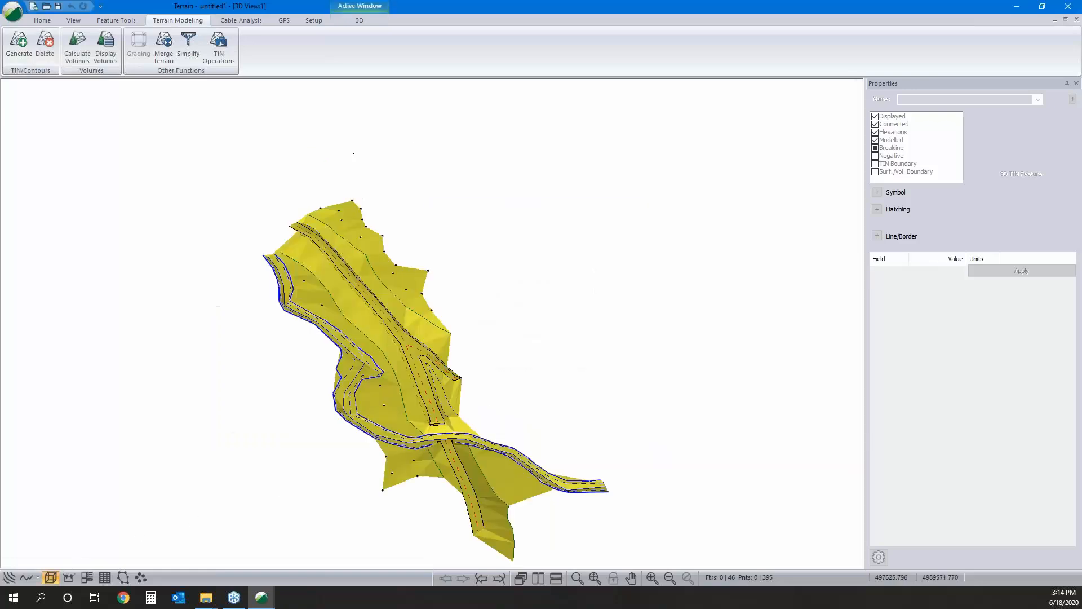
pyautogui.moveTo(449, 384); pyautogui.dragTo(474, 438)
# Step: Save the terrain model as TS in the Web folder
pyautogui.click(13, 10)
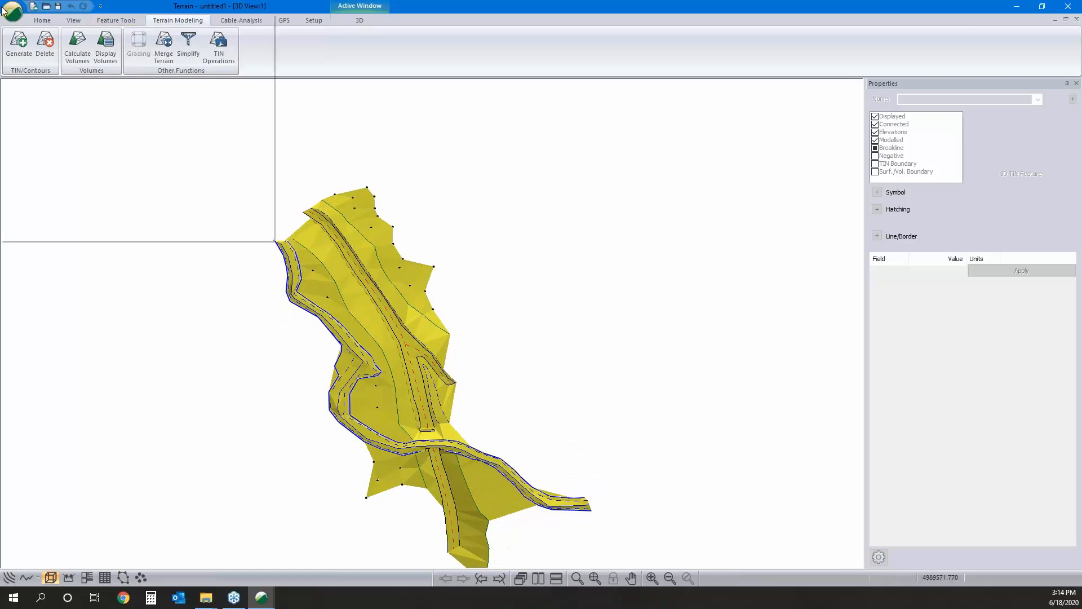
pyautogui.click(396, 140)
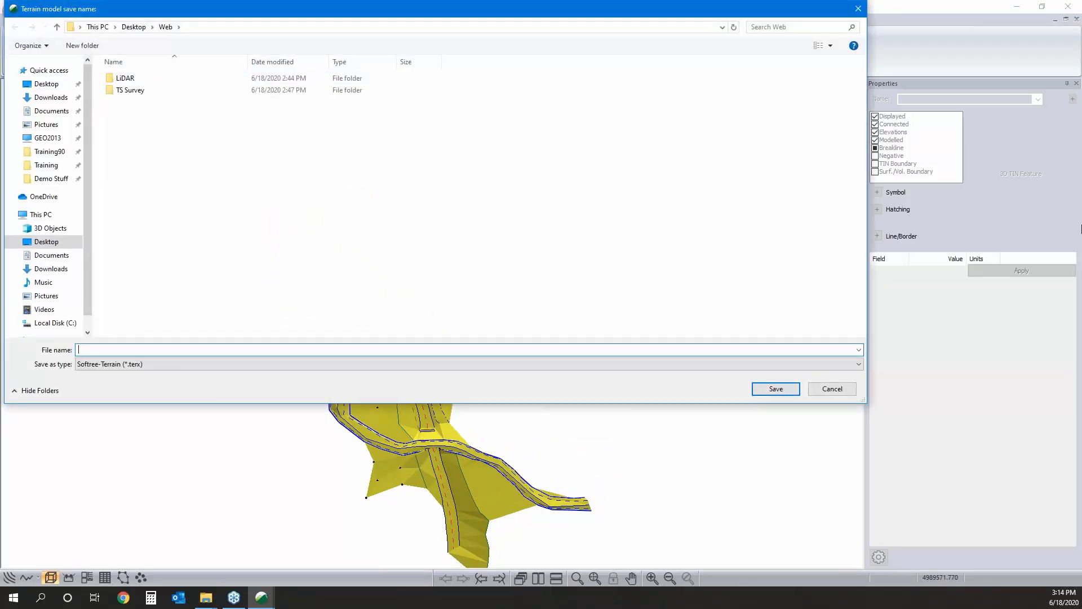
pyautogui.write('TS')
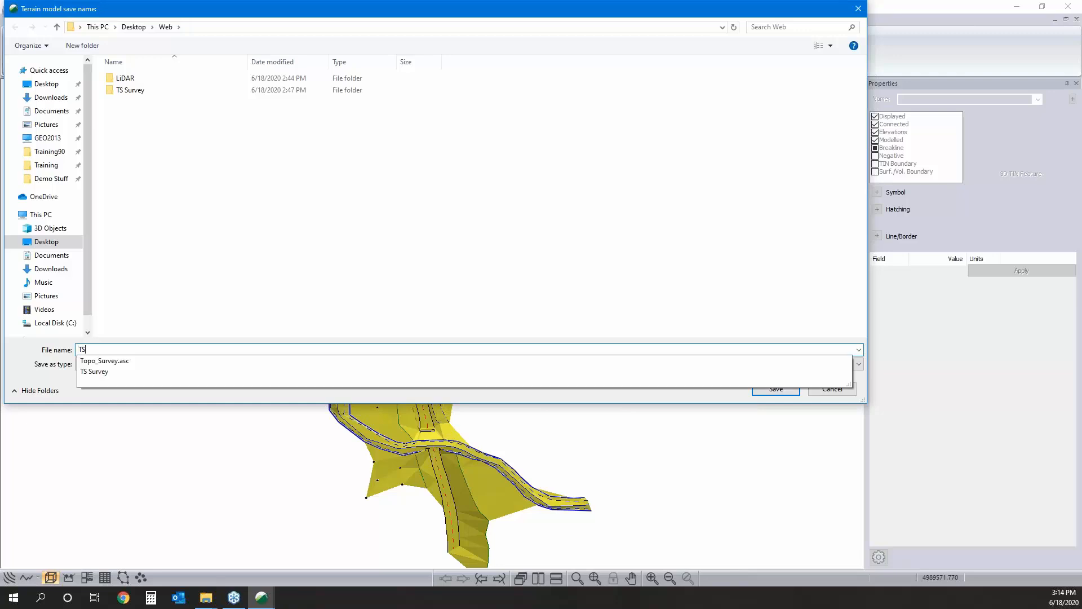
pyautogui.click(694, 229)
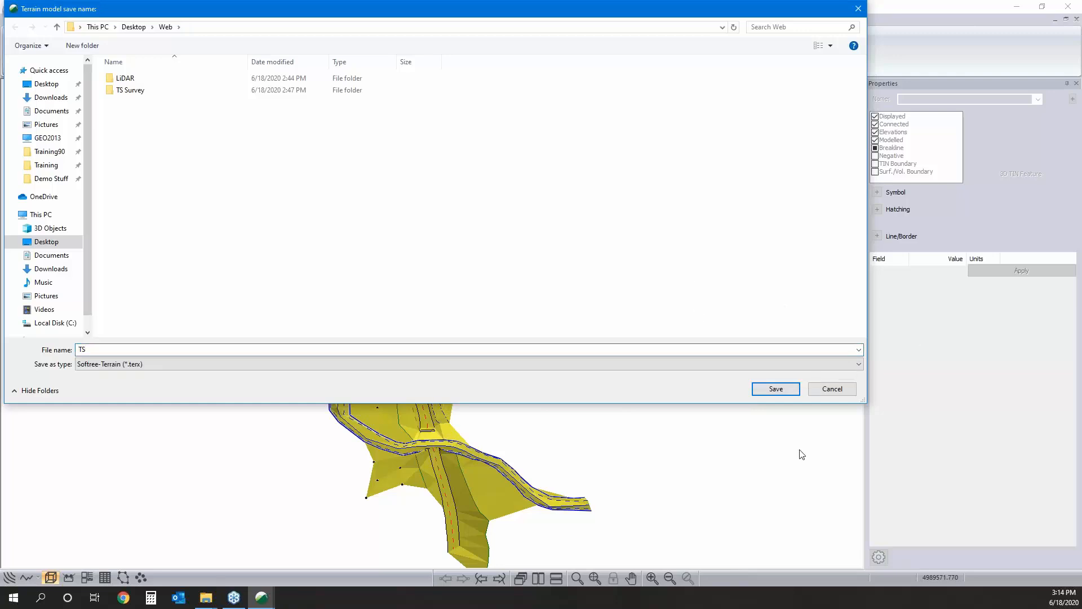
pyautogui.click(783, 388)
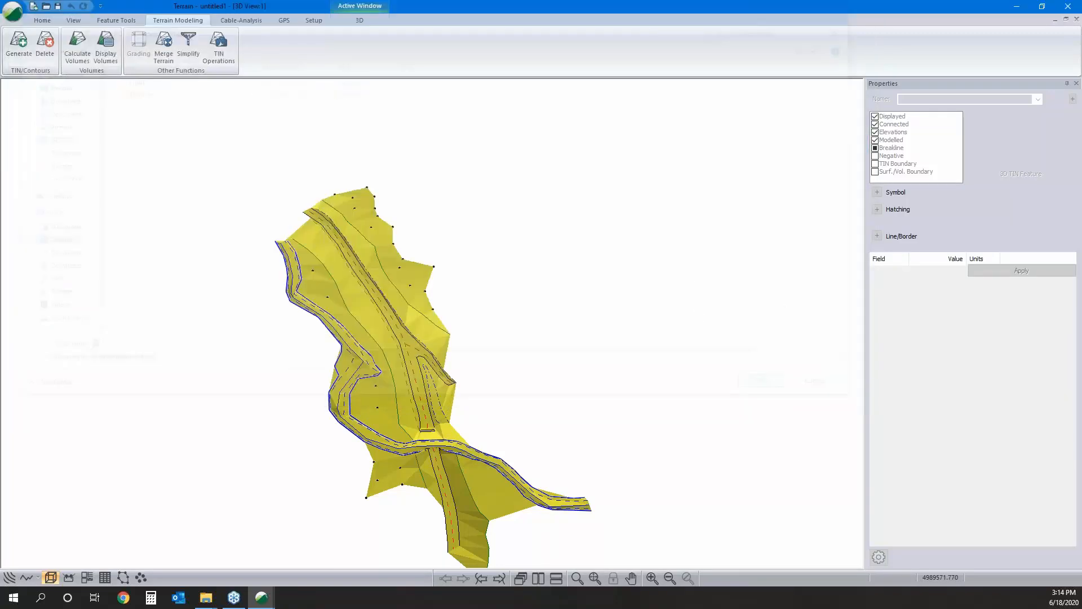
# Step: Return to the plan view and select the CL1 road centerline feature
pyautogui.click(9, 578)
pyautogui.scroll(3, 472, 461)
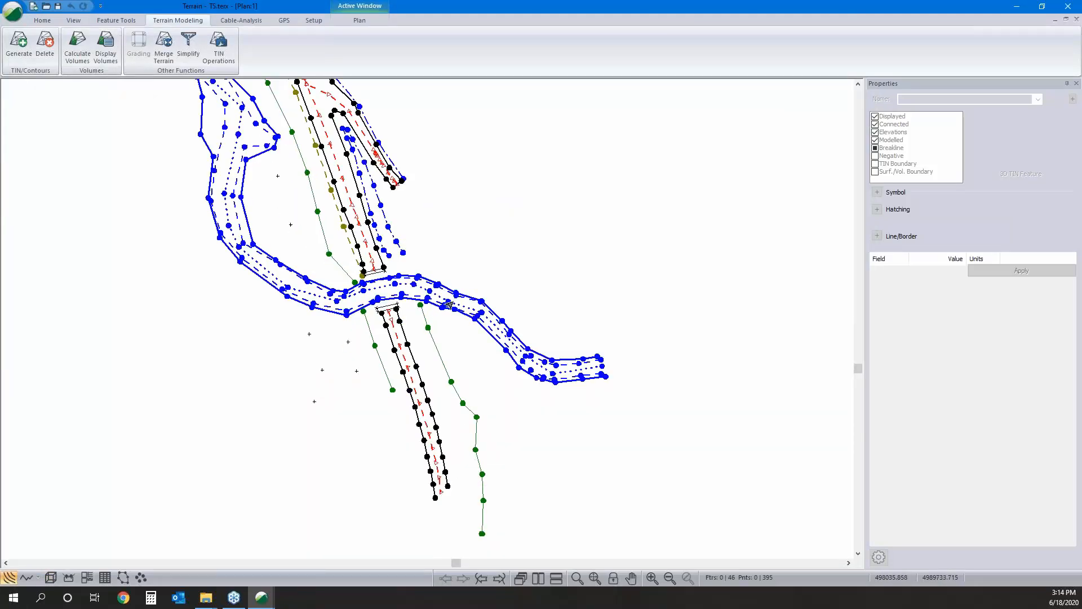
pyautogui.scroll(-3, 450, 305)
pyautogui.scroll(1, 406, 342)
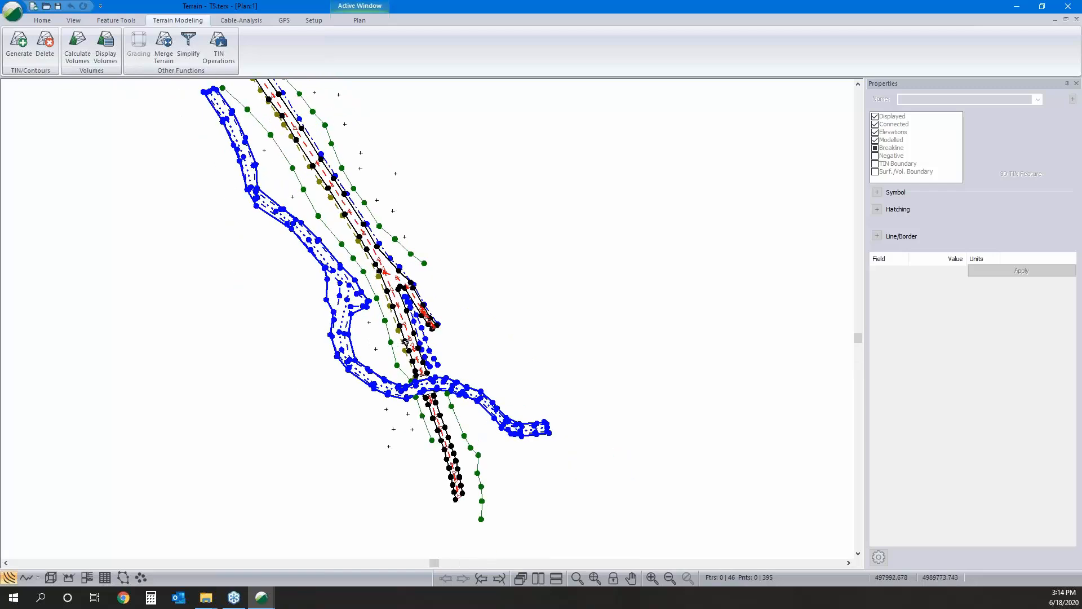
pyautogui.click(405, 343)
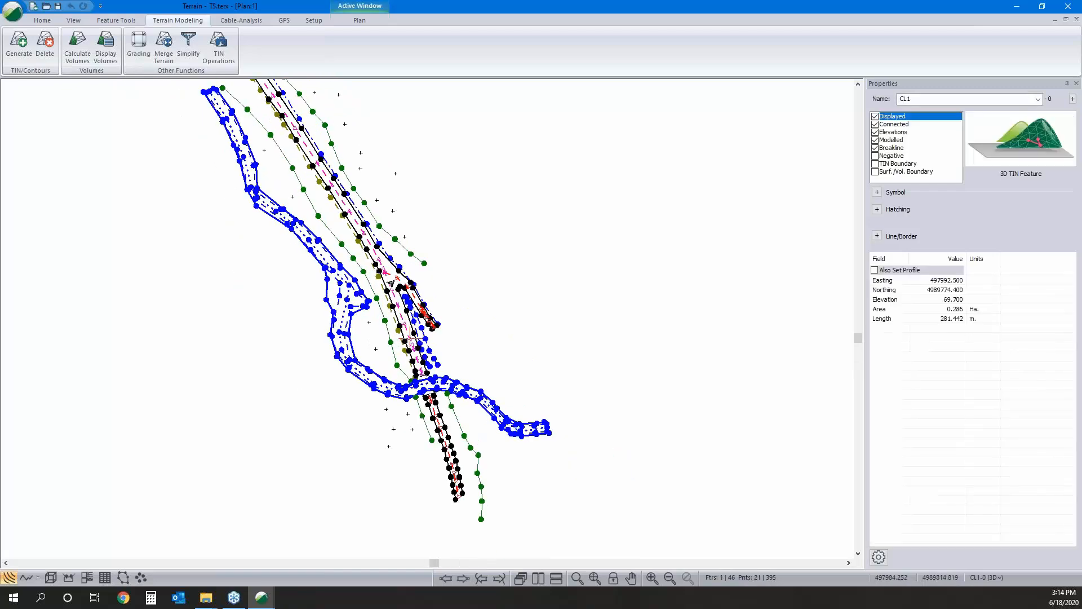
pyautogui.moveTo(390, 277)
pyautogui.scroll(-1, 455, 276)
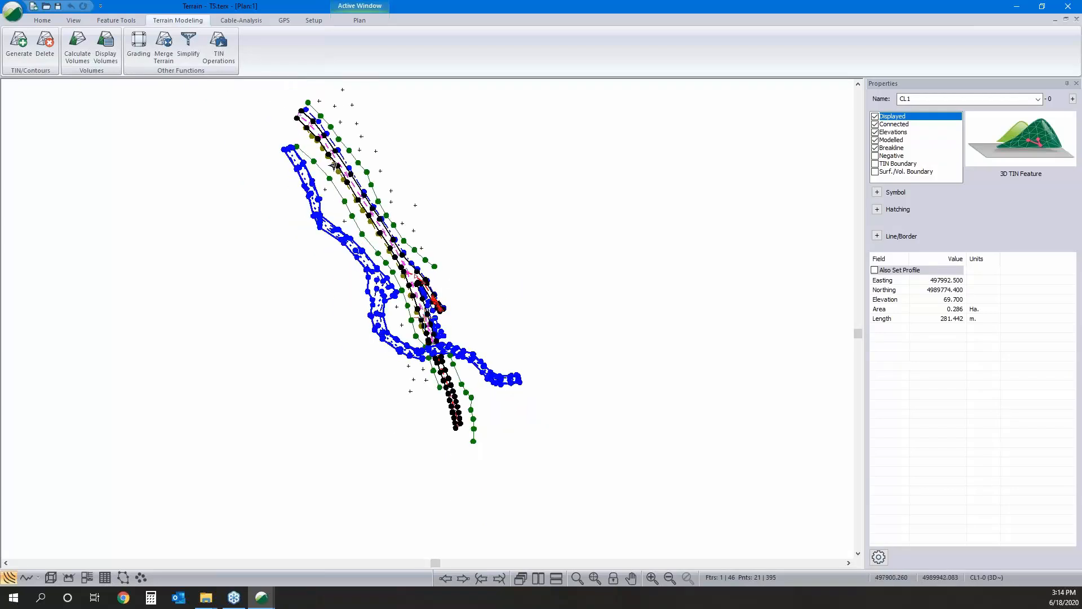
# Step: Open the web map import and crop the Google satellite map to the area around the survey and the road south of it
pyautogui.click(41, 20)
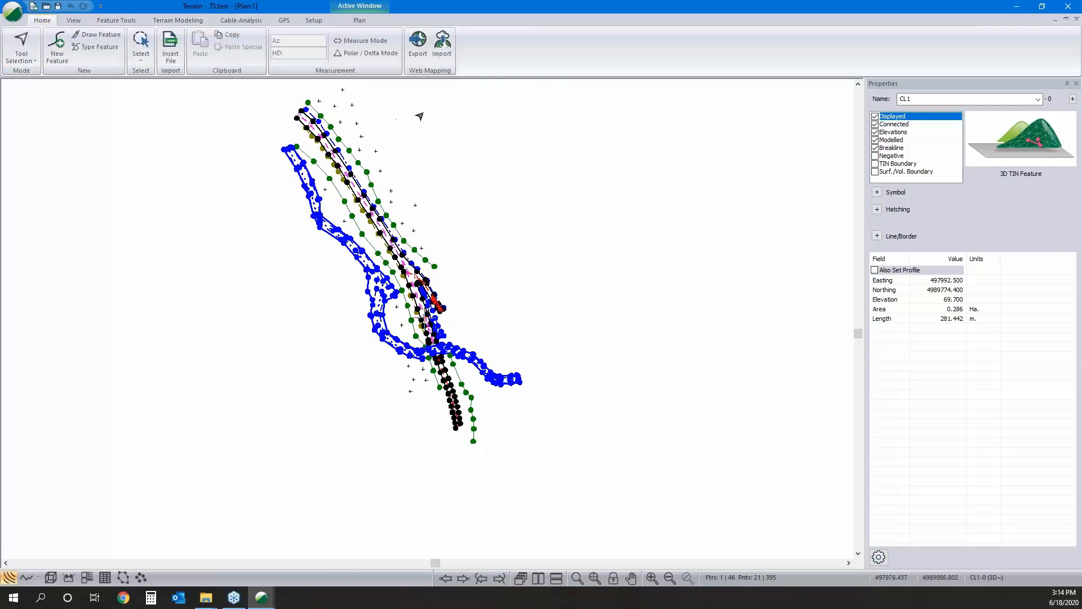
pyautogui.click(444, 62)
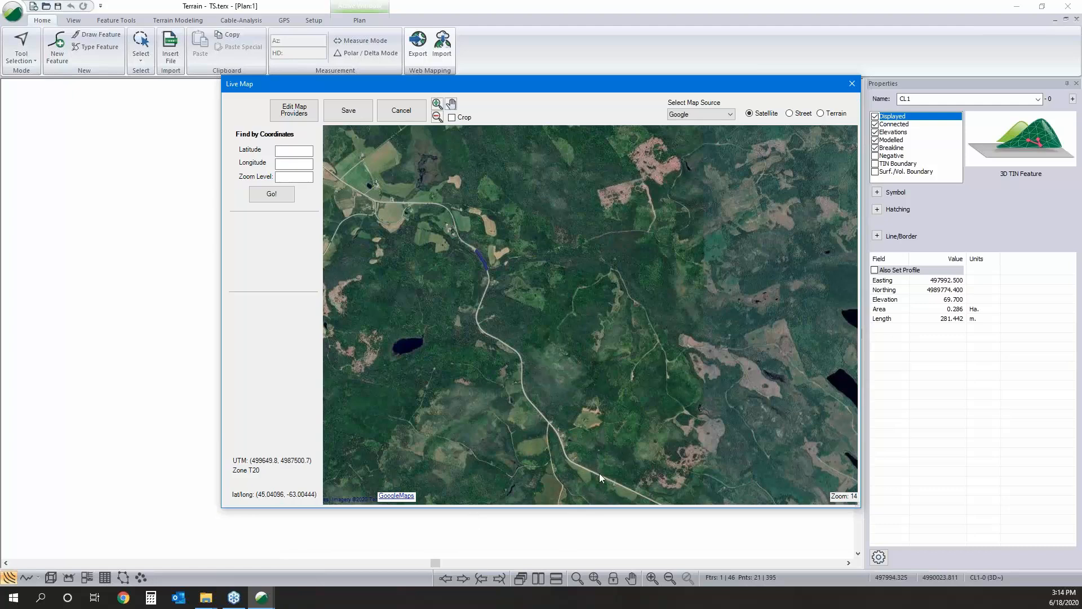
pyautogui.click(451, 117)
pyautogui.moveTo(439, 231); pyautogui.dragTo(610, 478)
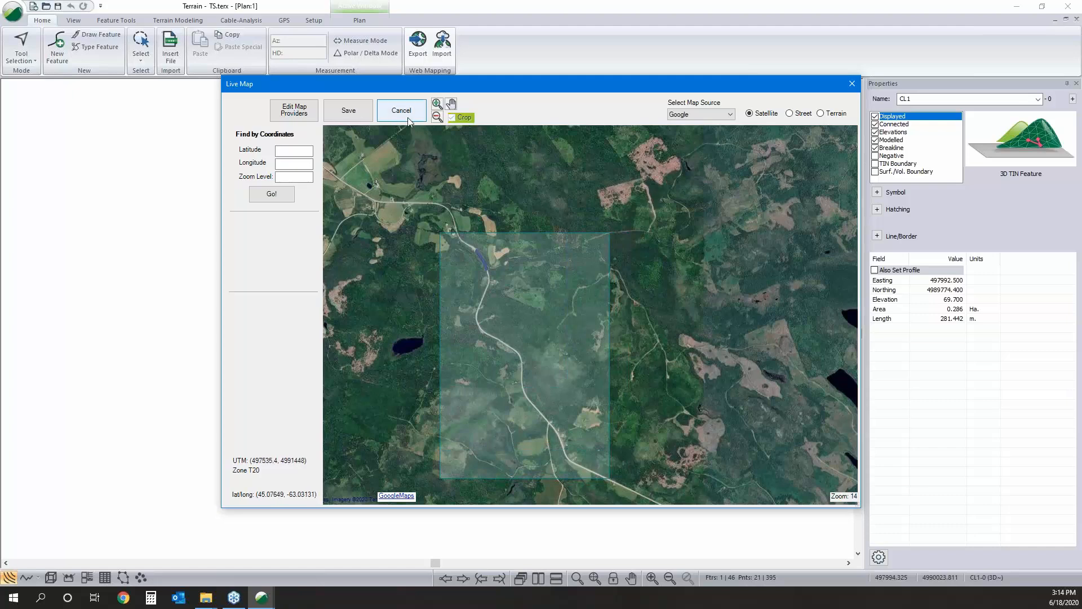
# Step: Download the cropped satellite imagery at zoom level 17
pyautogui.click(353, 113)
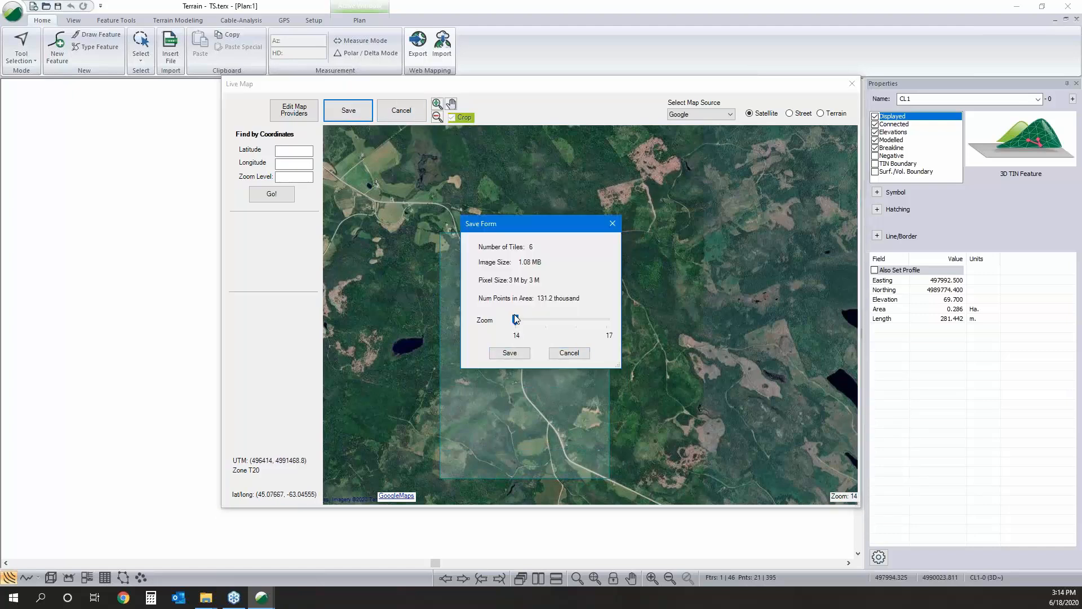
pyautogui.moveTo(515, 320); pyautogui.dragTo(677, 348)
pyautogui.click(527, 354)
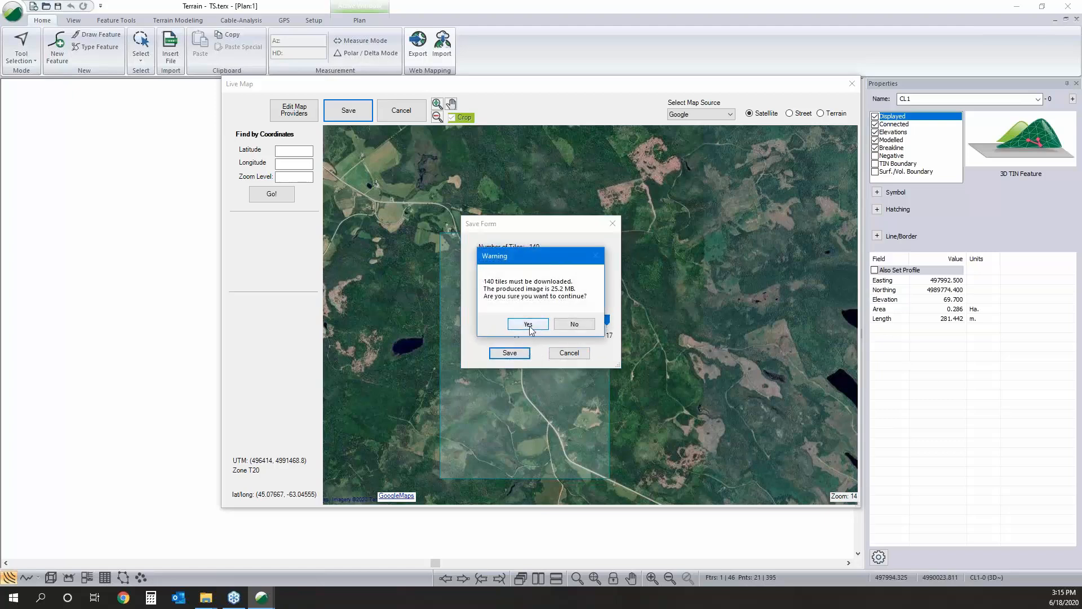
pyautogui.click(528, 324)
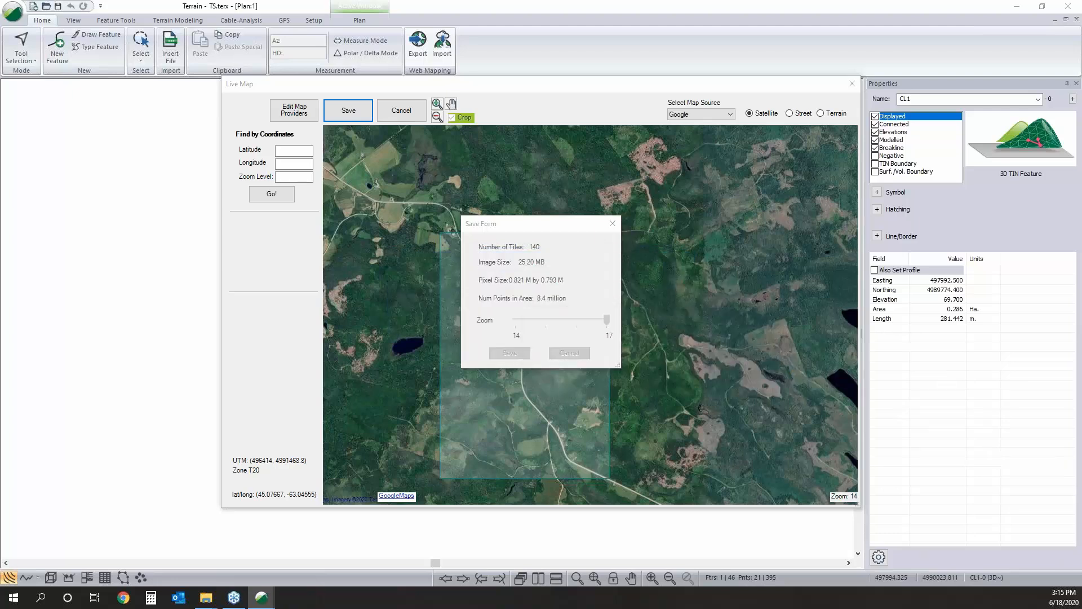
# Step: Switch to the untitled LiDAR terrain and examine its DEM points and preliminary centerline along the corridor in plan
pyautogui.moveTo(261, 598)
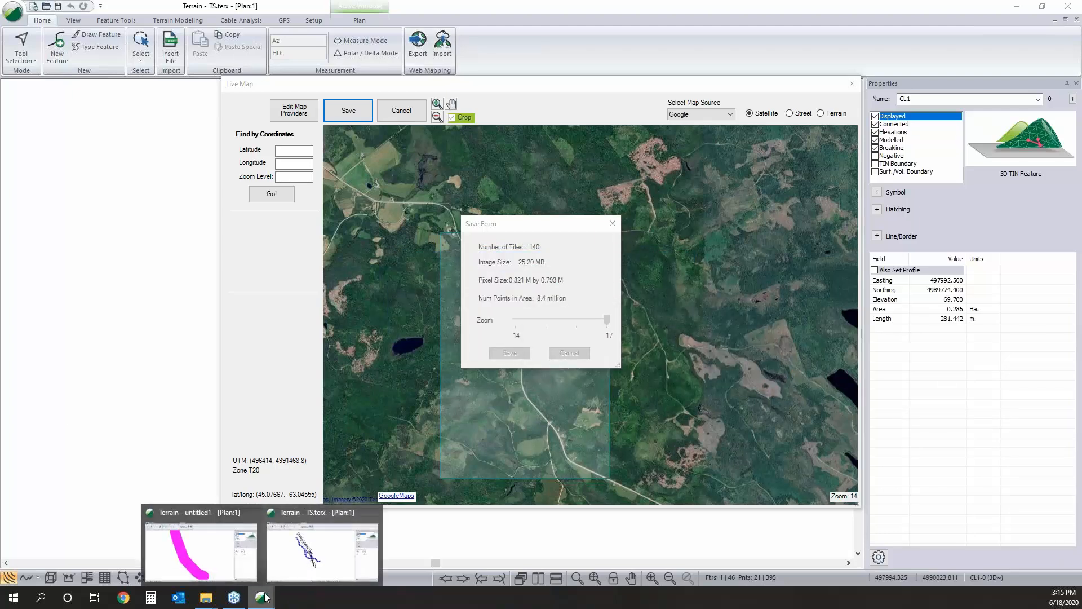
pyautogui.click(211, 516)
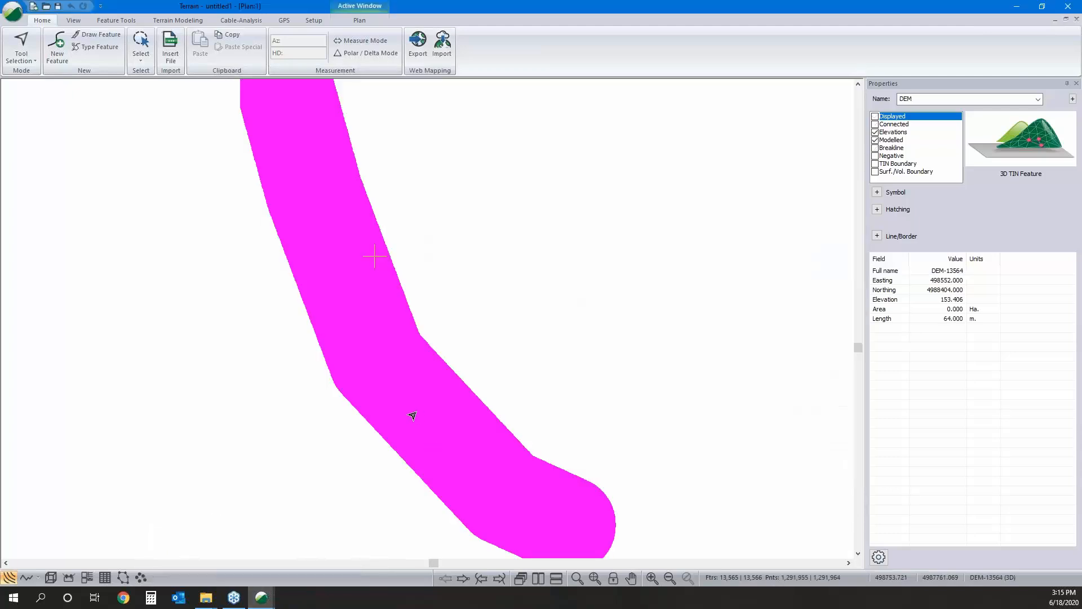
pyautogui.click(454, 295)
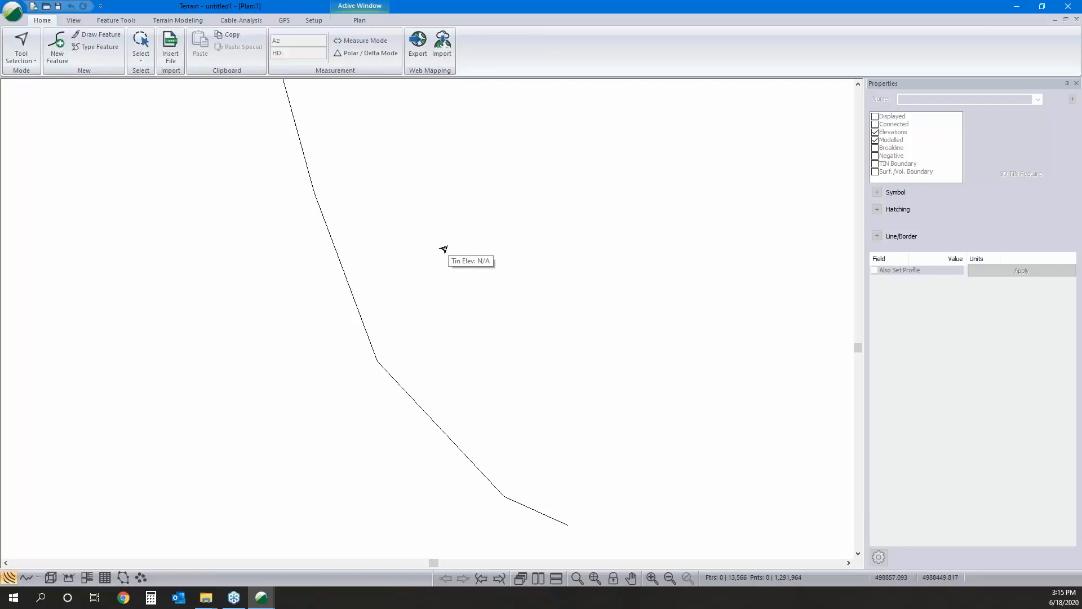
pyautogui.scroll(5, 411, 311)
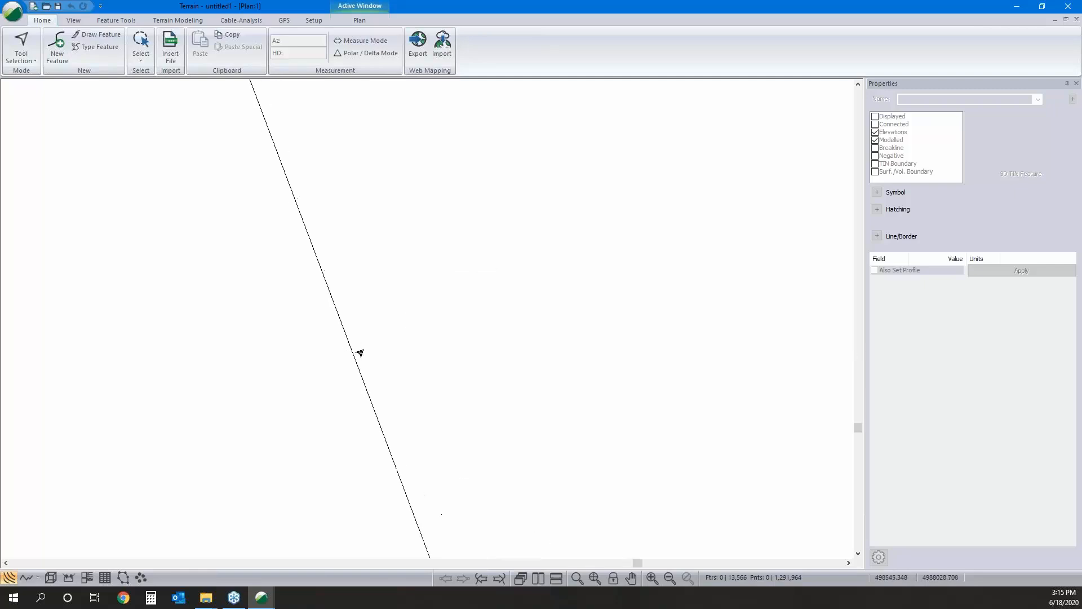
pyautogui.hotkey('ctrl', 'a')
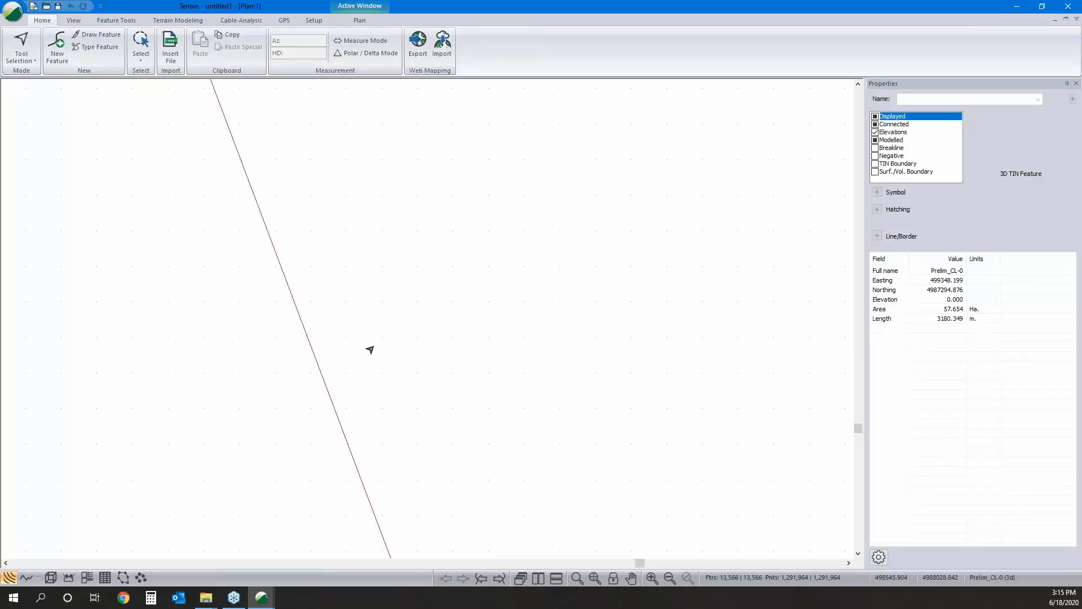
pyautogui.scroll(-3, 398, 327)
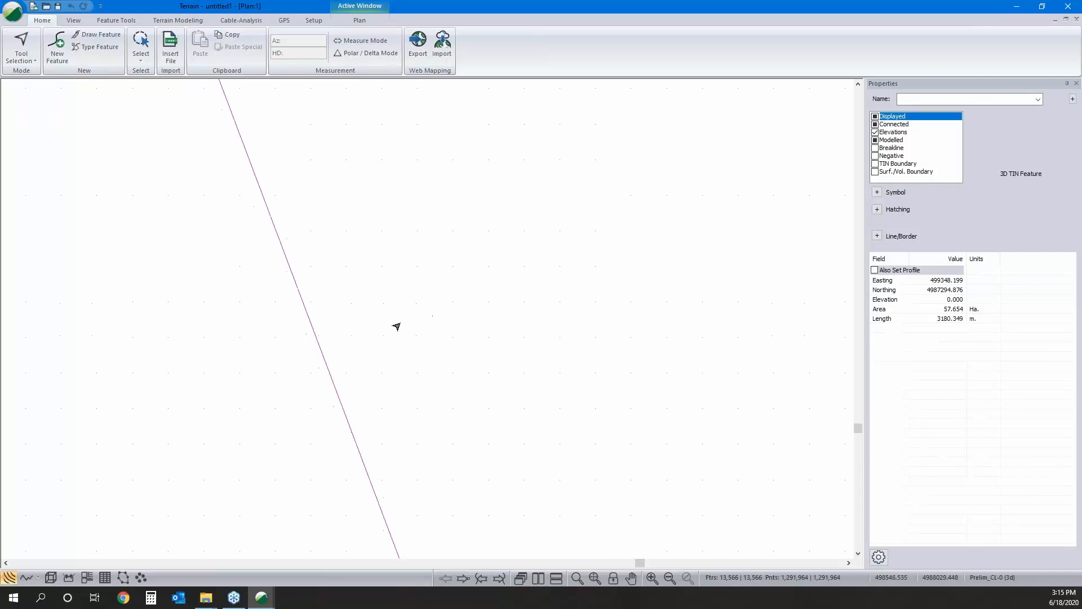
pyautogui.scroll(-2, 489, 333)
pyautogui.scroll(-1, 507, 335)
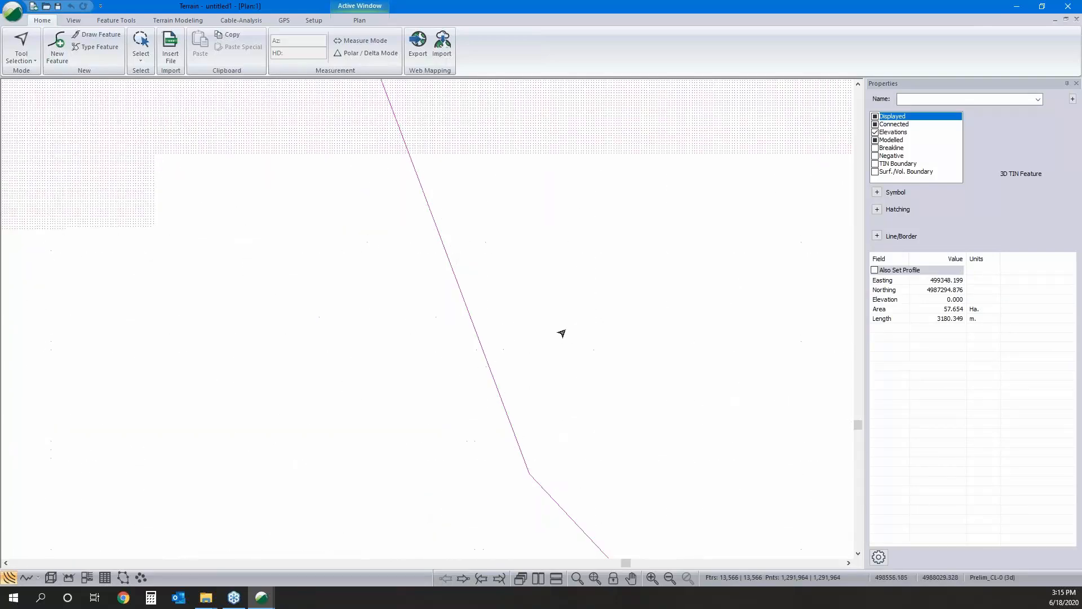
pyautogui.click(535, 312)
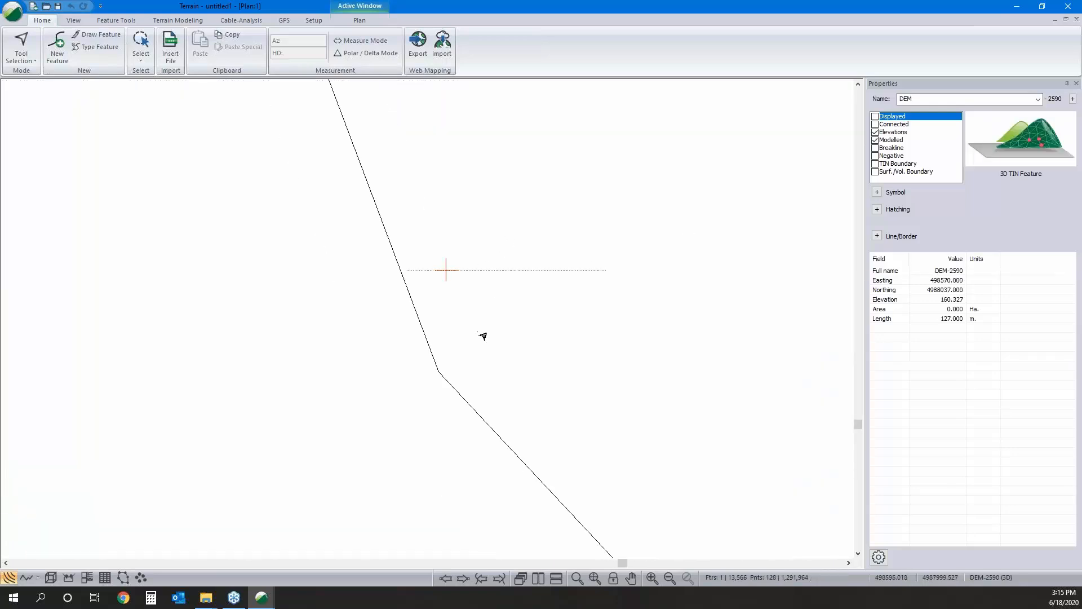
pyautogui.click(564, 337)
pyautogui.moveTo(580, 336); pyautogui.dragTo(556, 333, button='middle')
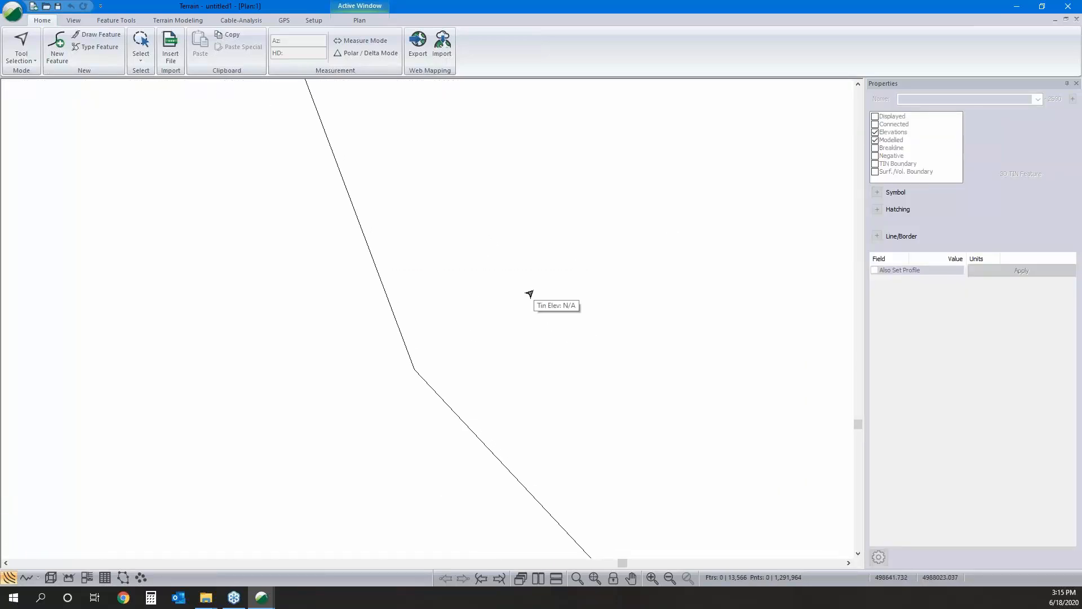
pyautogui.scroll(-5, 411, 272)
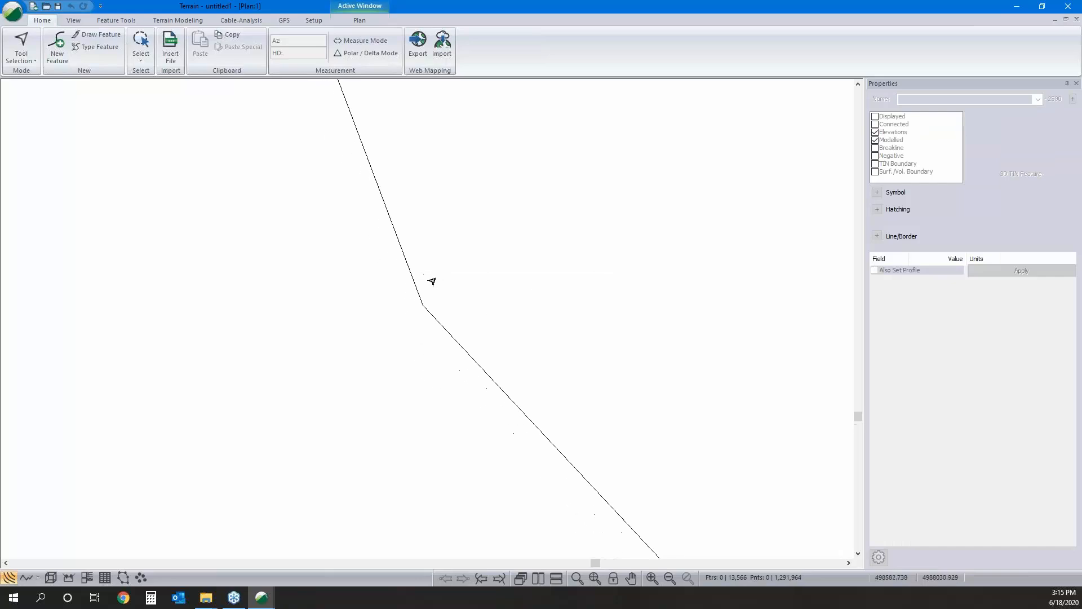
pyautogui.click(430, 295)
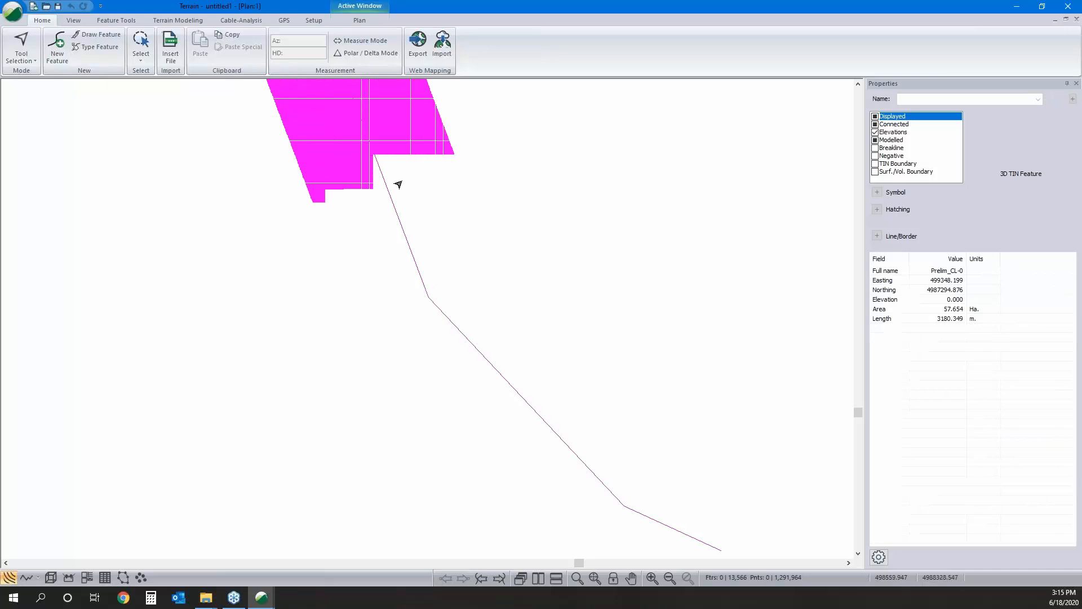
pyautogui.click(218, 247)
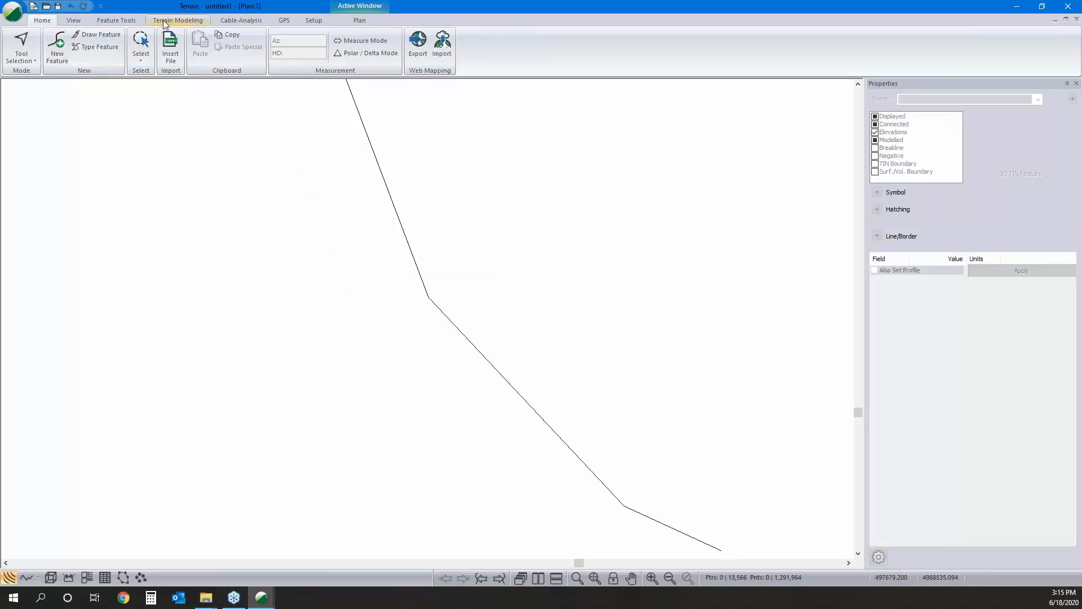
# Step: Open the TIN and contour calculation options for the LiDAR terrain
pyautogui.click(164, 20)
pyautogui.click(28, 50)
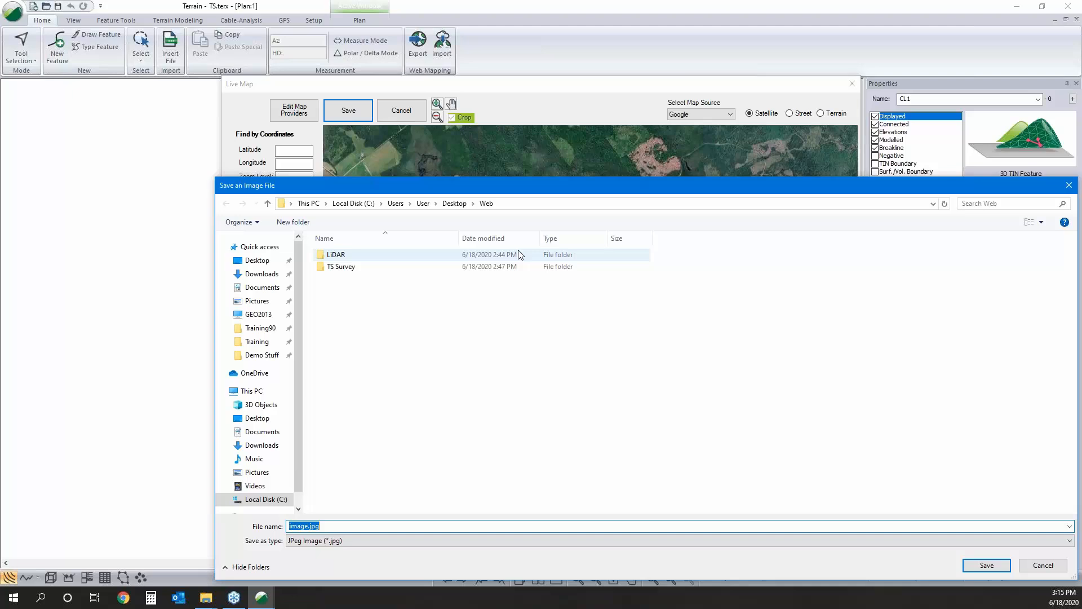
# Step: Save the satellite image as image.jpg in the Web folder and add it to the TS terrain's background at image quality factor 1.0
pyautogui.click(988, 565)
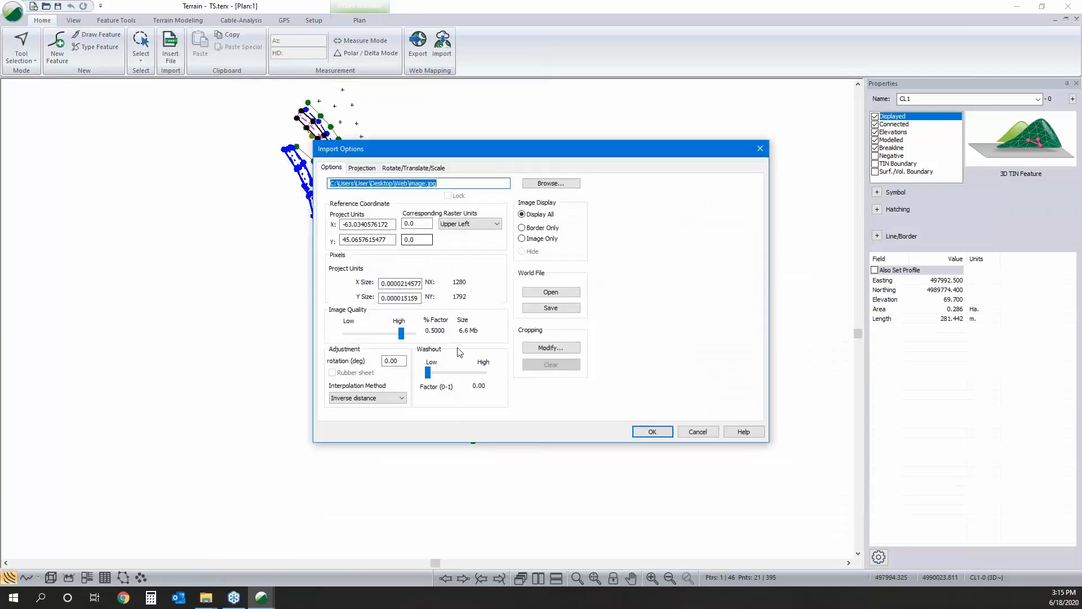
pyautogui.moveTo(402, 334); pyautogui.dragTo(424, 334)
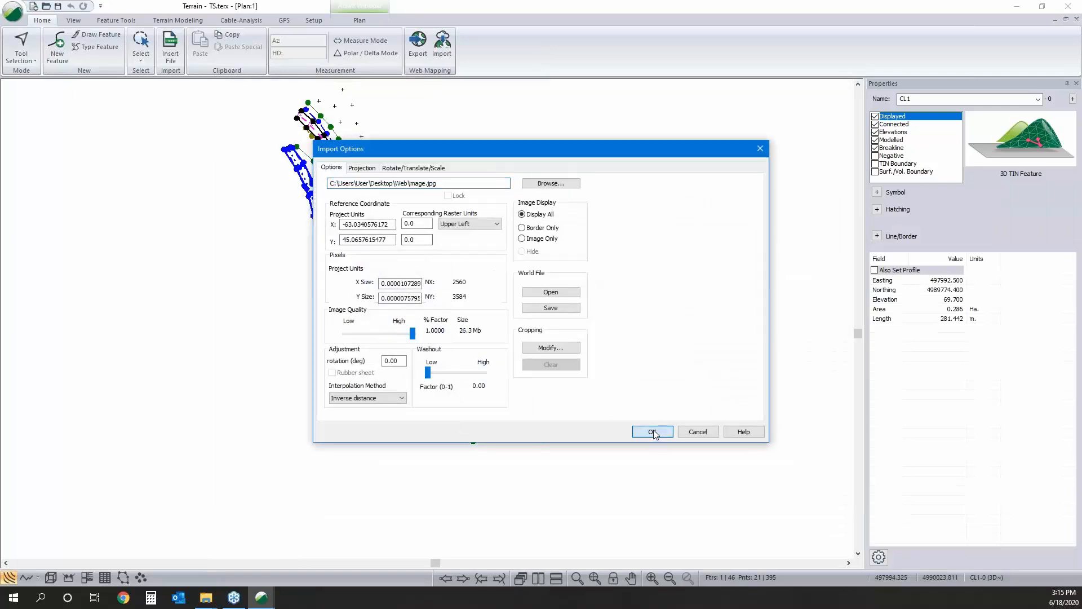
pyautogui.click(652, 432)
pyautogui.click(512, 334)
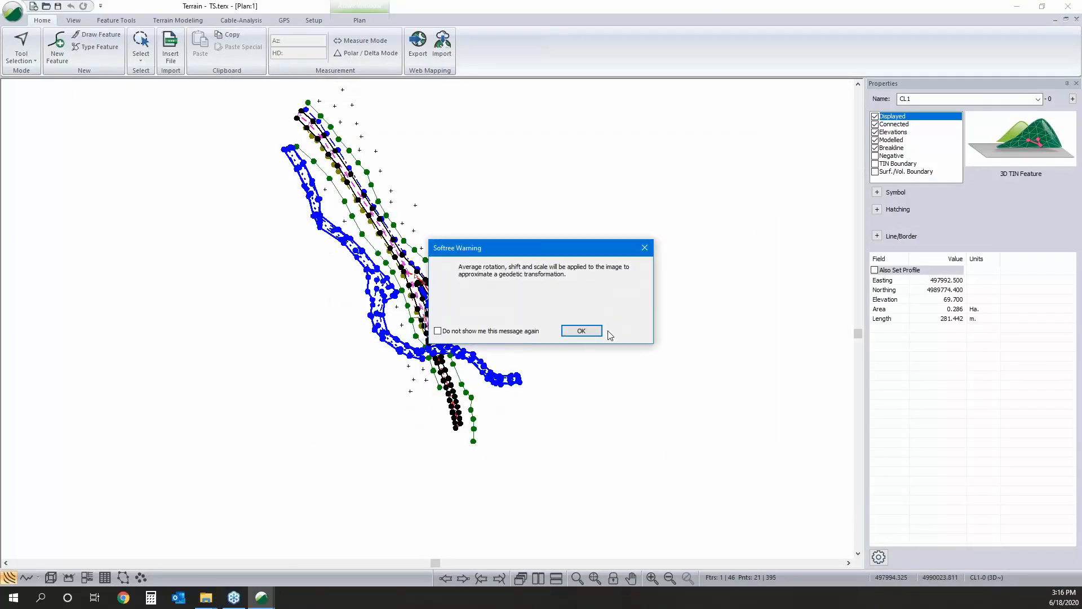
pyautogui.click(592, 333)
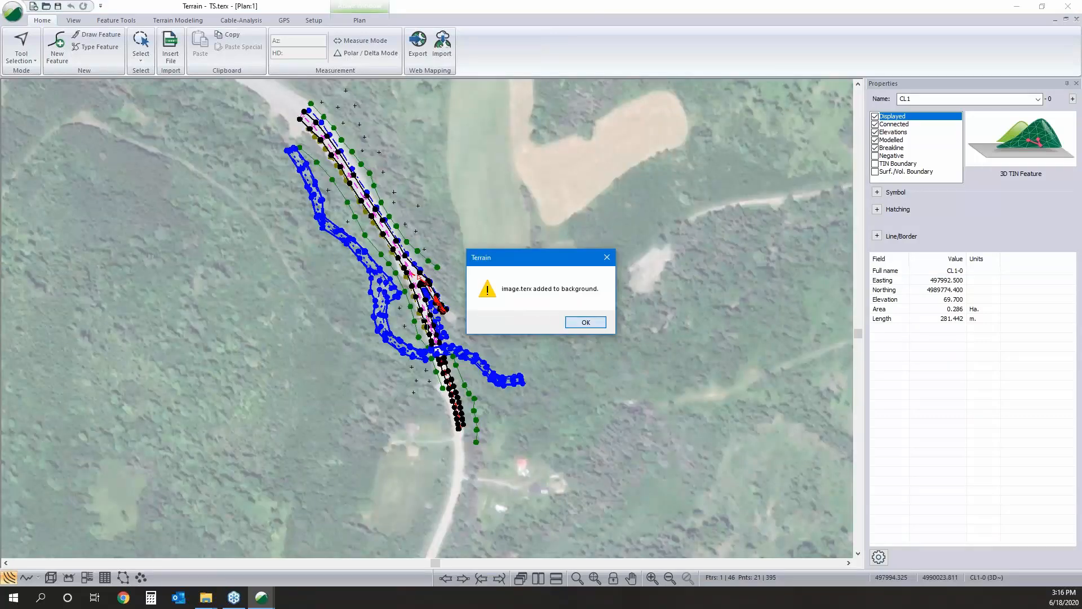
pyautogui.click(581, 326)
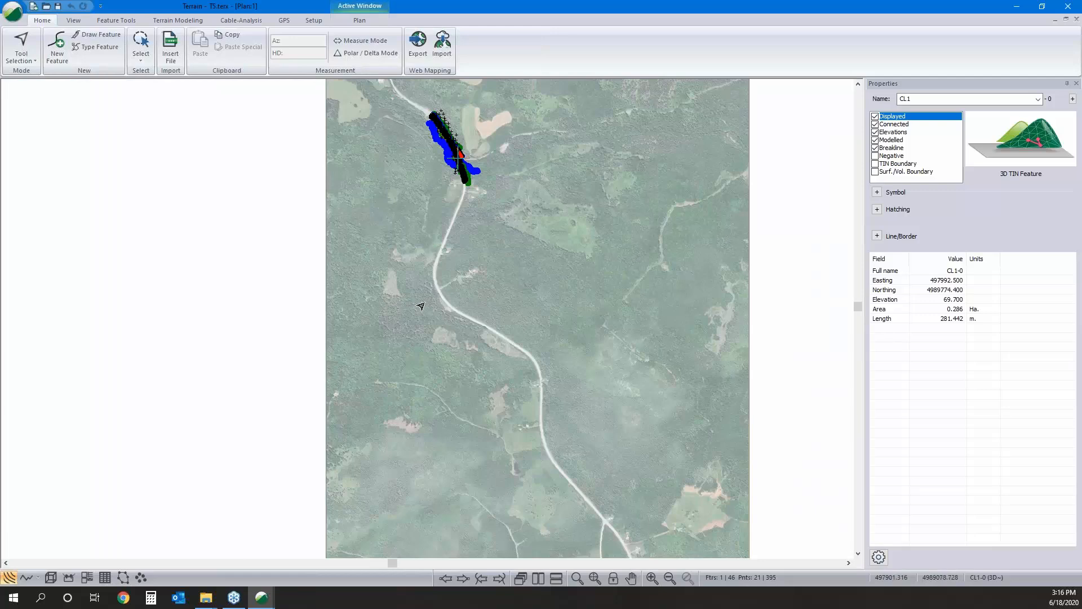
# Step: Return to the LiDAR terrain and generate its TIN without major or minor contours, using a maximum side length of 200
pyautogui.click(443, 311)
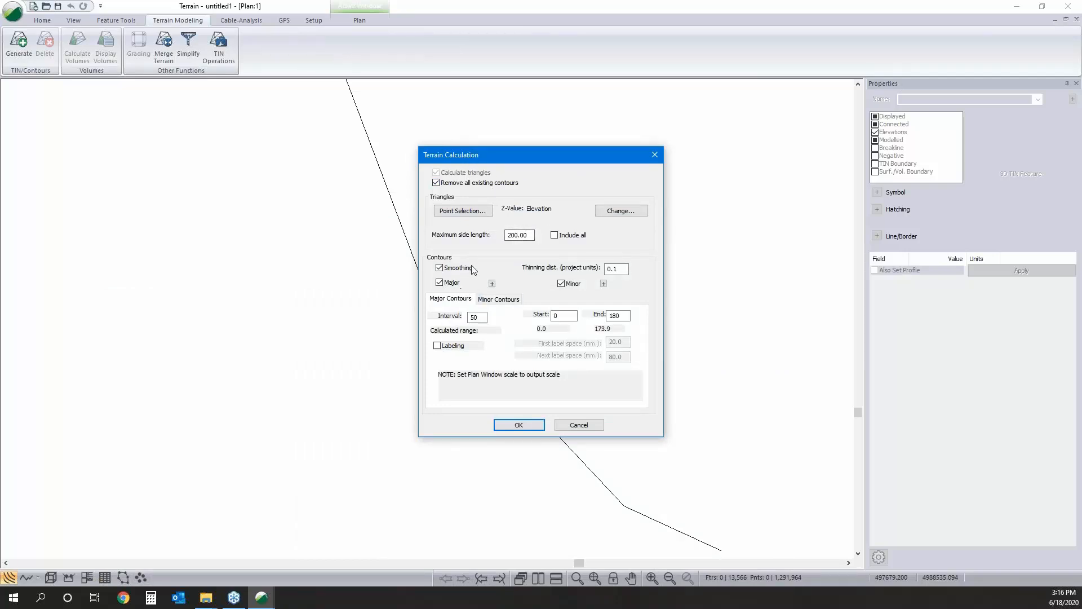
pyautogui.click(561, 284)
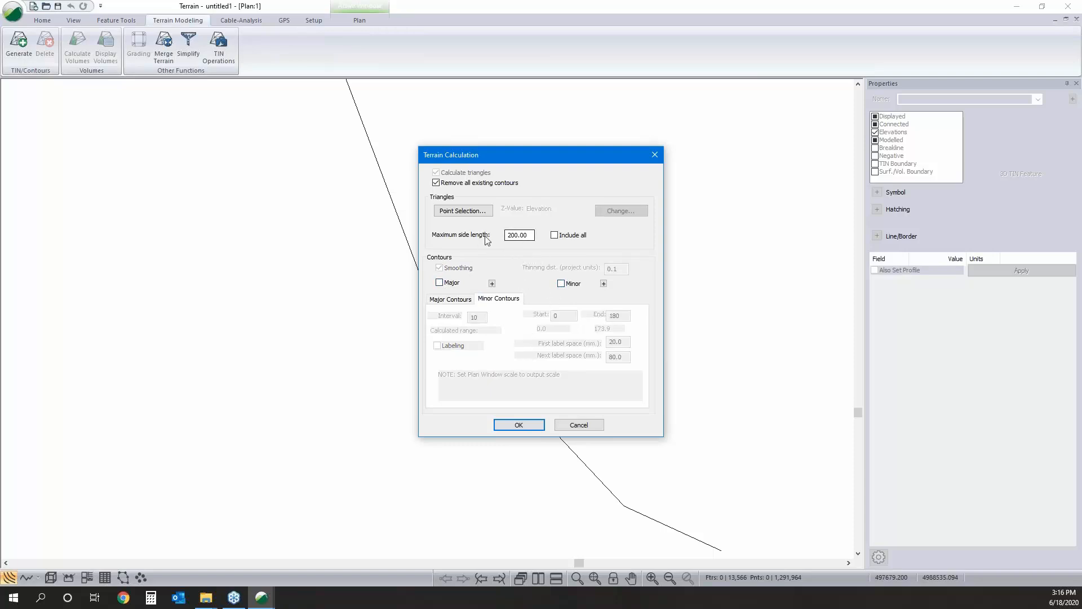
pyautogui.click(532, 427)
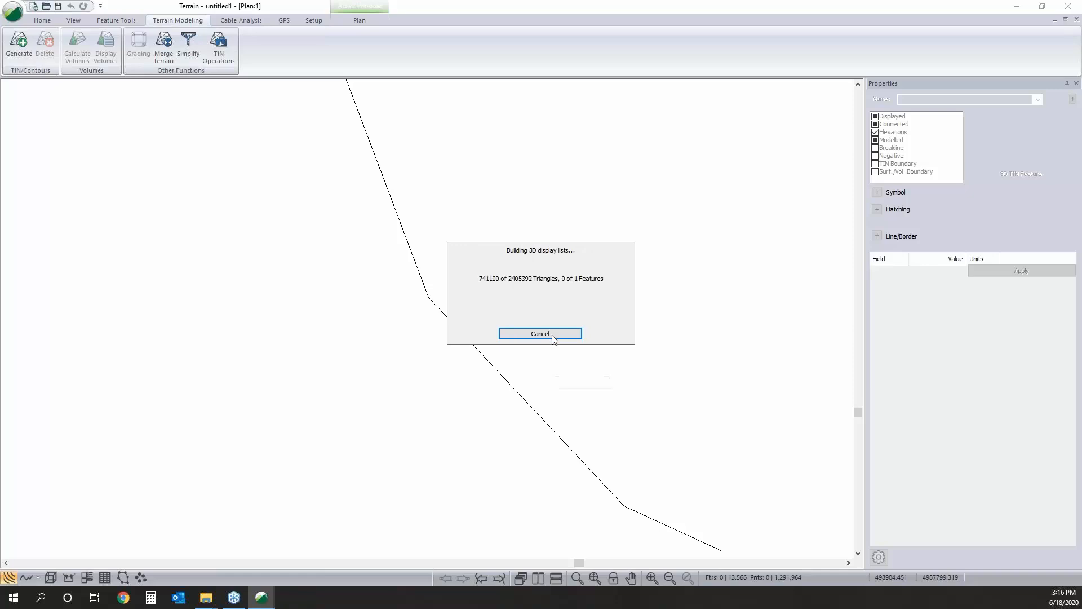
# Step: Inspect the LiDAR surface along the corridor in 3D, return to the plan view and leave all features unselected
pyautogui.click(50, 578)
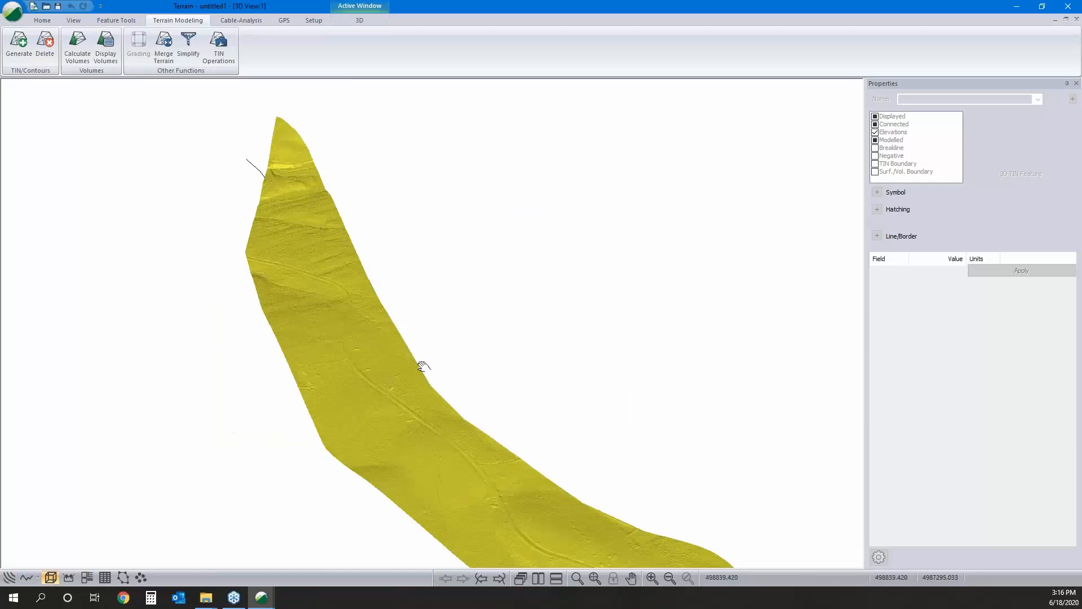
pyautogui.moveTo(610, 507); pyautogui.dragTo(592, 384, button='middle')
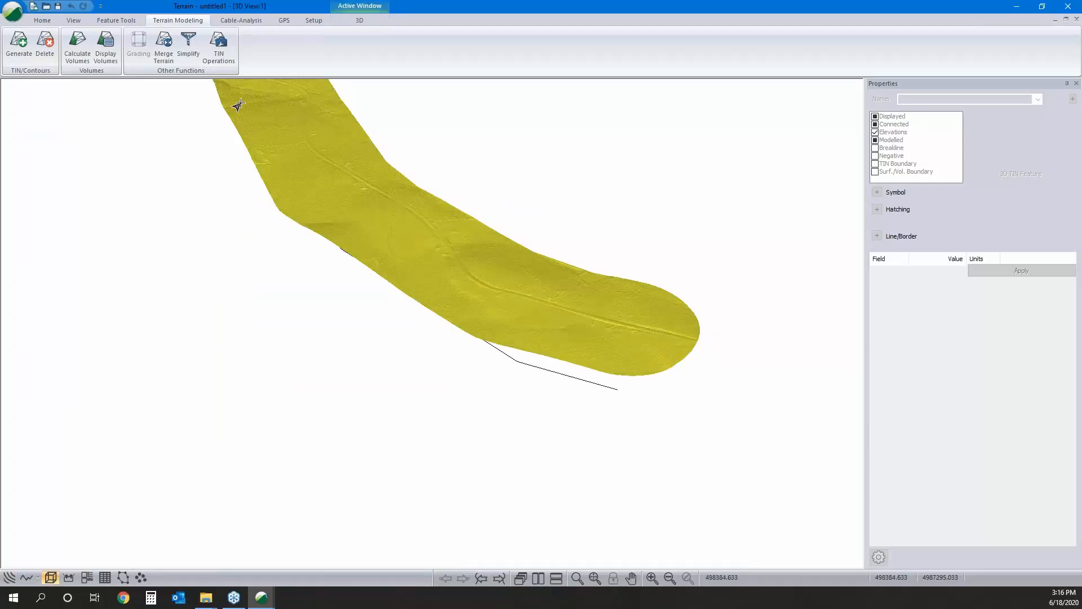
pyautogui.click(9, 577)
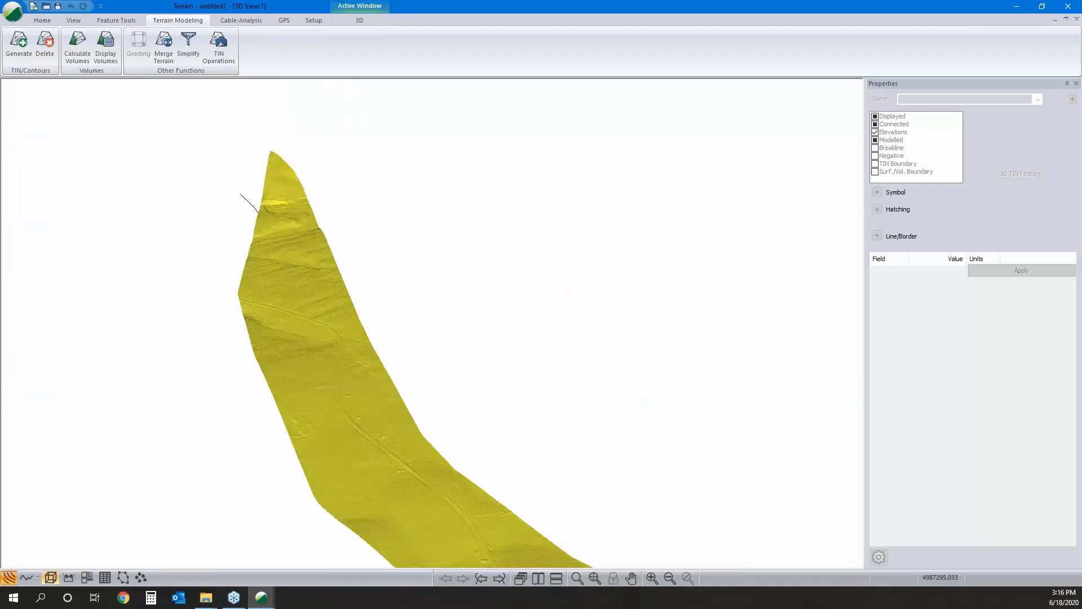
pyautogui.scroll(-3, 454, 359)
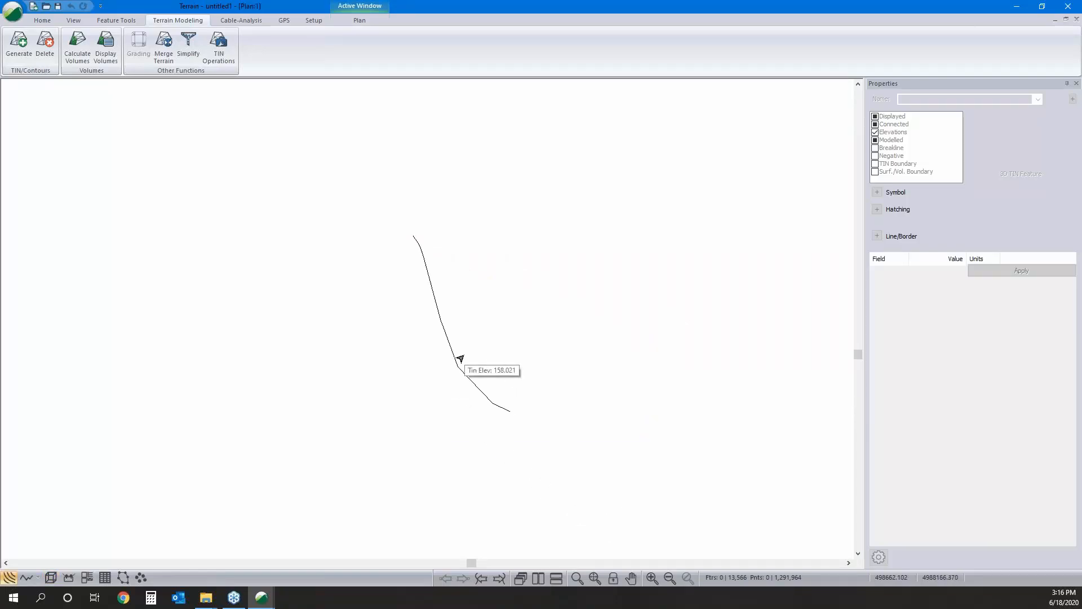
pyautogui.click(192, 450)
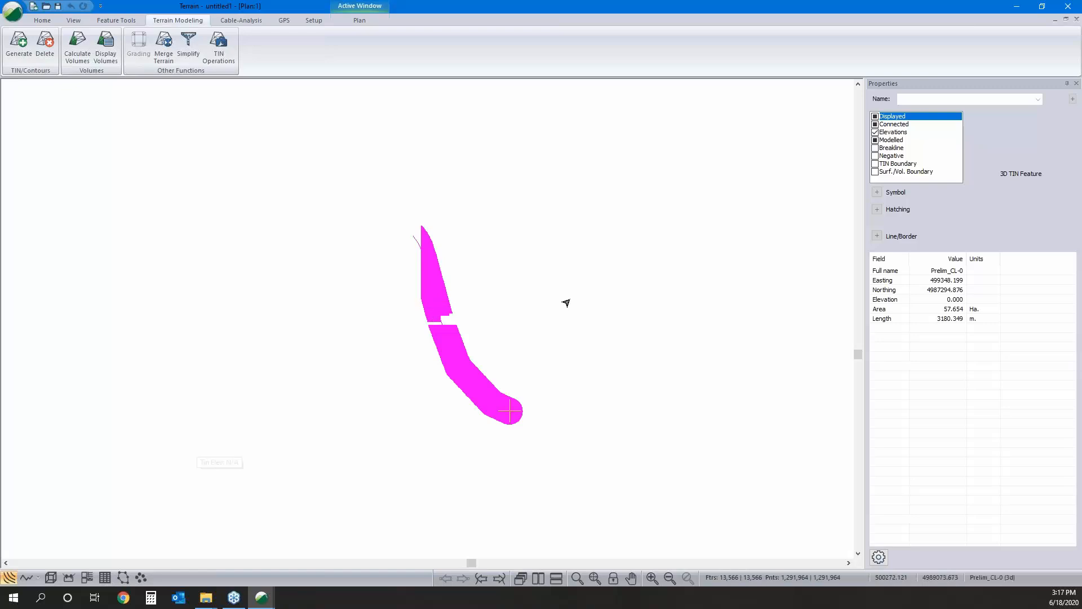
pyautogui.click(595, 307)
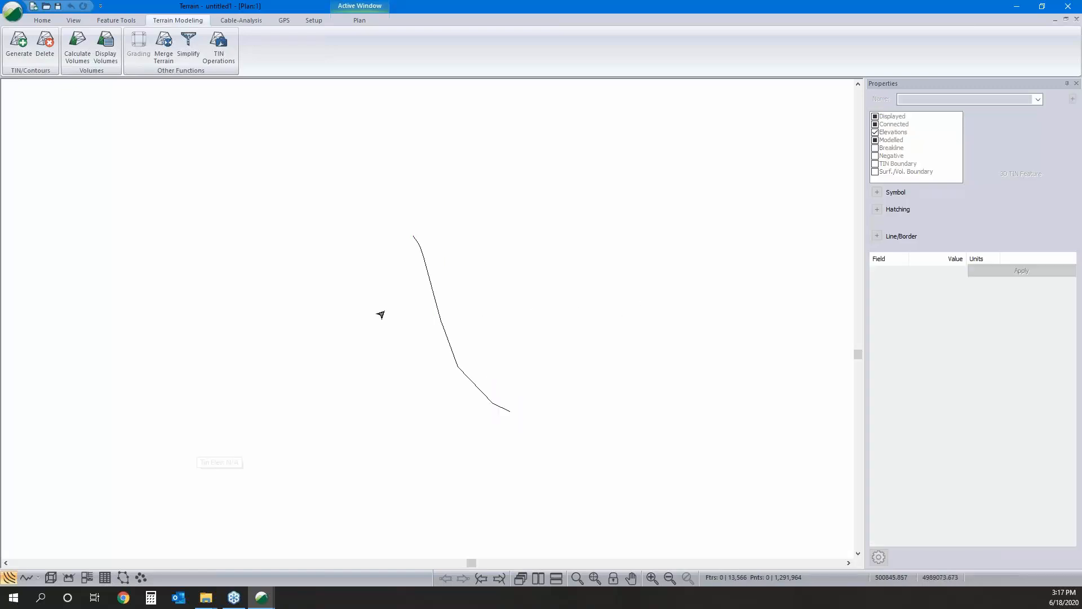
# Step: Start a terrain merge into the LiDAR surface with TS.terx from the Web folder as the source file
pyautogui.click(164, 48)
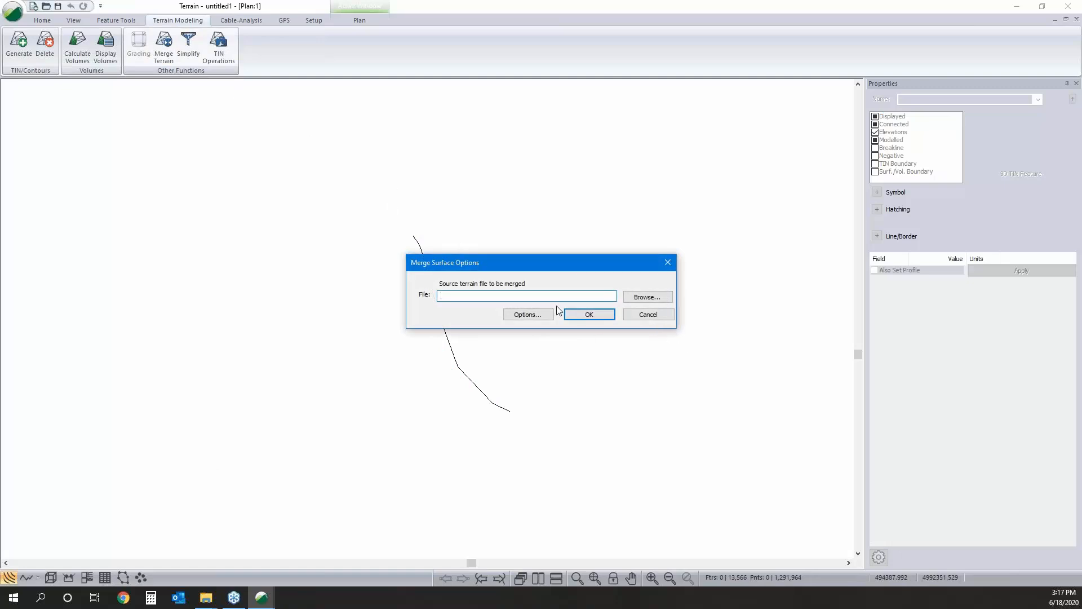
pyautogui.click(651, 298)
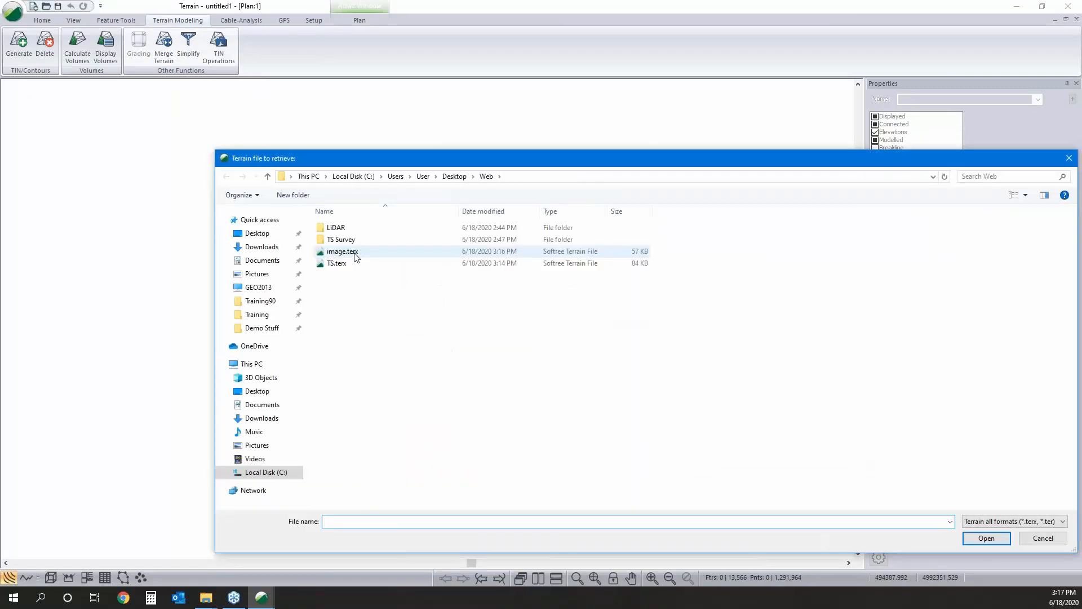
pyautogui.click(349, 264)
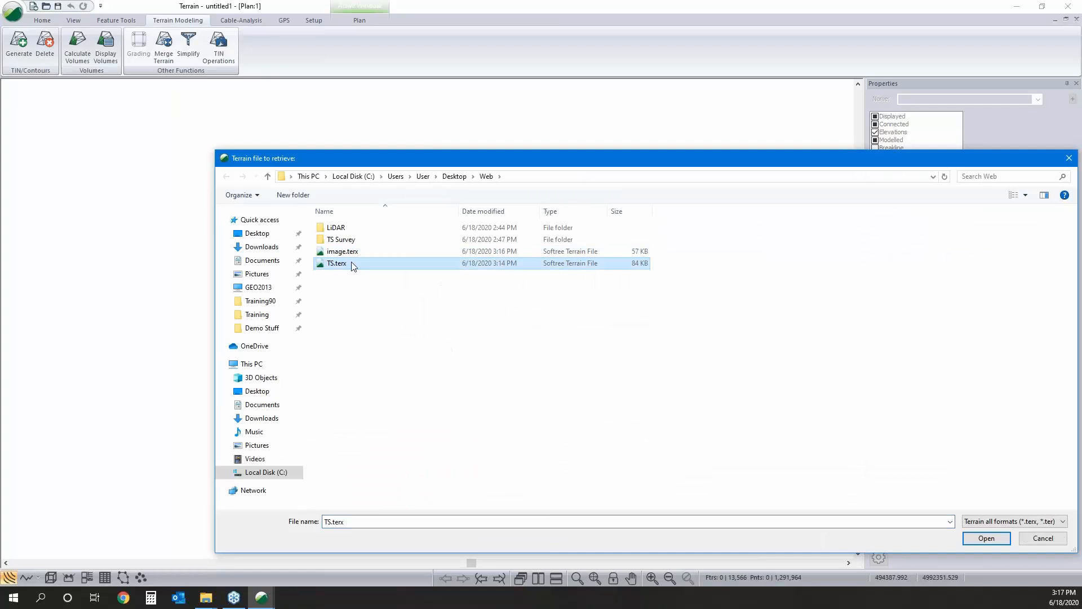
pyautogui.click(986, 539)
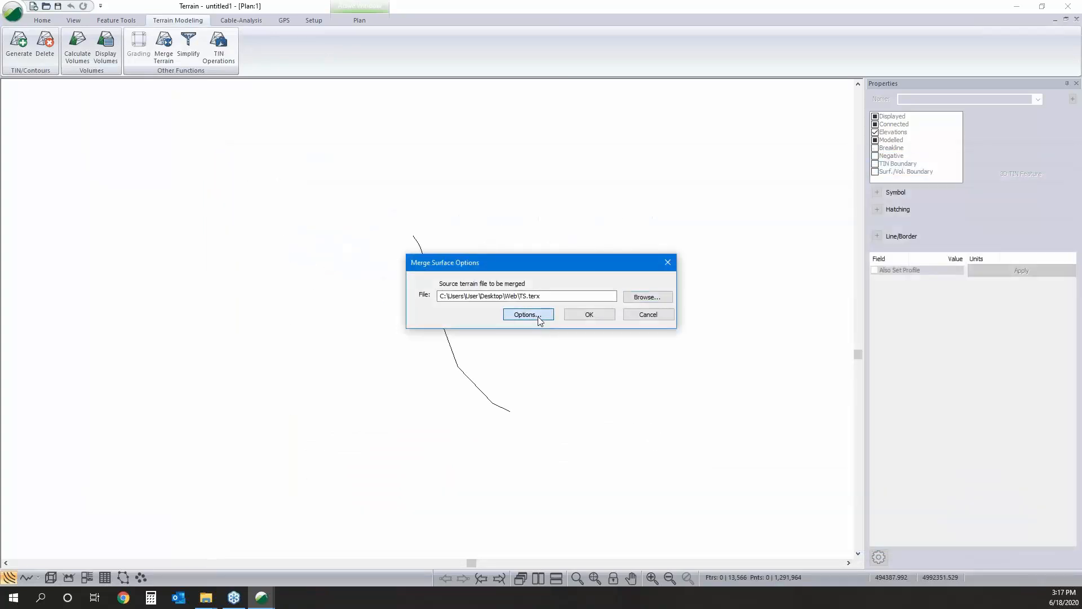
# Step: Exclude the inside and outside stitching breaklines and run the merge, accepting the coordinate system difference and the lack of undo
pyautogui.click(527, 314)
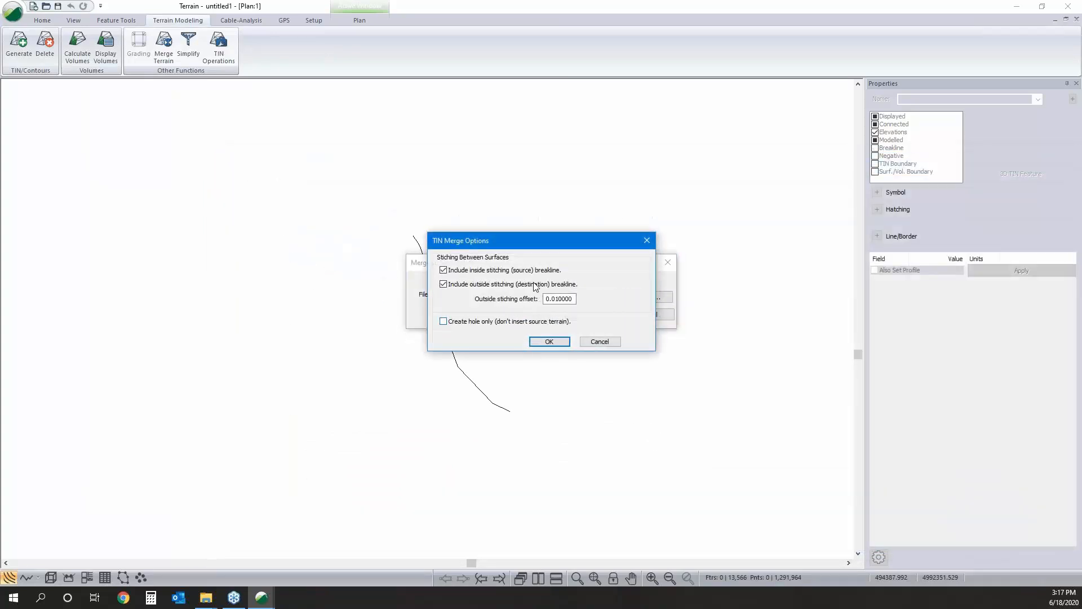
pyautogui.click(444, 284)
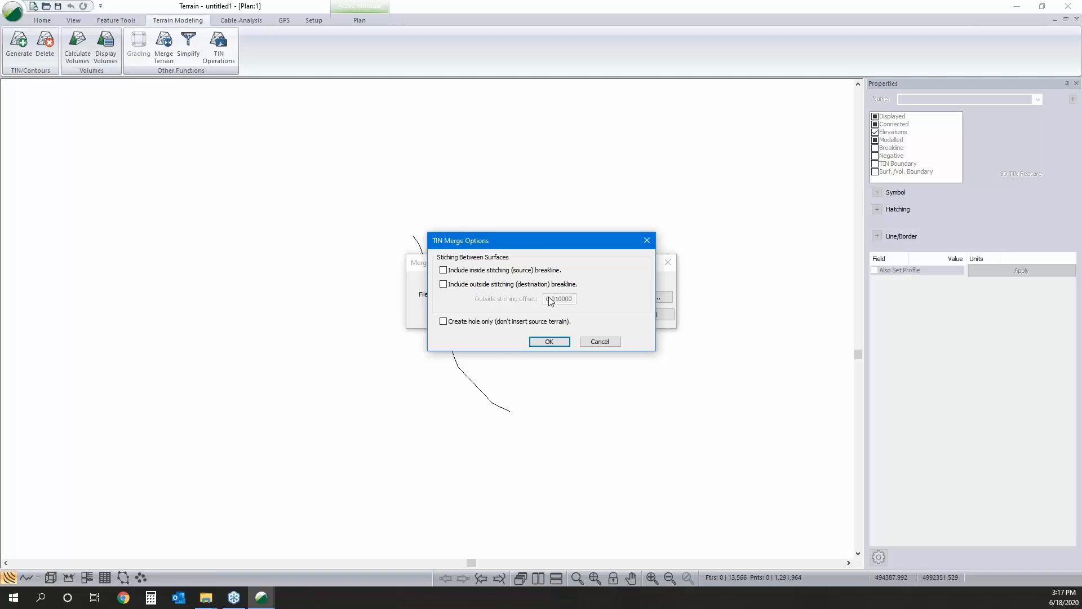
pyautogui.click(548, 342)
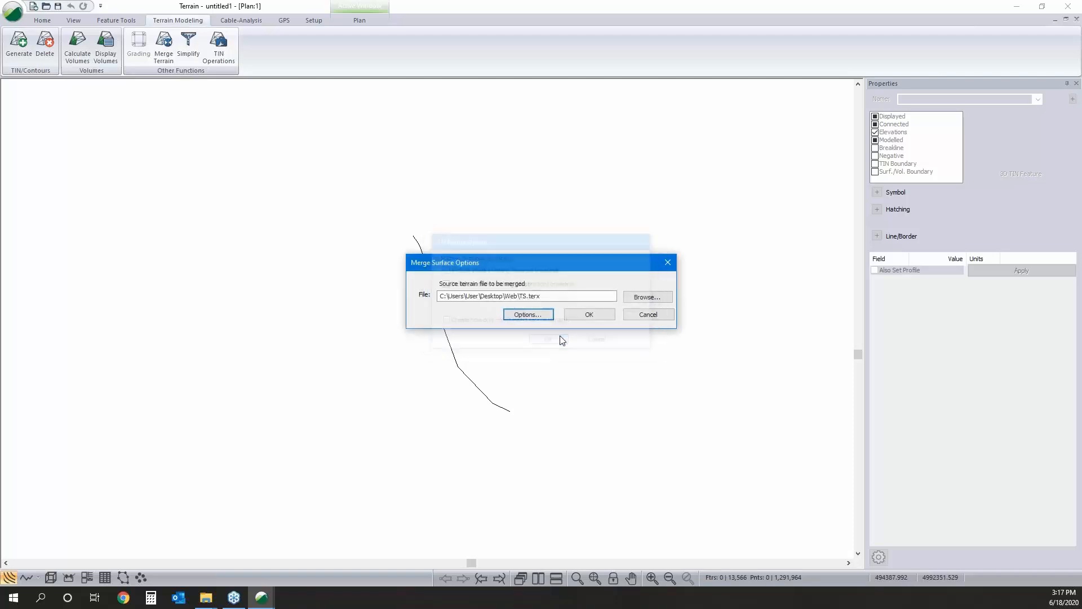
pyautogui.click(590, 314)
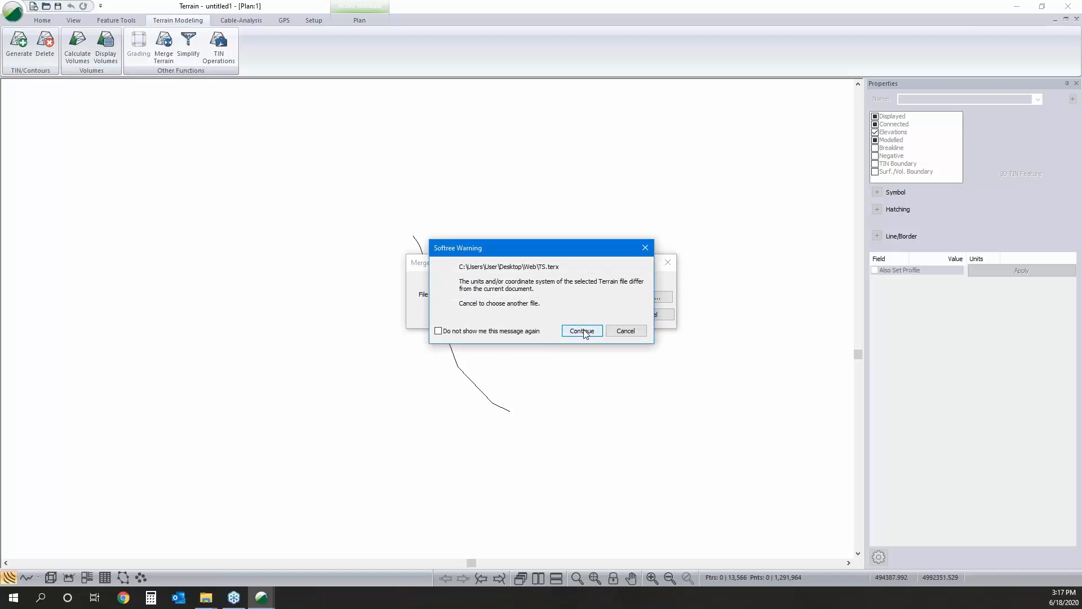
pyautogui.click(585, 332)
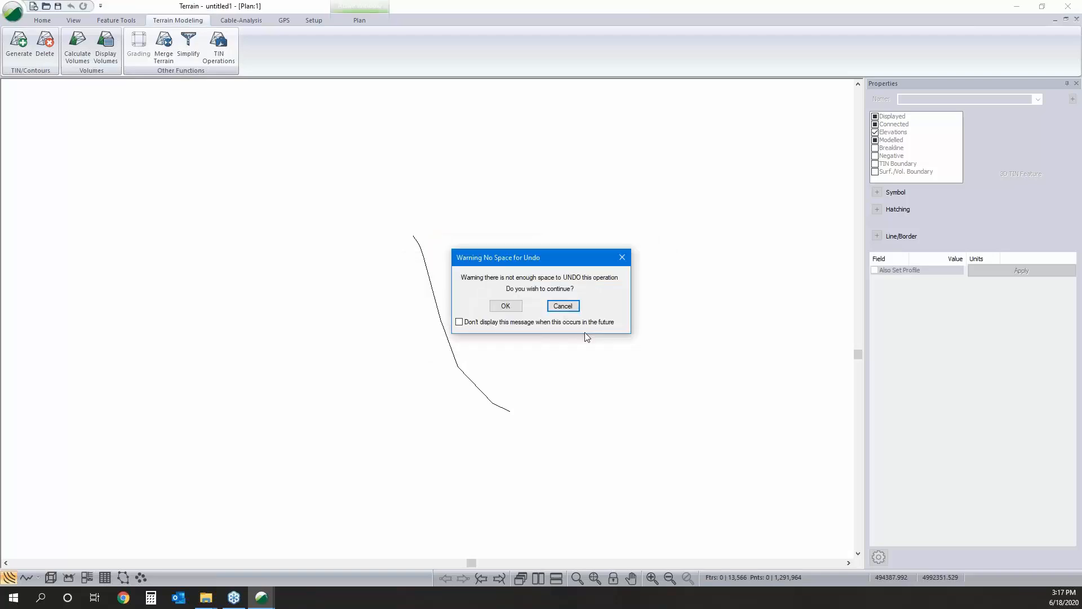
pyautogui.click(517, 310)
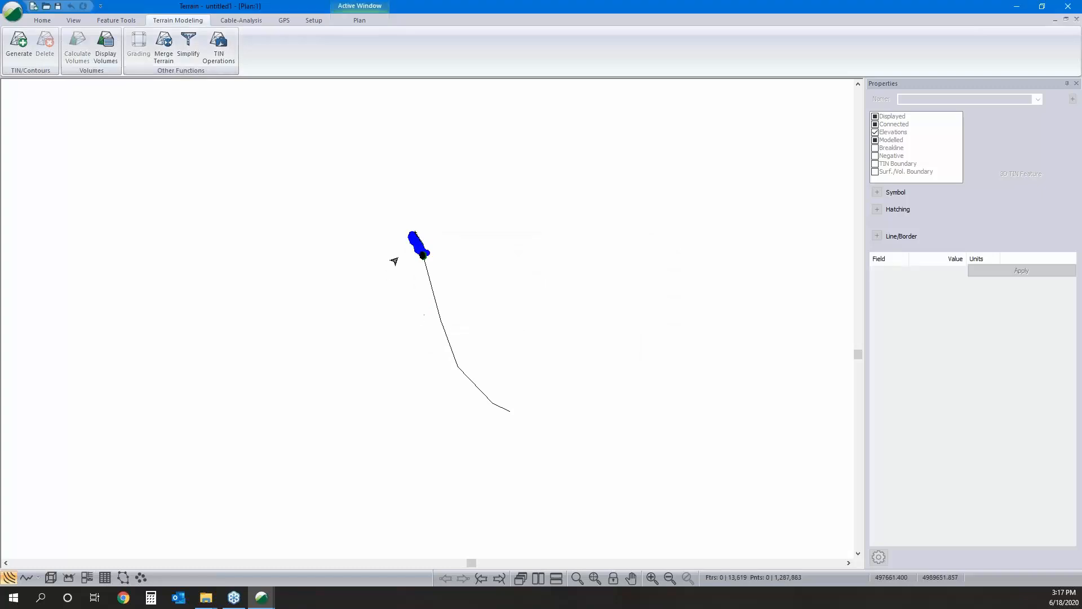
pyautogui.scroll(8, 411, 244)
pyautogui.scroll(-4, 456, 268)
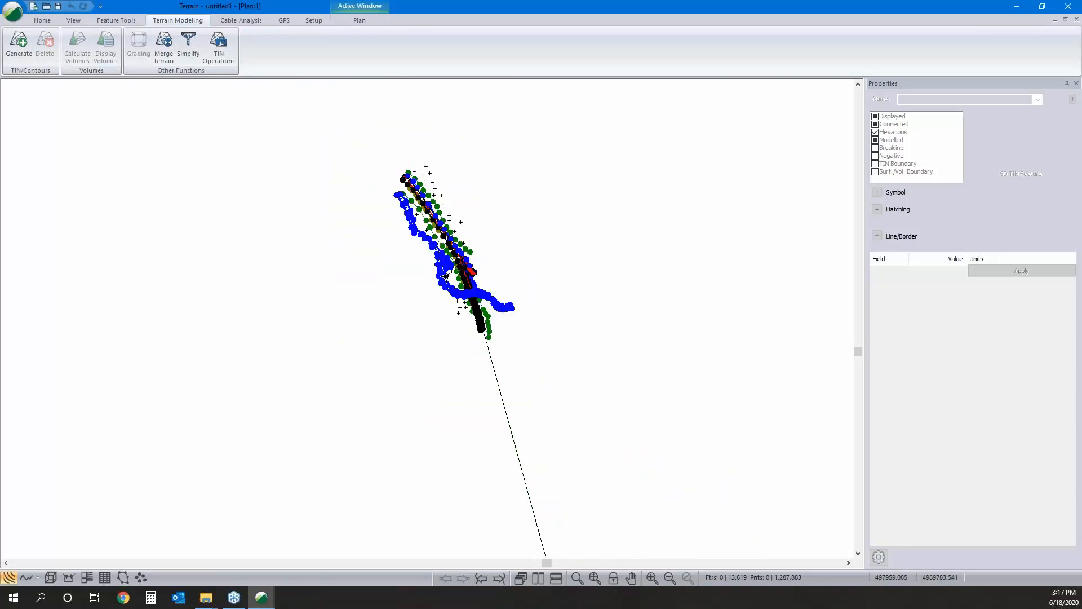
pyautogui.click(19, 42)
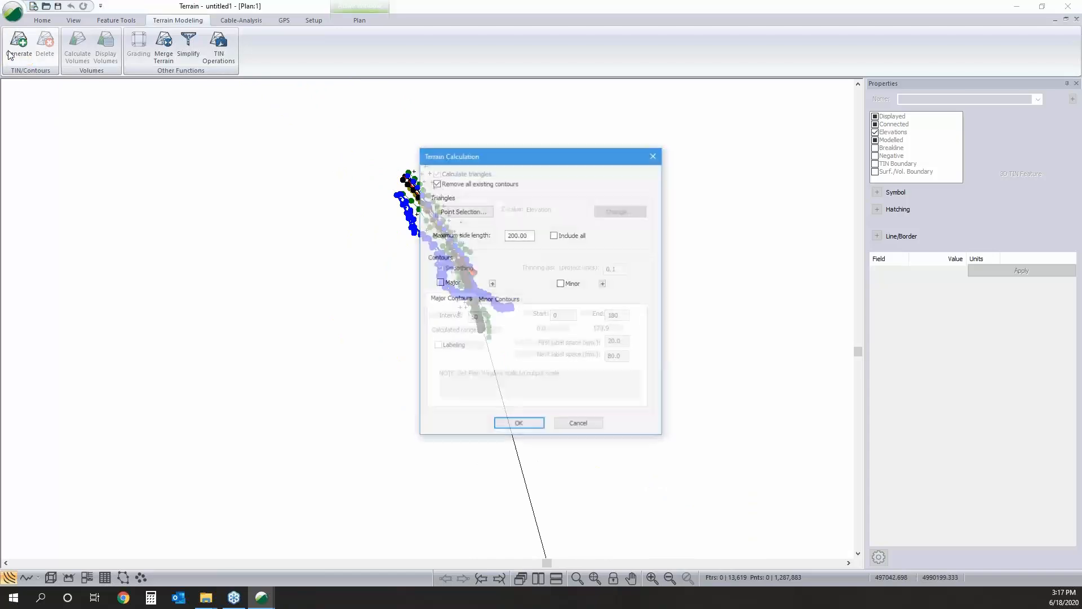
pyautogui.click(439, 283)
pyautogui.click(561, 284)
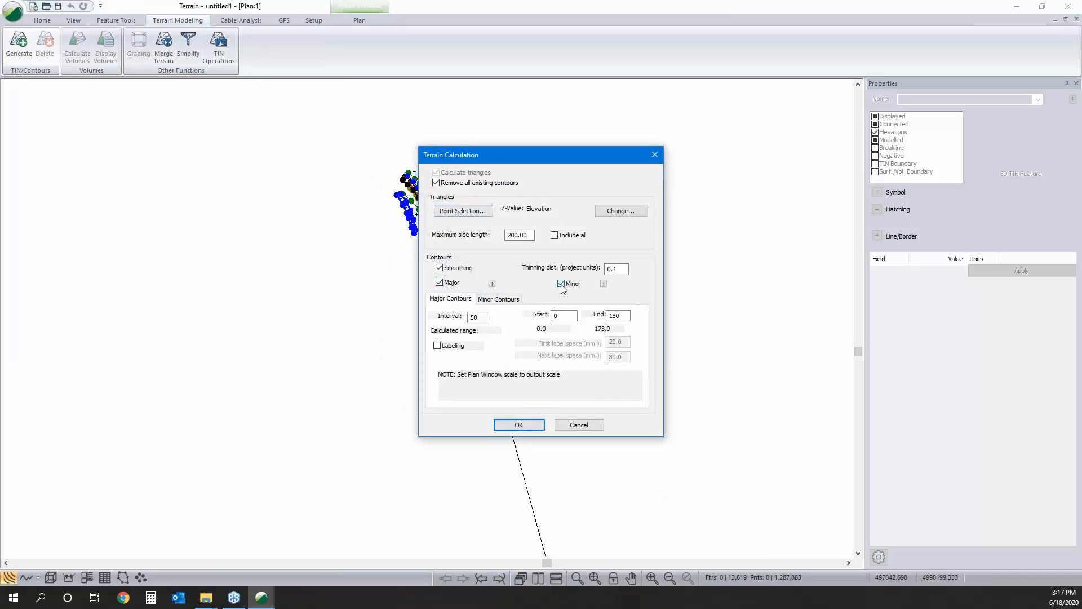
pyautogui.doubleClick(475, 317)
pyautogui.click(515, 302)
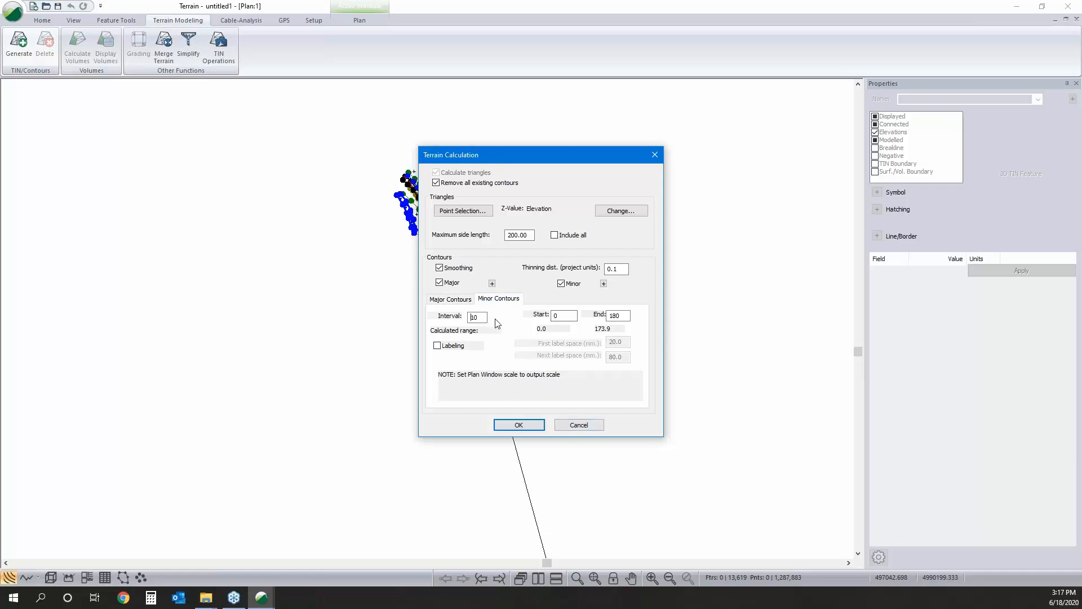
pyautogui.click(579, 425)
pyautogui.click(510, 438)
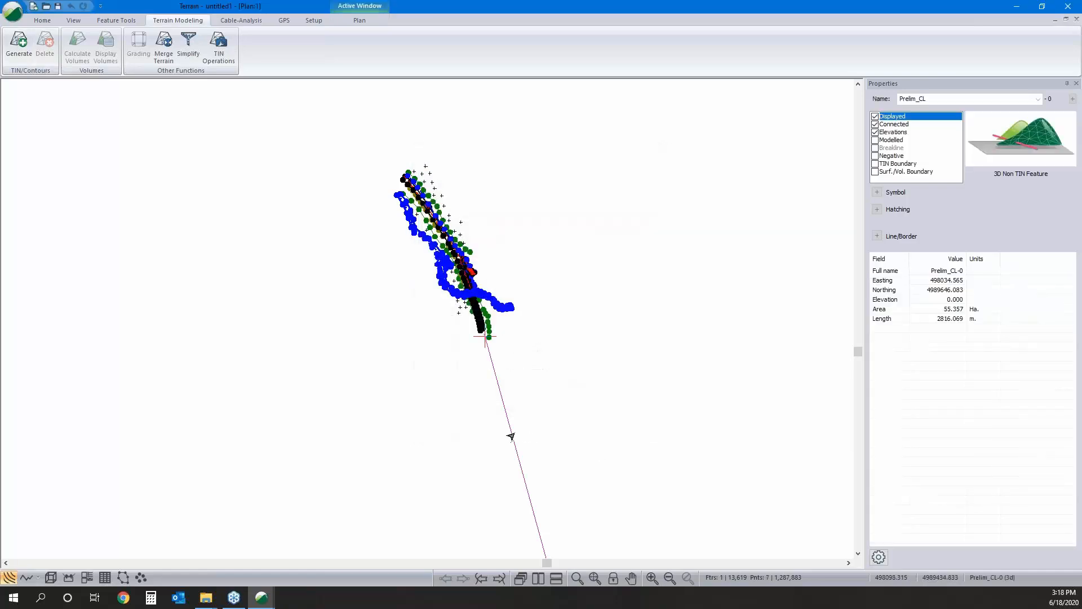
# Step: Regenerate the merged terrain's TIN with smoothed major and minor contours, using a maximum side length of 200
pyautogui.click(18, 41)
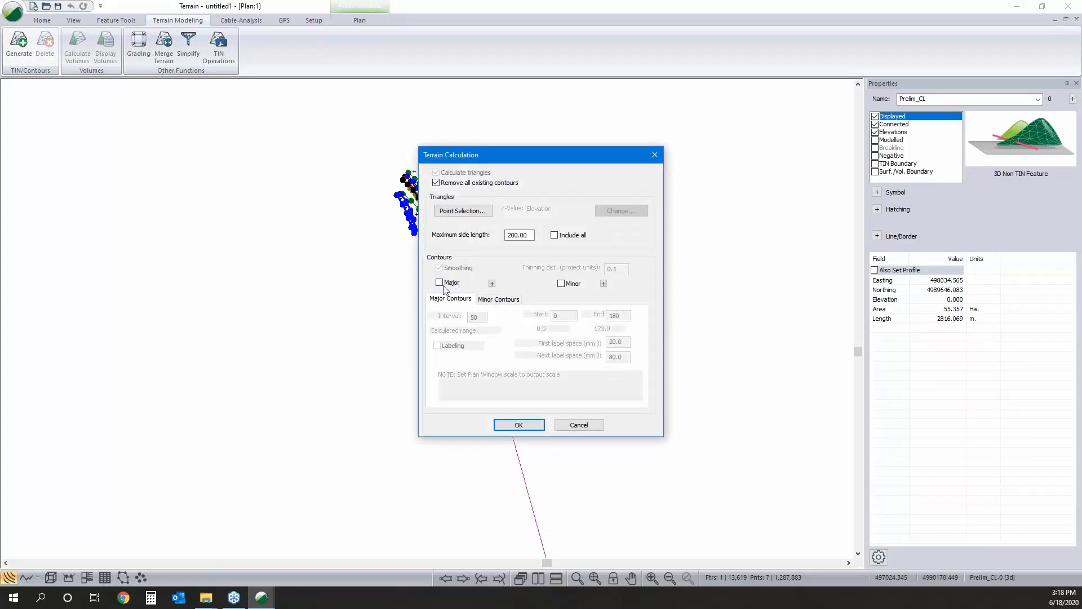
pyautogui.click(440, 283)
pyautogui.doubleClick(474, 316)
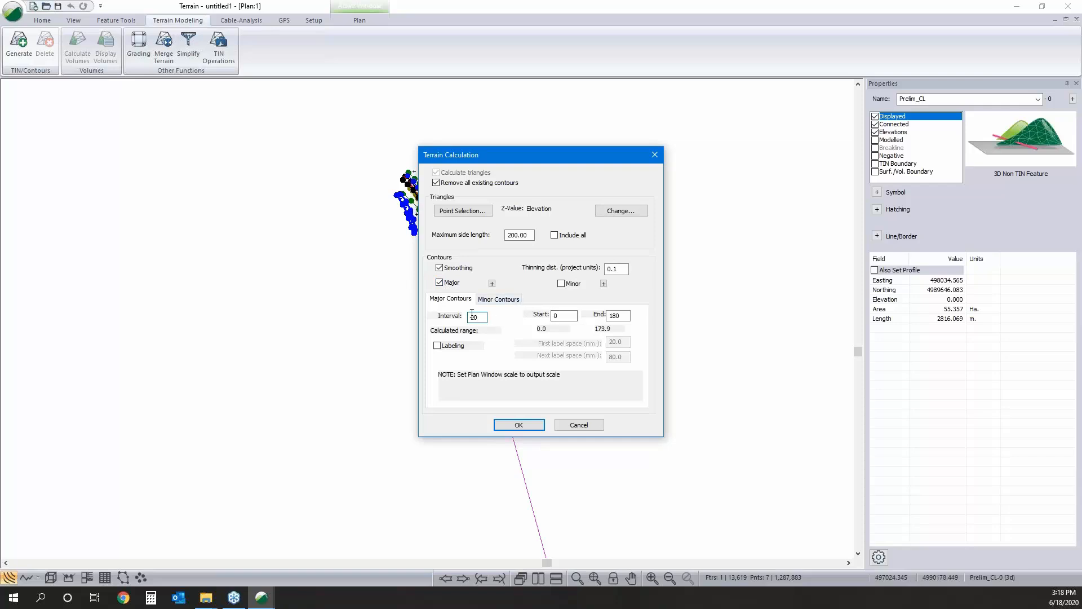
pyautogui.click(561, 283)
pyautogui.moveTo(483, 317); pyautogui.dragTo(422, 313)
pyautogui.click(519, 425)
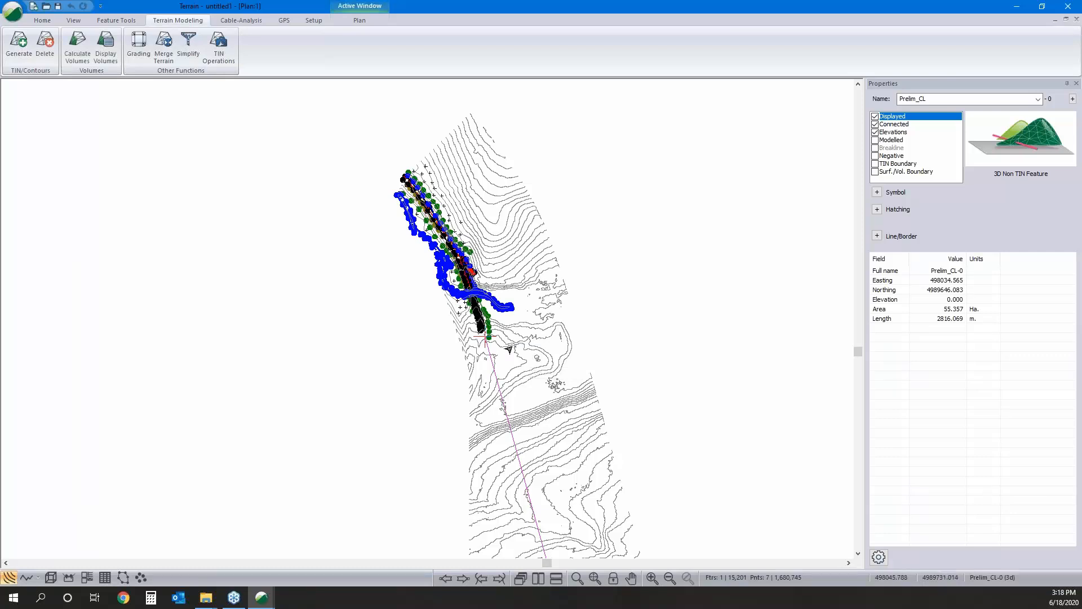
pyautogui.scroll(4, 484, 332)
pyautogui.scroll(-6, 516, 333)
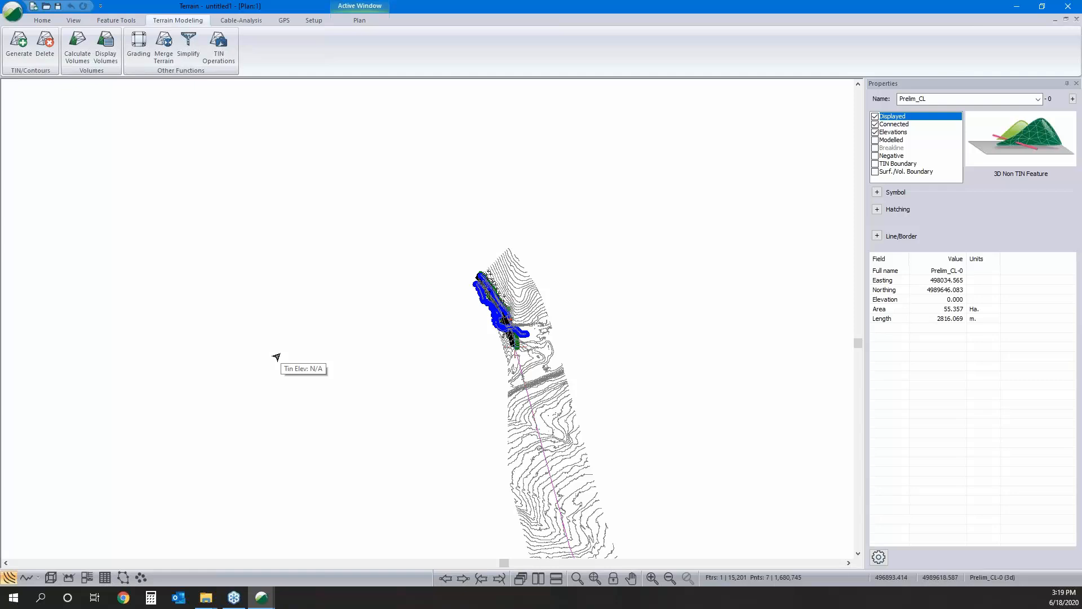
# Step: Save the merged terrain as Topo in the Web folder
pyautogui.click(15, 13)
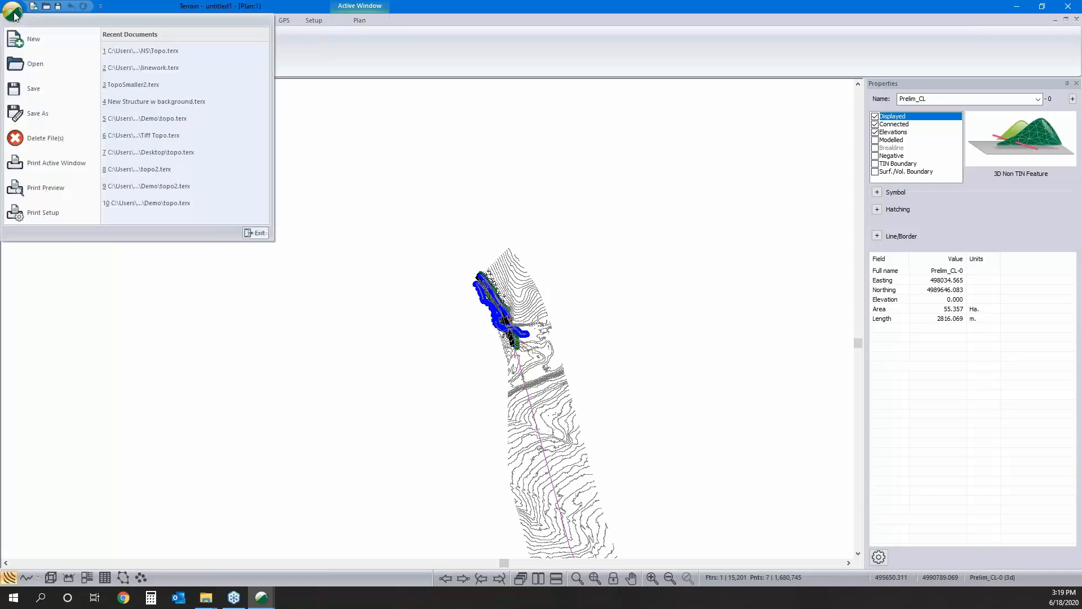
pyautogui.click(42, 107)
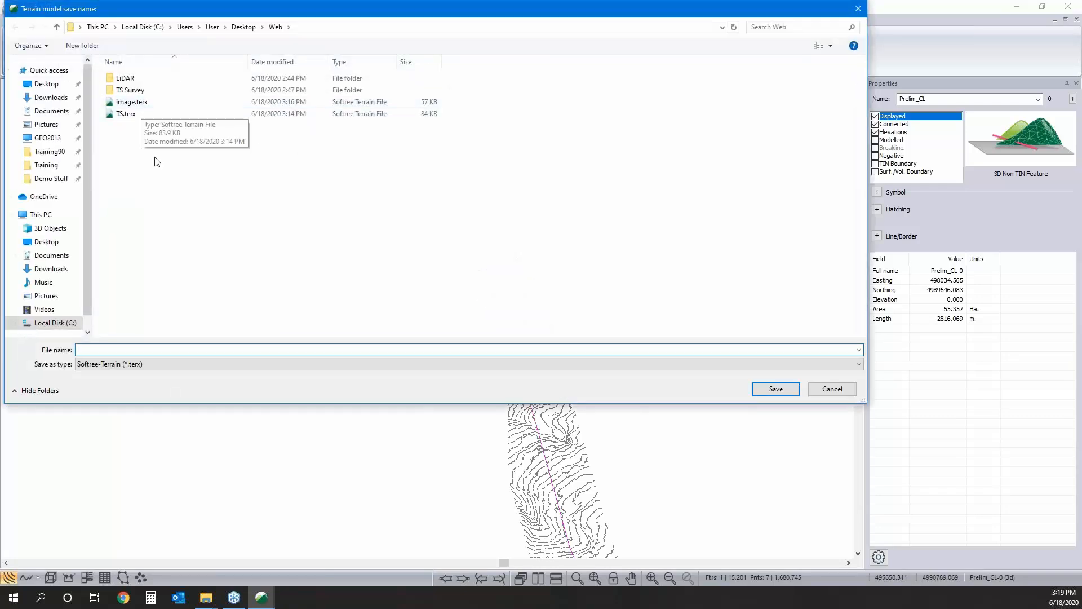
pyautogui.write('Topo')
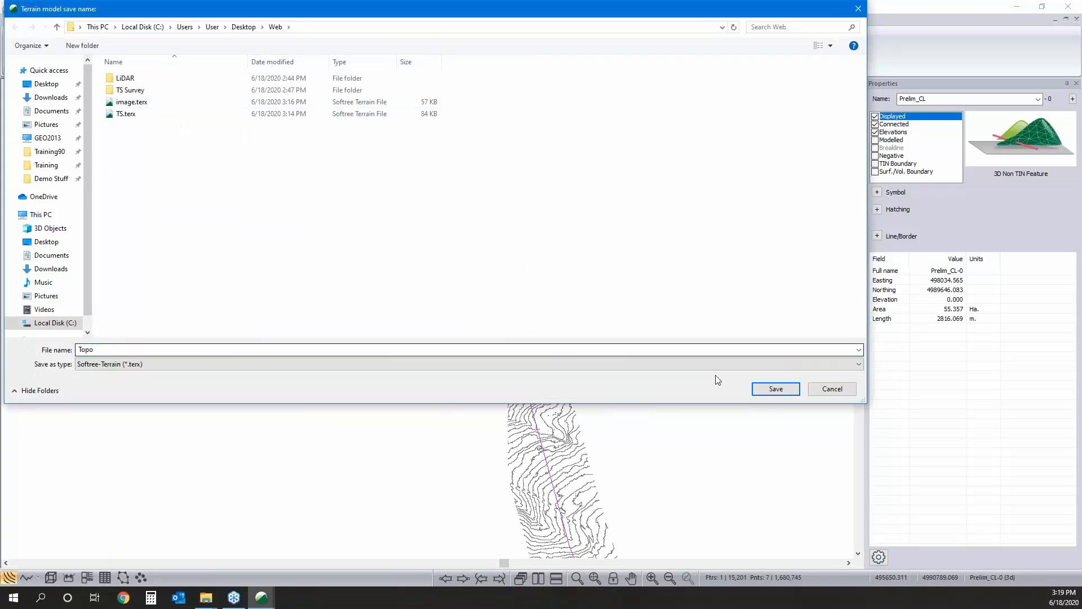
pyautogui.click(772, 393)
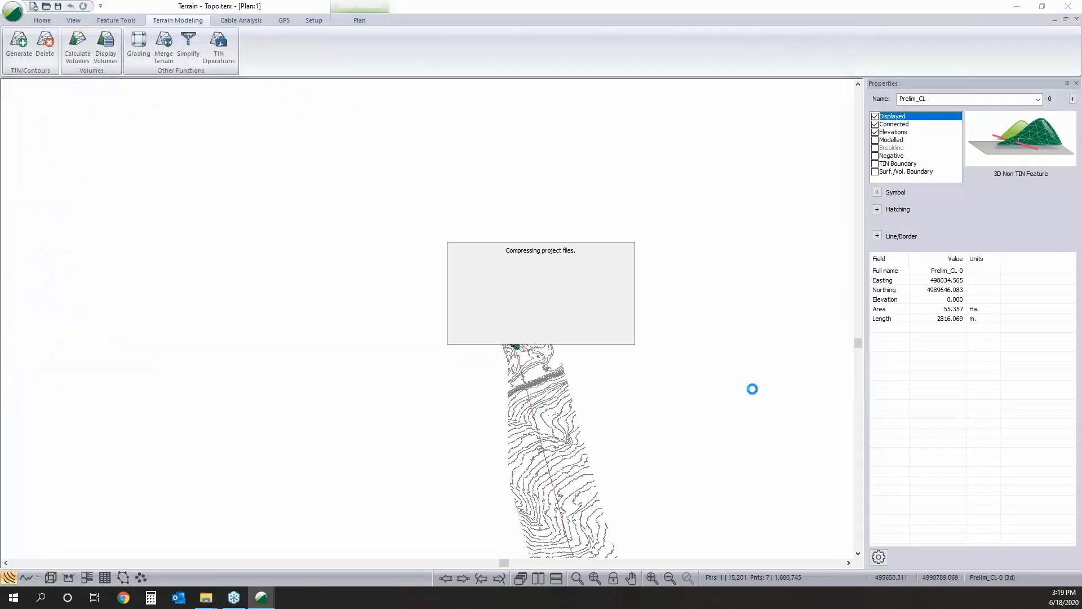
# Step: Switch to RoadEng Location and start a new design
pyautogui.click(1018, 7)
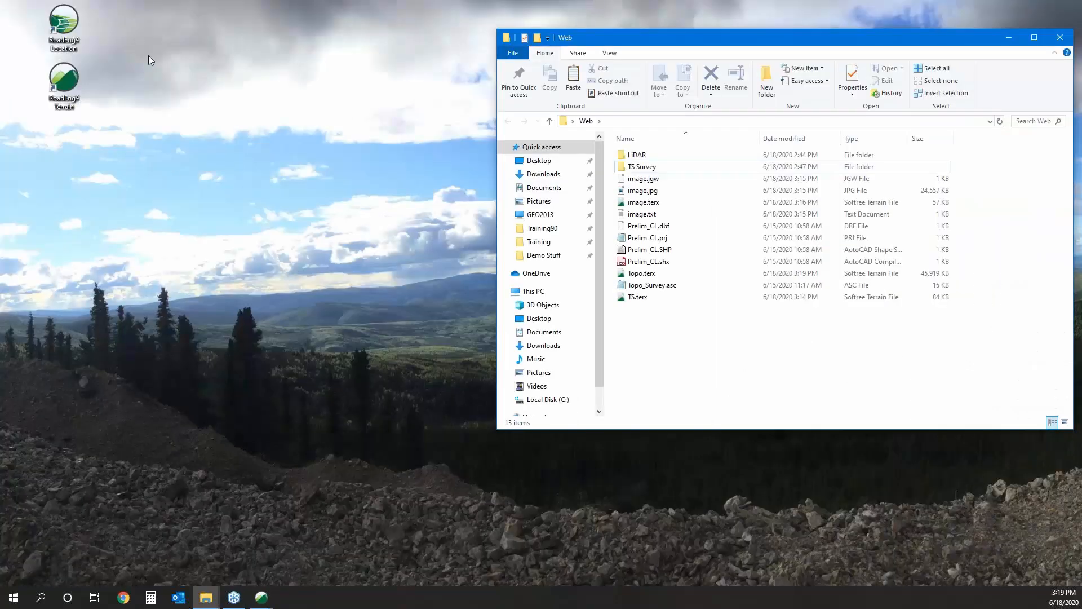
pyautogui.click(62, 33)
pyautogui.doubleClick(63, 30)
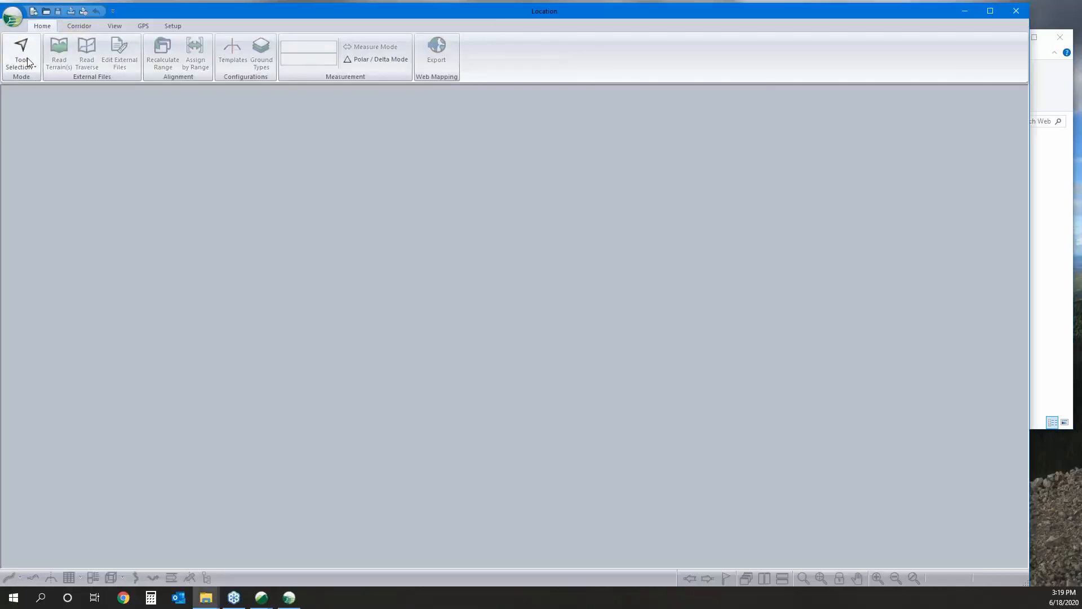
pyautogui.click(12, 17)
pyautogui.click(35, 45)
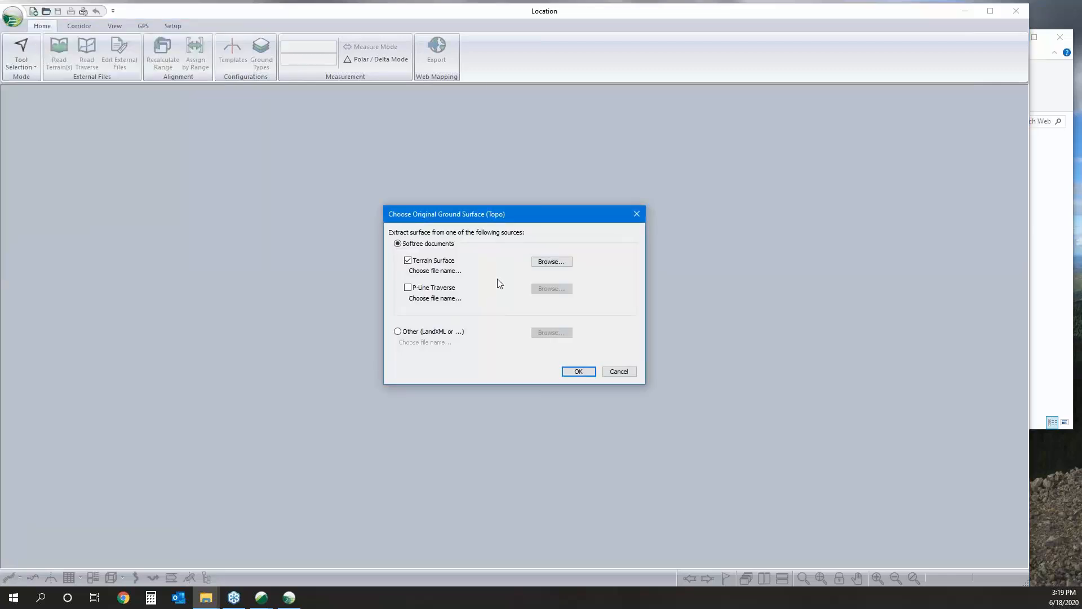
# Step: Create the design on topo.terx from the Desktop Example folder, with the initial alignment at the center of terrain and the default standard template
pyautogui.click(548, 261)
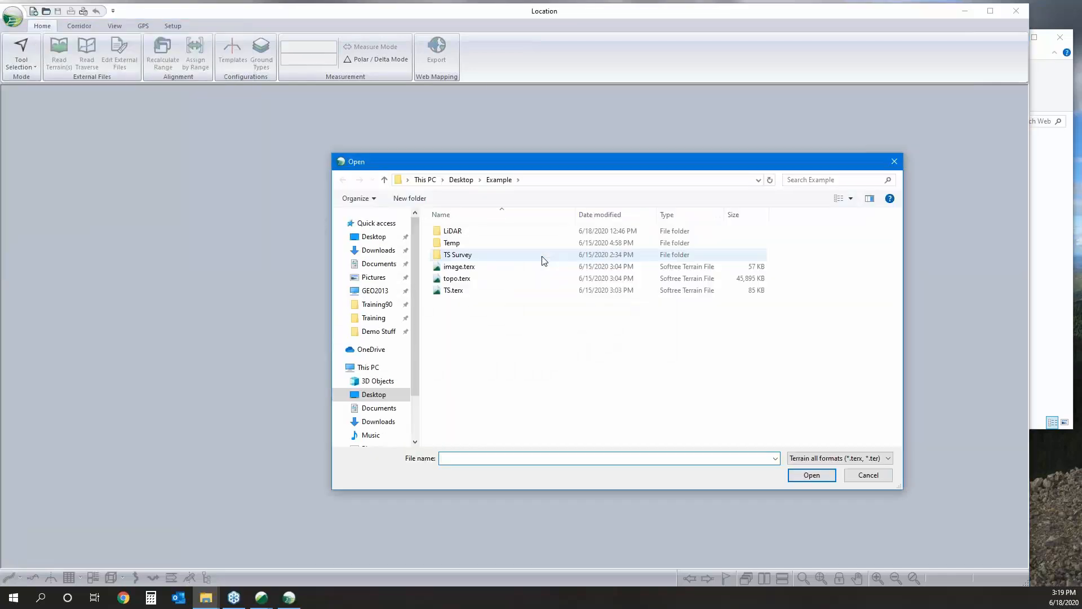
pyautogui.click(545, 278)
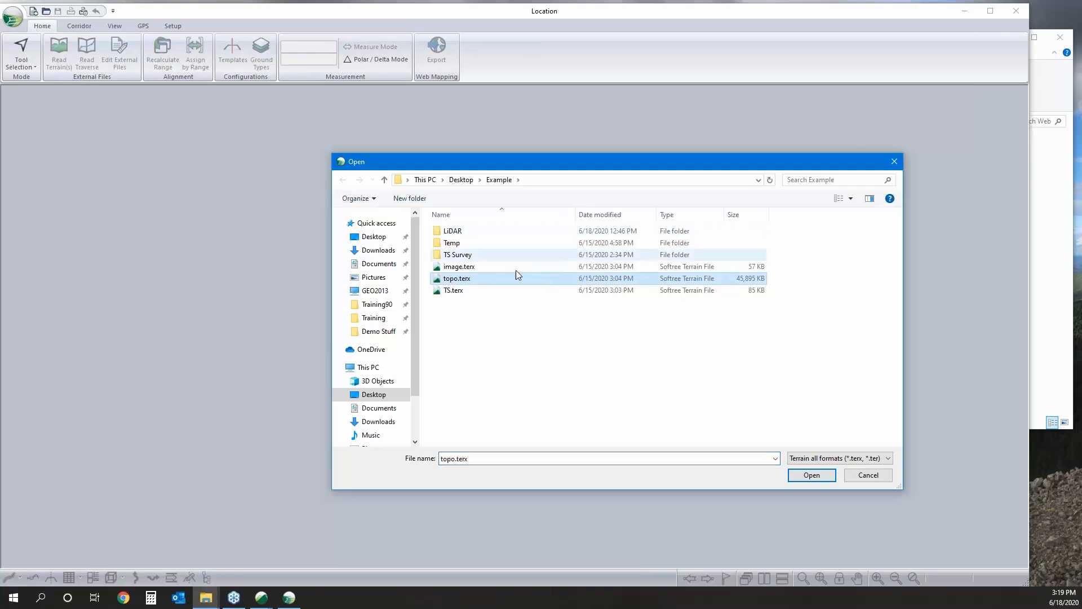
pyautogui.click(813, 475)
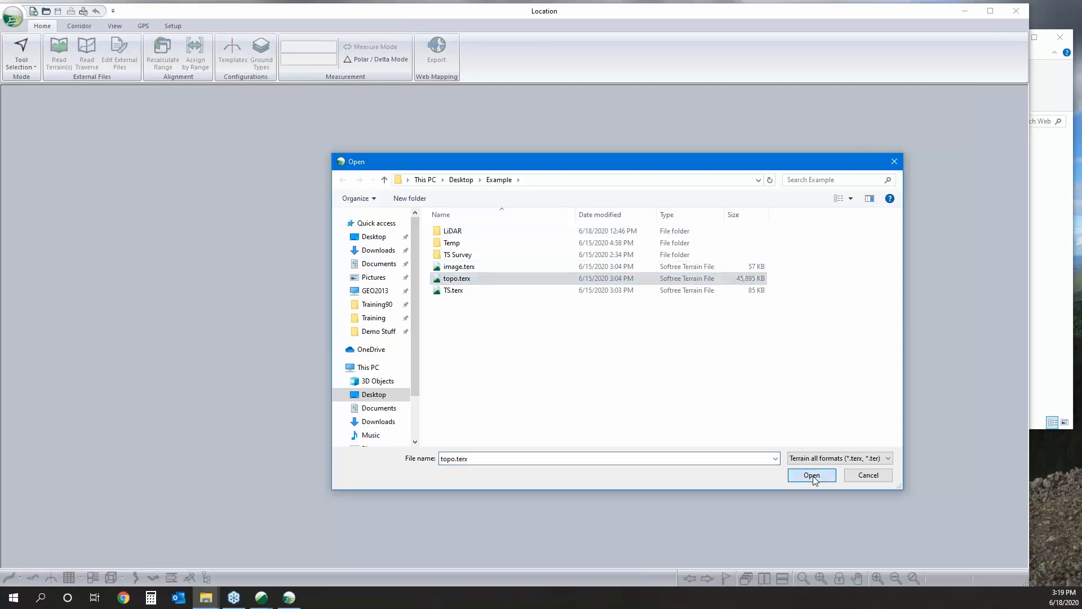
pyautogui.click(588, 373)
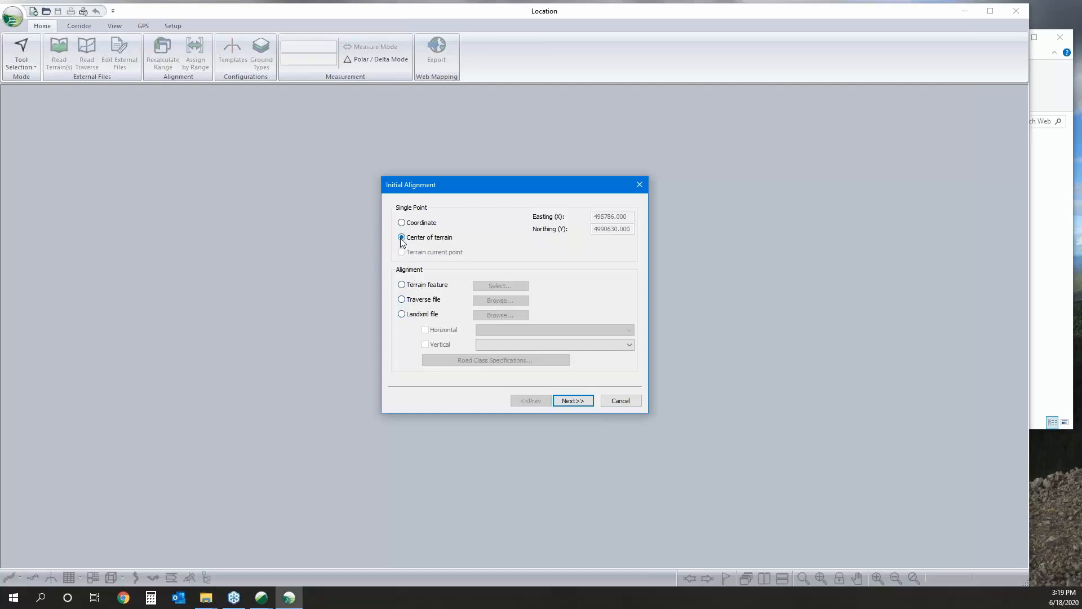
pyautogui.click(575, 401)
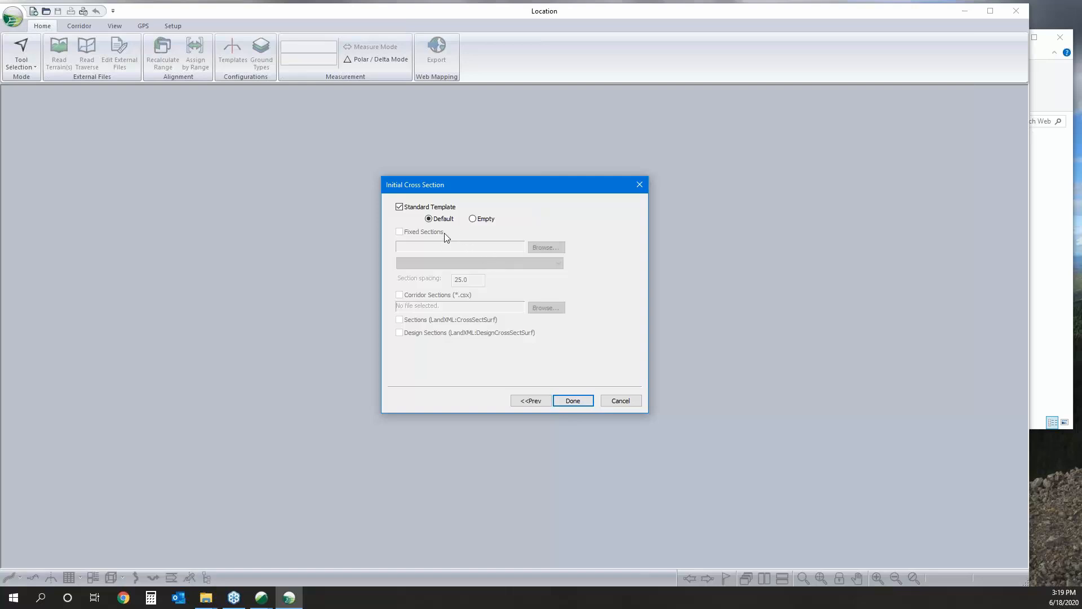
pyautogui.click(575, 400)
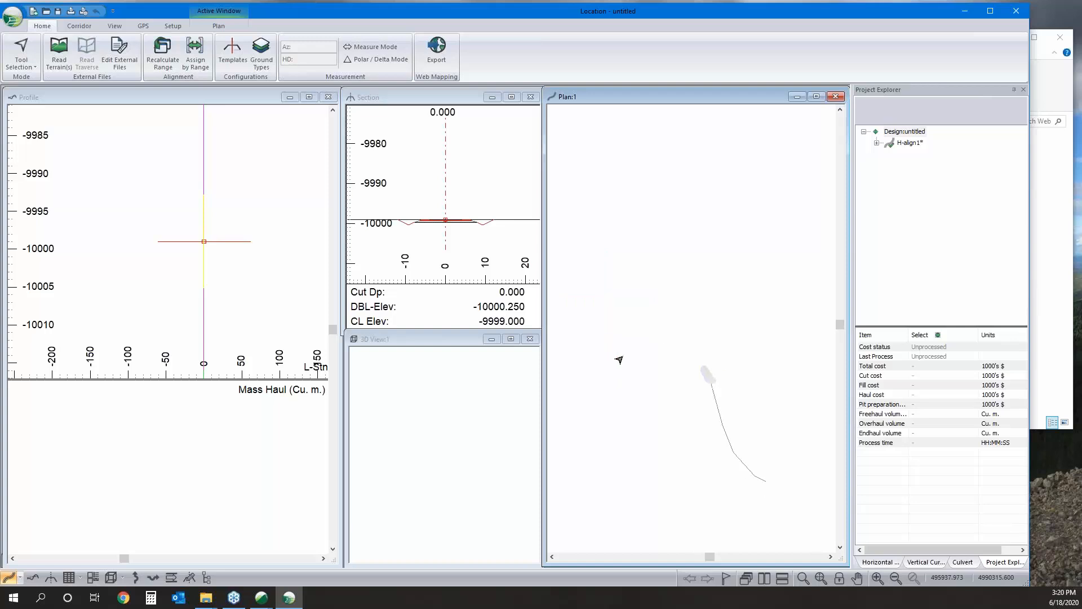
# Step: Place the alignment's first horizontal IP on the existing road near the southeast end of the terrain, then return to the Selection tool
pyautogui.scroll(-2, 619, 360)
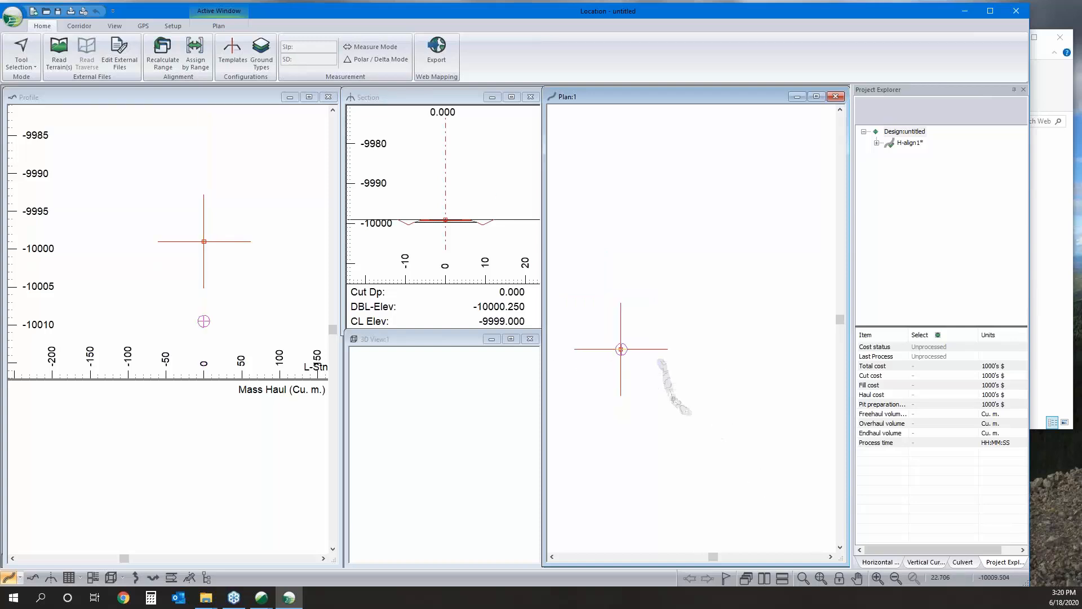
pyautogui.rightClick(623, 293)
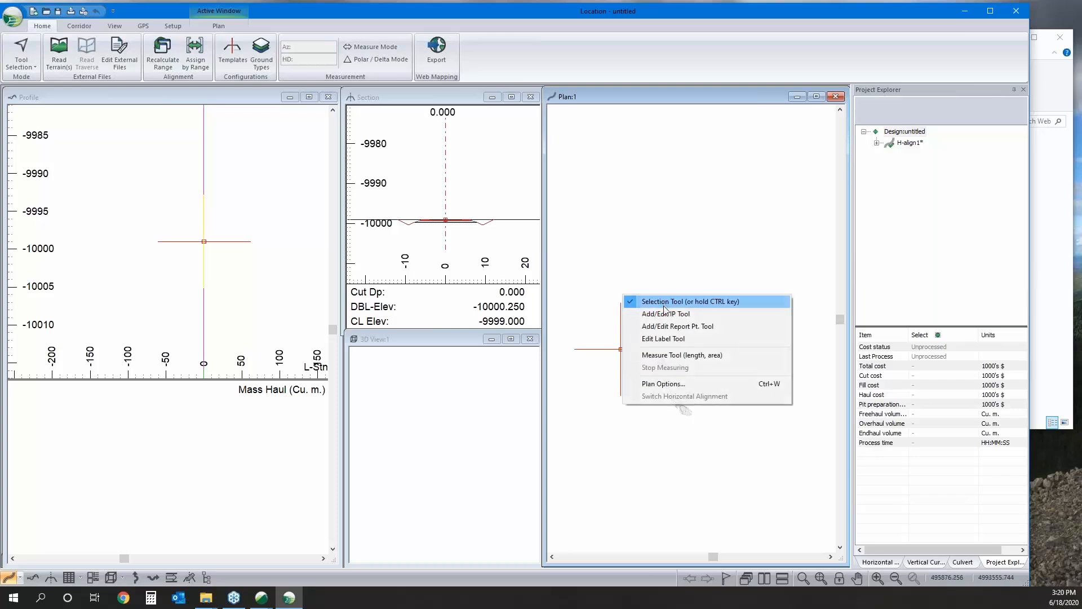
pyautogui.click(640, 313)
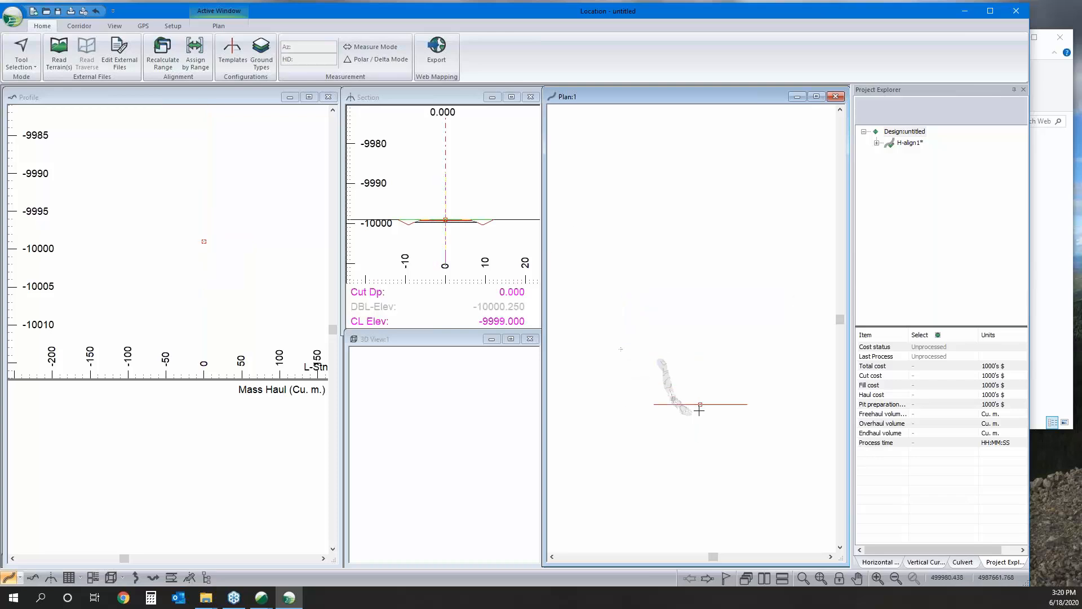
pyautogui.scroll(5, 679, 412)
pyautogui.click(665, 408)
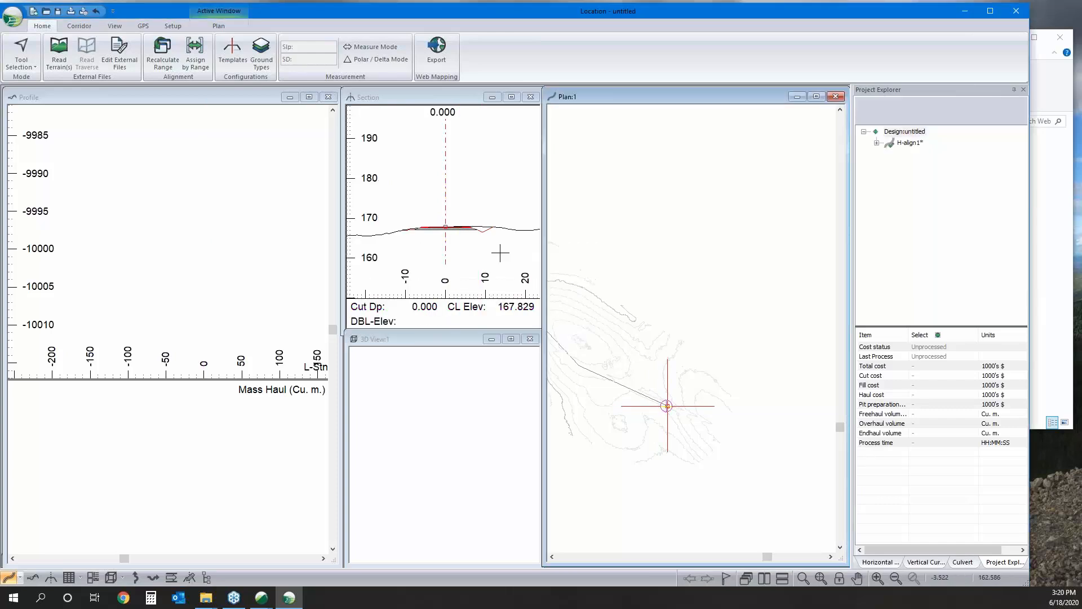
pyautogui.moveTo(649, 372); pyautogui.dragTo(755, 365, button='middle')
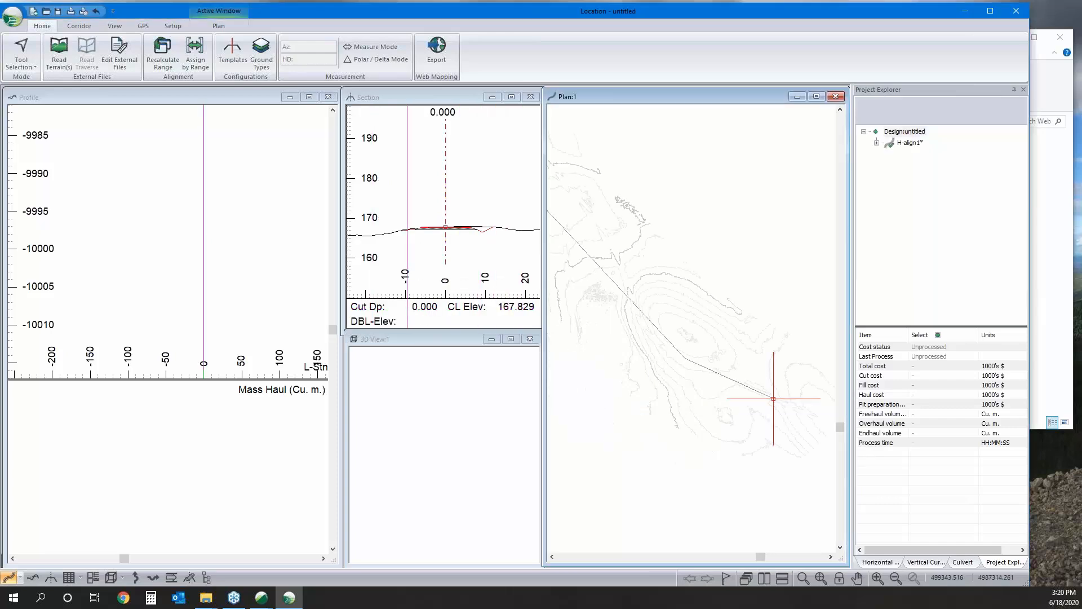
pyautogui.moveTo(772, 395)
pyautogui.rightClick(676, 272)
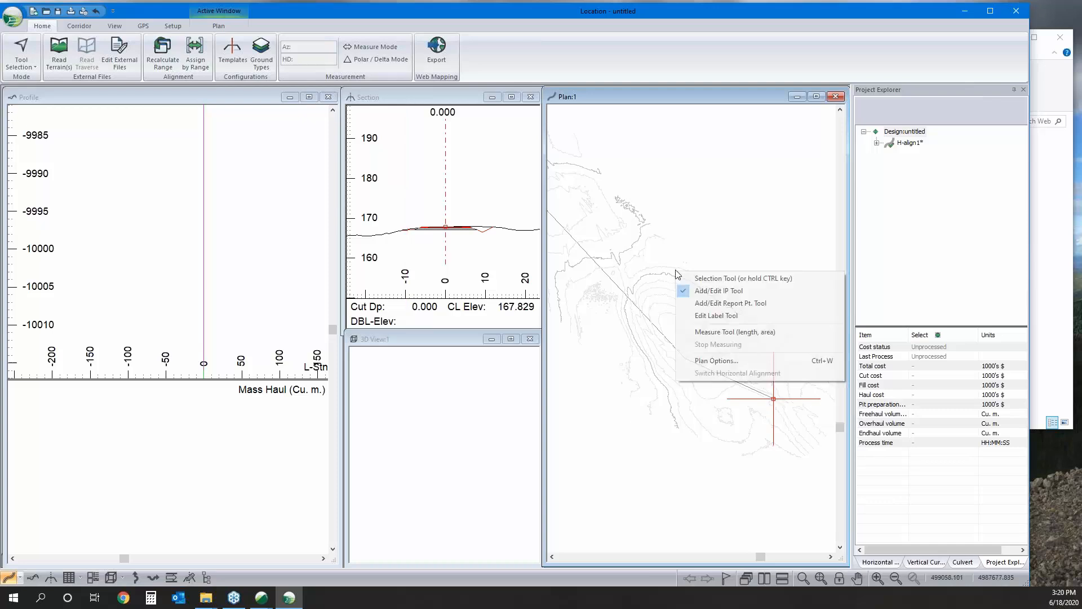
pyautogui.click(685, 279)
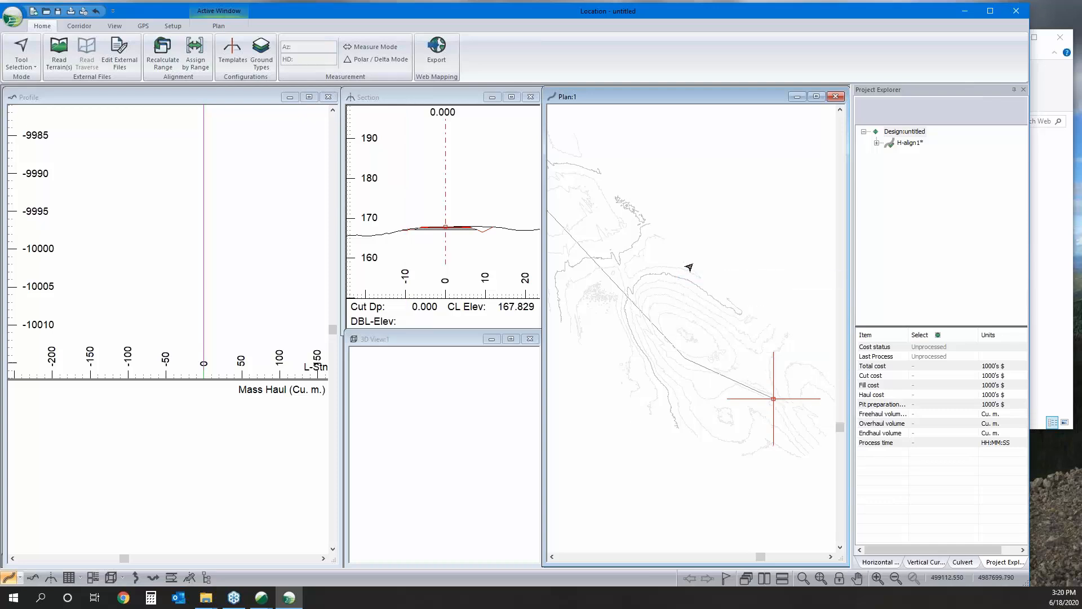
# Step: Add image.terx from the Example folder to the plan's background files and move it above topo.terx
pyautogui.rightClick(689, 265)
pyautogui.click(750, 354)
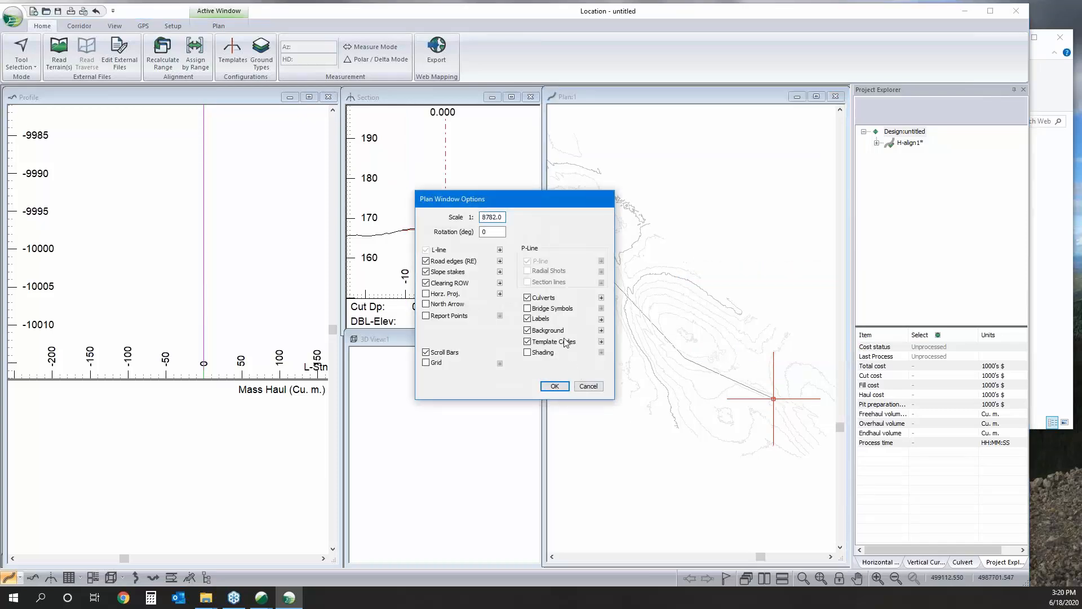
pyautogui.click(601, 331)
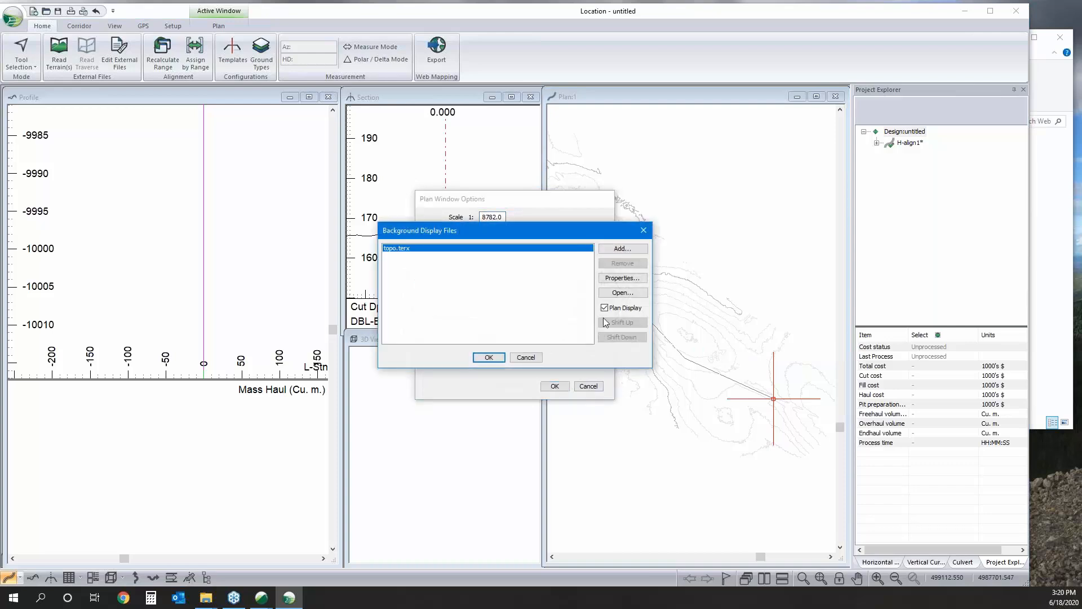
pyautogui.click(628, 252)
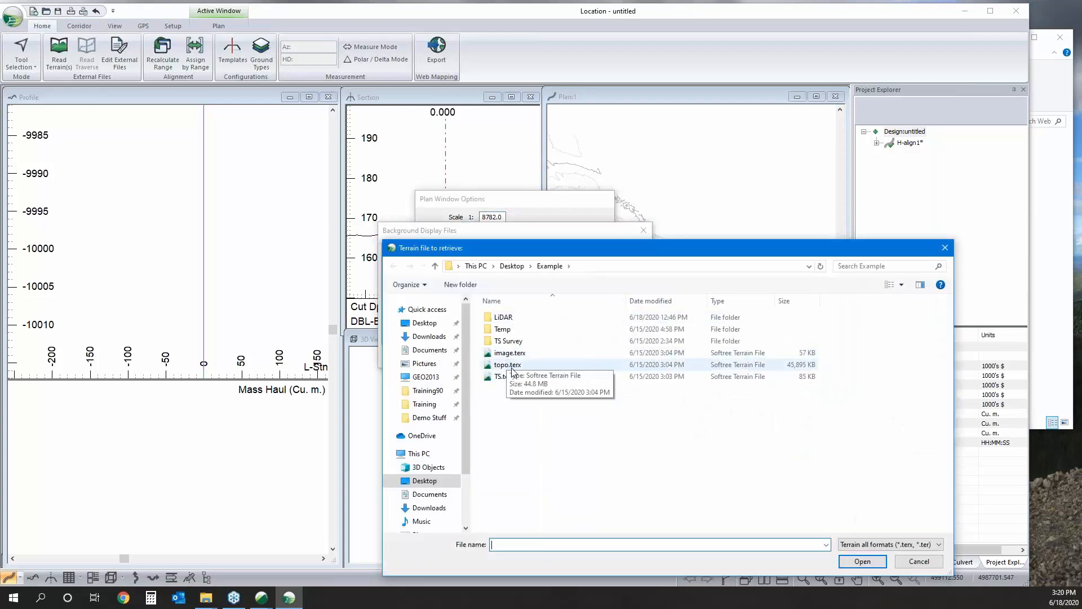
pyautogui.click(541, 353)
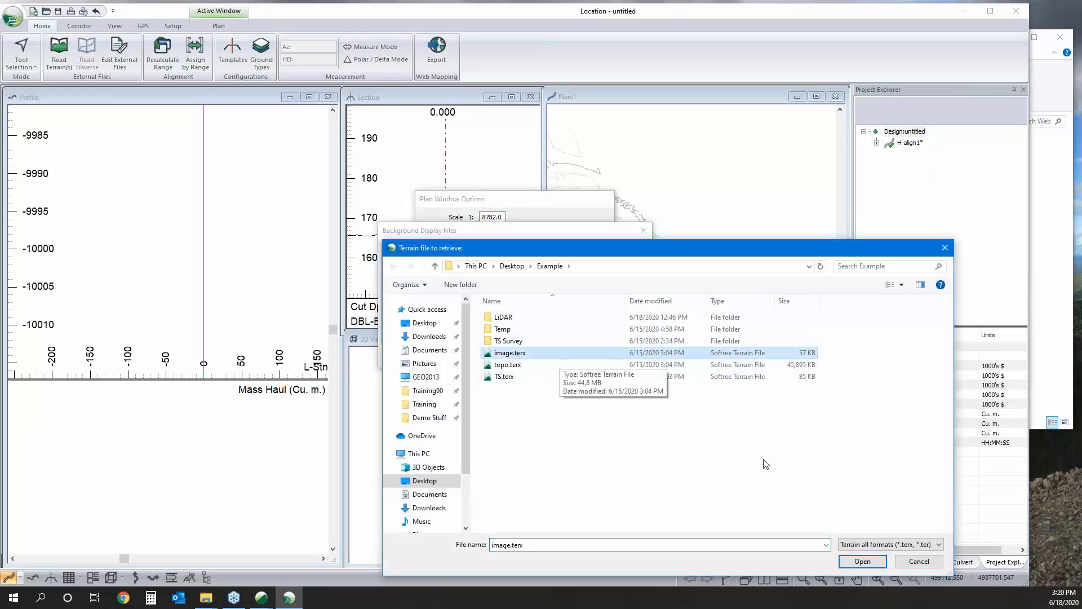
pyautogui.click(862, 562)
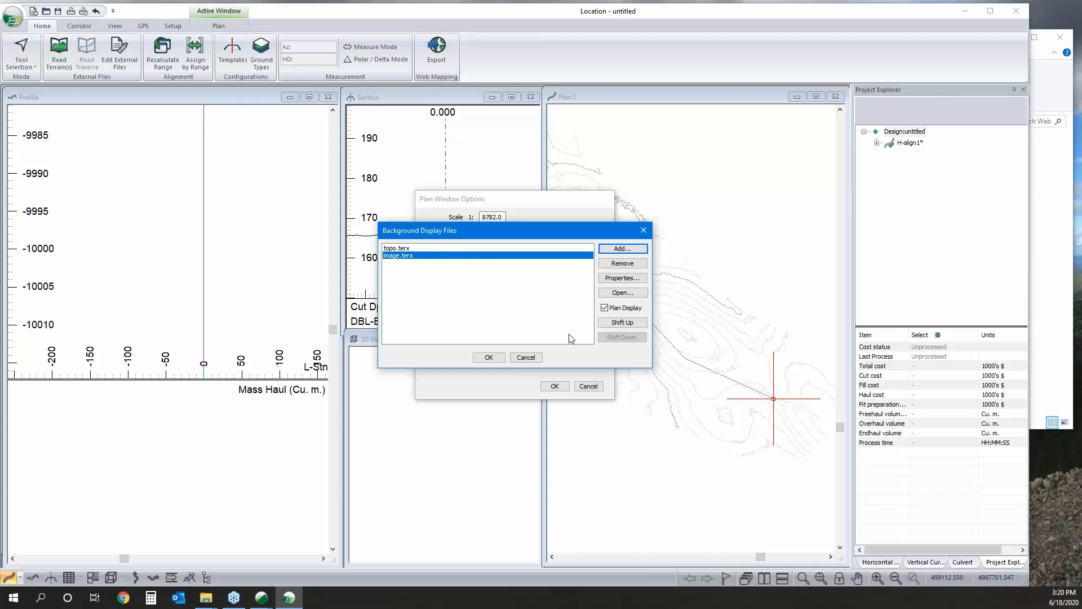
pyautogui.click(607, 321)
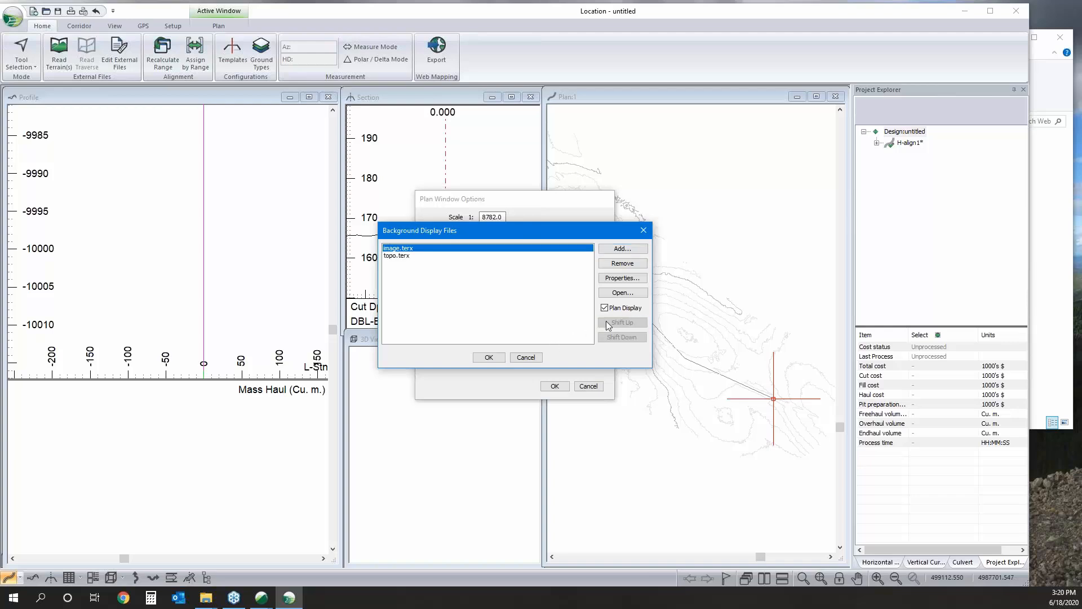
pyautogui.click(489, 357)
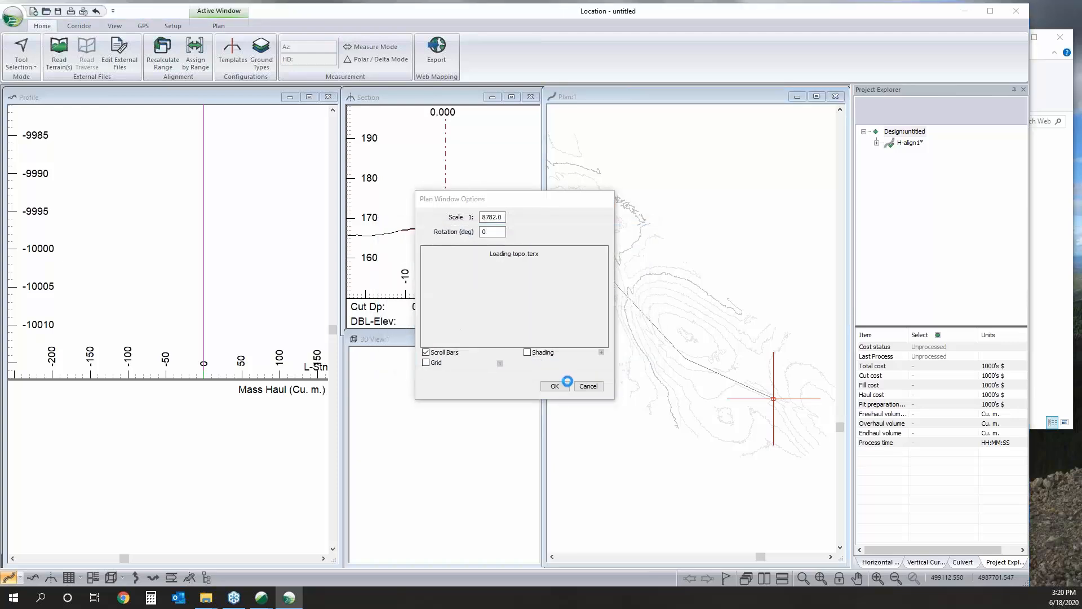
pyautogui.click(566, 387)
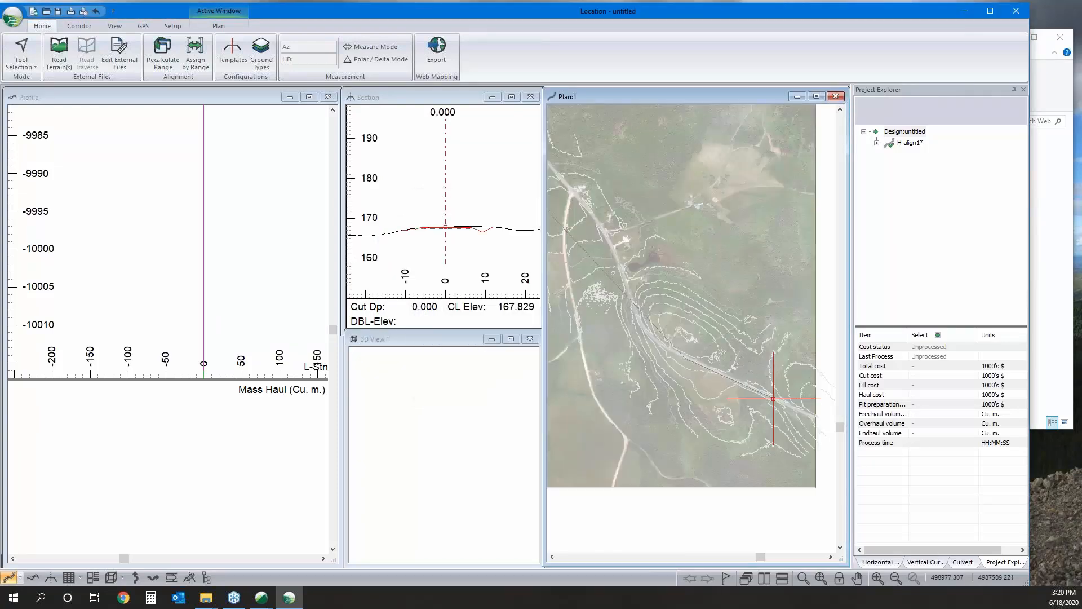
# Step: Add the next horizontal IP northwest of the start, west of the existing road, at about station 772
pyautogui.scroll(-5, 773, 398)
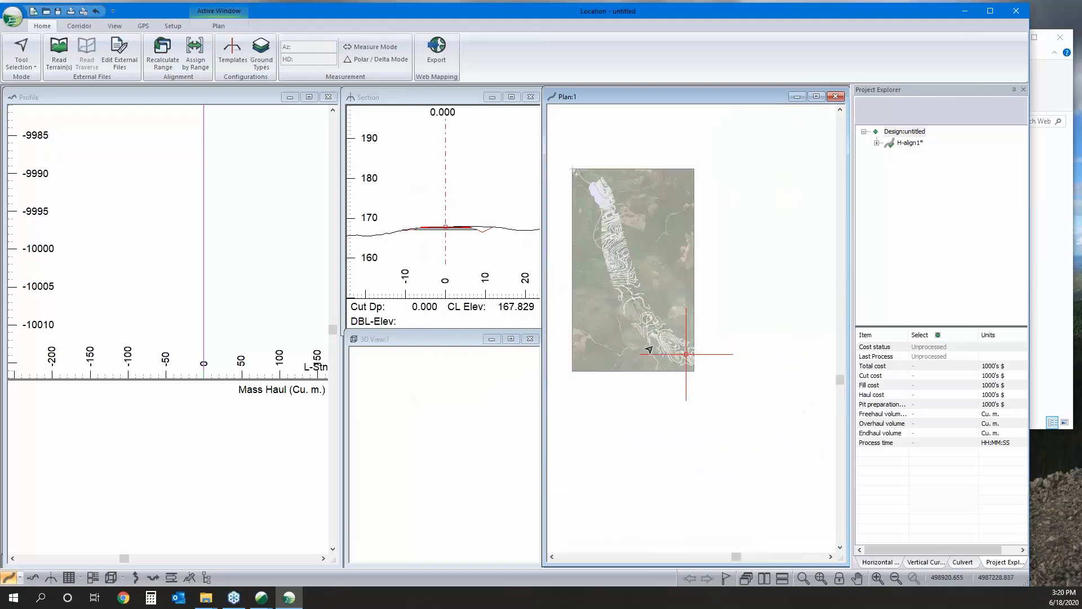
pyautogui.rightClick(661, 309)
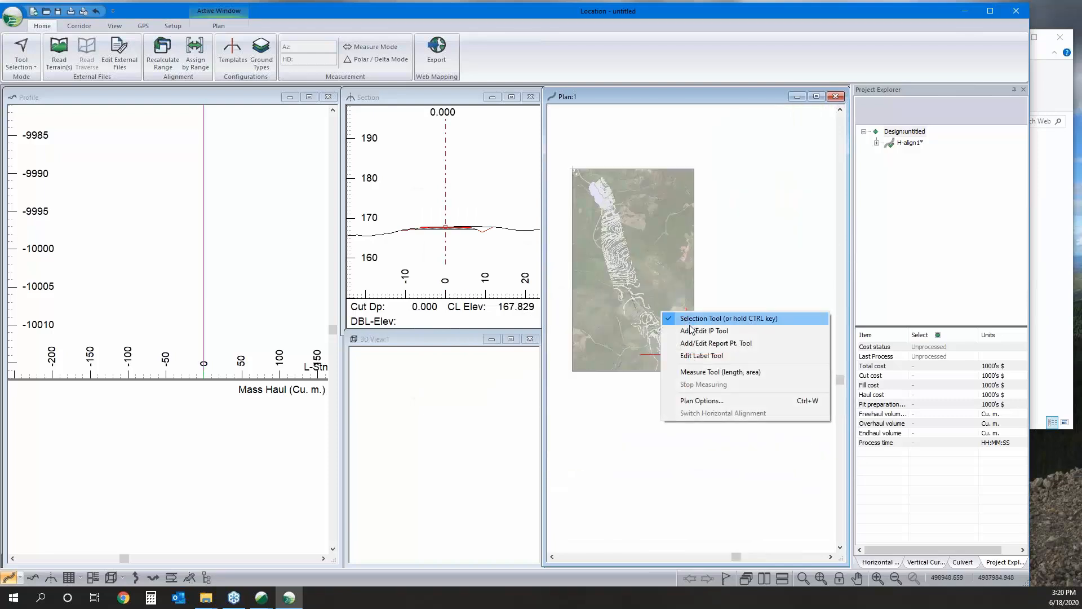
pyautogui.click(688, 330)
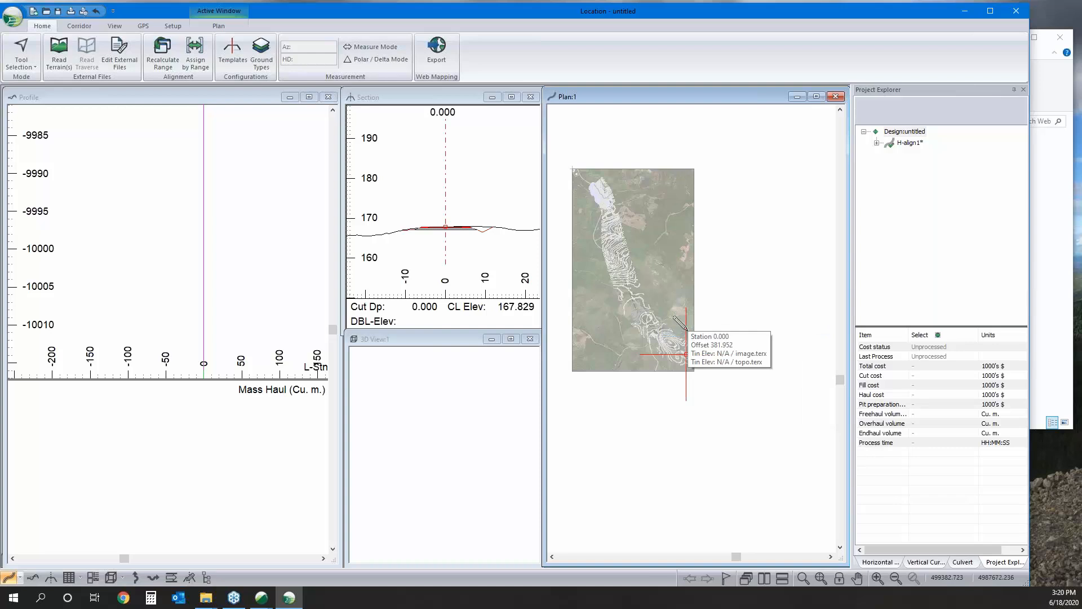
pyautogui.rightClick(663, 310)
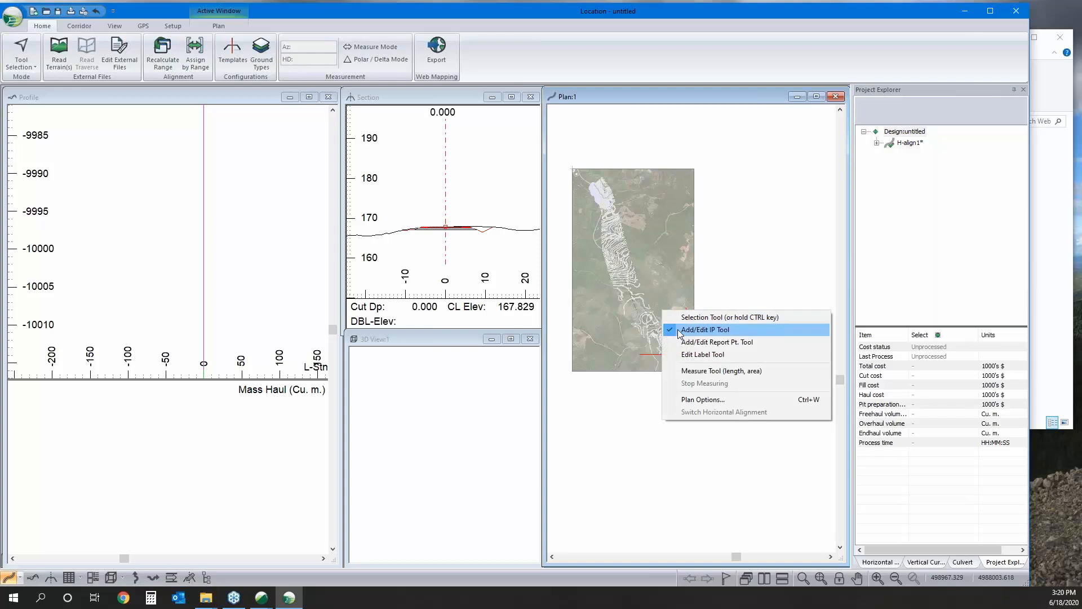
pyautogui.click(705, 330)
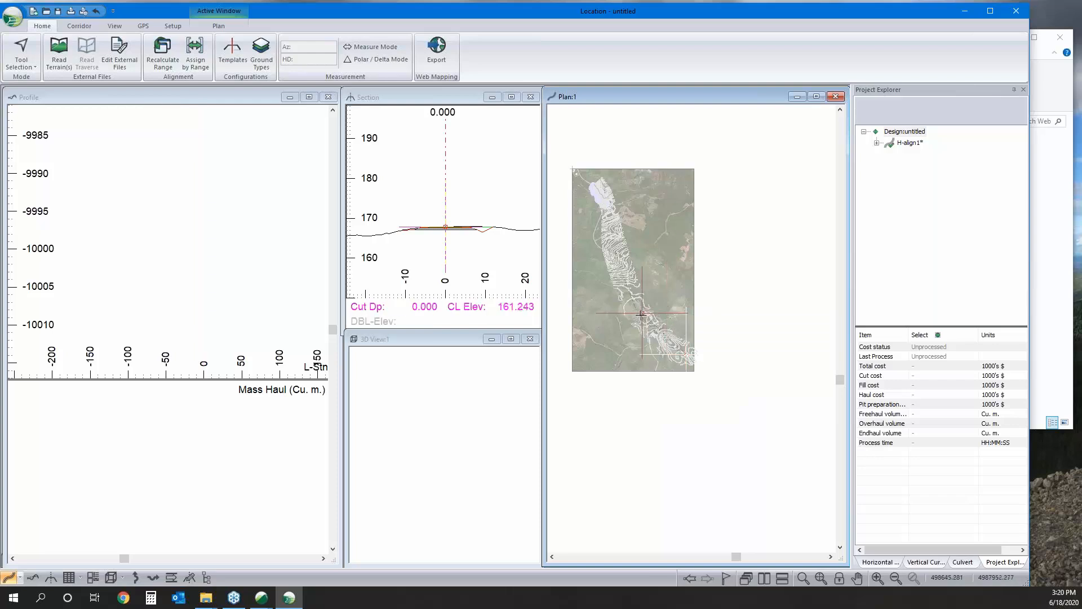
pyautogui.scroll(1, 634, 325)
pyautogui.scroll(3, 634, 324)
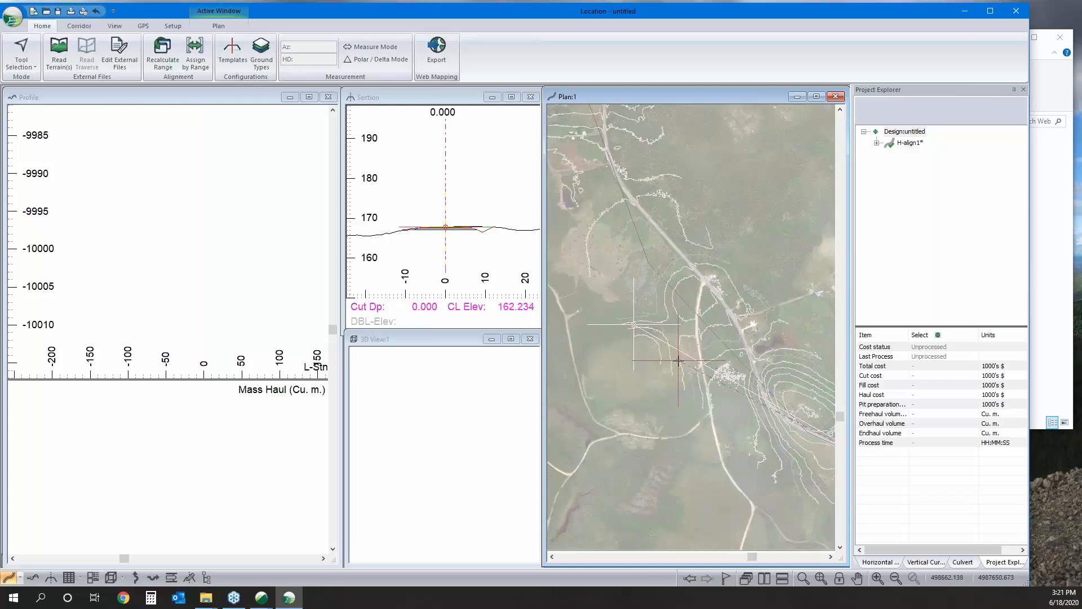
pyautogui.click(679, 365)
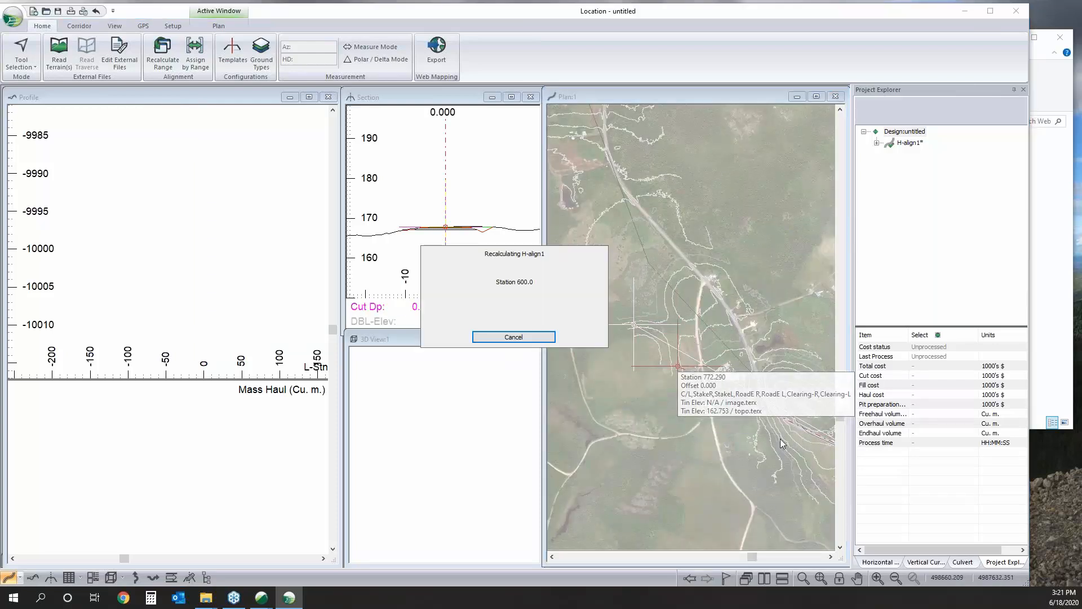
# Step: Extend the horizontal alignment northward with further IPs across the contoured corridor
pyautogui.moveTo(638, 277); pyautogui.dragTo(688, 394, button='middle')
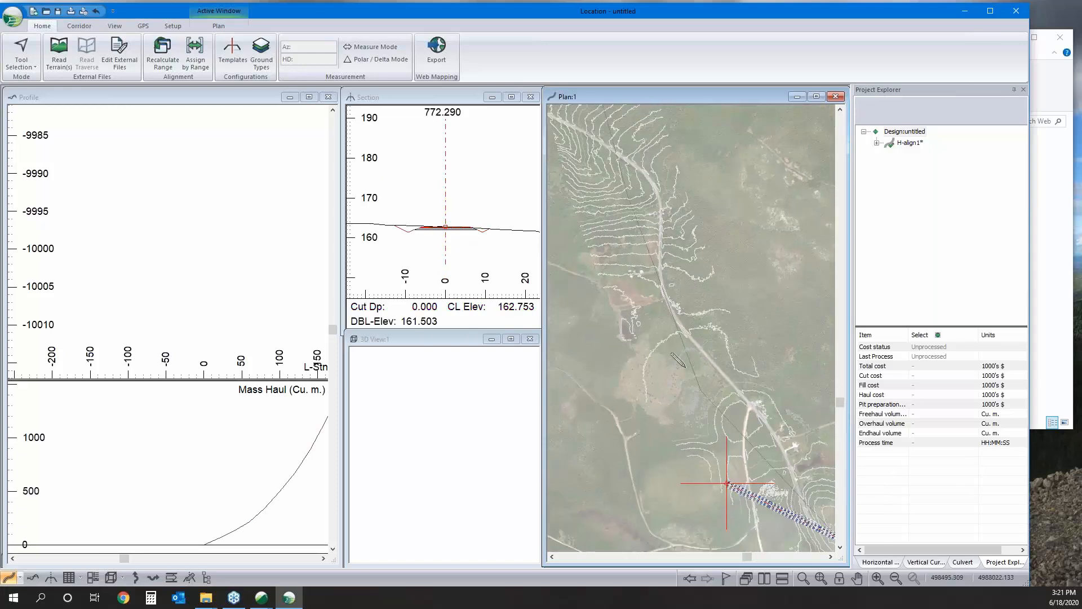
pyautogui.scroll(-1, 681, 341)
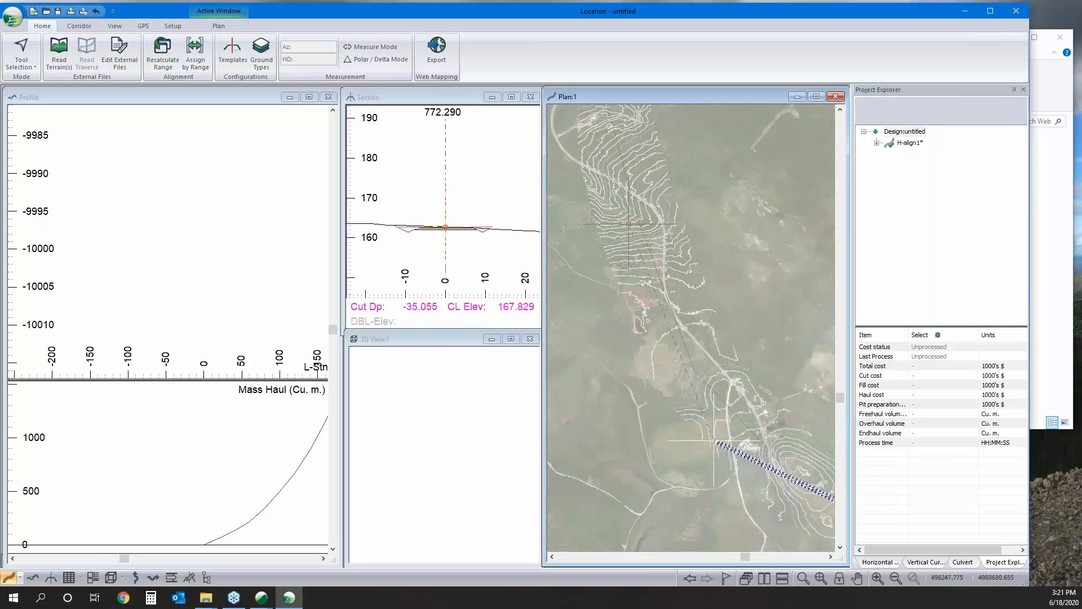
pyautogui.moveTo(642, 212); pyautogui.dragTo(675, 342, button='middle')
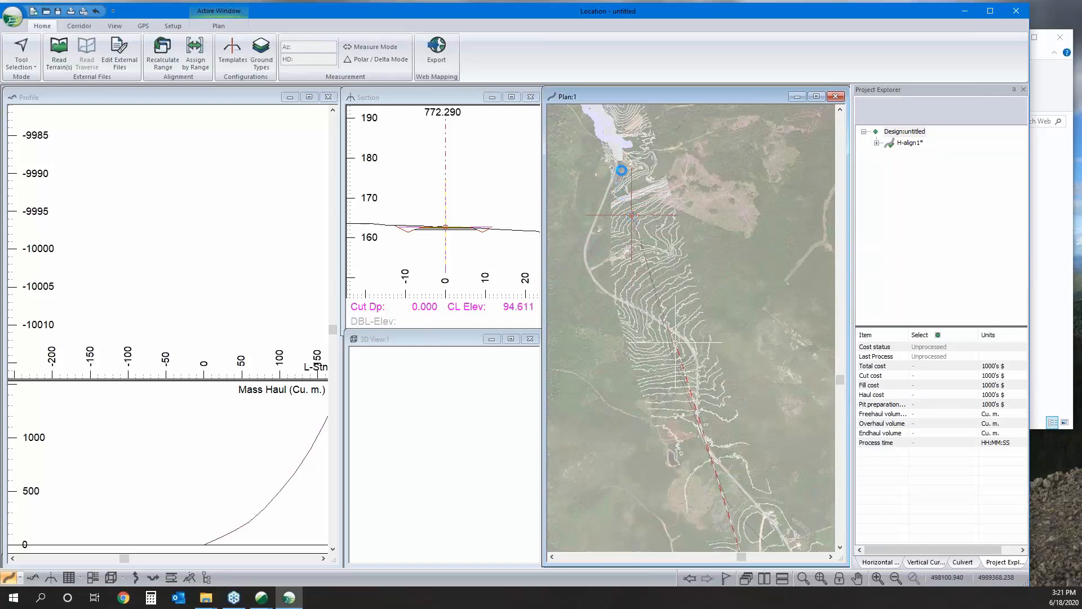
pyautogui.moveTo(612, 150); pyautogui.dragTo(636, 233, button='middle')
# Step: Position an IP on the existing road just south of the stream crossing, at about station 2919, and accept the vertical alignment warning
pyautogui.scroll(1, 637, 234)
pyautogui.scroll(5, 637, 234)
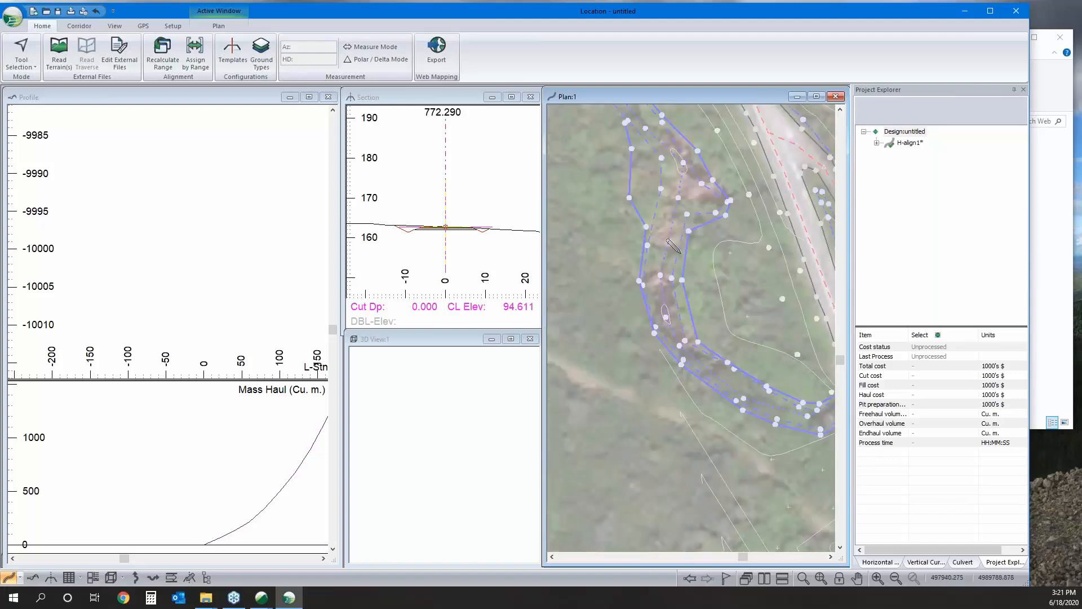
pyautogui.moveTo(680, 276); pyautogui.dragTo(589, 194, button='middle')
pyautogui.scroll(-2, 590, 195)
pyautogui.moveTo(645, 316); pyautogui.dragTo(658, 233, button='middle')
pyautogui.moveTo(678, 264); pyautogui.dragTo(638, 146)
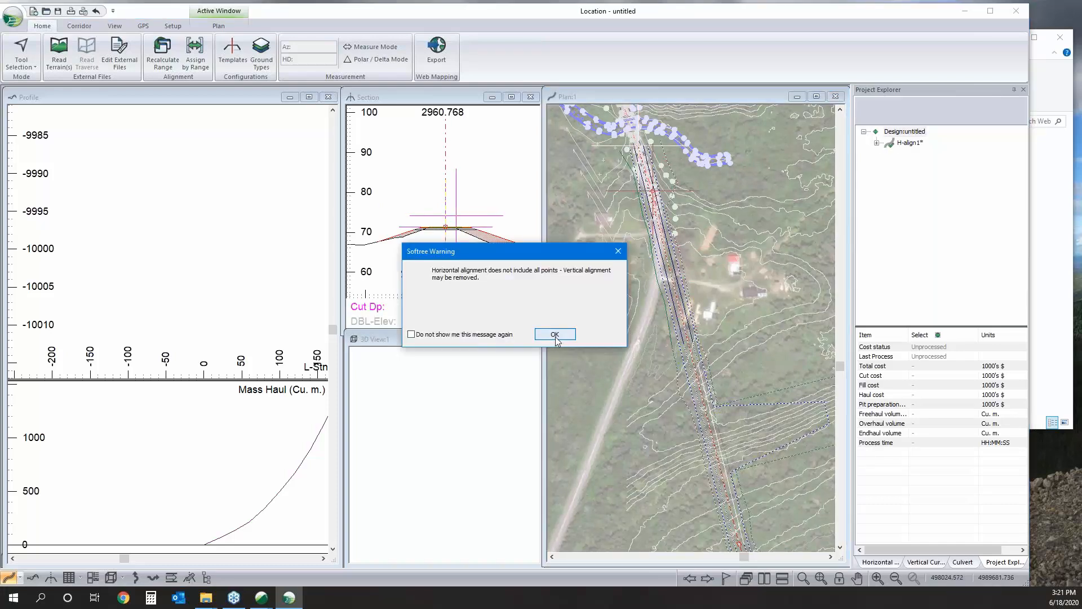
pyautogui.click(556, 337)
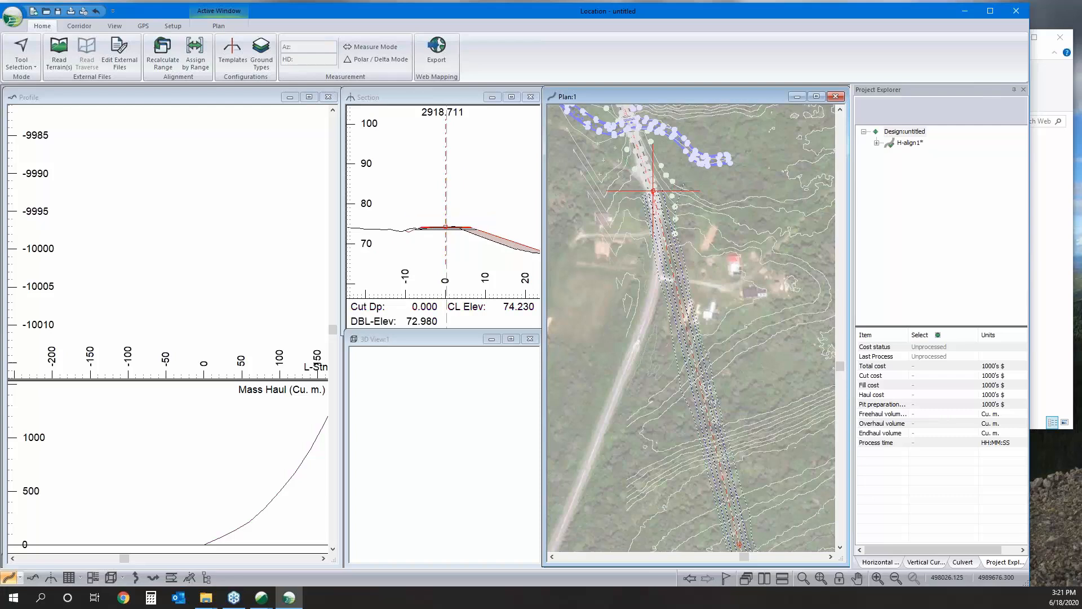
# Step: Extend the alignment along the existing road past the stream crossing with IPs at about stations 3093 and 3266
pyautogui.click(169, 107)
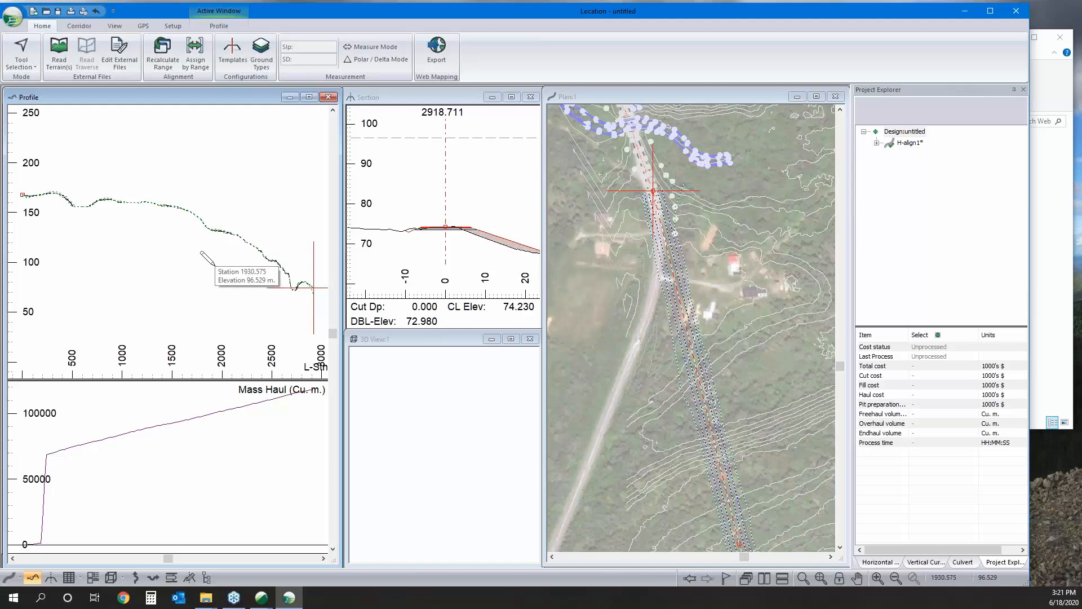
pyautogui.click(674, 185)
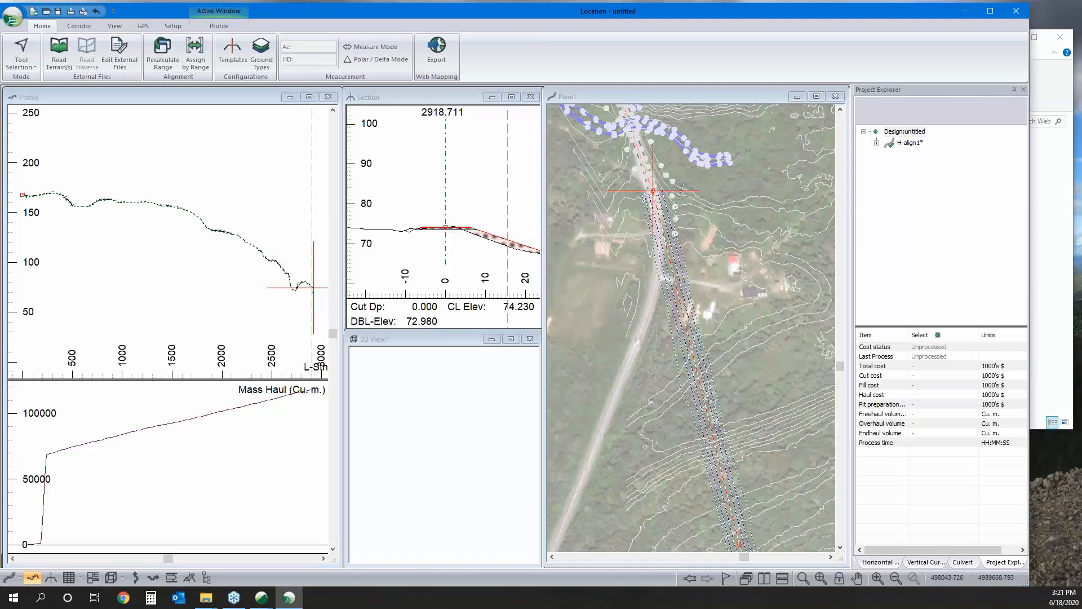
pyautogui.moveTo(673, 192); pyautogui.dragTo(689, 304, button='middle')
pyautogui.moveTo(654, 194); pyautogui.dragTo(688, 342, button='middle')
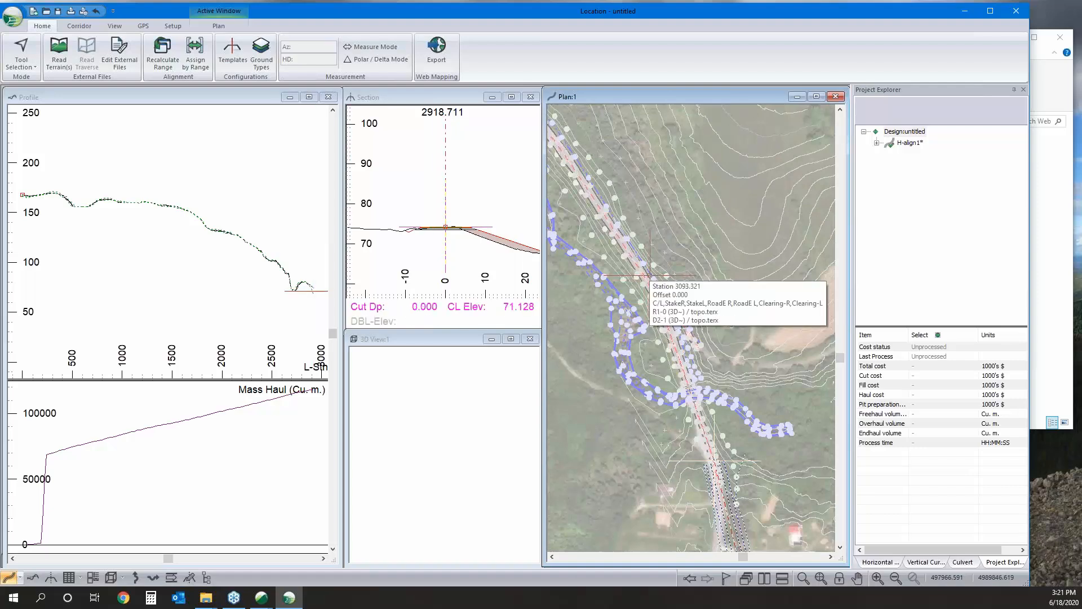
pyautogui.click(650, 276)
pyautogui.moveTo(650, 275); pyautogui.dragTo(774, 441, button='middle')
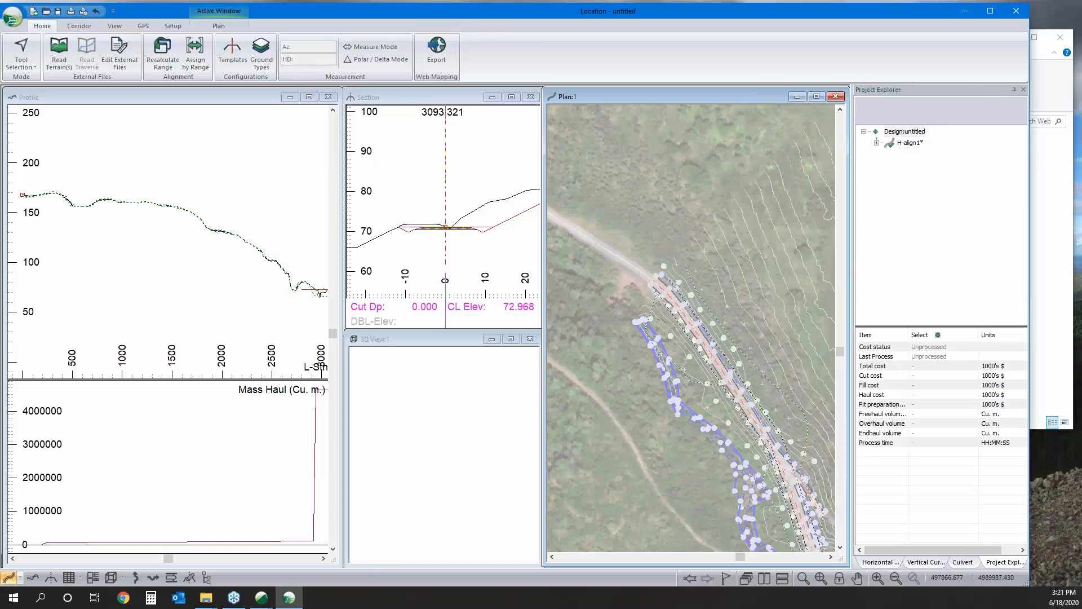
pyautogui.click(662, 284)
# Step: Return to the Selection tool and select the alignment at about station 2920 to inspect its cross-section
pyautogui.moveTo(739, 317); pyautogui.dragTo(621, 128, button='middle')
pyautogui.rightClick(693, 242)
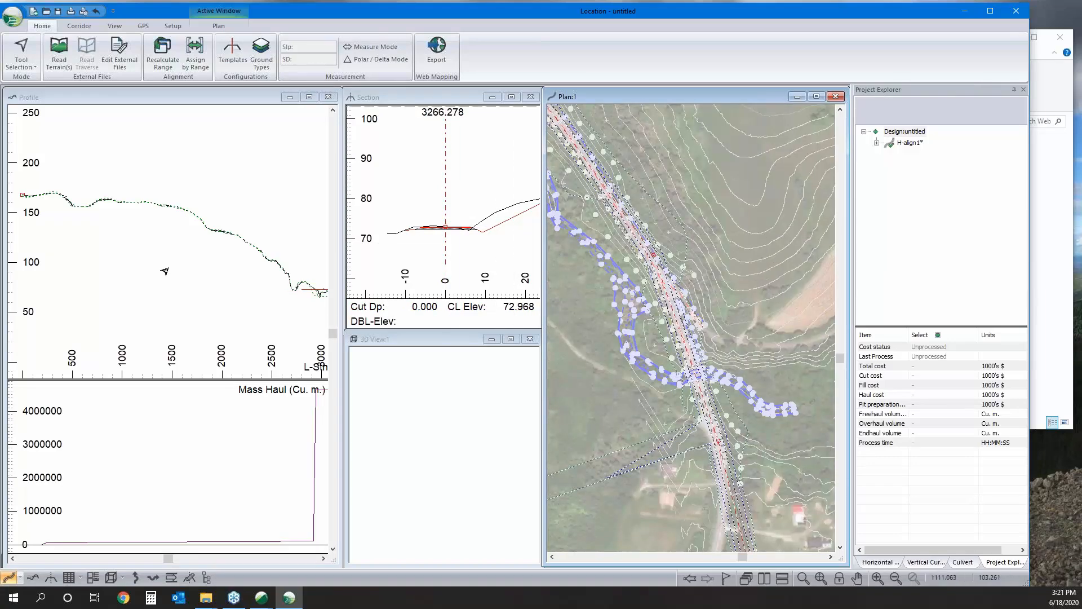
pyautogui.moveTo(748, 439); pyautogui.dragTo(689, 268, button='middle')
pyautogui.scroll(-1, 689, 268)
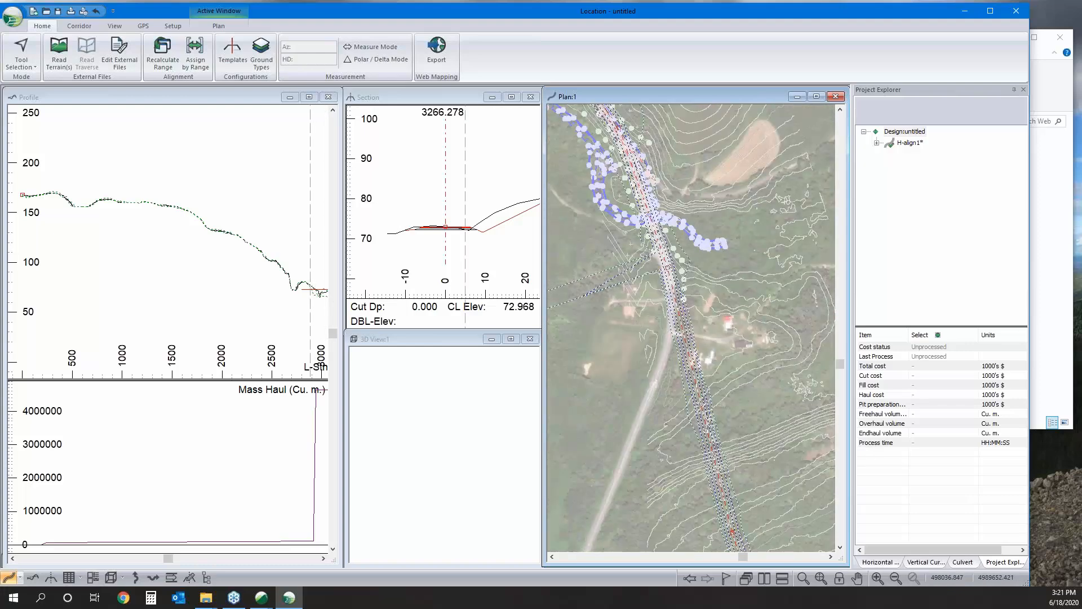
pyautogui.click(662, 264)
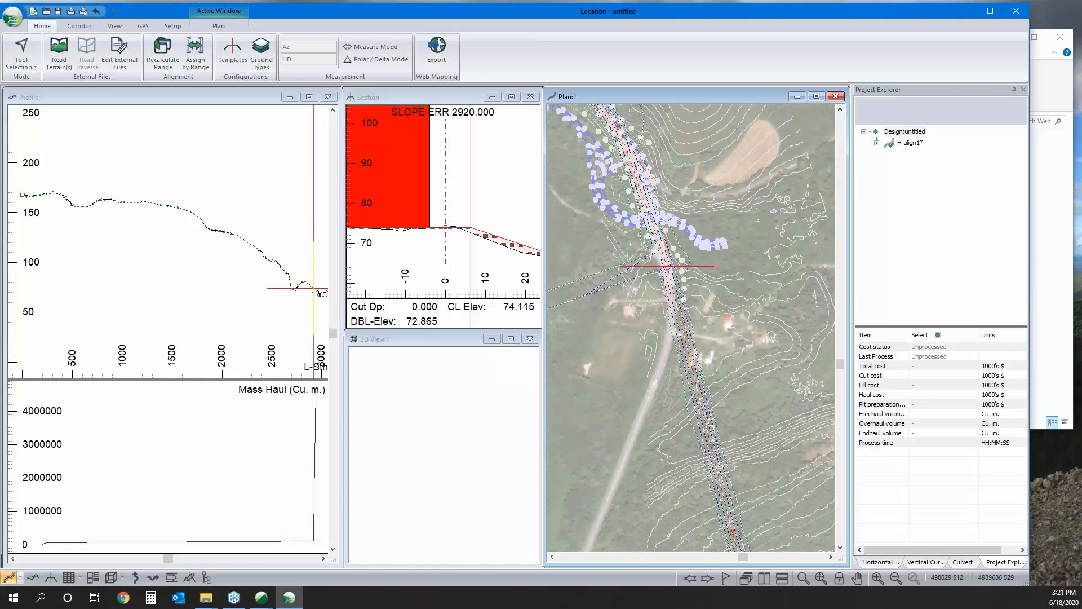
# Step: Adjust the horizontal IP on the existing road just south of the stream crossing to about station 2918, then return to the Selection tool
pyautogui.moveTo(683, 264); pyautogui.dragTo(665, 237, button='middle')
pyautogui.rightClick(665, 238)
pyautogui.click(708, 257)
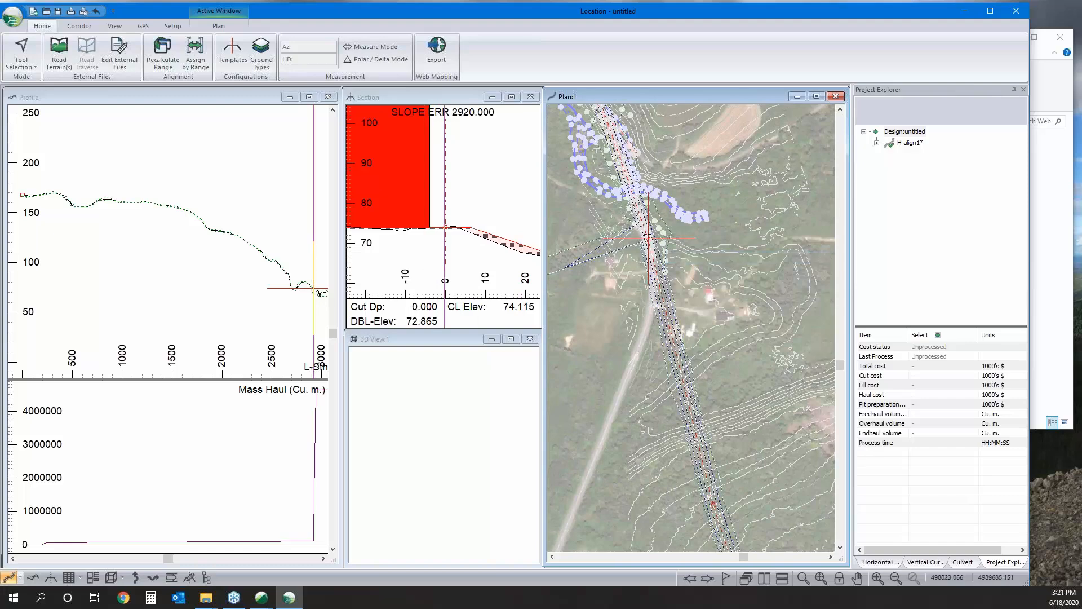
pyautogui.click(650, 240)
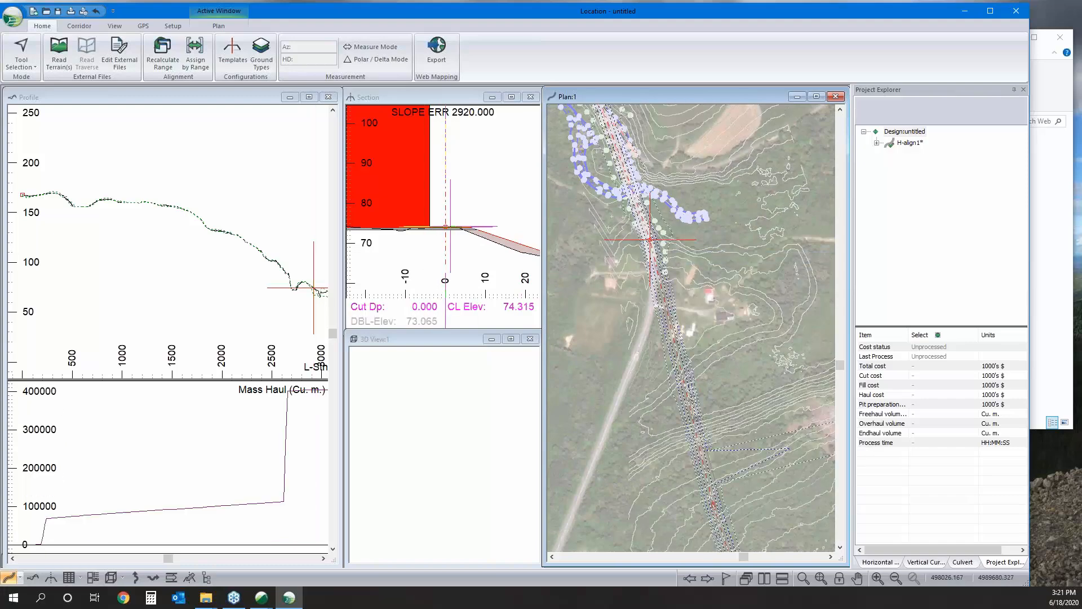
pyautogui.rightClick(650, 239)
pyautogui.click(678, 235)
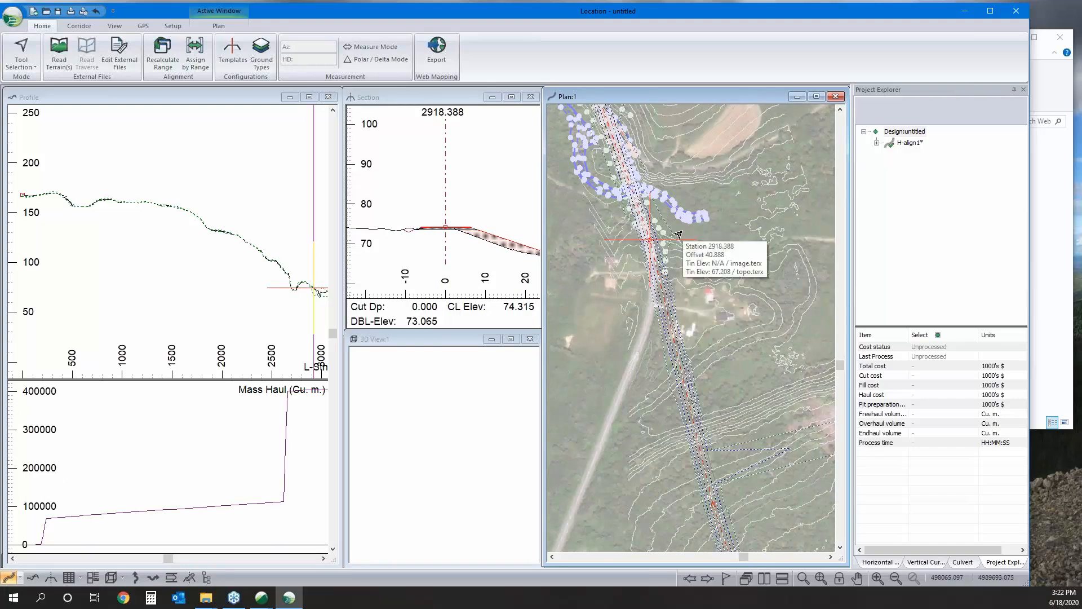
# Step: Auto-generate horizontal curves over all stations of the alignment using the Apply default curve option
pyautogui.scroll(-4, 687, 286)
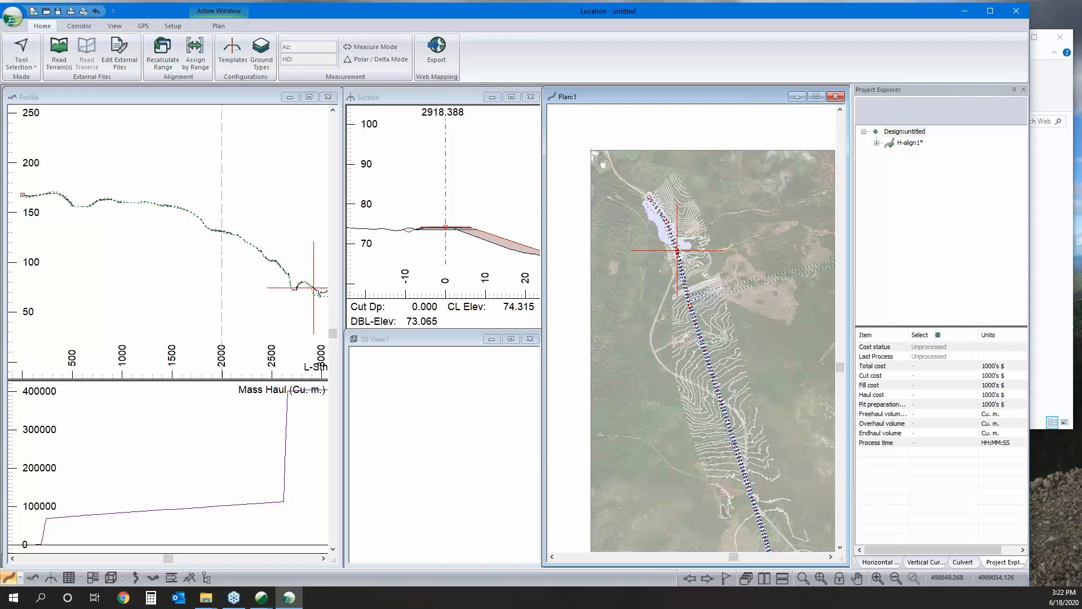
pyautogui.moveTo(764, 397); pyautogui.dragTo(746, 312, button='middle')
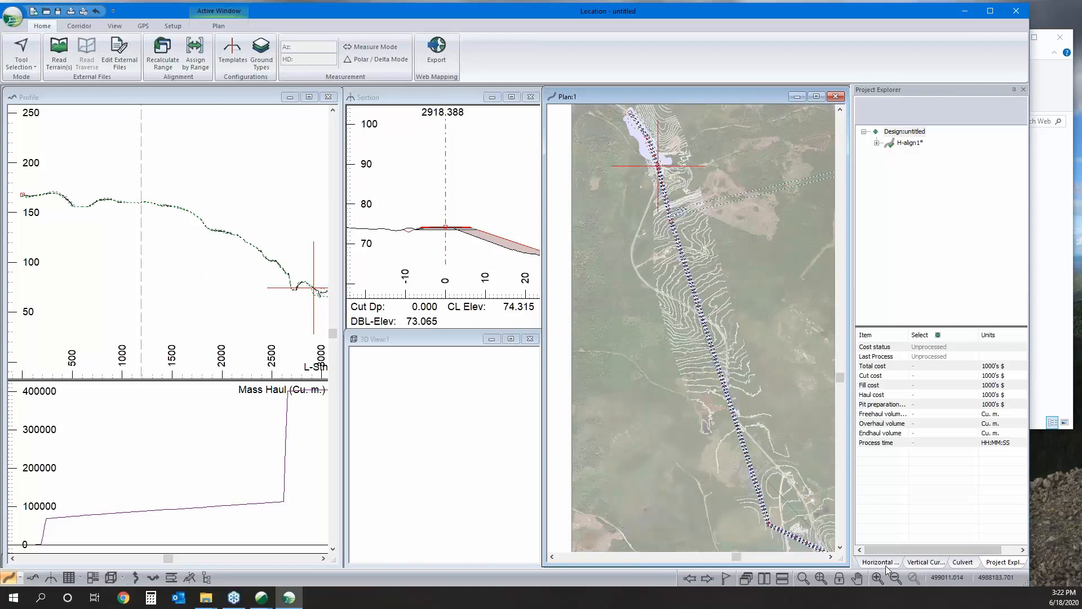
pyautogui.click(881, 562)
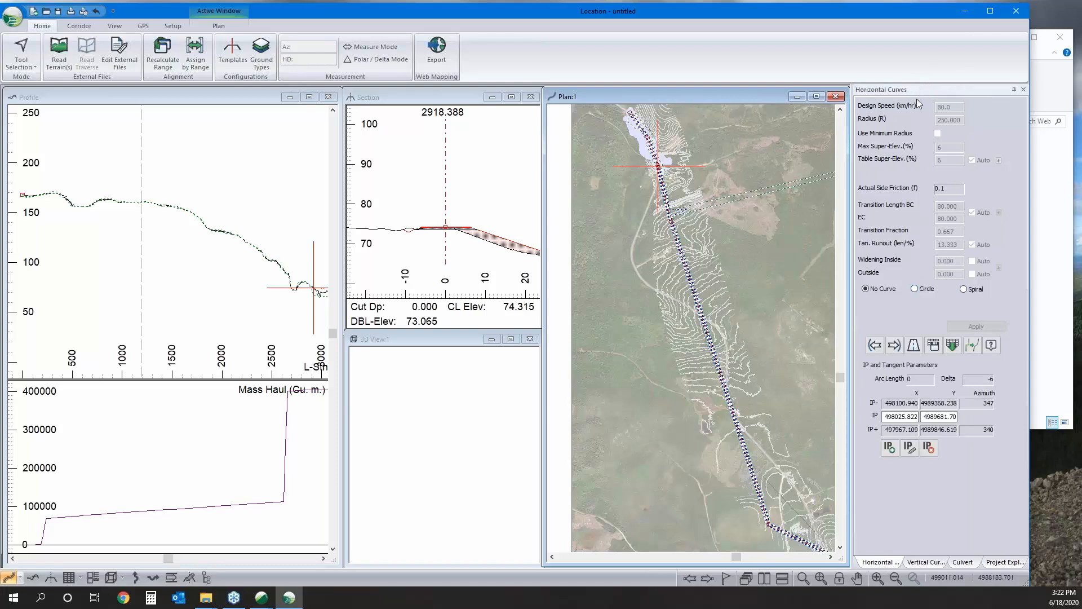
pyautogui.click(916, 289)
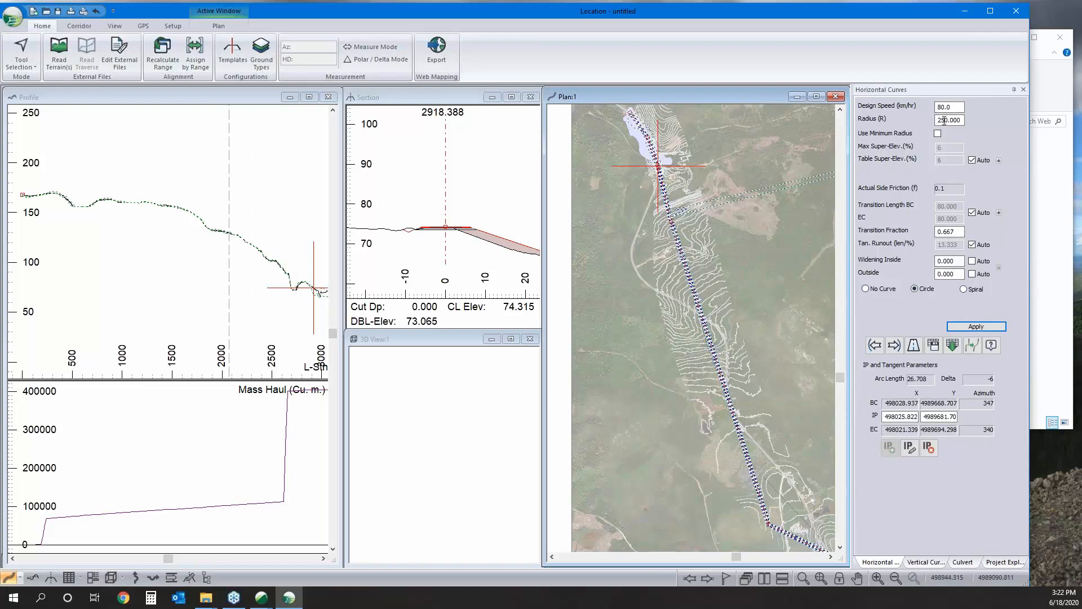
pyautogui.click(972, 345)
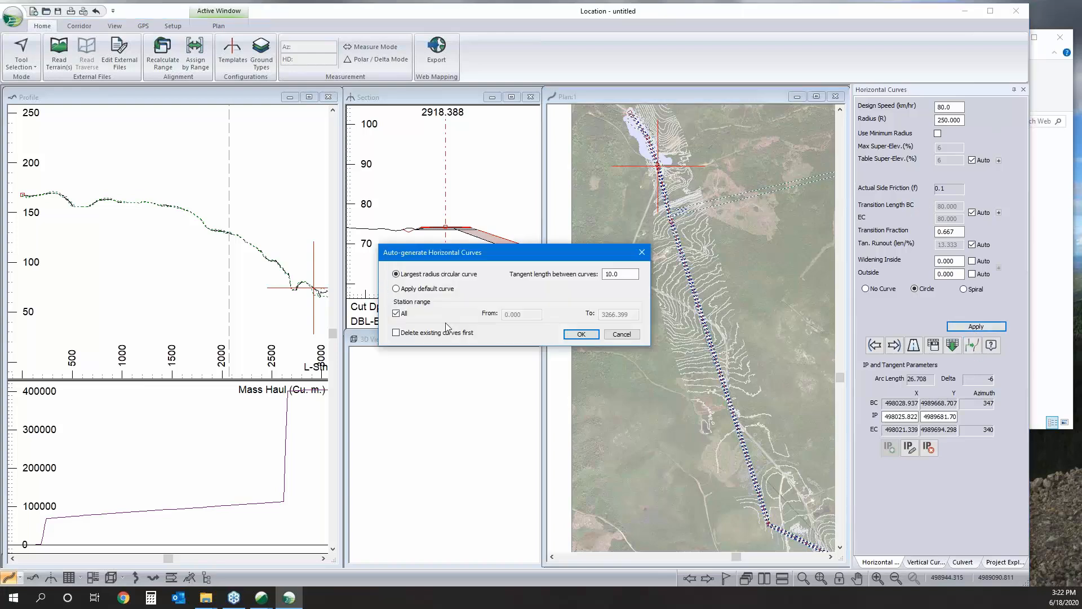
pyautogui.click(396, 289)
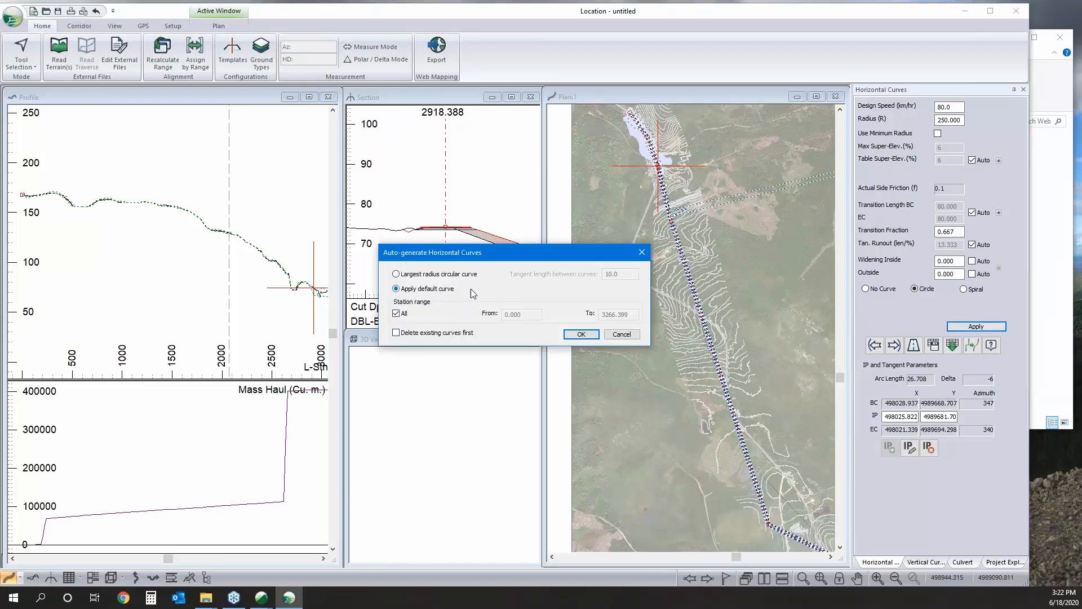
pyautogui.click(588, 334)
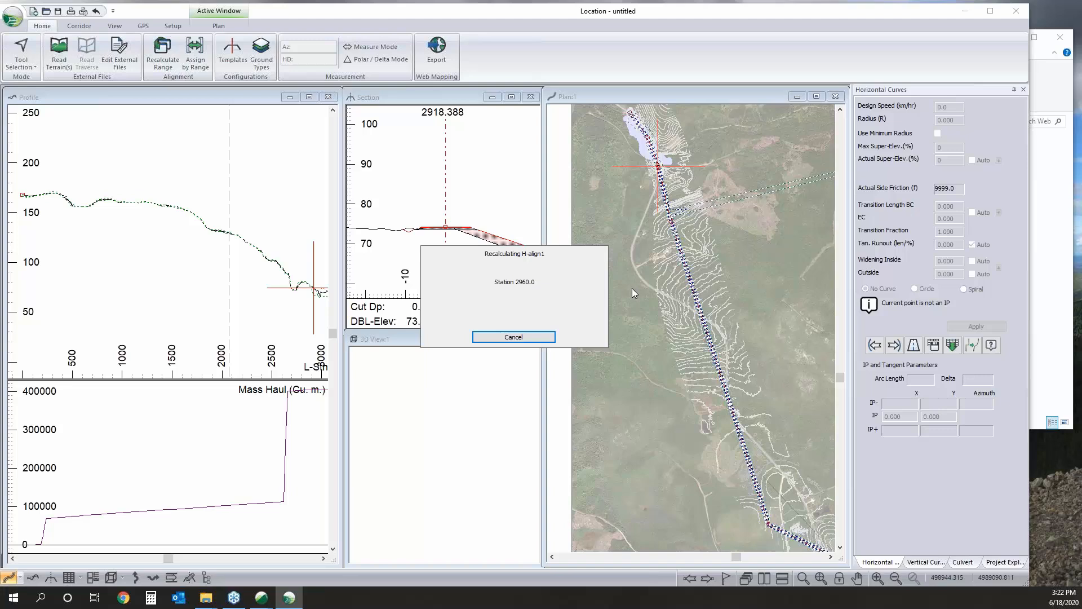
# Step: Go to curve C1 at the southern bend of the alignment and apply a radius of 1000
pyautogui.moveTo(823, 461); pyautogui.dragTo(768, 347, button='middle')
pyautogui.moveTo(701, 347); pyautogui.dragTo(684, 300, button='middle')
pyautogui.moveTo(733, 351); pyautogui.dragTo(682, 324, button='middle')
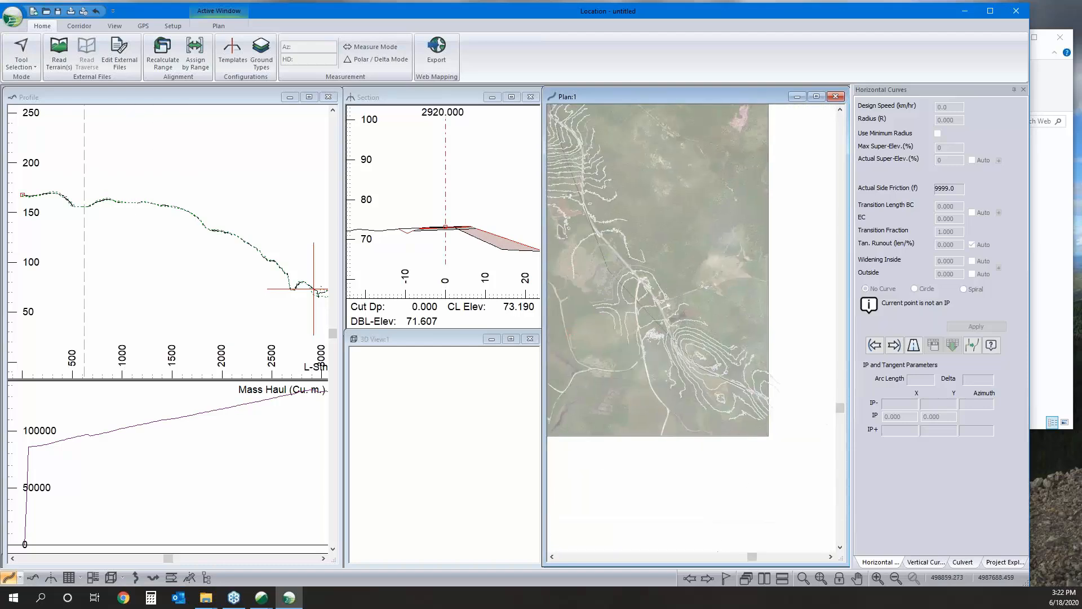
pyautogui.rightClick(643, 251)
pyautogui.click(882, 347)
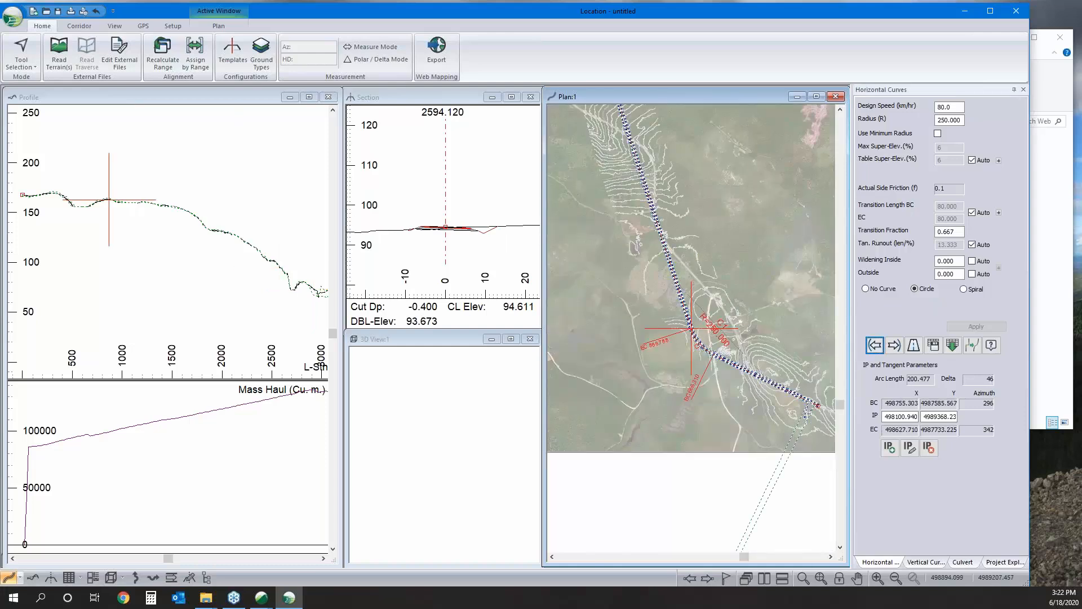
pyautogui.scroll(3, 734, 346)
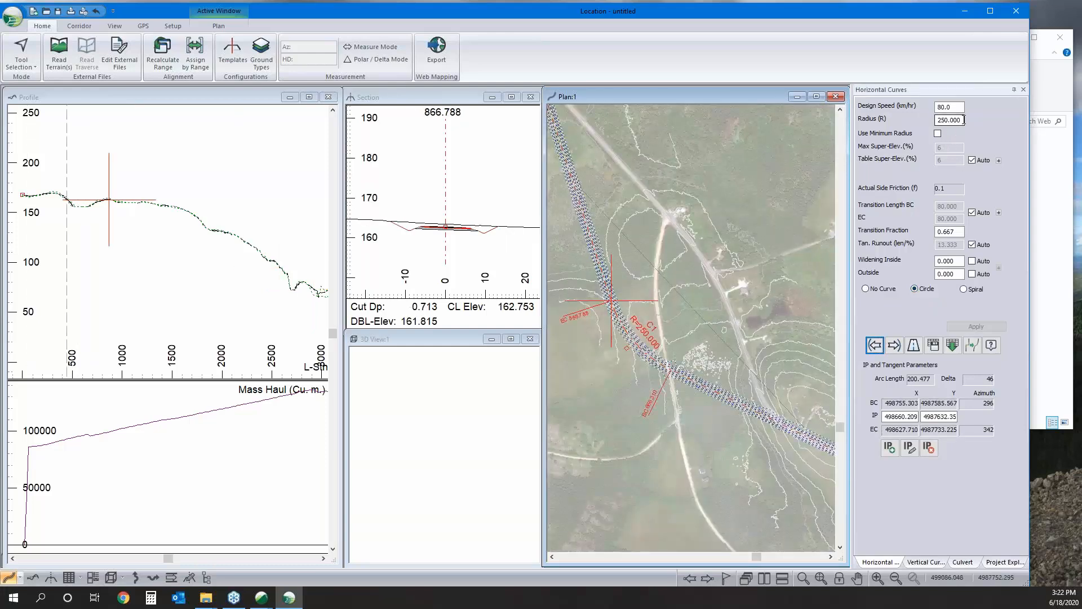
pyautogui.doubleClick(952, 119)
pyautogui.write('1000')
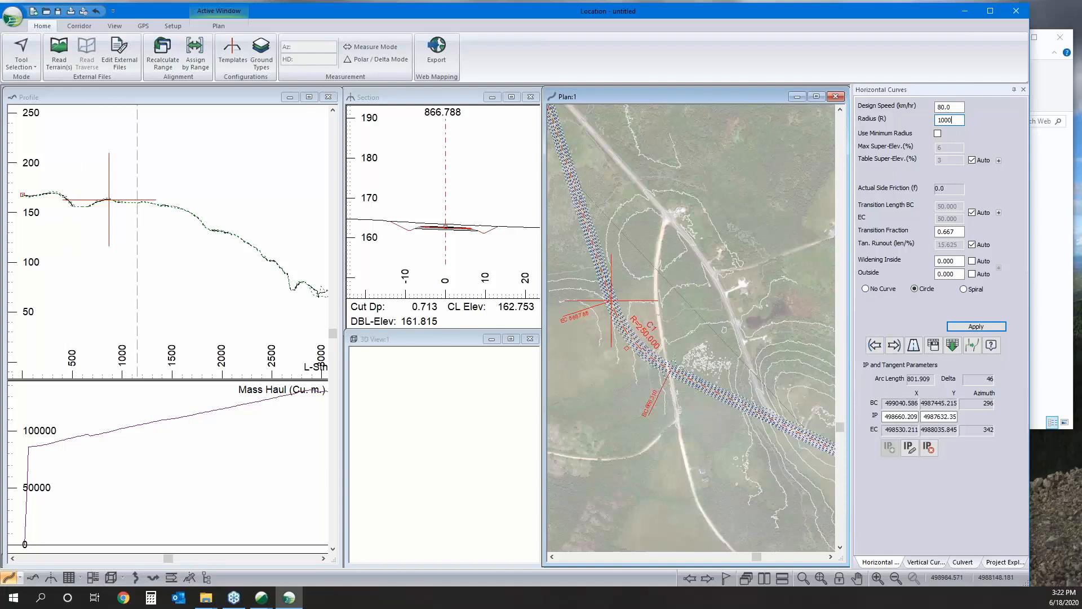
pyautogui.click(972, 326)
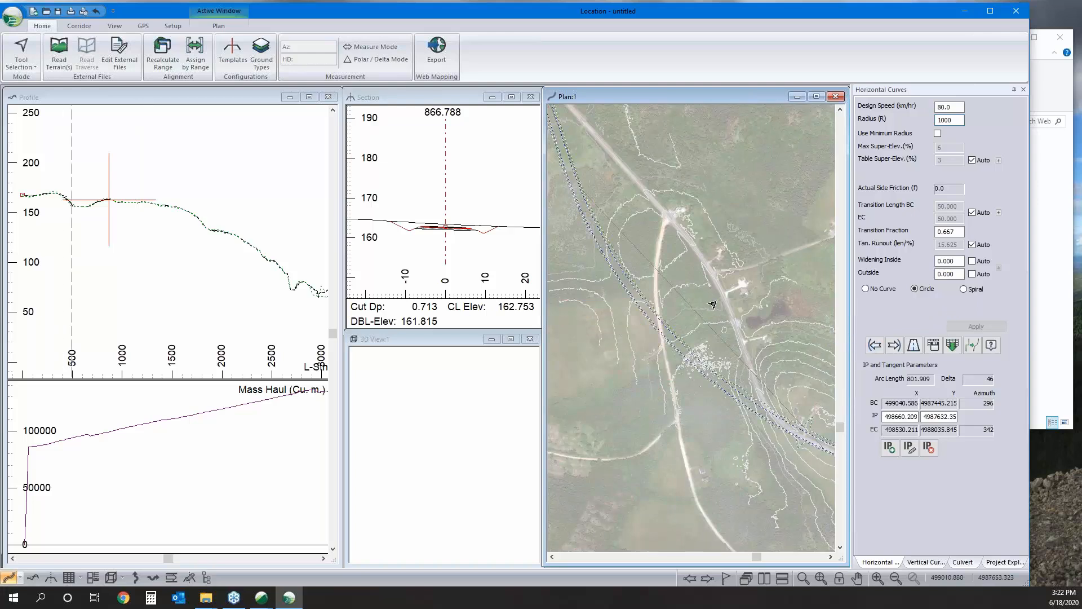
# Step: Review the curved alignment in plan, examine the general Vertical Optimization Options of V-align 1, and cancel without changes
pyautogui.scroll(-2, 680, 320)
pyautogui.moveTo(717, 343); pyautogui.dragTo(850, 420, button='middle')
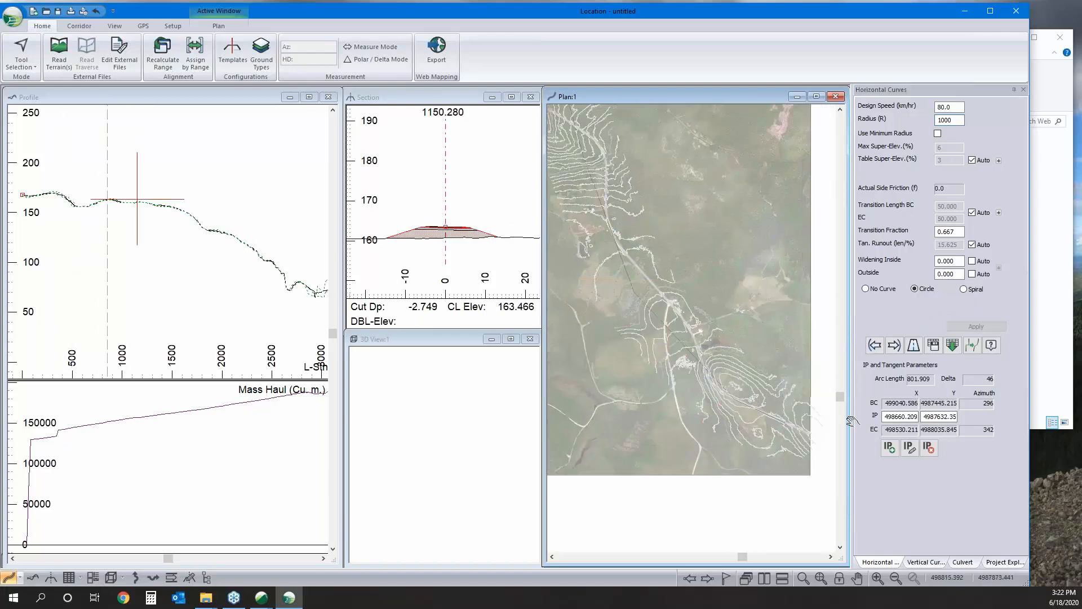
pyautogui.moveTo(717, 207); pyautogui.dragTo(696, 320, button='middle')
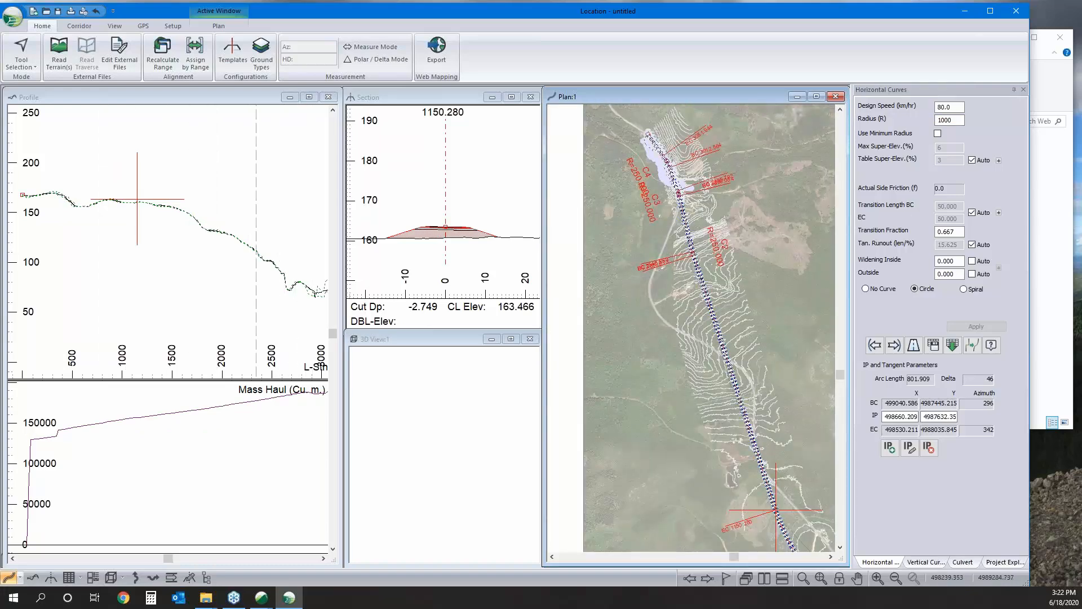
pyautogui.moveTo(611, 373); pyautogui.dragTo(582, 314, button='middle')
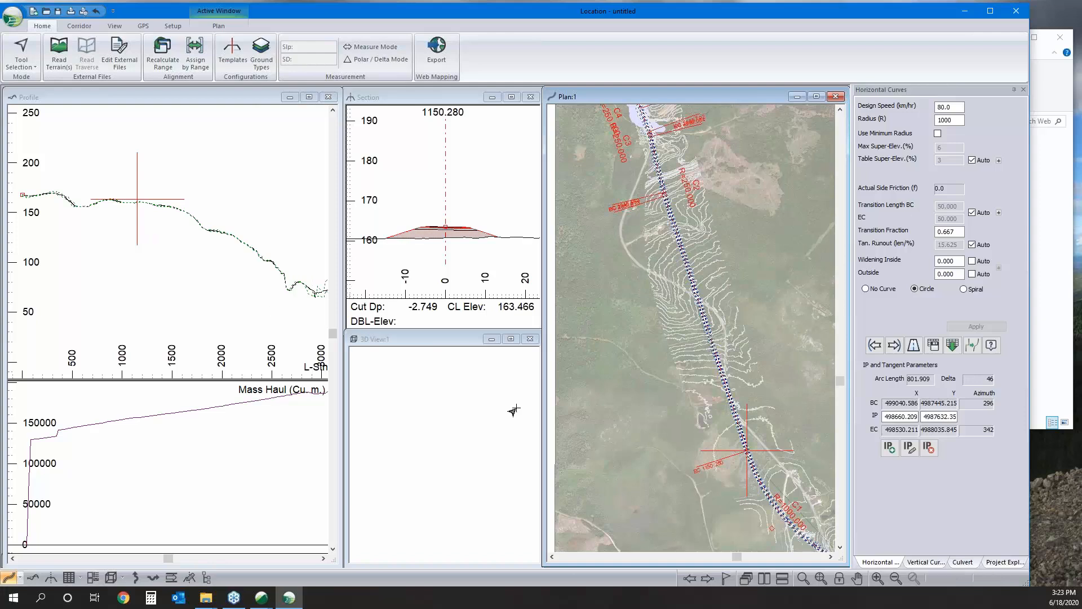
pyautogui.click(997, 562)
pyautogui.click(878, 142)
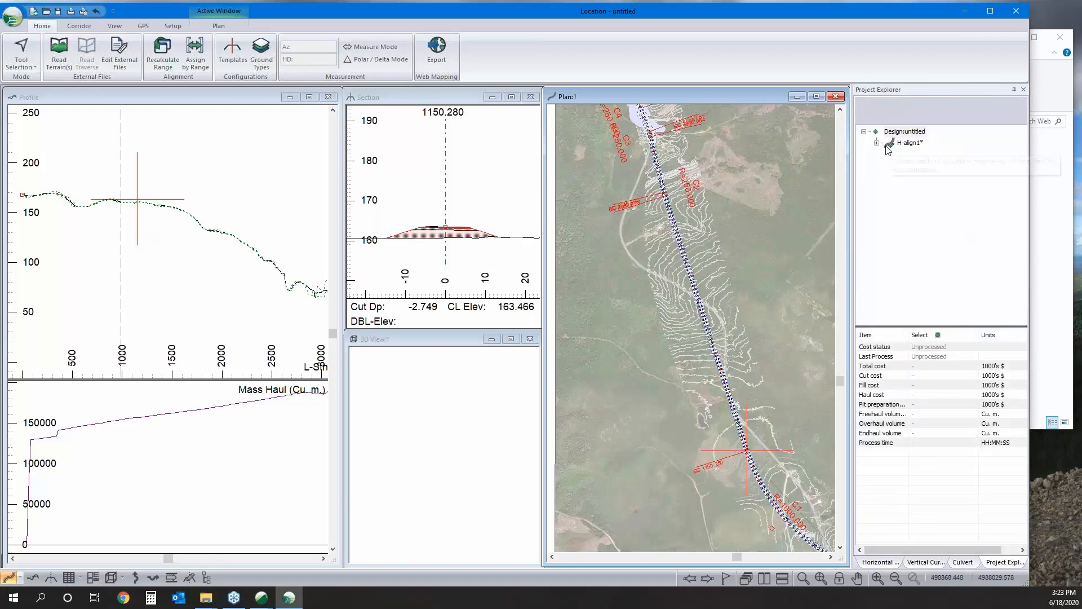
pyautogui.click(909, 154)
pyautogui.rightClick(908, 156)
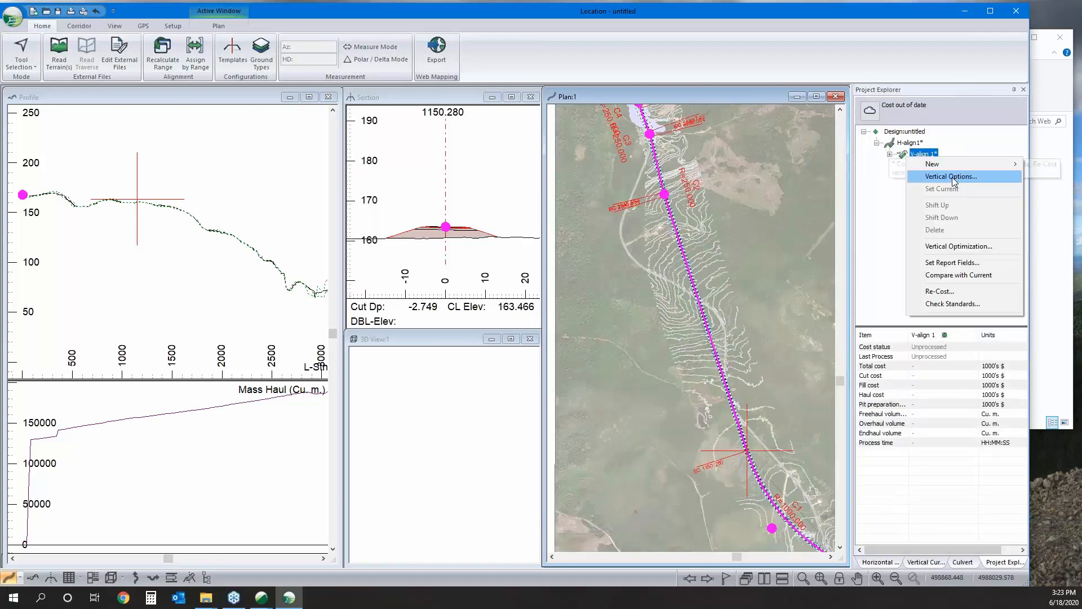
pyautogui.click(952, 177)
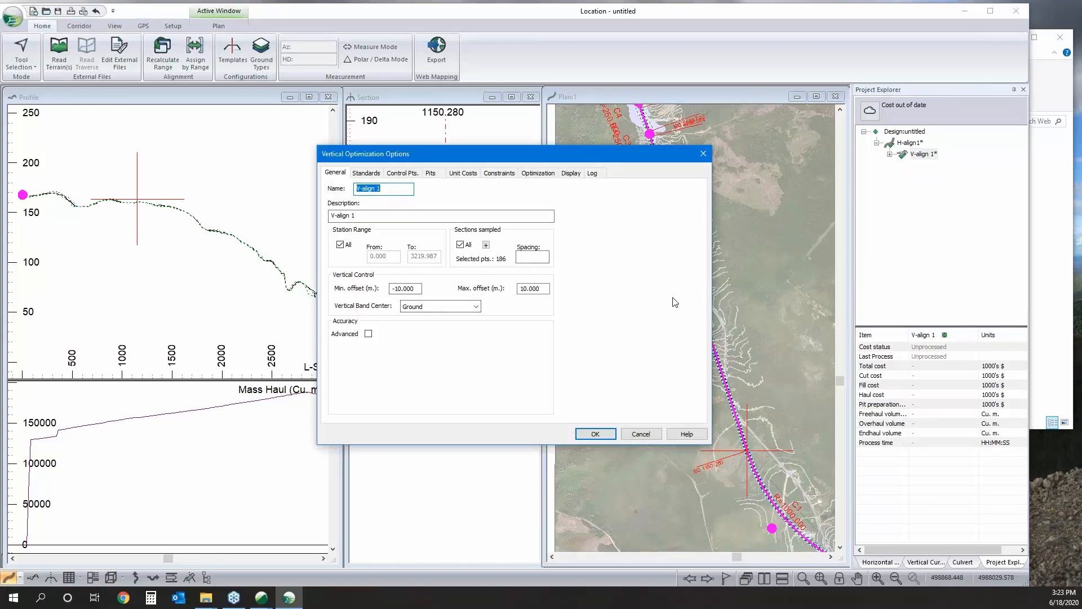
pyautogui.click(638, 434)
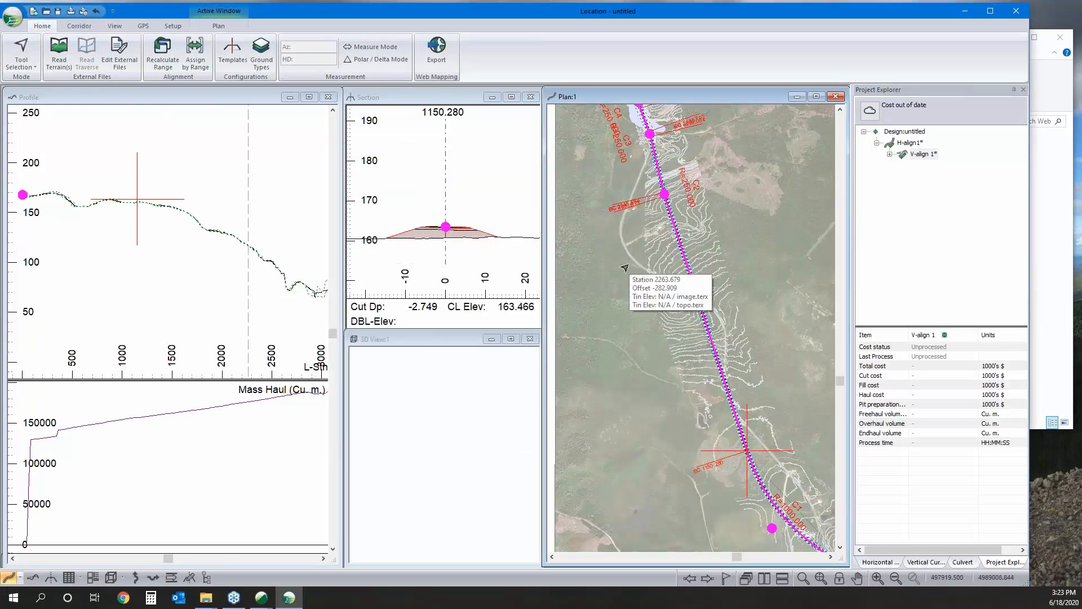
# Step: Add vertical IPs in the profile at about stations 429, 1632 and 2881, with elevations of about 169.4, 153.0 and 72.7
pyautogui.rightClick(158, 221)
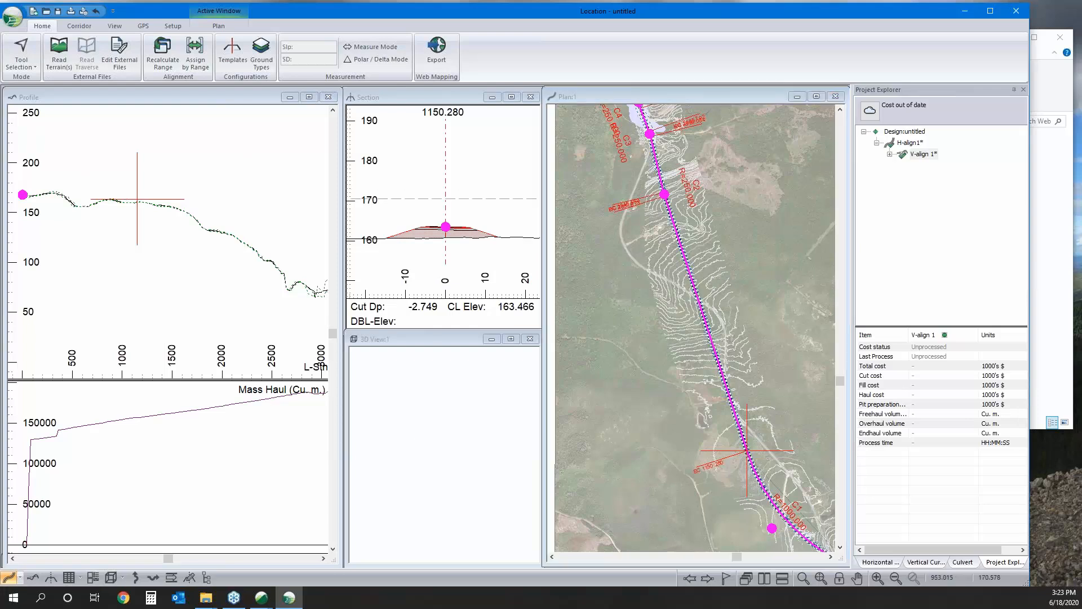
pyautogui.click(182, 239)
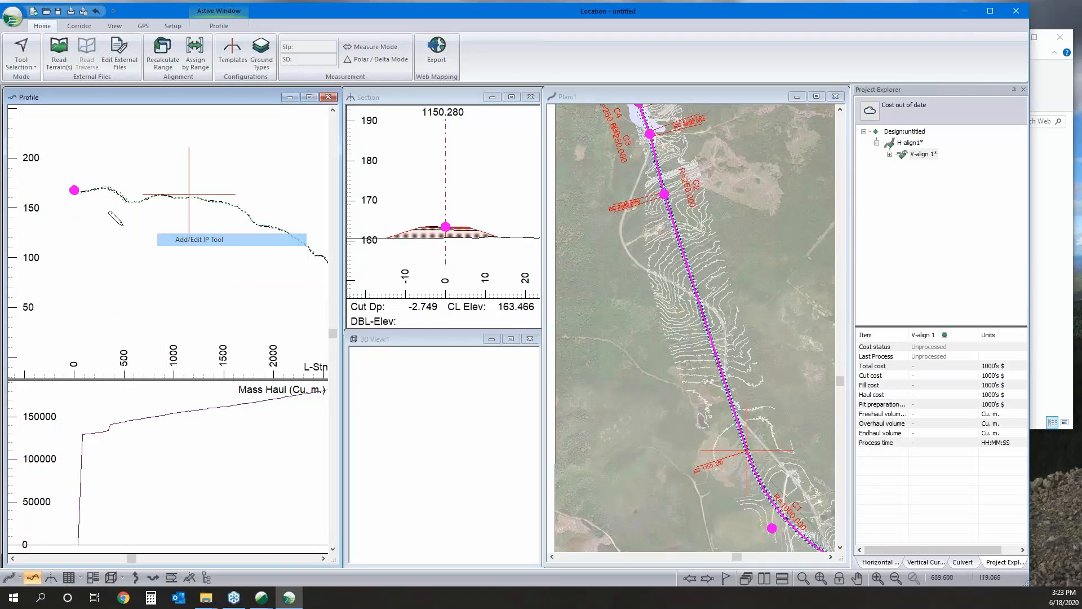
pyautogui.click(117, 188)
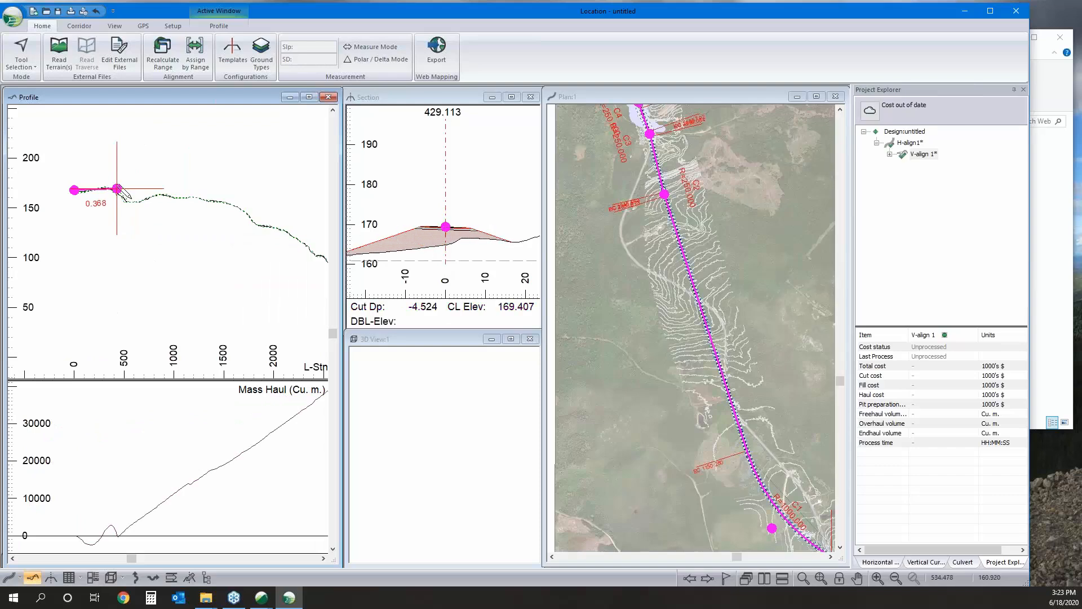
pyautogui.click(237, 204)
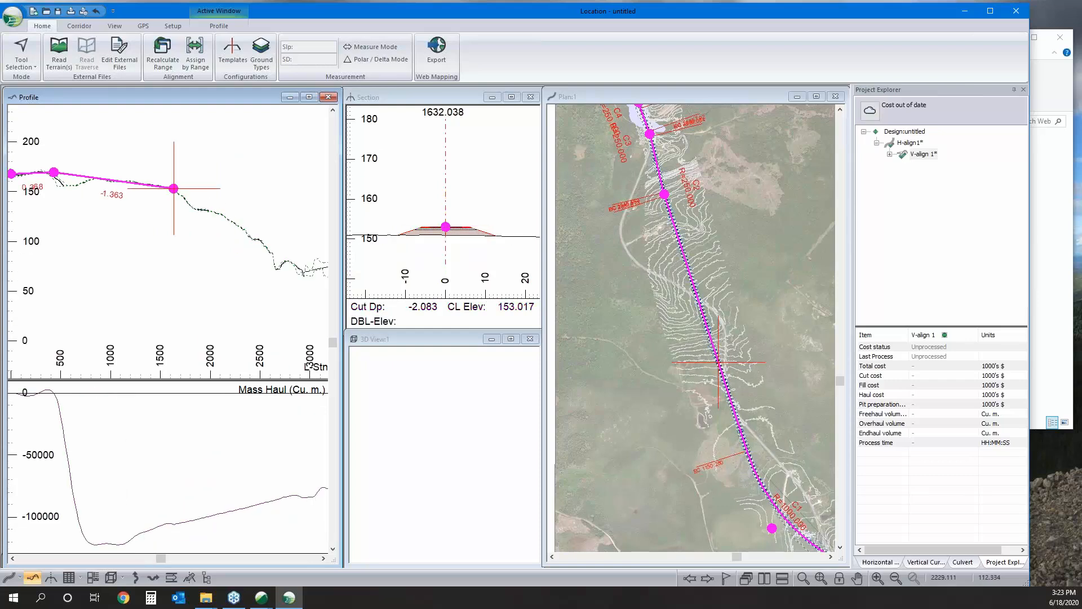
pyautogui.scroll(2, 234, 229)
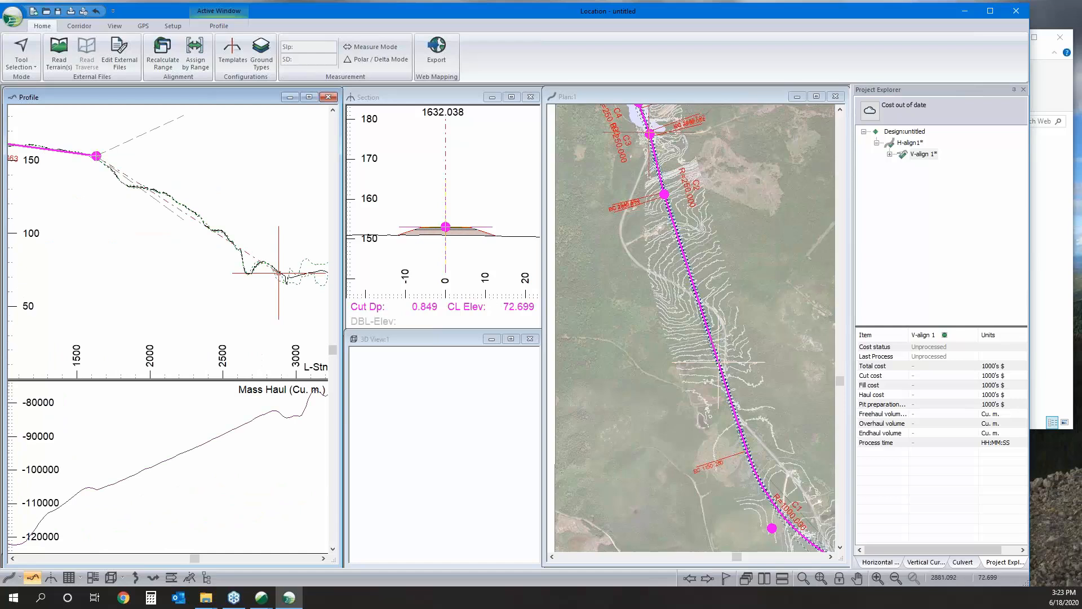
pyautogui.click(276, 273)
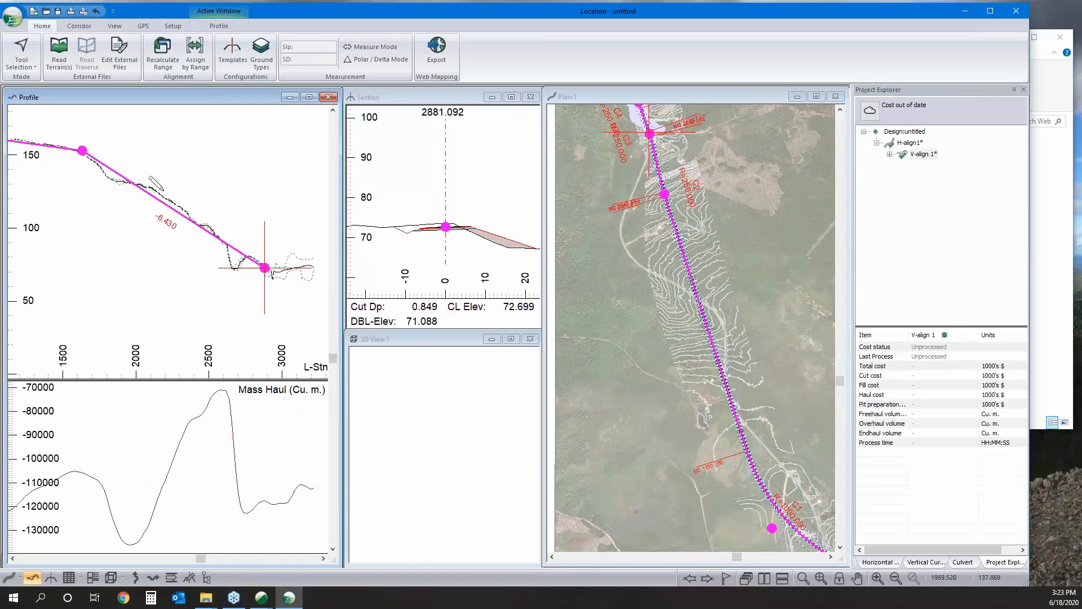
# Step: Return to the Selection tool and inspect the cross-section at about station 2700 in the profile dip
pyautogui.moveTo(150, 177); pyautogui.dragTo(86, 177, button='middle')
pyautogui.scroll(-1, 153, 211)
pyautogui.rightClick(154, 211)
pyautogui.click(174, 216)
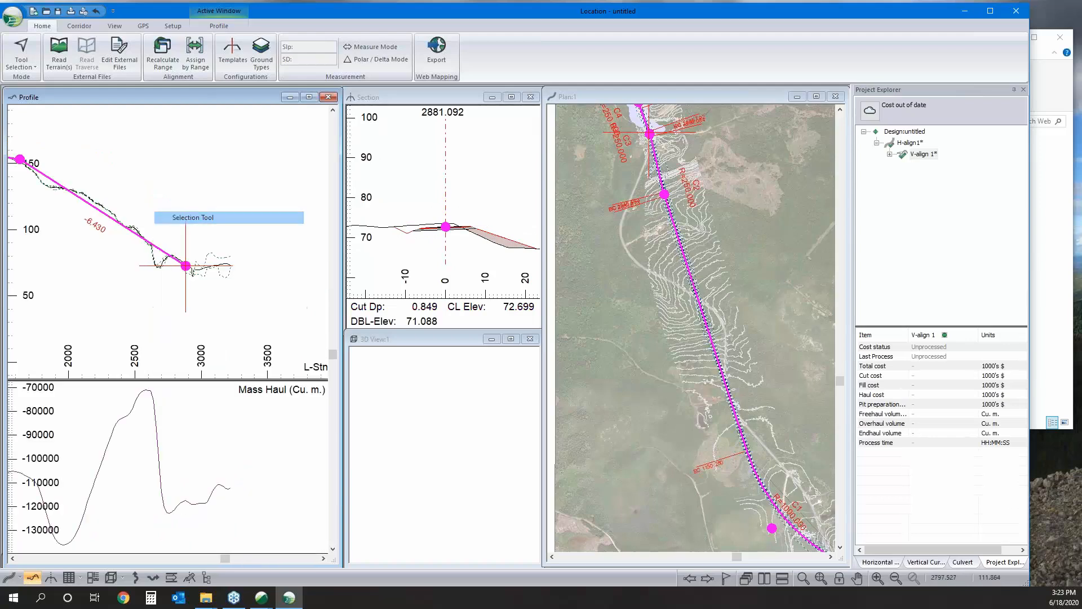
pyautogui.click(162, 250)
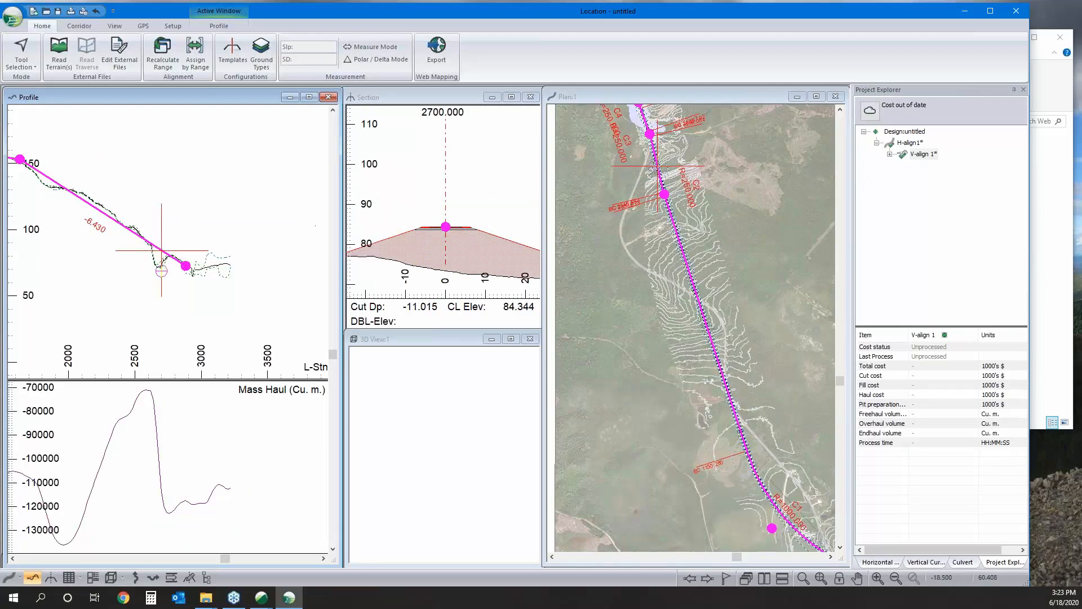
# Step: Move the last vertical IP to about station 2949, elevation 69.2, and add another at about station 3185, elevation 74.6, then restore the Selection tool
pyautogui.scroll(3, 182, 274)
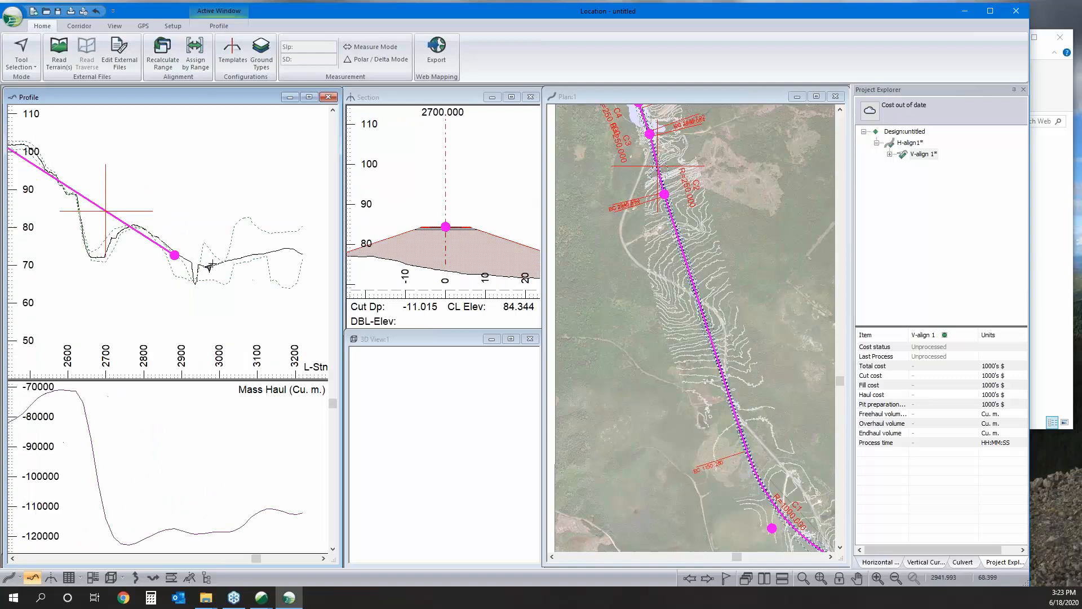
pyautogui.rightClick(212, 241)
pyautogui.click(242, 268)
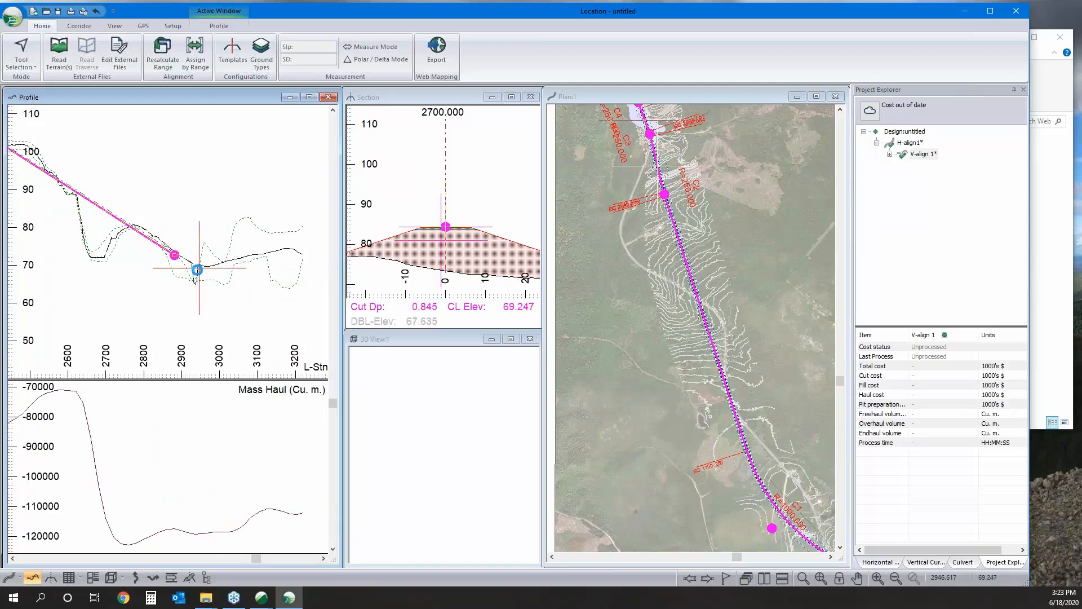
pyautogui.click(198, 268)
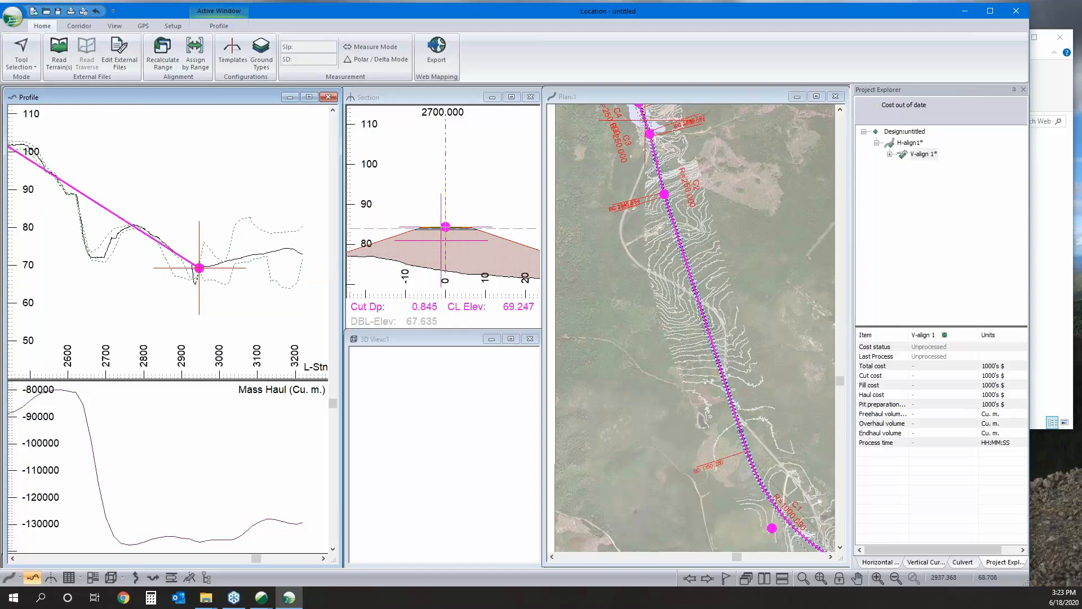
pyautogui.click(290, 248)
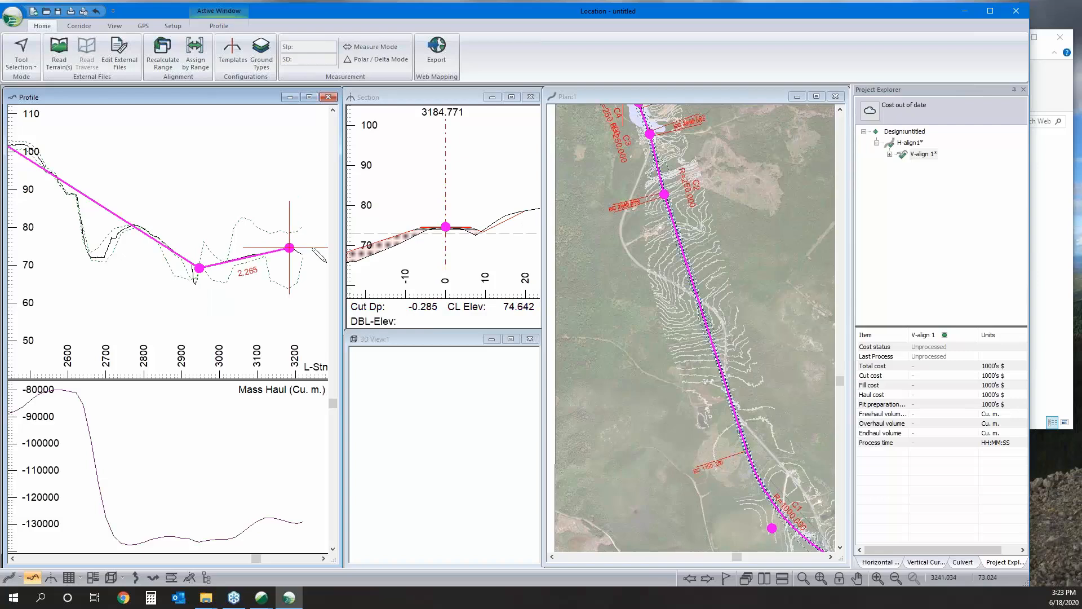
pyautogui.rightClick(182, 198)
pyautogui.moveTo(110, 174); pyautogui.dragTo(209, 216, button='middle')
pyautogui.click(188, 205)
pyautogui.scroll(-2, 148, 201)
pyautogui.scroll(-3, 171, 211)
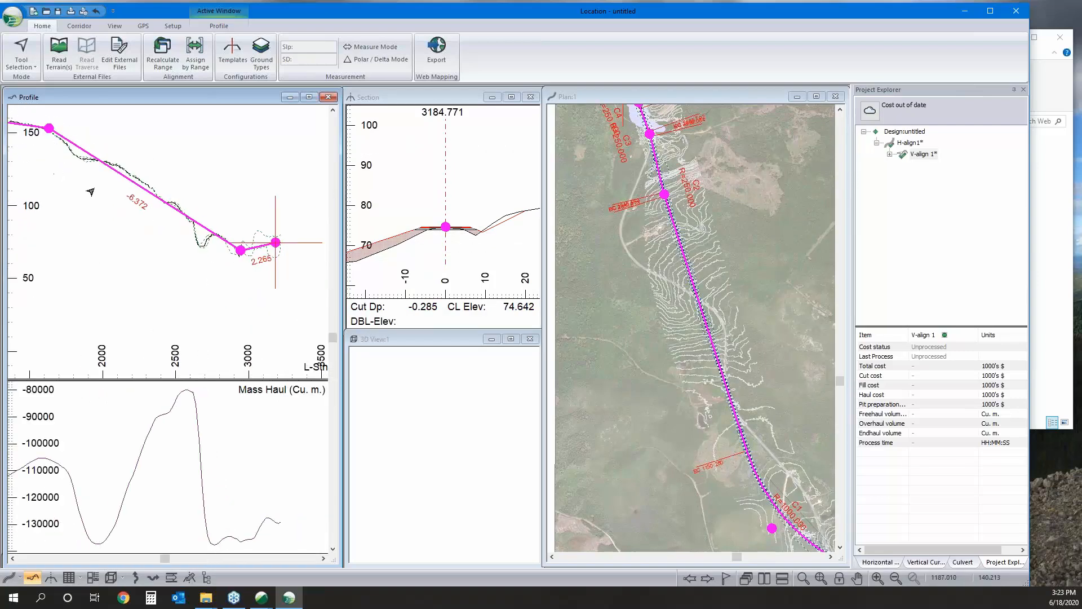
# Step: Apply parabolic vertical curves at the 80 km/hr design speed to the IPs at stations 2946.617 and 1632.038
pyautogui.scroll(-2, 90, 191)
pyautogui.moveTo(89, 191); pyautogui.dragTo(133, 201, button='middle')
pyautogui.click(924, 562)
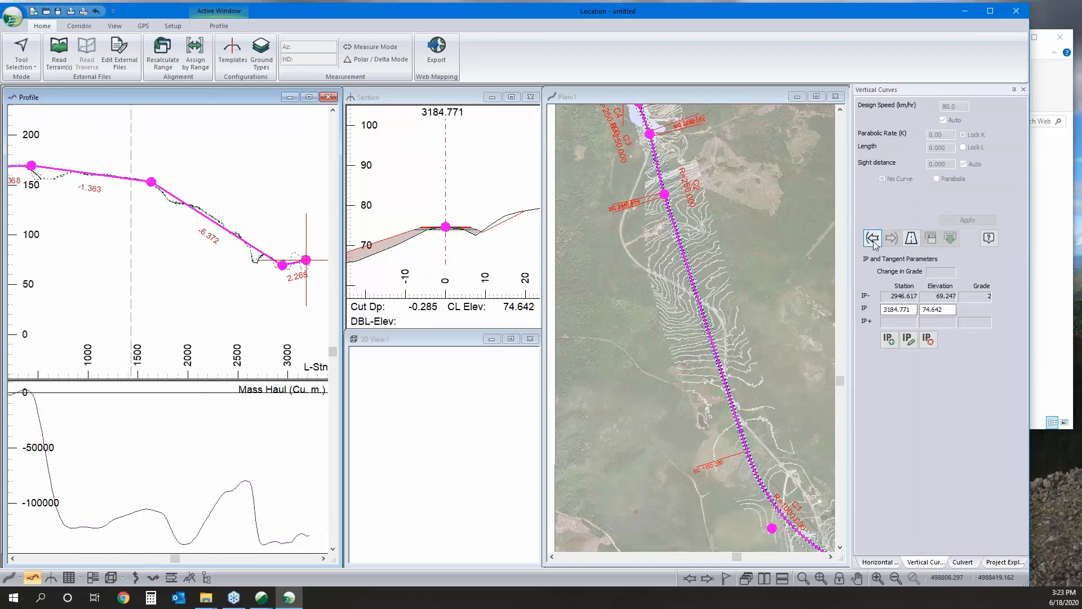
pyautogui.click(873, 237)
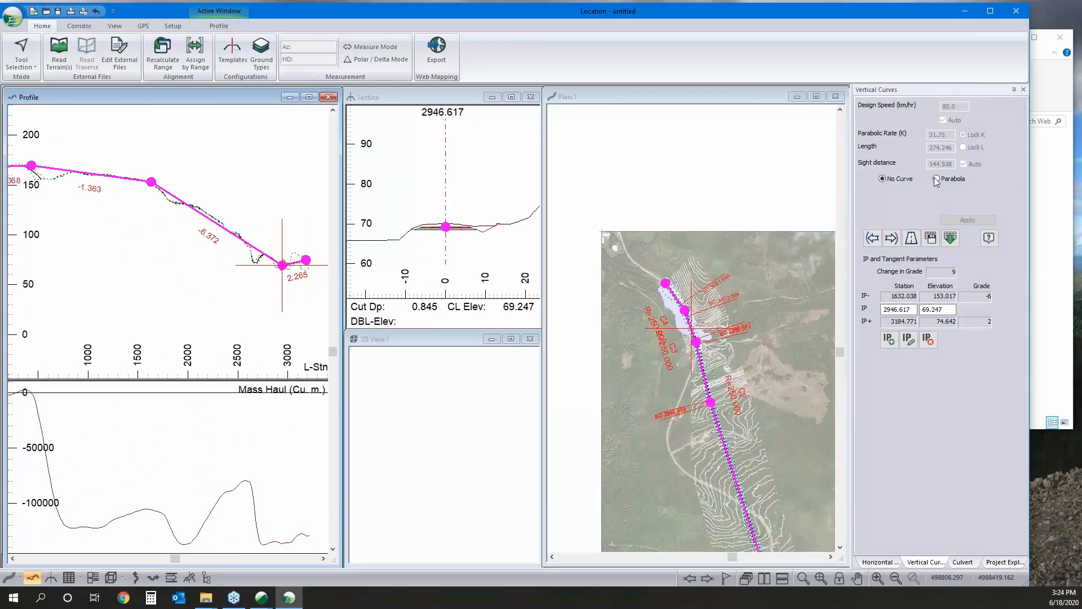
pyautogui.click(937, 179)
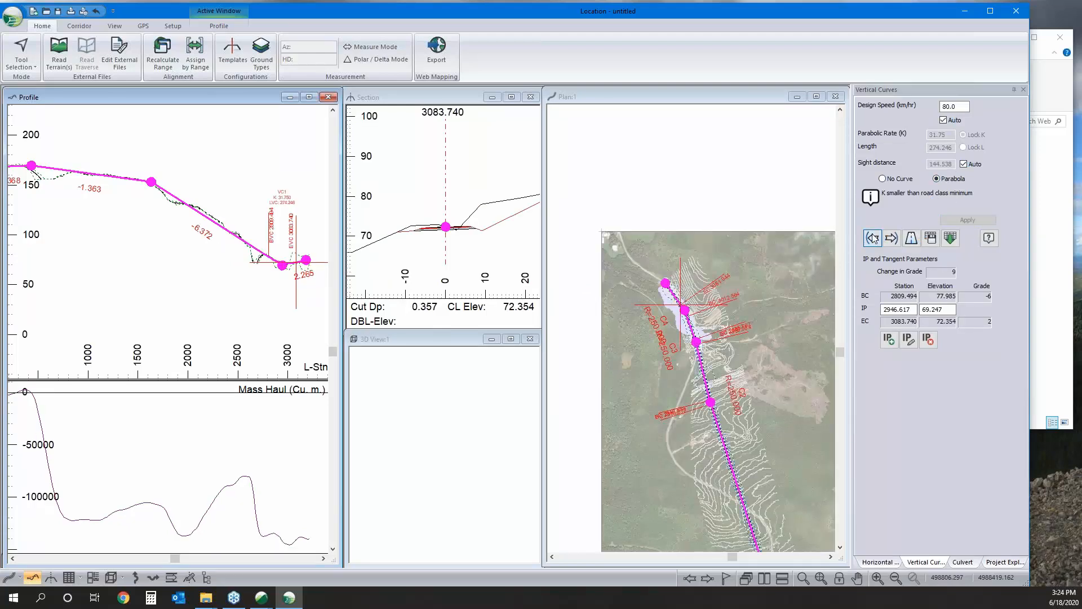
pyautogui.click(873, 237)
pyautogui.click(936, 179)
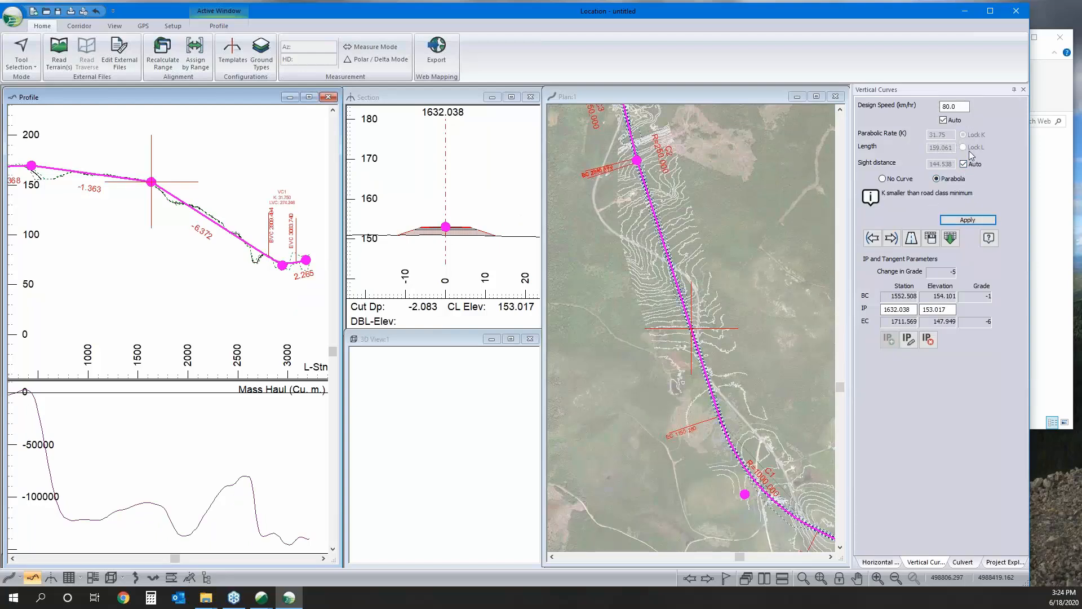
pyautogui.click(955, 220)
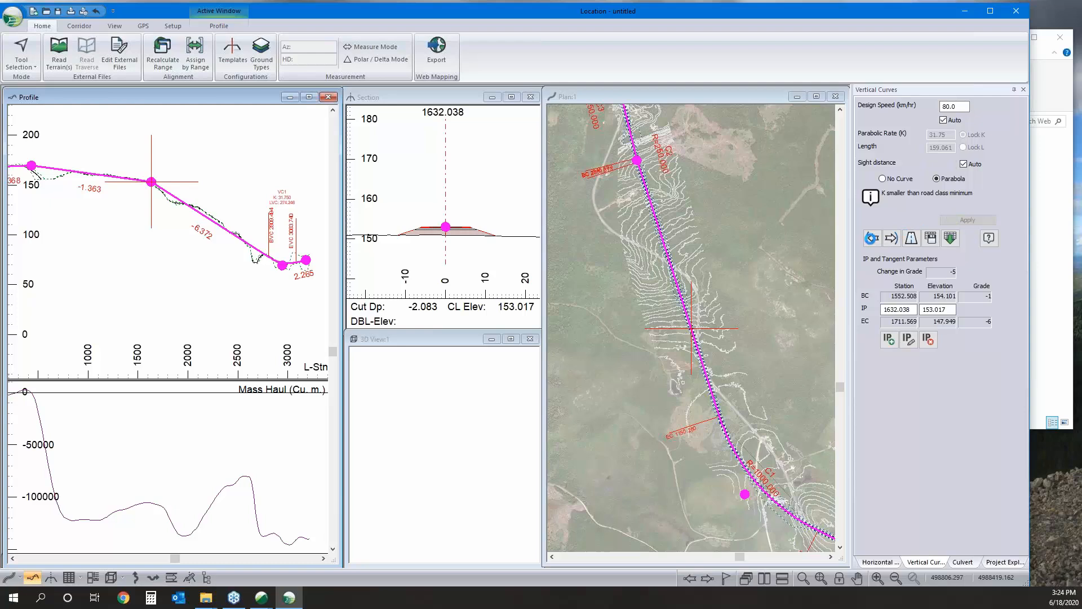
# Step: Give the vertical IP at station 429.113 a parabolic curve with automatic design off and its length locked at 100
pyautogui.click(872, 237)
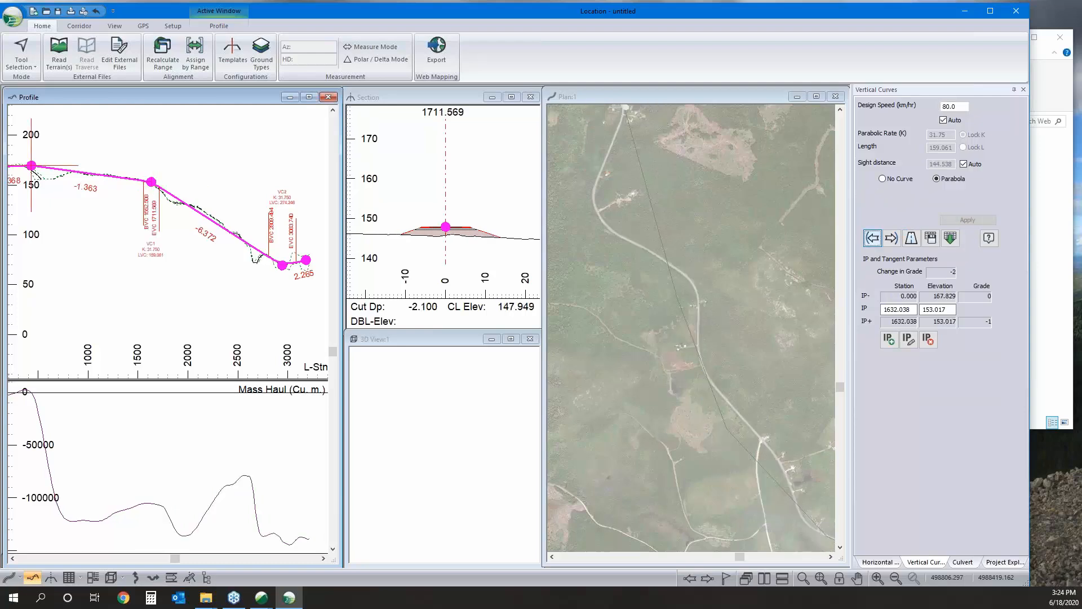
pyautogui.click(963, 164)
pyautogui.click(963, 165)
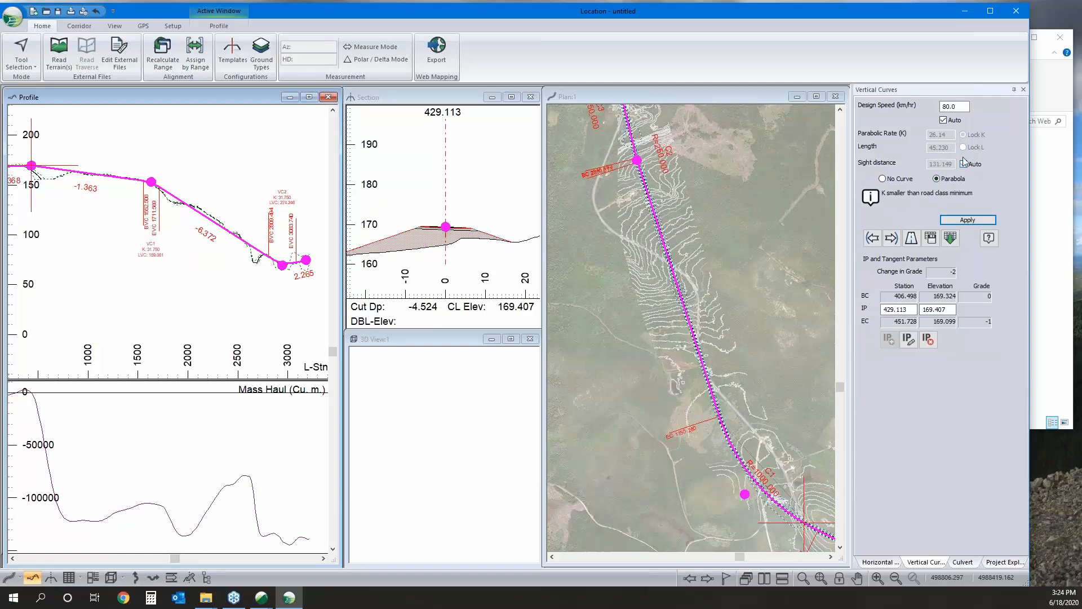
pyautogui.click(944, 121)
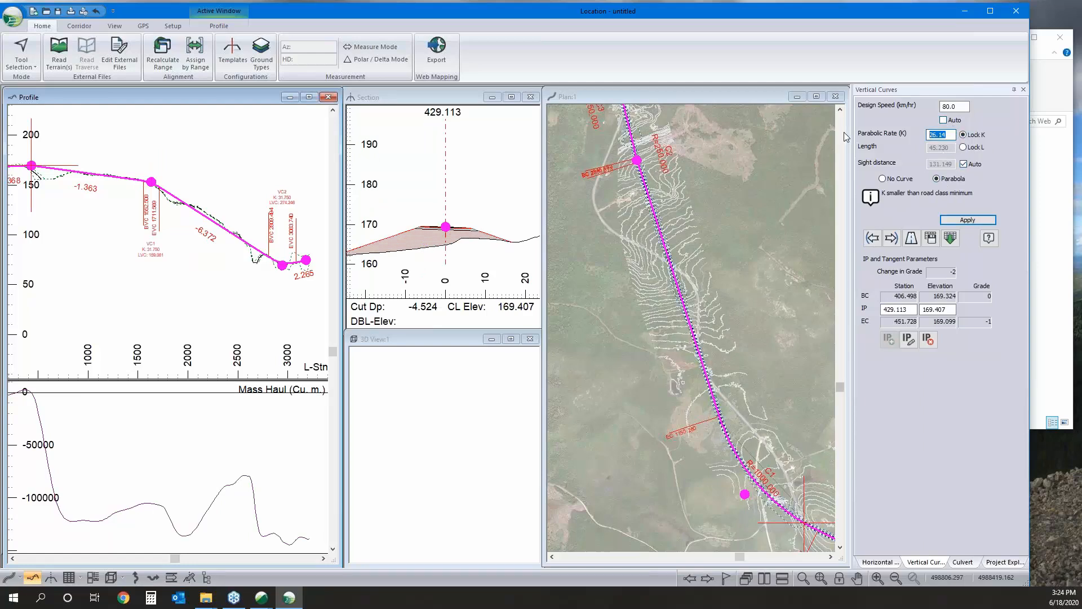
pyautogui.click(962, 147)
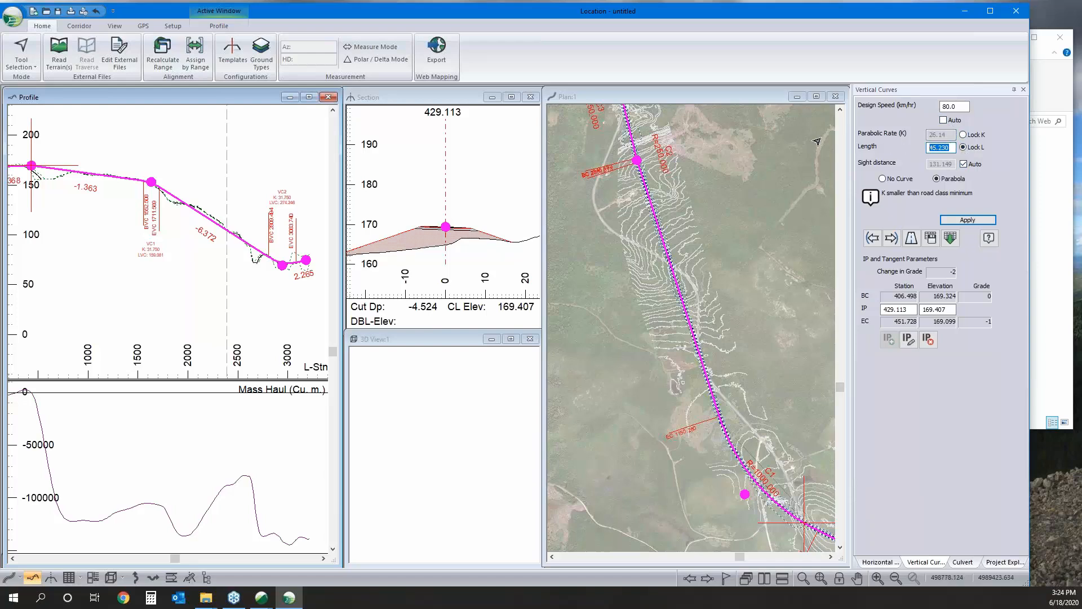
pyautogui.write('100')
pyautogui.press('Return')
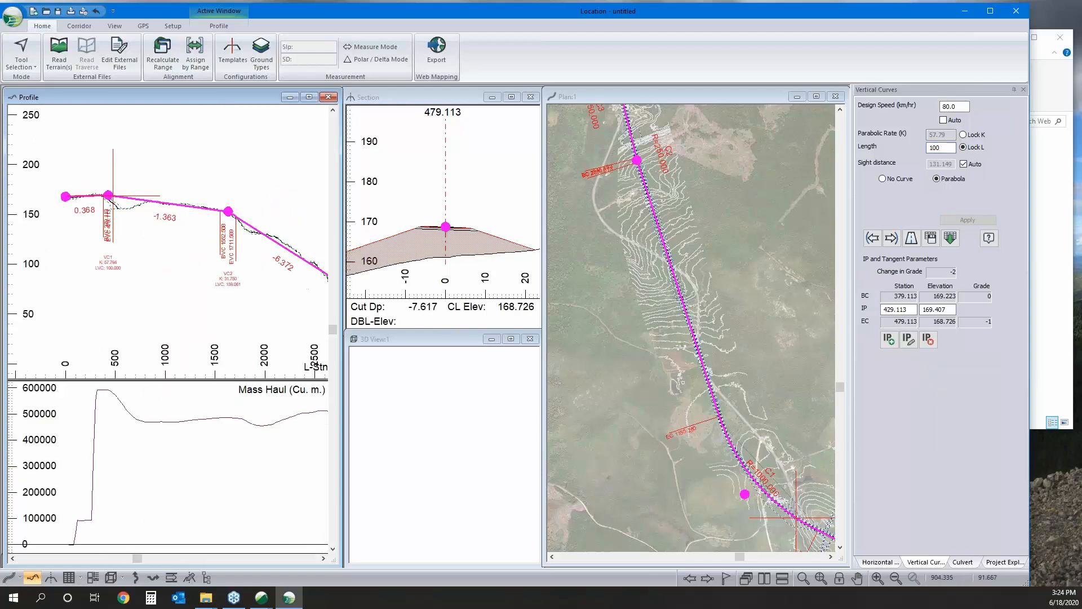
# Step: Activate the Add/Edit IP tool in plan and shift the horizontal IP of curve C1 slightly
pyautogui.moveTo(96, 290); pyautogui.dragTo(39, 289, button='middle')
pyautogui.scroll(-1, 38, 288)
pyautogui.moveTo(602, 373); pyautogui.dragTo(558, 325, button='middle')
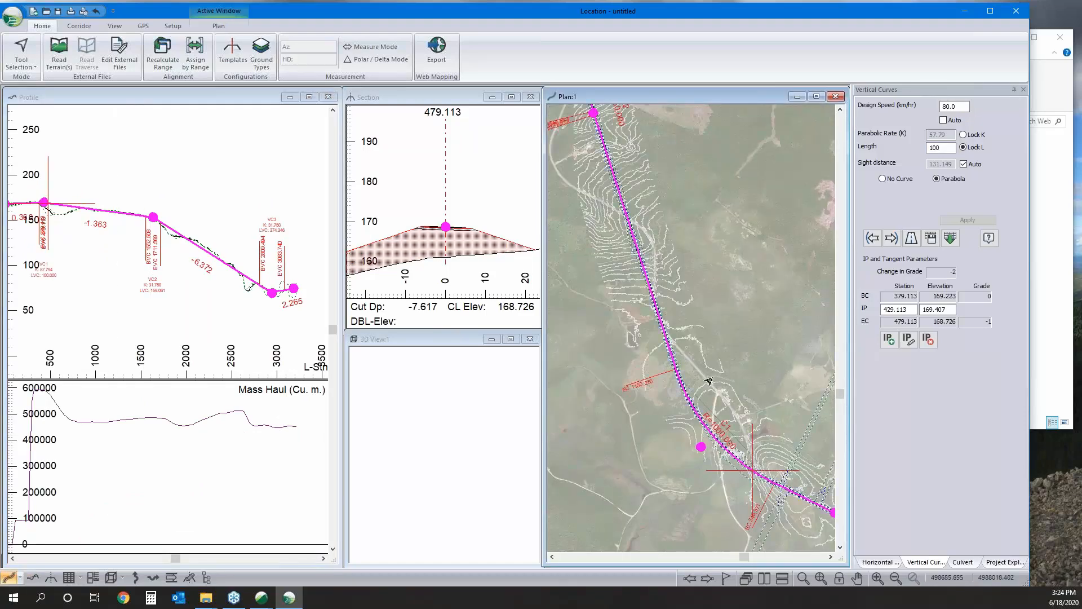
pyautogui.scroll(1, 776, 405)
pyautogui.moveTo(775, 405); pyautogui.dragTo(696, 377, button='middle')
pyautogui.rightClick(700, 373)
pyautogui.click(726, 385)
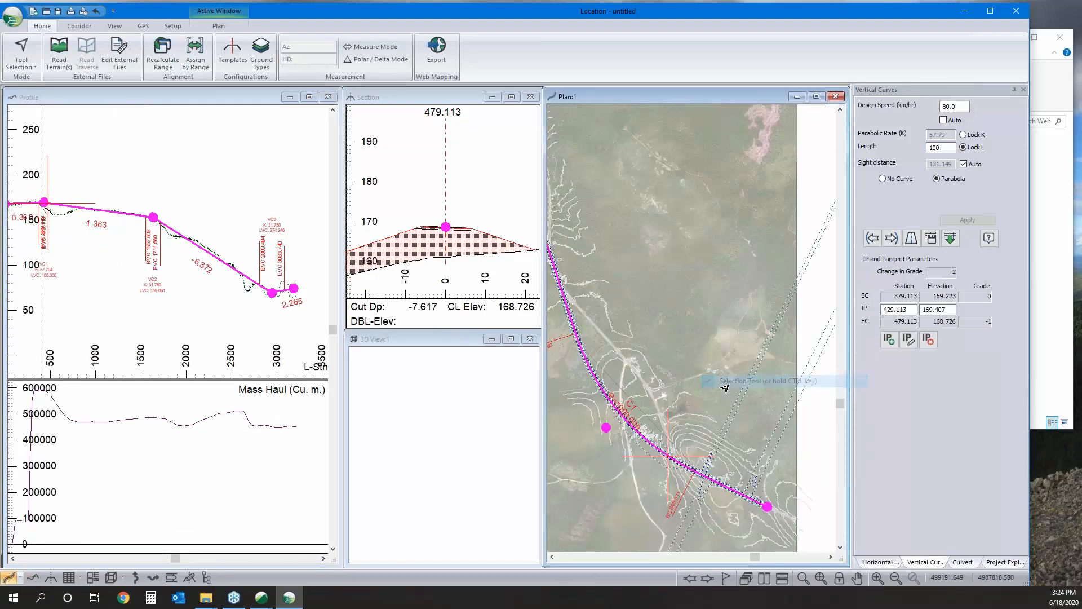
pyautogui.rightClick(726, 388)
pyautogui.click(744, 403)
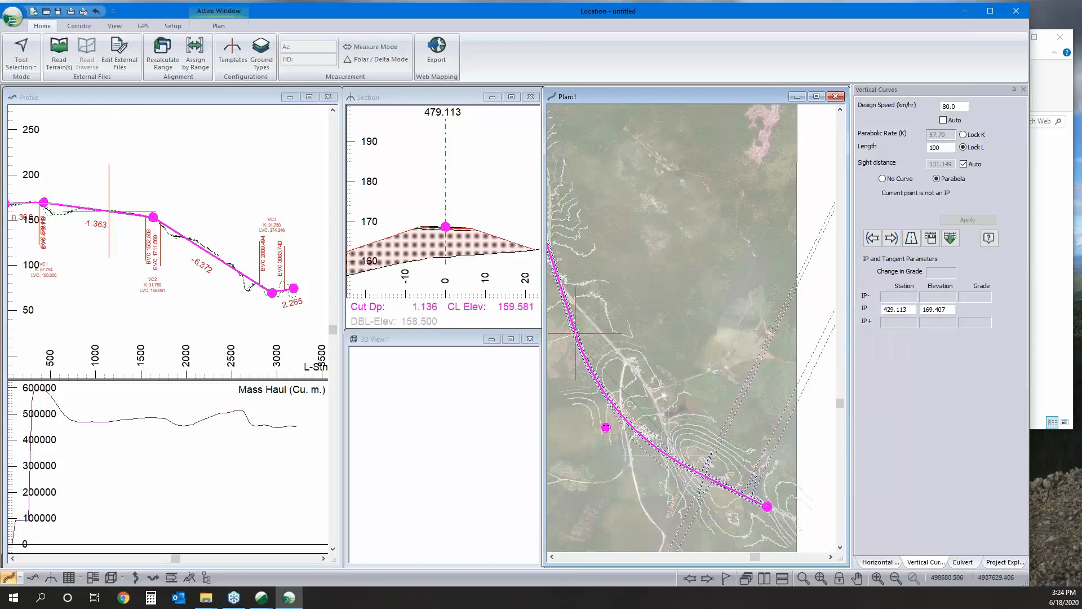
pyautogui.click(609, 428)
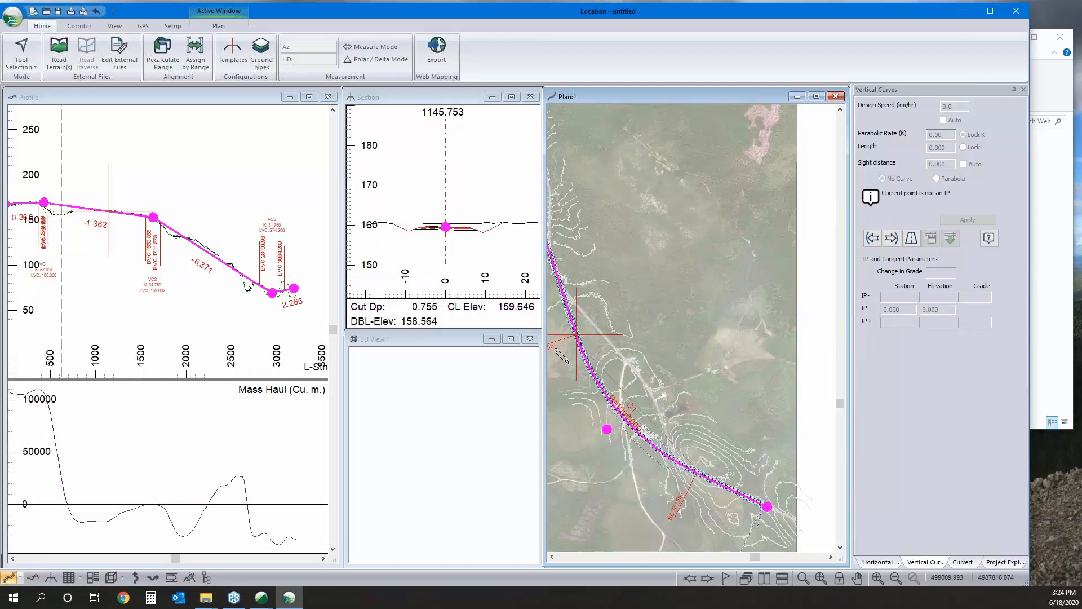
# Step: Restore the Selection tool in the profile, then select station 220 in plan and inspect the alignment's start there
pyautogui.moveTo(184, 235); pyautogui.dragTo(372, 282, button='middle')
pyautogui.rightClick(188, 203)
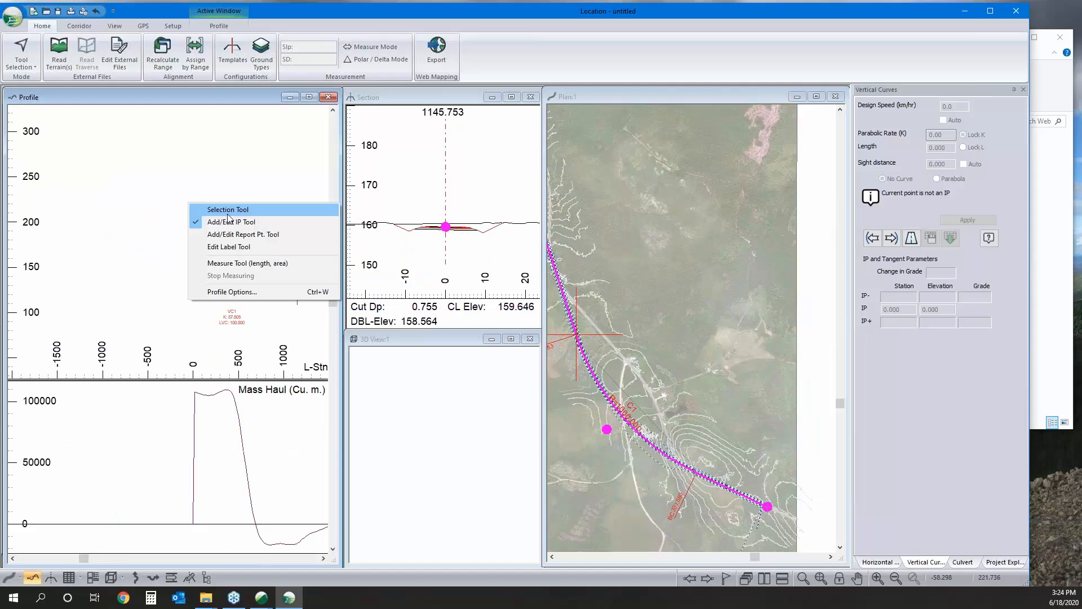
pyautogui.click(228, 211)
pyautogui.moveTo(756, 502); pyautogui.dragTo(714, 421, button='middle')
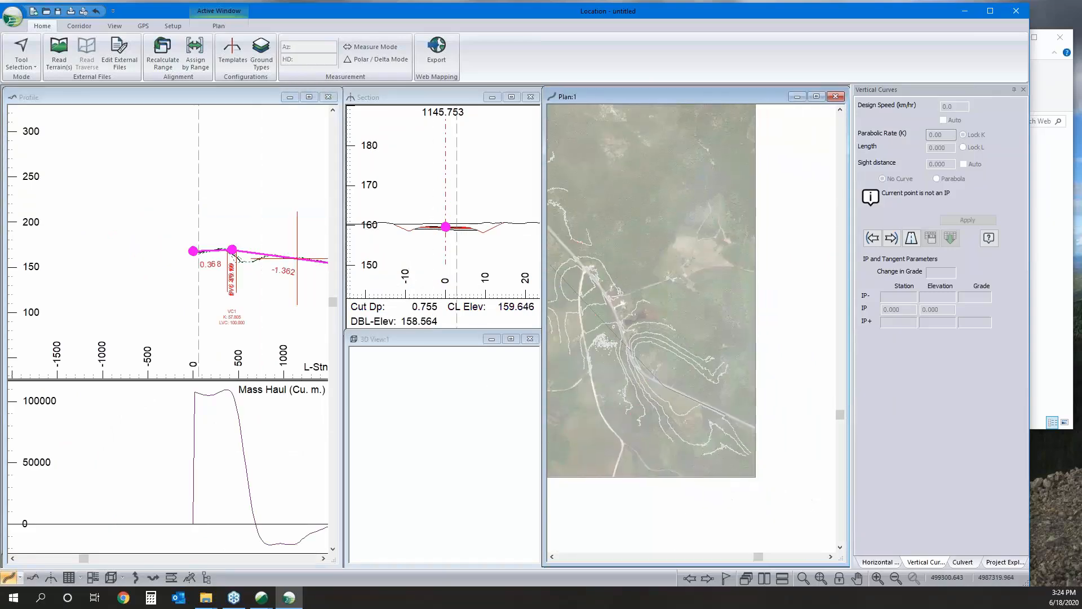
pyautogui.scroll(4, 713, 421)
pyautogui.moveTo(621, 389); pyautogui.dragTo(789, 461, button='middle')
pyautogui.moveTo(701, 394); pyautogui.dragTo(679, 389, button='middle')
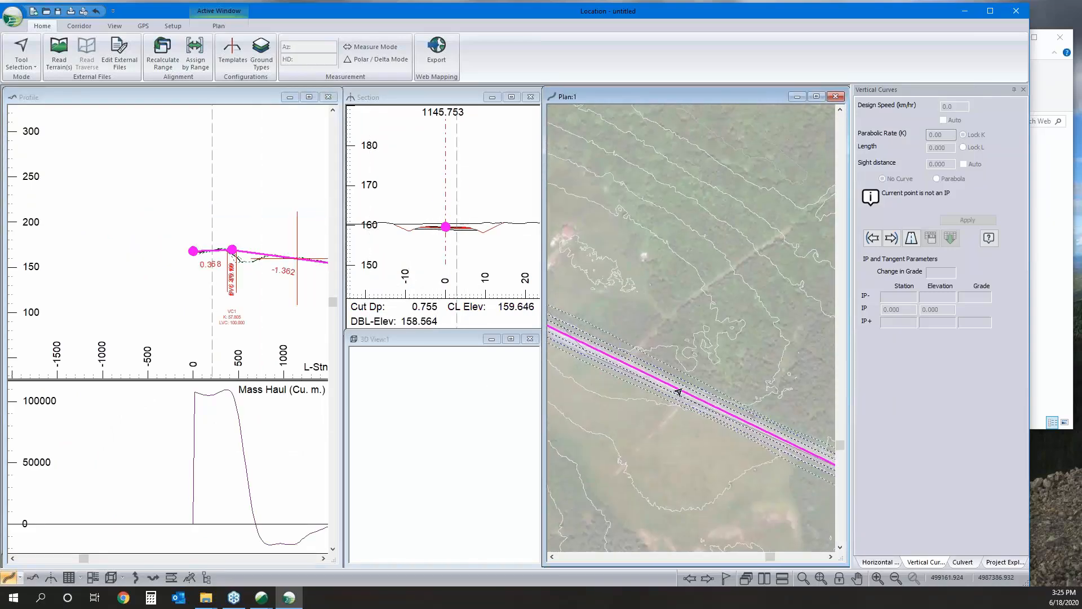
pyautogui.click(675, 388)
pyautogui.scroll(-3, 666, 376)
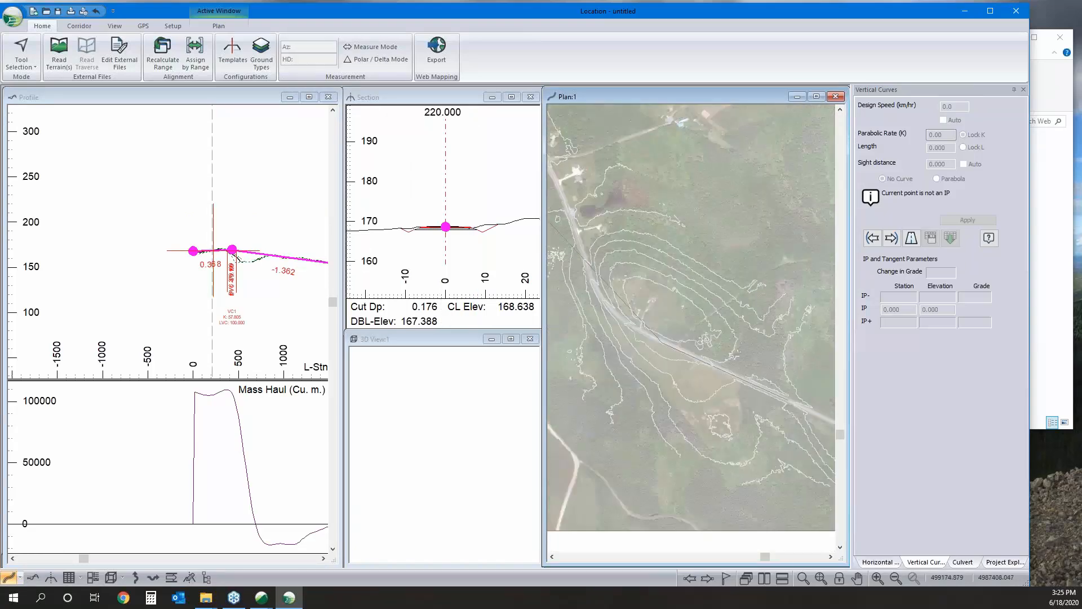
pyautogui.scroll(3, 695, 357)
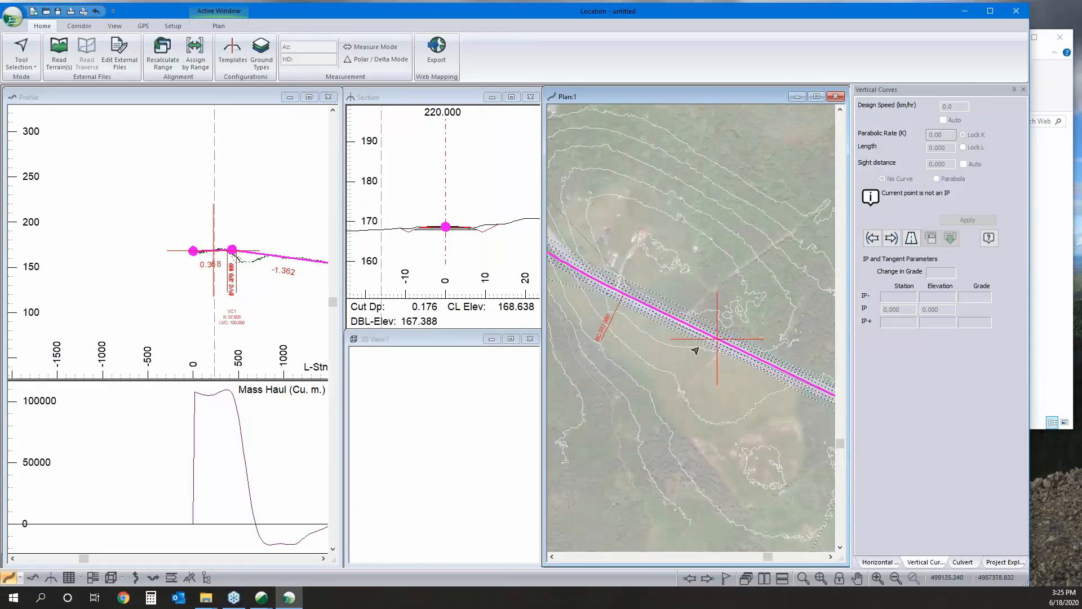
pyautogui.scroll(-1, 693, 349)
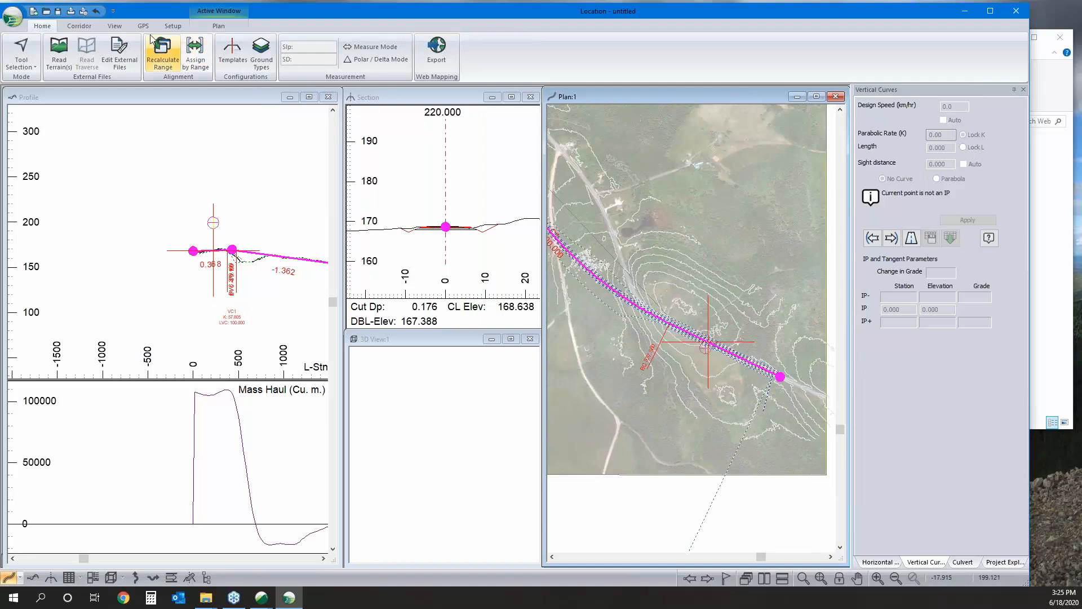
# Step: Delete all point types in the range from the alignment's start to station 220
pyautogui.click(79, 26)
pyautogui.click(225, 53)
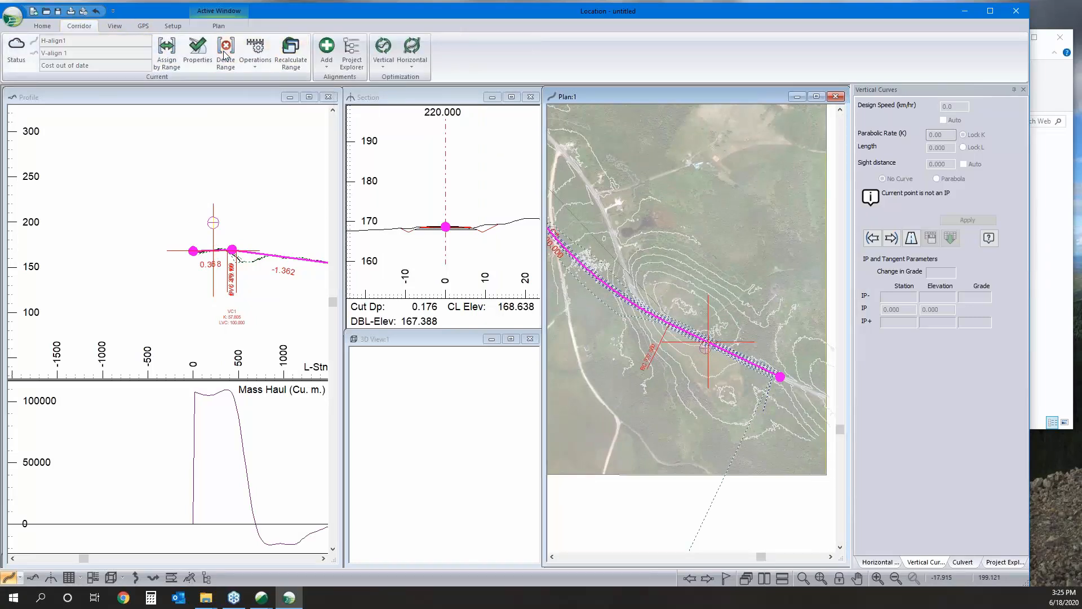
pyautogui.moveTo(494, 272); pyautogui.dragTo(414, 274)
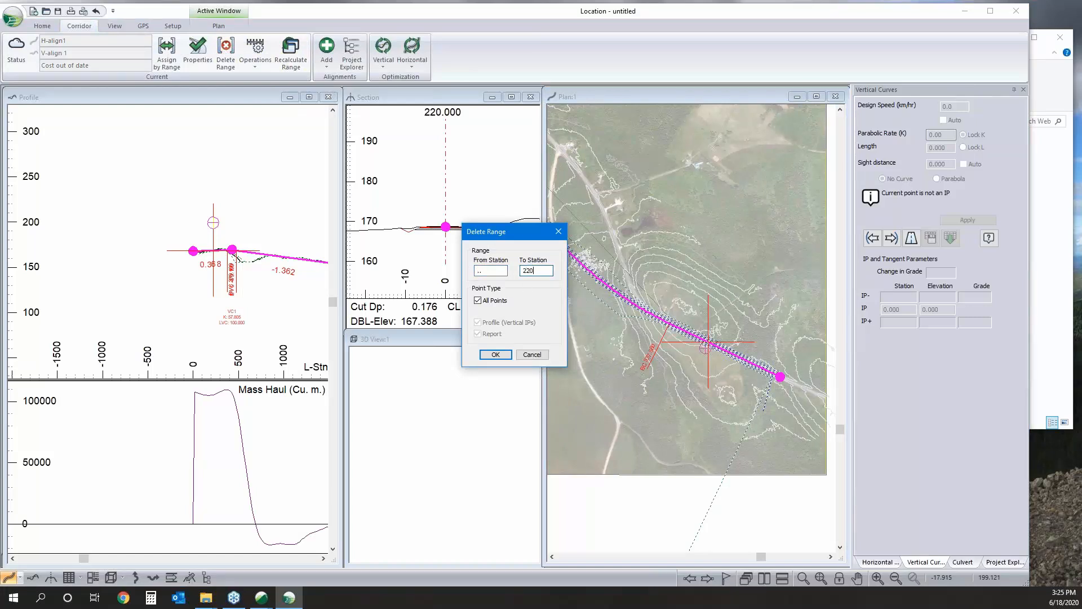
pyautogui.click(495, 354)
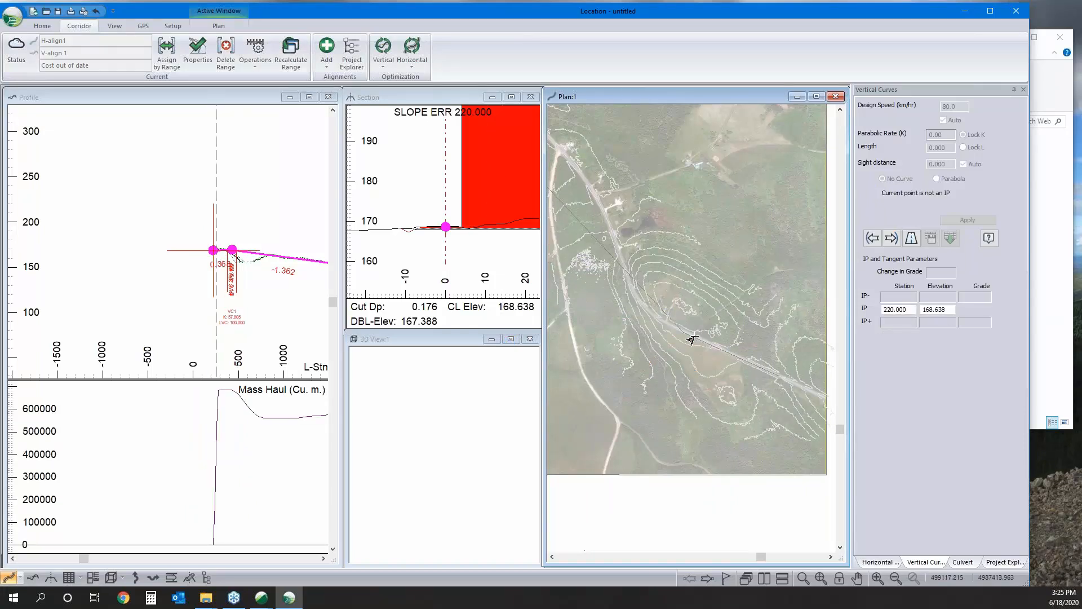
# Step: Move the vertical IP at station 429 to about station 342.8, elevation 170.3, then restore the Selection tool in plan
pyautogui.scroll(3, 691, 335)
pyautogui.rightClick(768, 297)
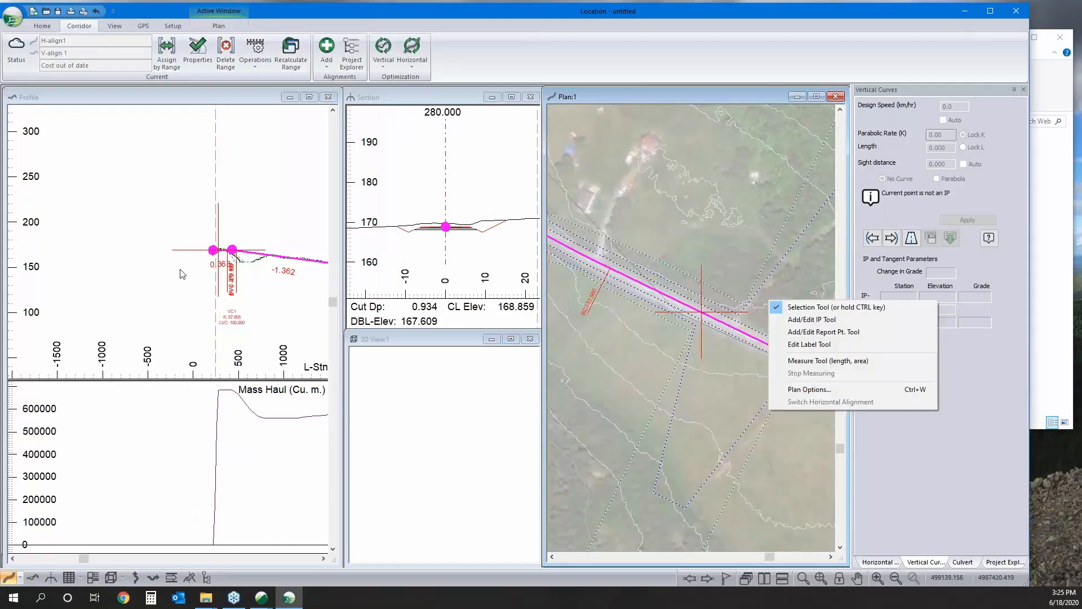
pyautogui.rightClick(186, 272)
pyautogui.click(214, 288)
pyautogui.scroll(5, 216, 253)
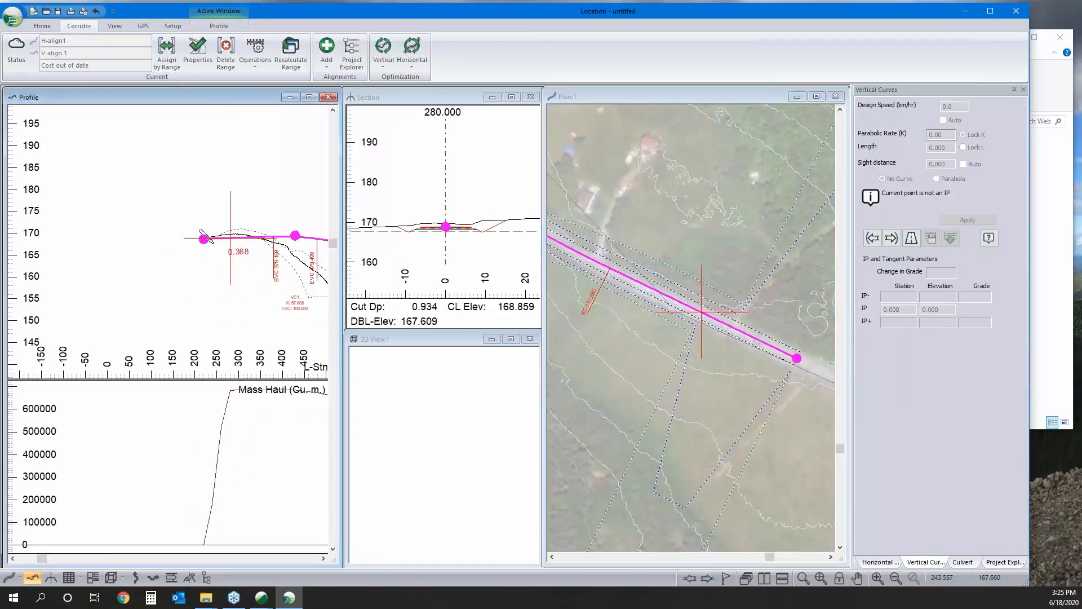
pyautogui.moveTo(292, 235); pyautogui.dragTo(257, 231)
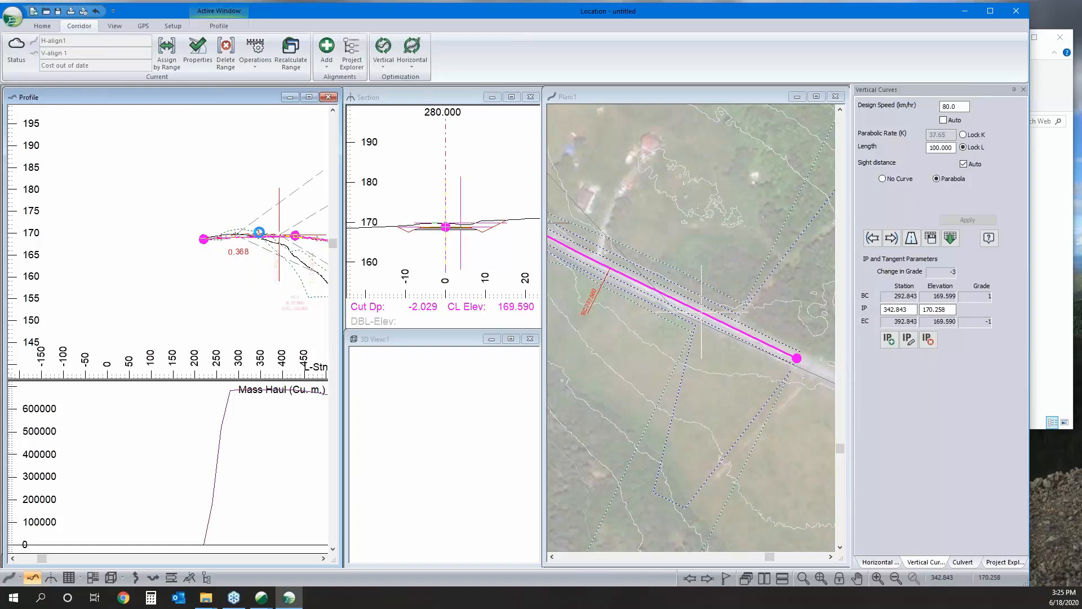
pyautogui.rightClick(649, 193)
pyautogui.click(679, 200)
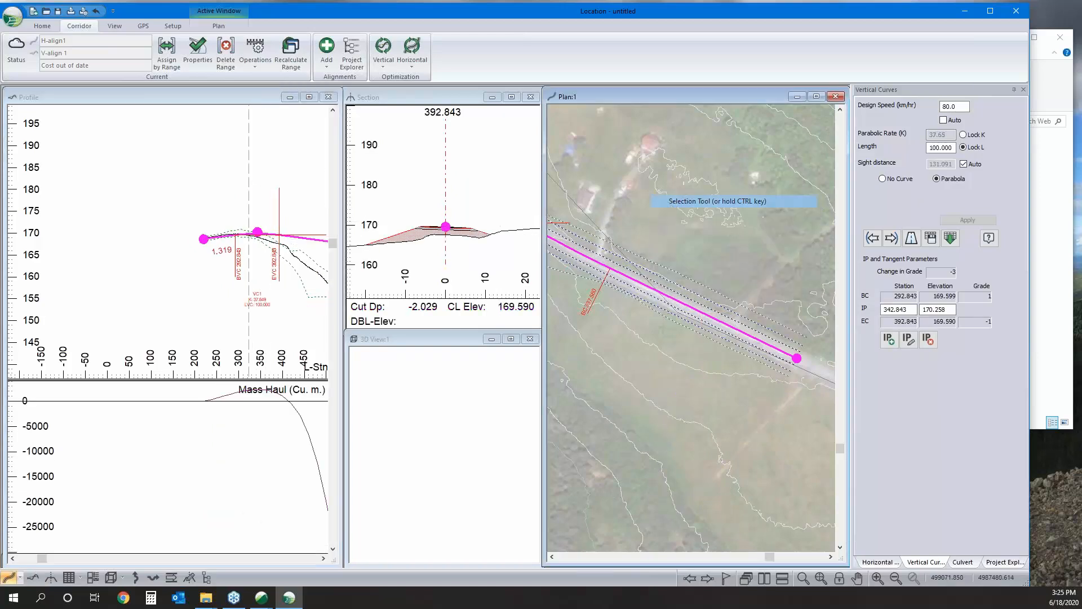
# Step: Move the vertical IP at station 1632 to about station 1493.6, elevation 155.1, using the Add/Edit IP tool
pyautogui.scroll(-5, 709, 241)
pyautogui.scroll(-5, 725, 259)
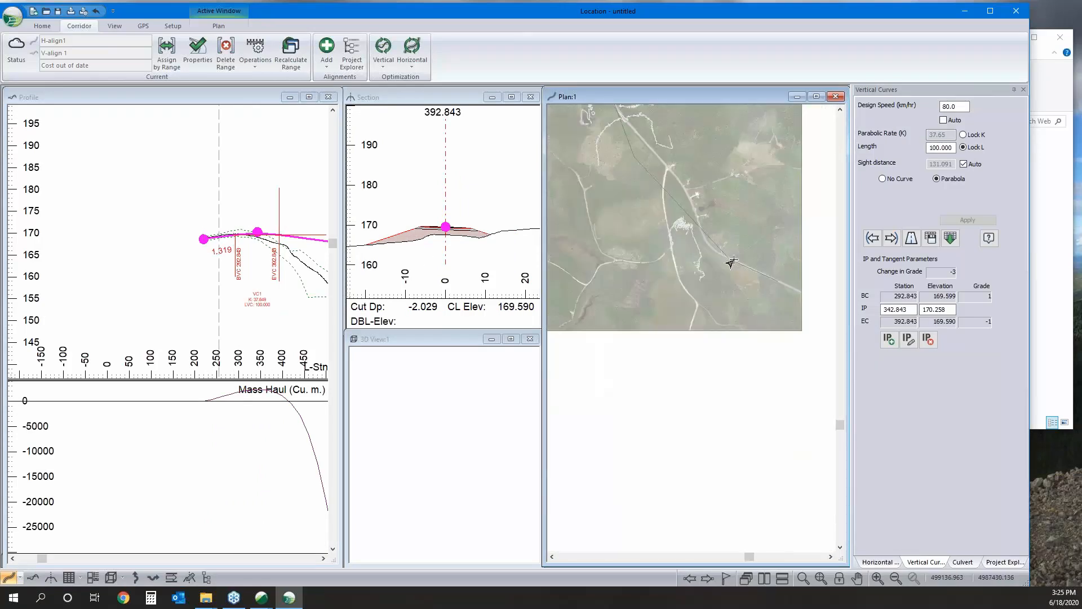
pyautogui.click(213, 284)
pyautogui.scroll(-10, 213, 283)
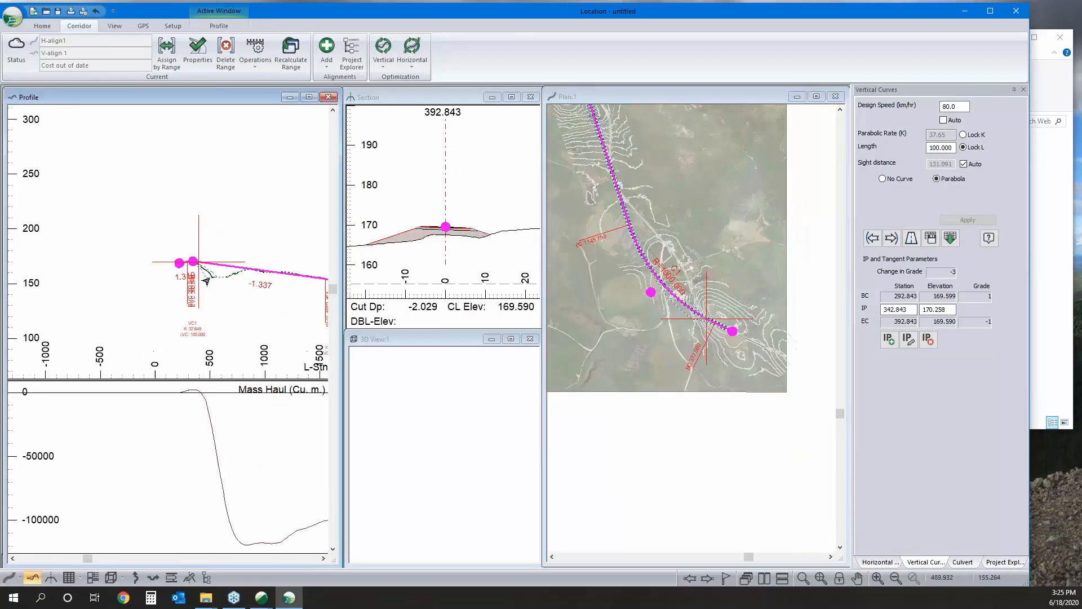
pyautogui.moveTo(142, 314); pyautogui.dragTo(175, 276, button='middle')
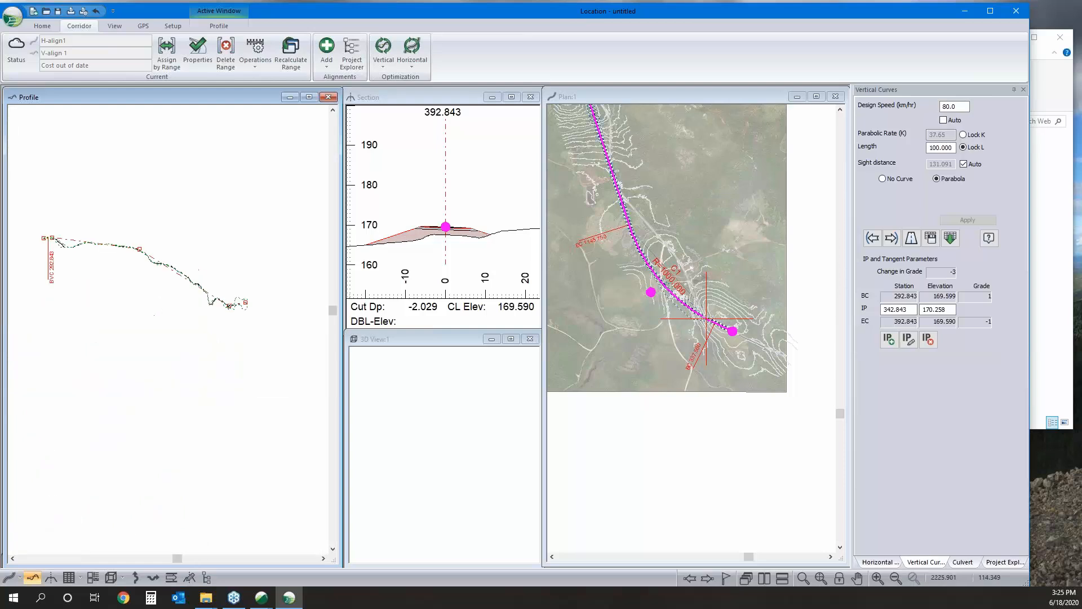
pyautogui.rightClick(152, 273)
pyautogui.click(174, 293)
pyautogui.scroll(2, 149, 261)
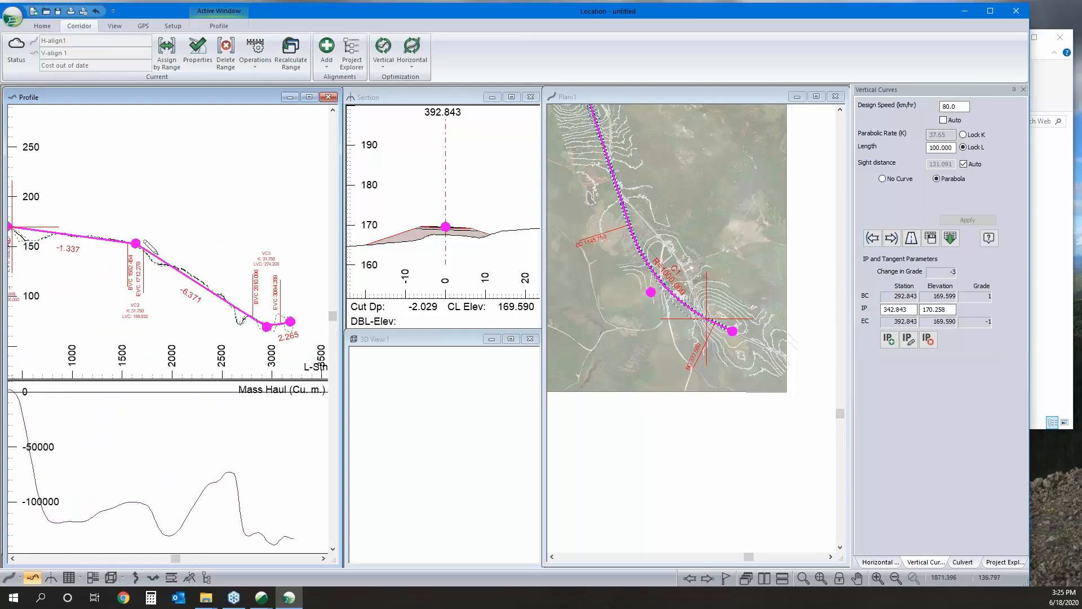
pyautogui.scroll(2, 150, 247)
pyautogui.click(128, 234)
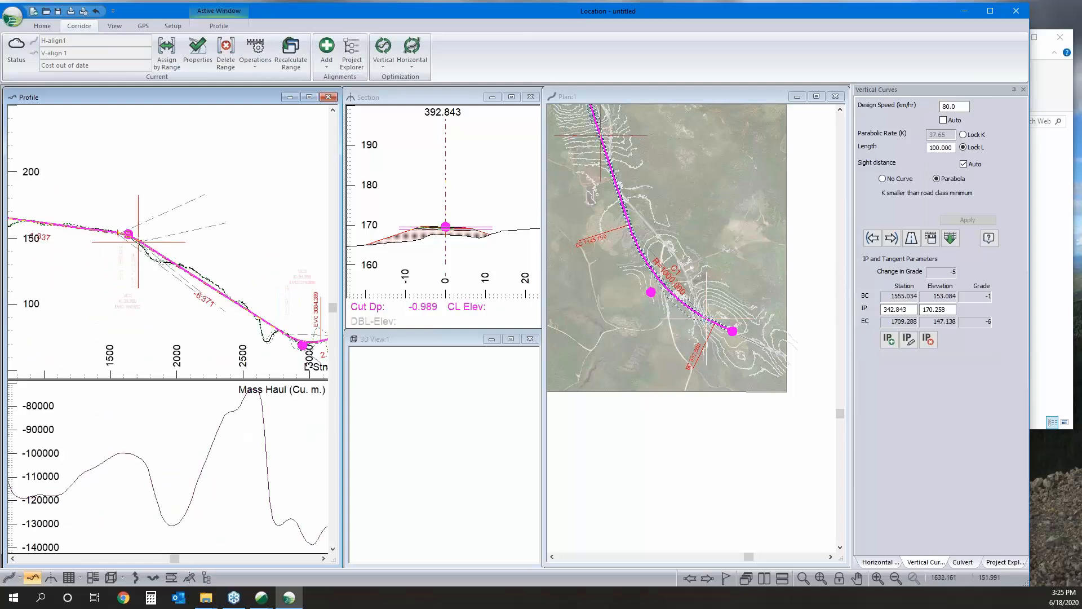
pyautogui.moveTo(128, 234); pyautogui.dragTo(110, 231)
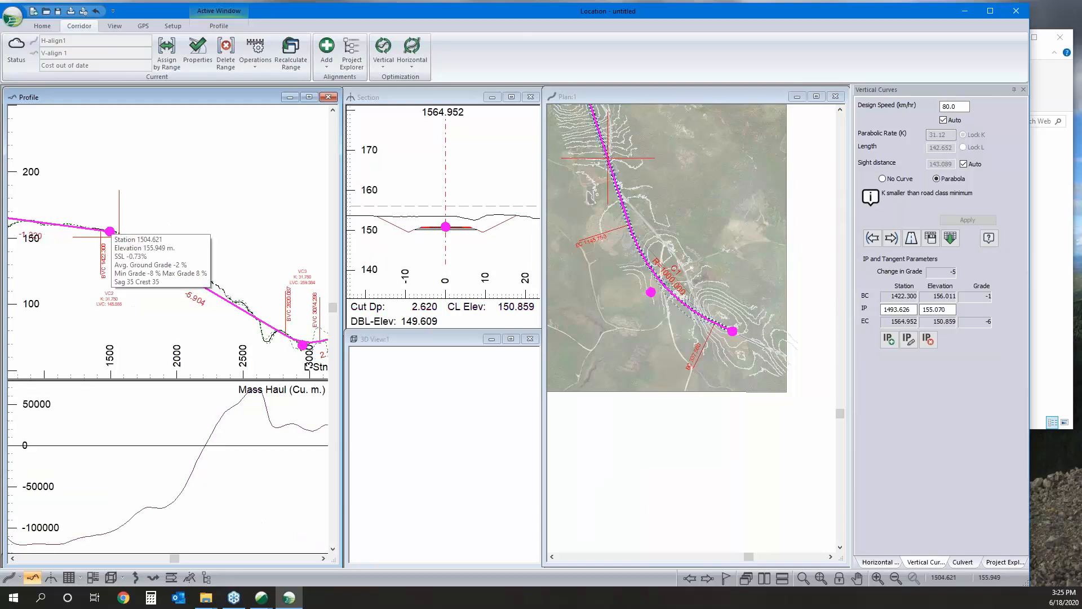
# Step: Restore the Selection tool in the profile
pyautogui.scroll(-1, 184, 236)
pyautogui.moveTo(185, 237); pyautogui.dragTo(136, 221, button='middle')
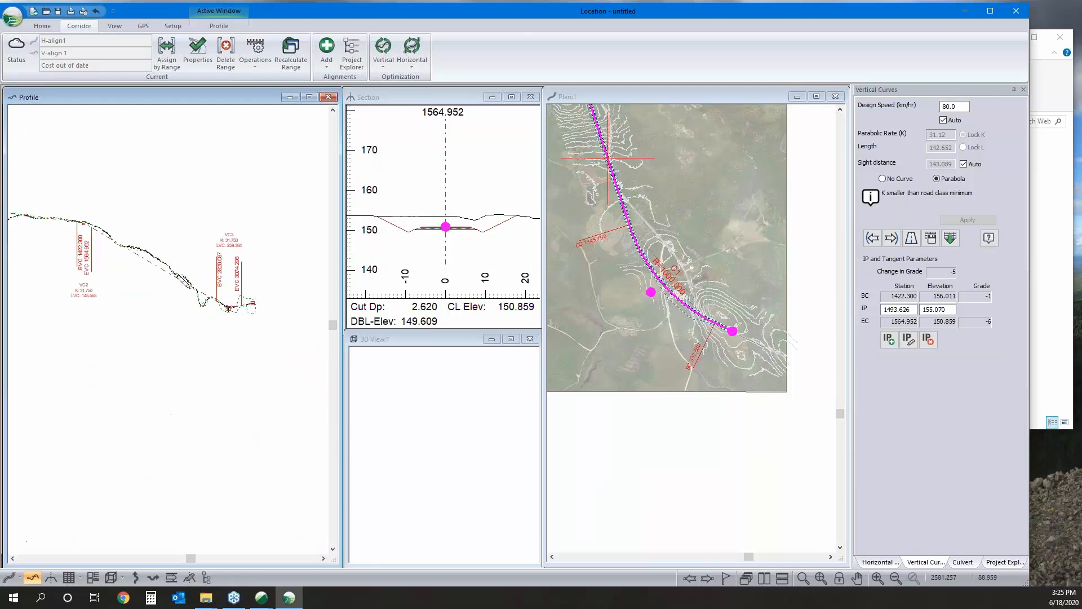
pyautogui.scroll(1, 228, 309)
pyautogui.rightClick(239, 252)
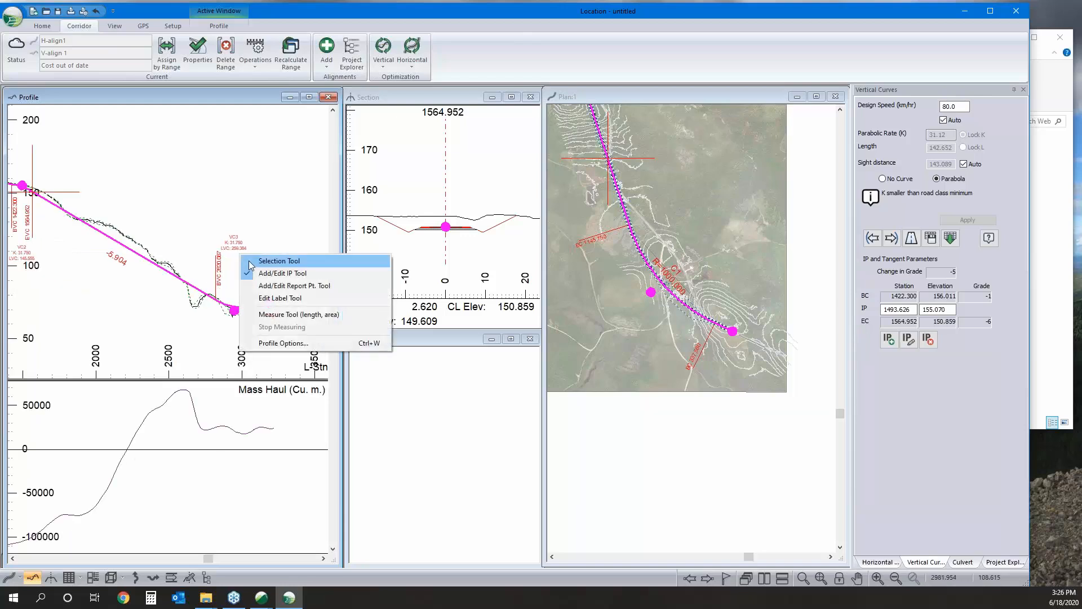
pyautogui.click(252, 262)
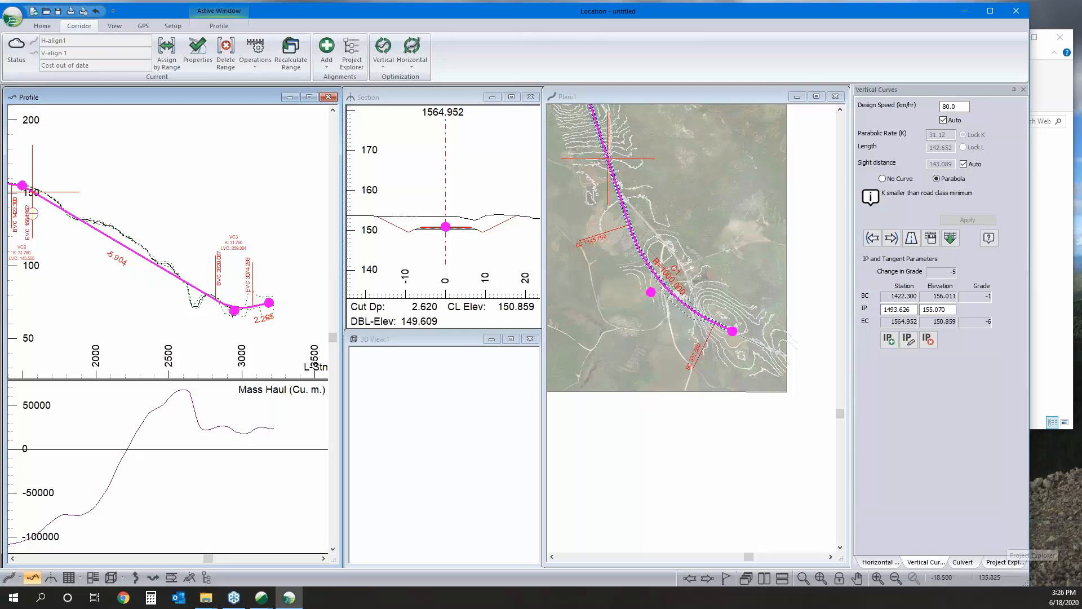
# Step: Show the Project Explorer and recalculate the design so the costs of V-align 1 are updated
pyautogui.scroll(-1, 207, 246)
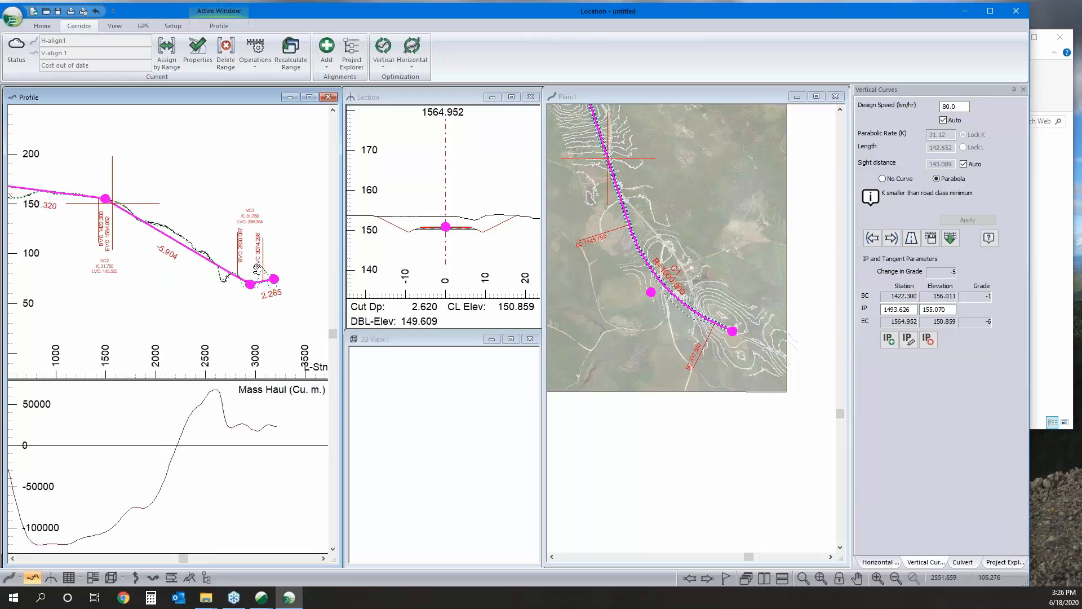
pyautogui.moveTo(258, 270); pyautogui.dragTo(331, 297, button='middle')
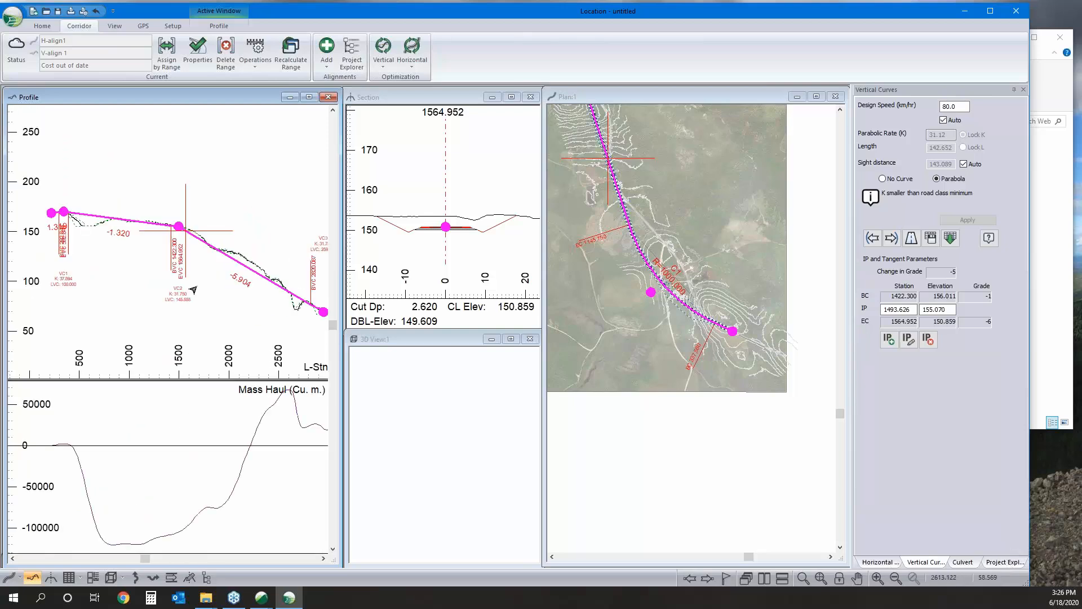
pyautogui.click(1003, 562)
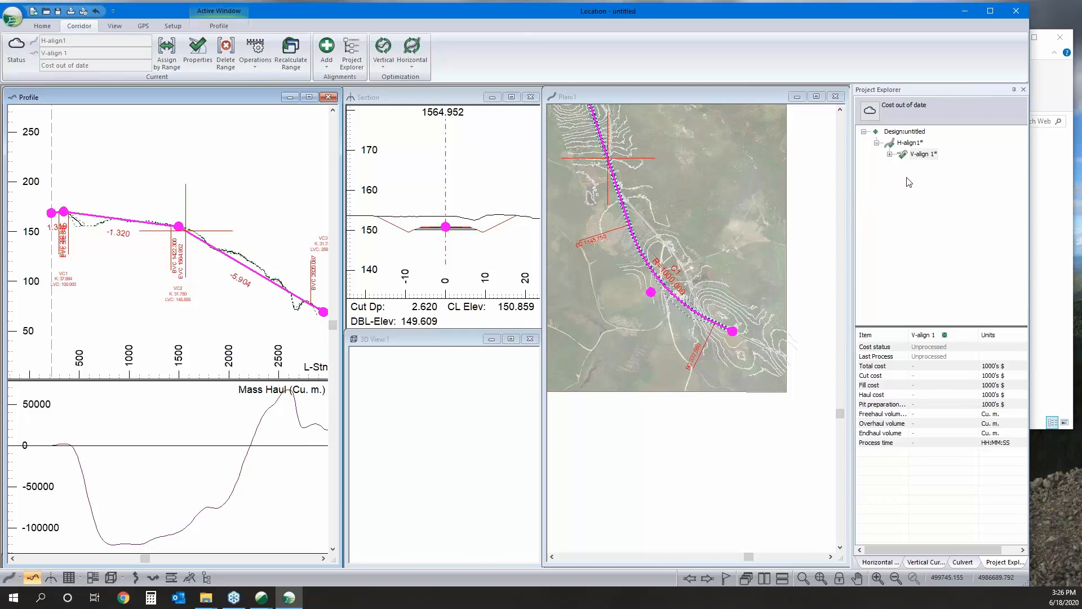
pyautogui.click(291, 54)
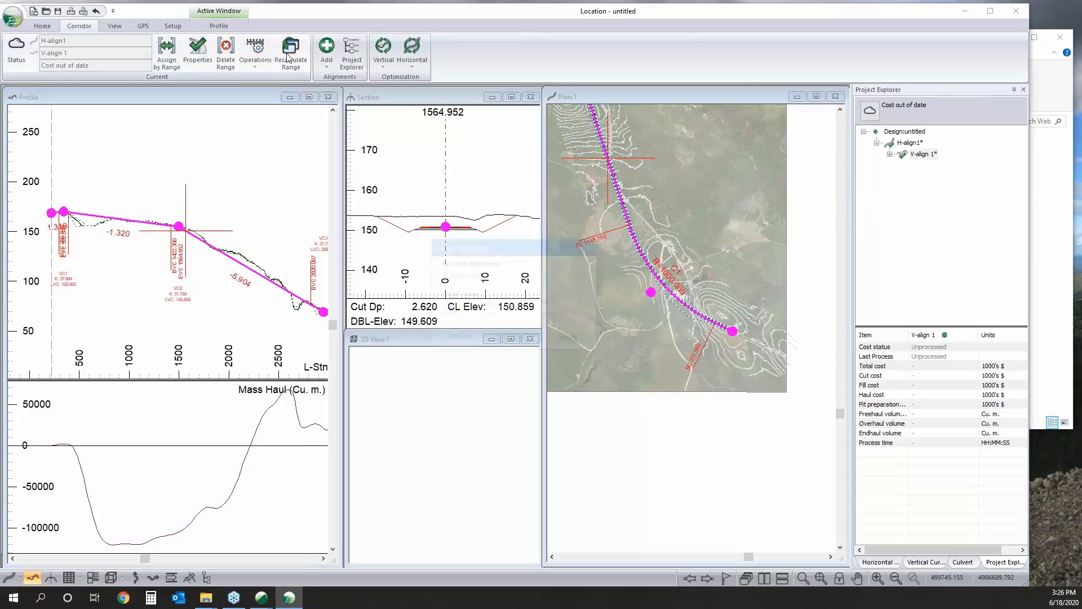
pyautogui.click(519, 340)
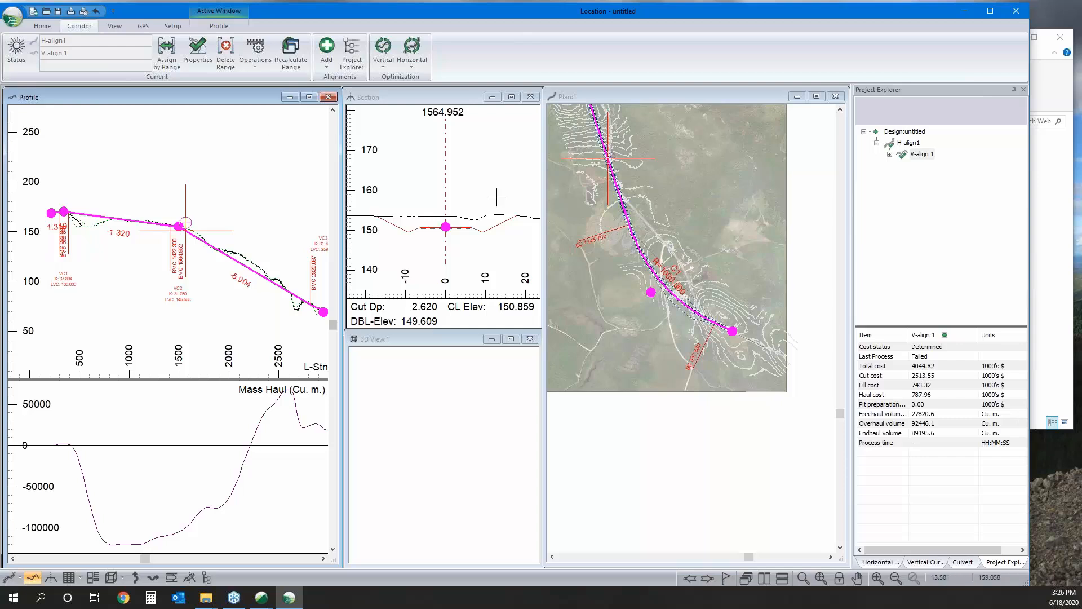
# Step: Create a new vertical optimization alignment from V-align 1 under H-align1
pyautogui.moveTo(771, 344); pyautogui.dragTo(783, 391, button='middle')
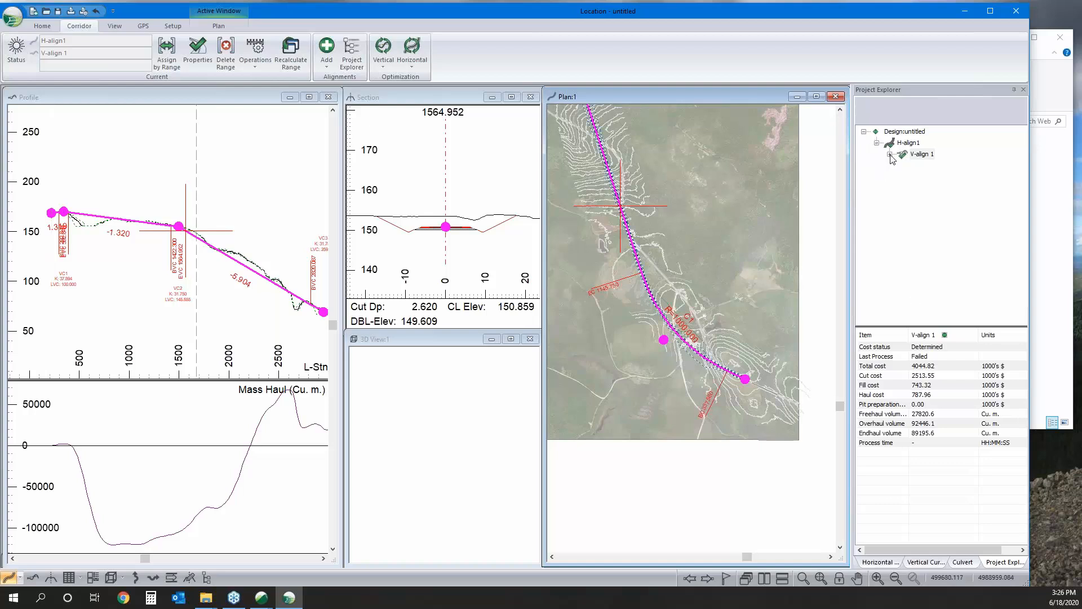
pyautogui.rightClick(920, 158)
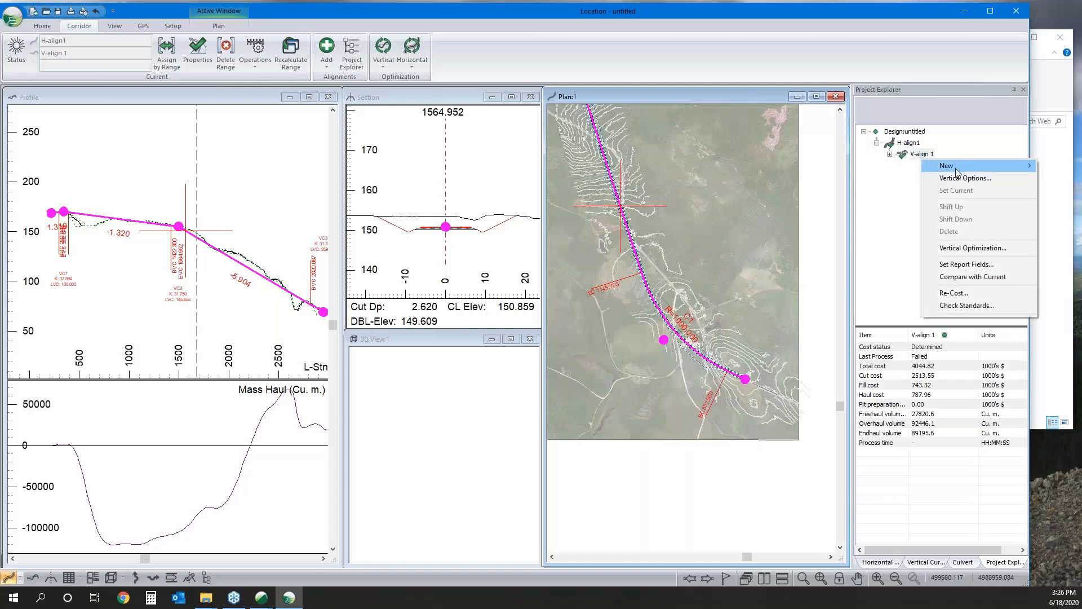
pyautogui.moveTo(957, 170)
pyautogui.click(882, 169)
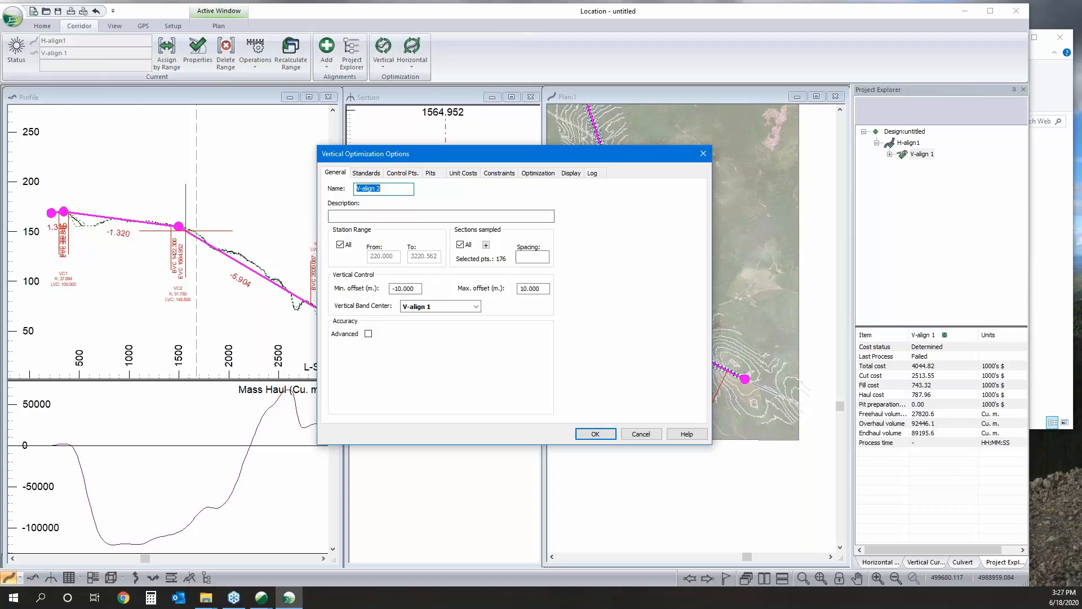
# Step: Sample the sections at a spacing of 20 instead of all, and choose the vertical band center for V-align 2
pyautogui.click(458, 244)
pyautogui.click(543, 255)
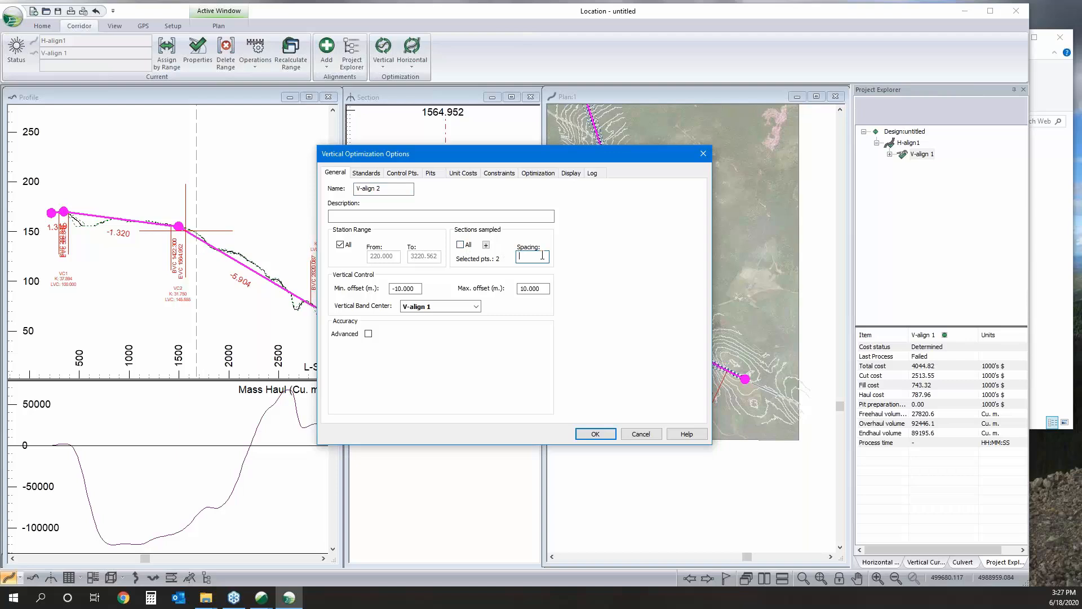
pyautogui.write('20')
pyautogui.click(414, 311)
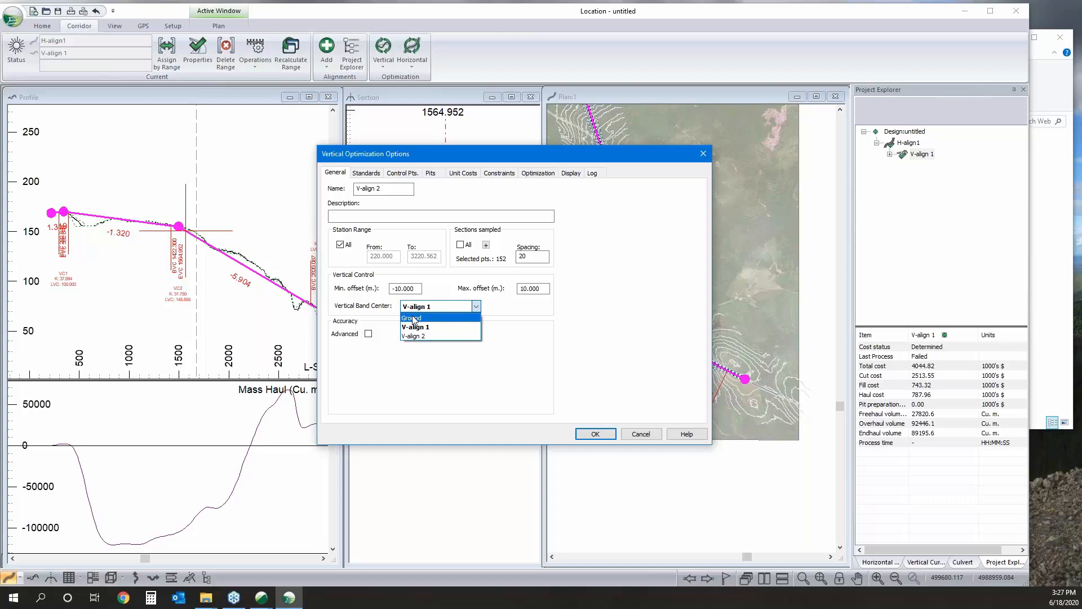
pyautogui.click(497, 308)
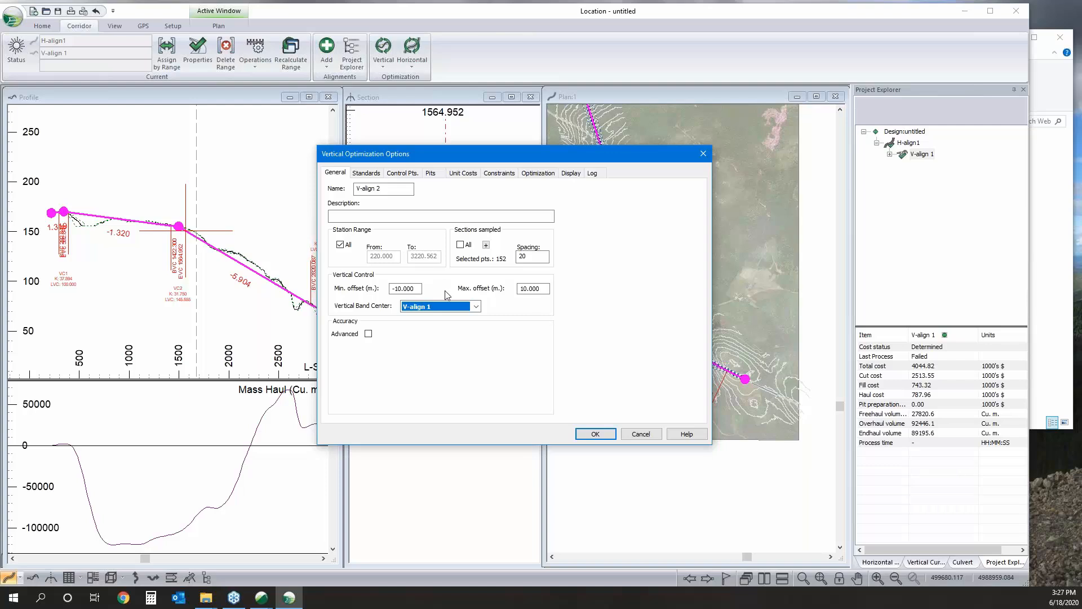
pyautogui.click(442, 306)
pyautogui.click(442, 321)
# Step: In the optimization standards, try another minimum sag curvature, reset it to 35, and select the Curves [Fast] type
pyautogui.click(365, 175)
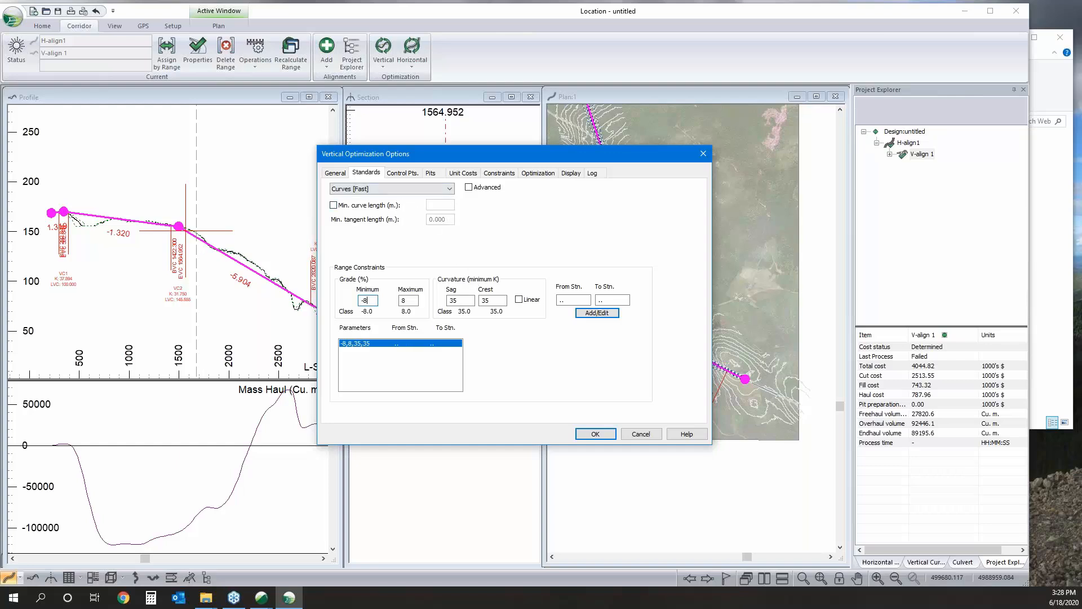
pyautogui.click(460, 301)
pyautogui.write('11')
pyautogui.write('2')
pyautogui.doubleClick(454, 299)
pyautogui.write('35')
pyautogui.click(563, 300)
pyautogui.click(404, 192)
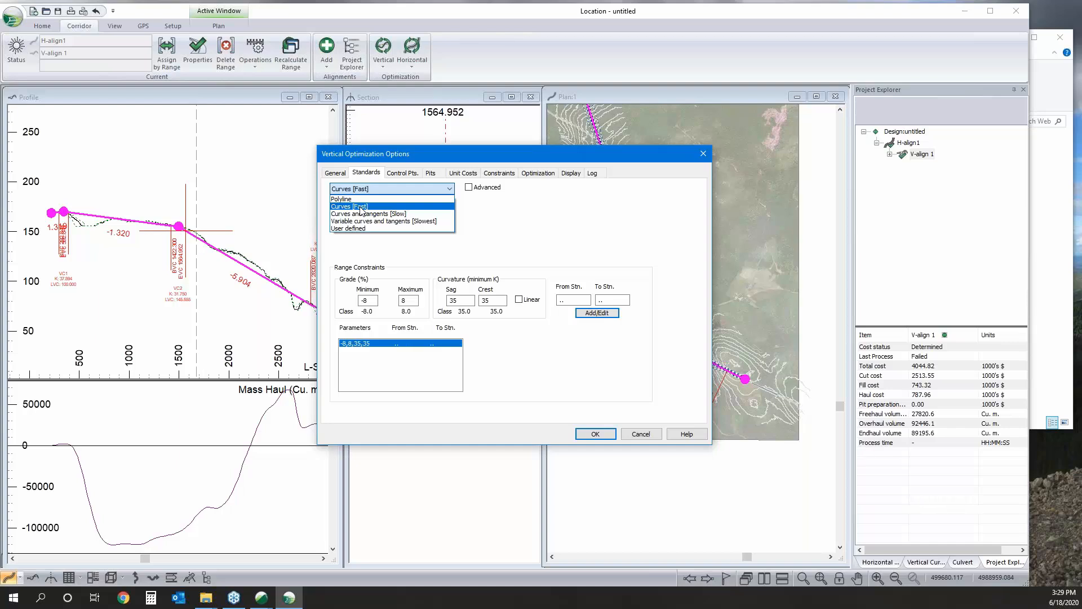
pyautogui.click(362, 209)
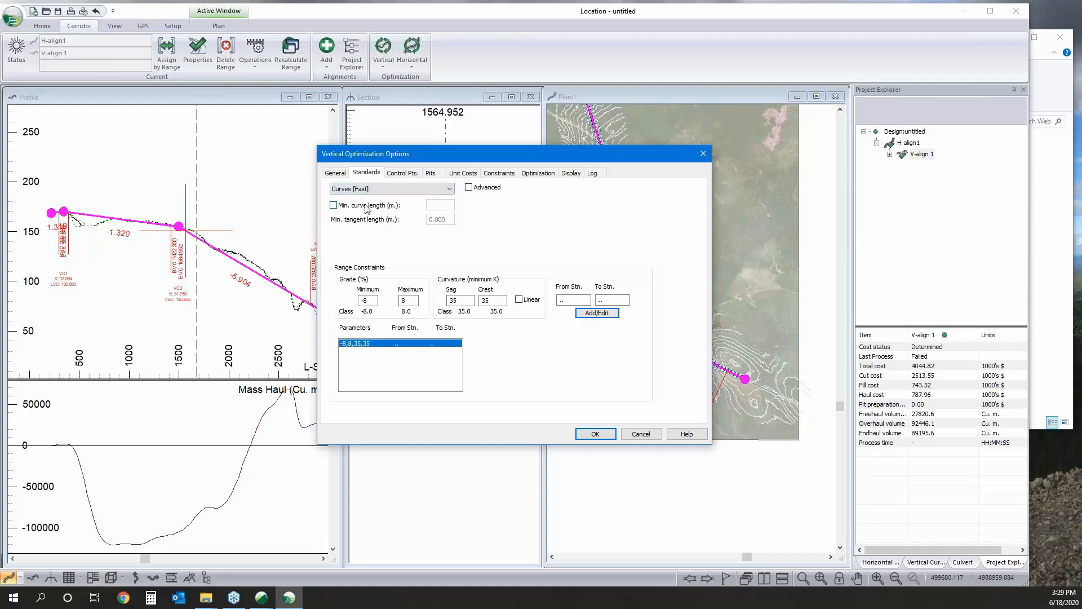
# Step: Add vertical control points at the start and the end of the alignment
pyautogui.click(409, 173)
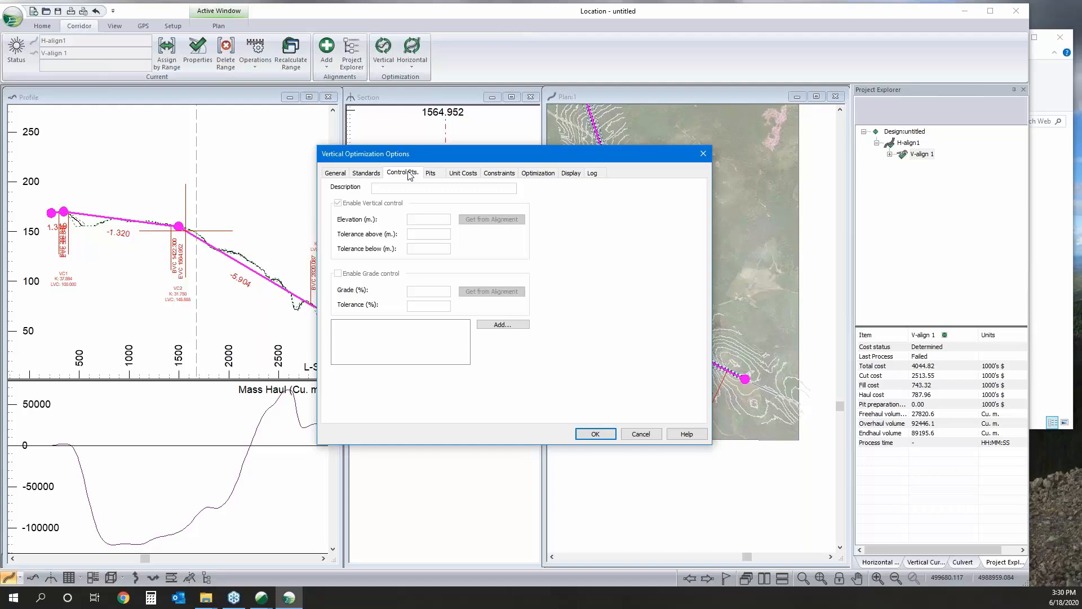
pyautogui.click(515, 324)
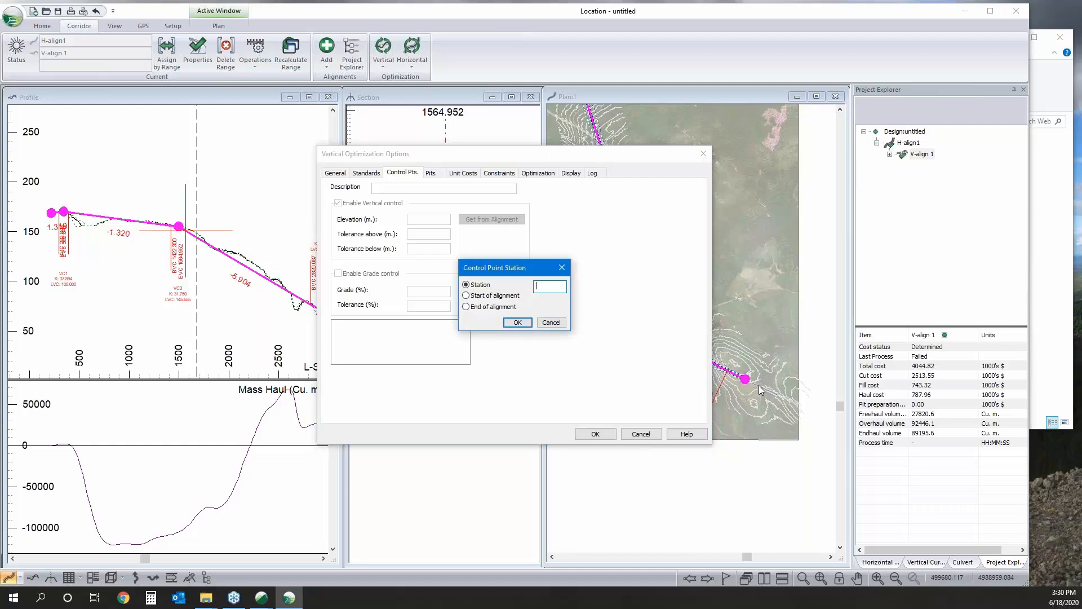
pyautogui.click(466, 296)
pyautogui.click(515, 321)
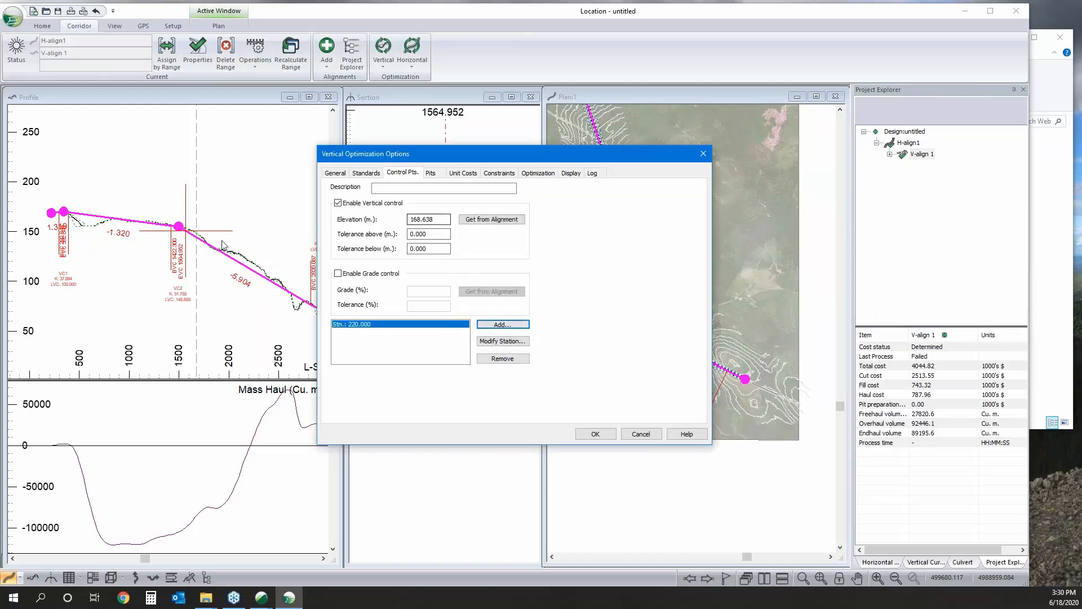
pyautogui.click(510, 326)
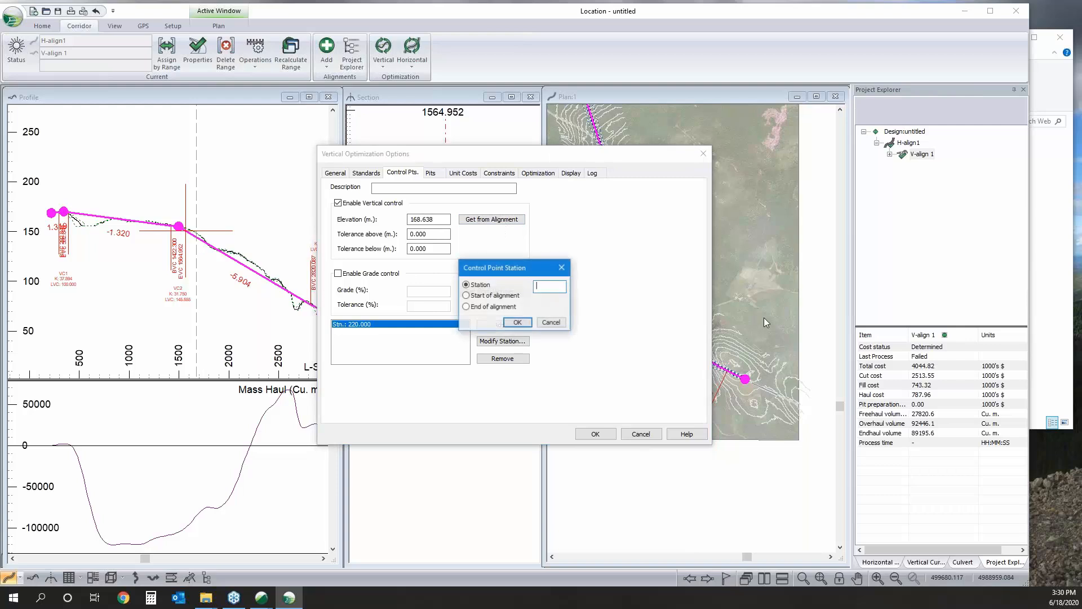
pyautogui.click(466, 306)
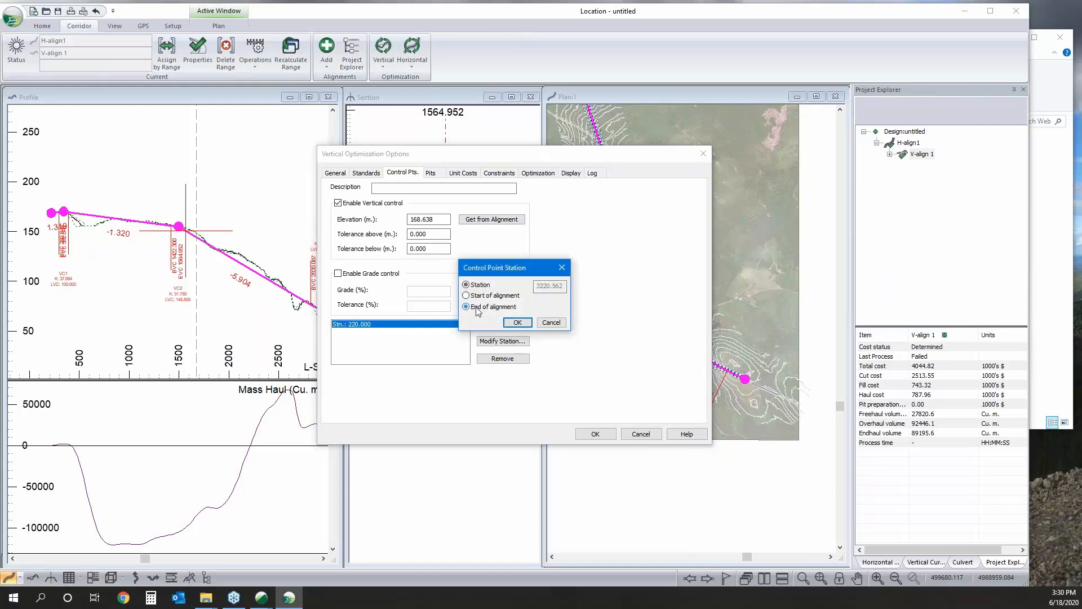
pyautogui.click(519, 324)
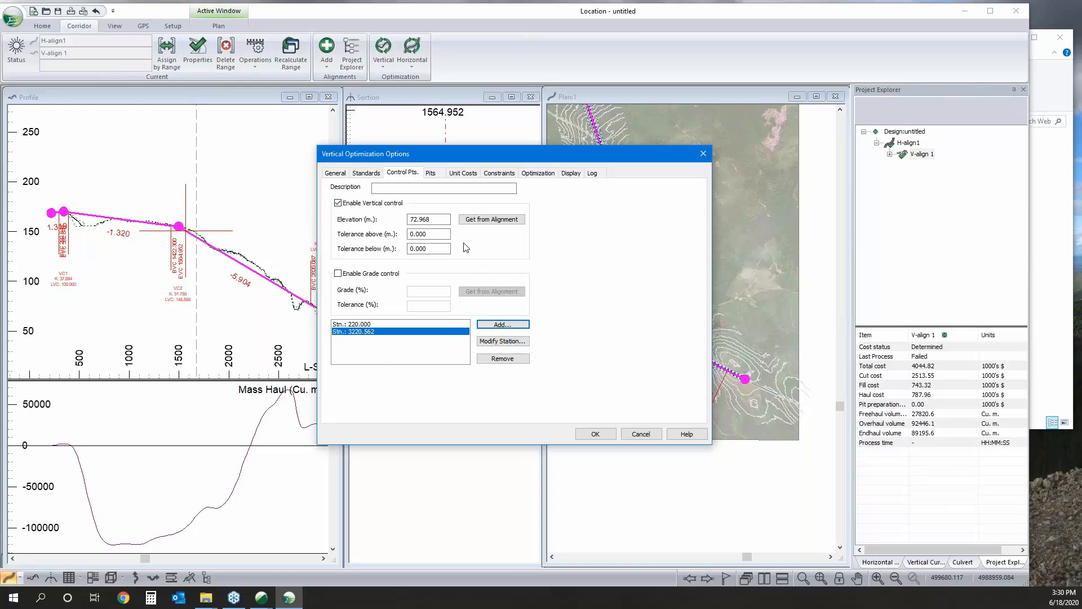
# Step: Add a pit with its access station at the start of the alignment
pyautogui.click(431, 174)
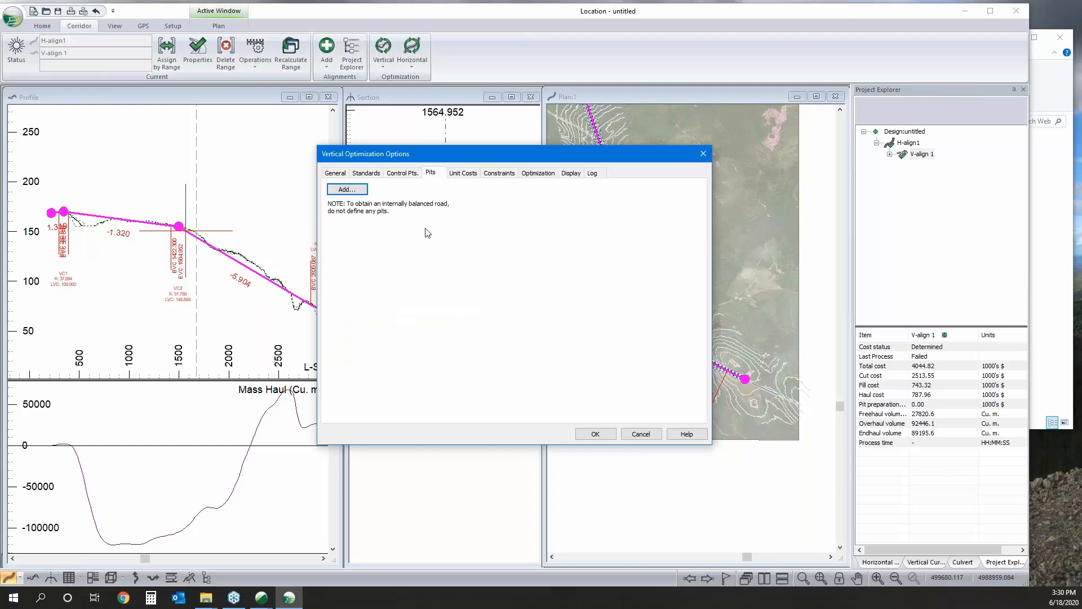
pyautogui.click(365, 192)
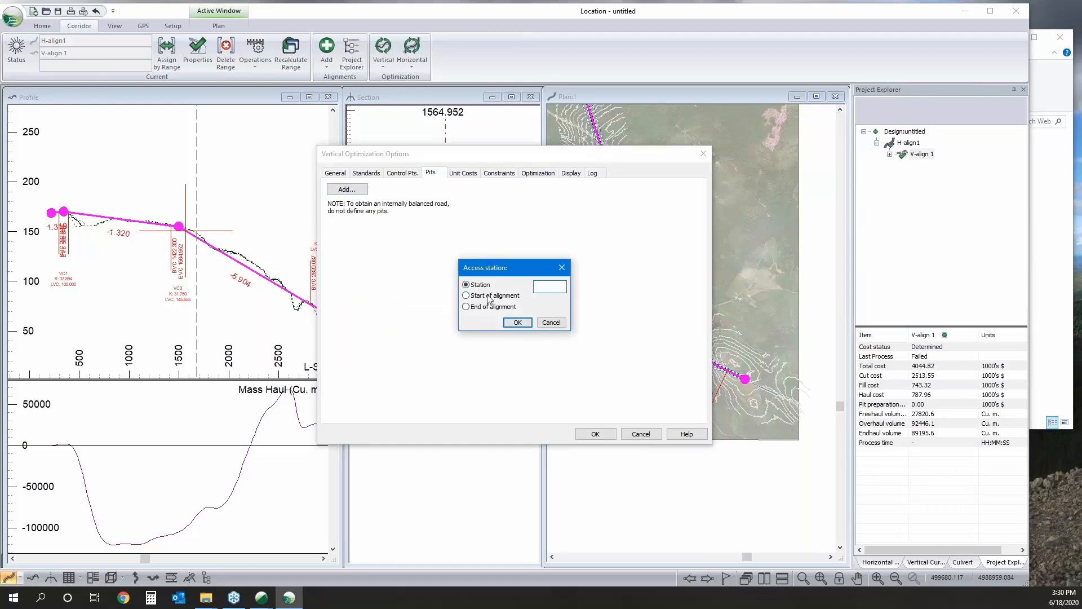
pyautogui.click(467, 295)
pyautogui.click(518, 322)
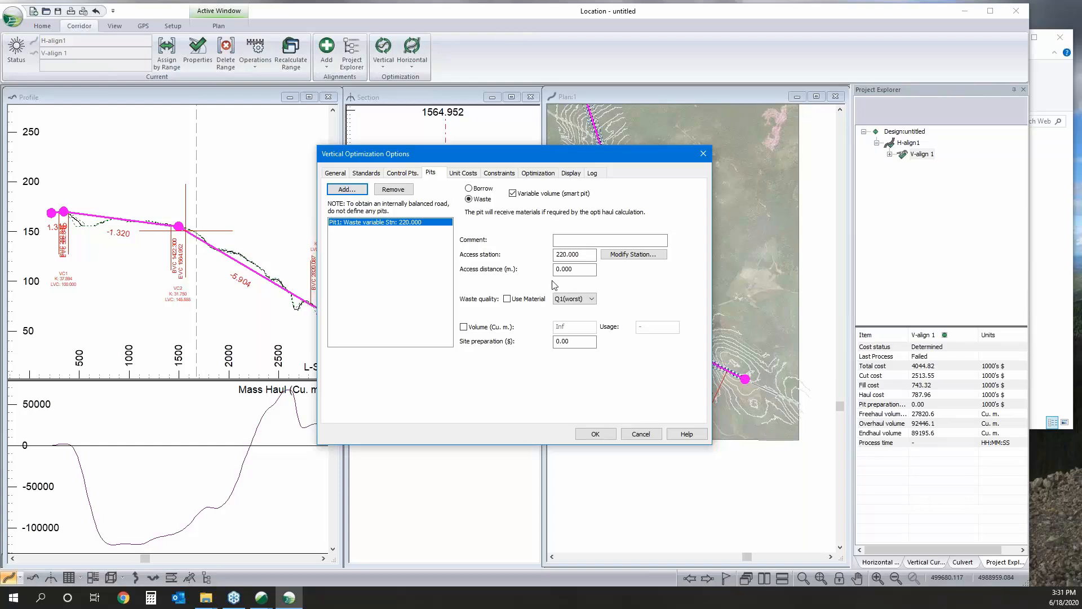
# Step: Set the pit's access station to 1000 and open its waste quality choices
pyautogui.click(579, 257)
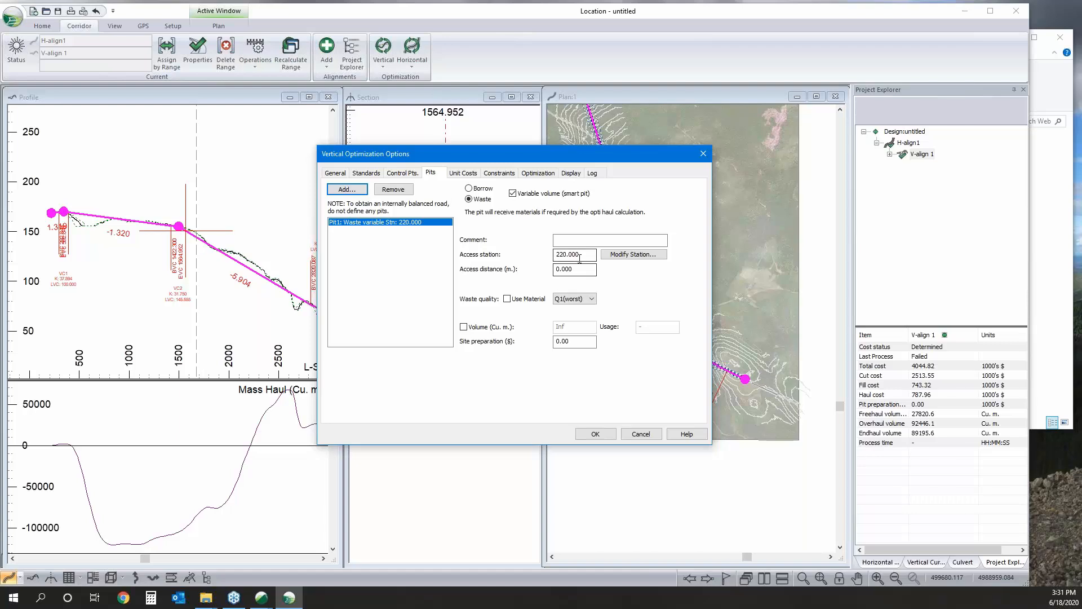
pyautogui.click(619, 256)
pyautogui.write('1000')
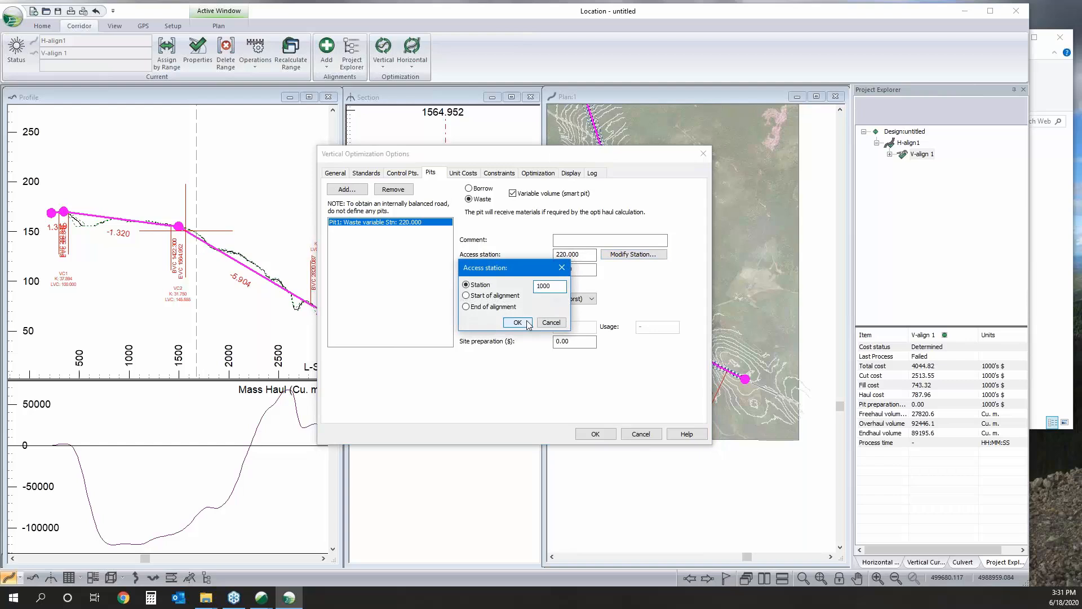
pyautogui.press('Return')
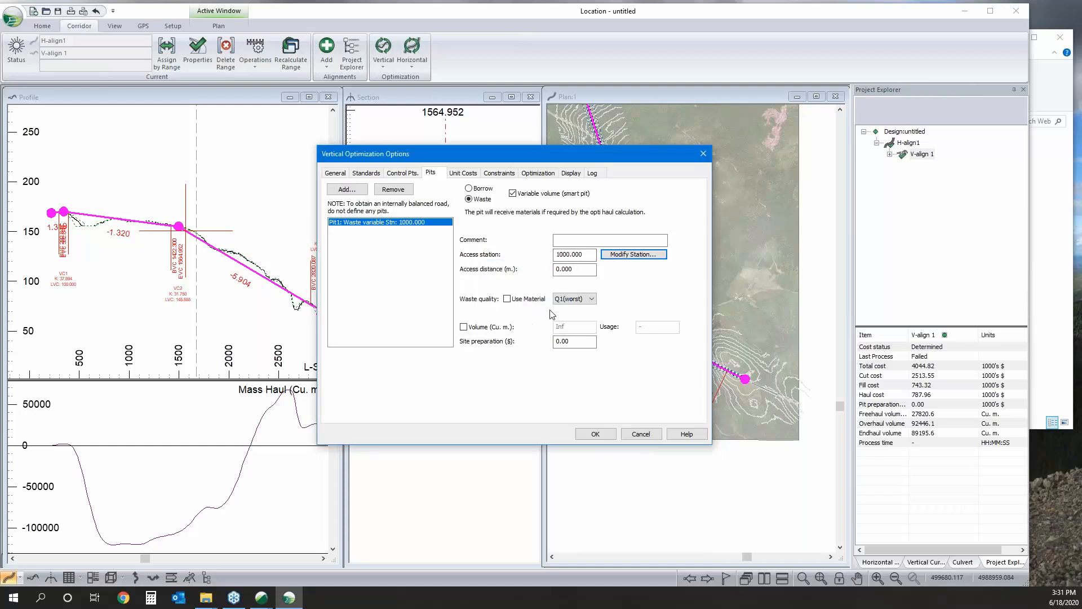
pyautogui.click(589, 300)
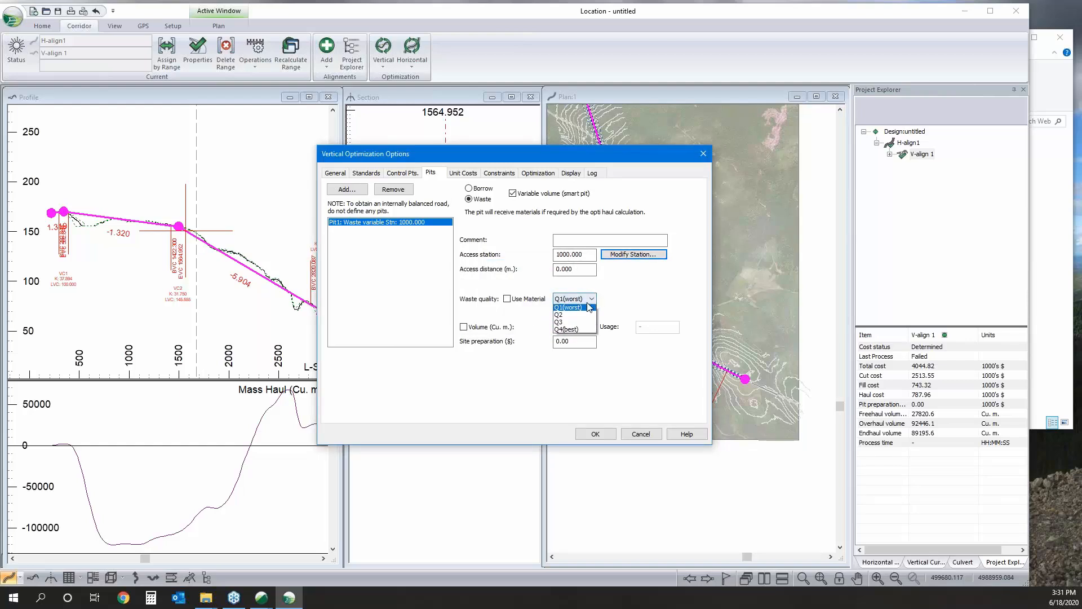
# Step: Change the pit at station 1000 to a borrow pit with GR as its material
pyautogui.click(469, 188)
pyautogui.click(469, 189)
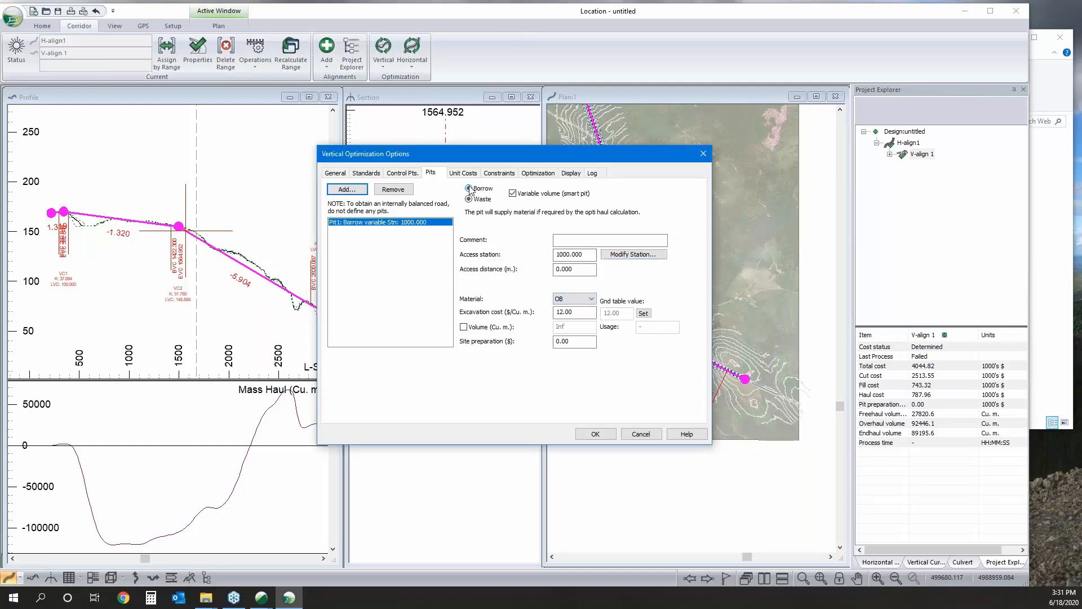
pyautogui.click(574, 298)
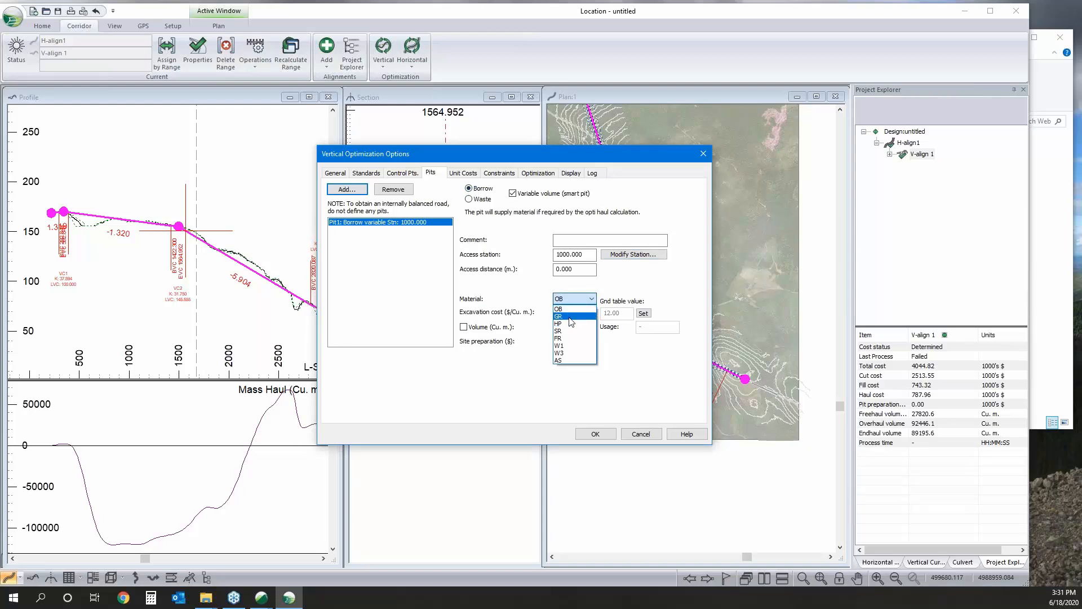
pyautogui.click(571, 325)
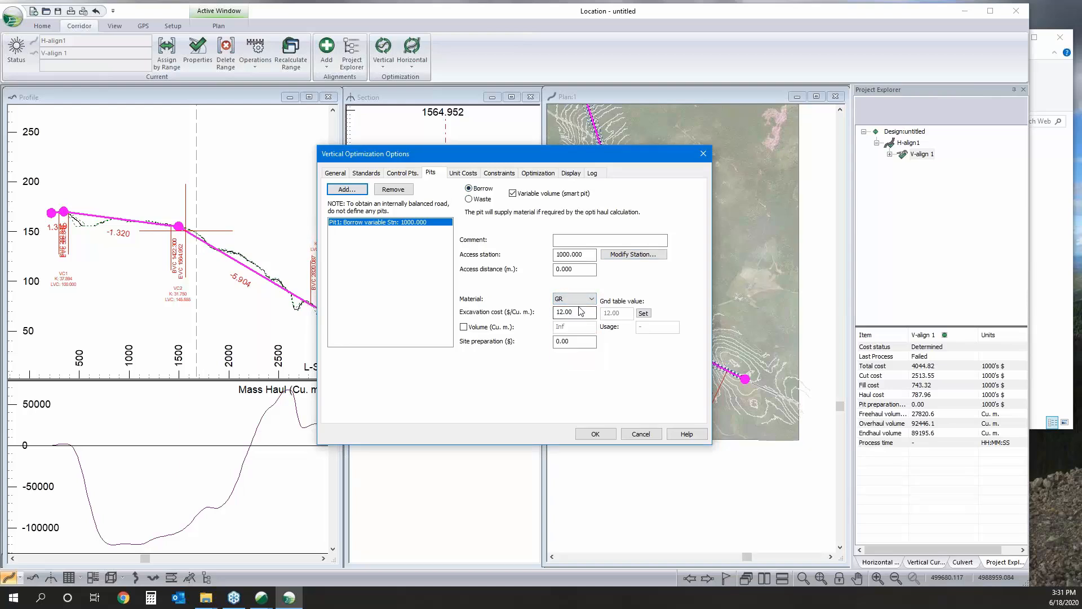
# Step: Turn on the volume limit for the borrow pit and select its site preparation cost
pyautogui.click(464, 327)
pyautogui.click(572, 327)
pyautogui.moveTo(571, 342); pyautogui.dragTo(557, 346)
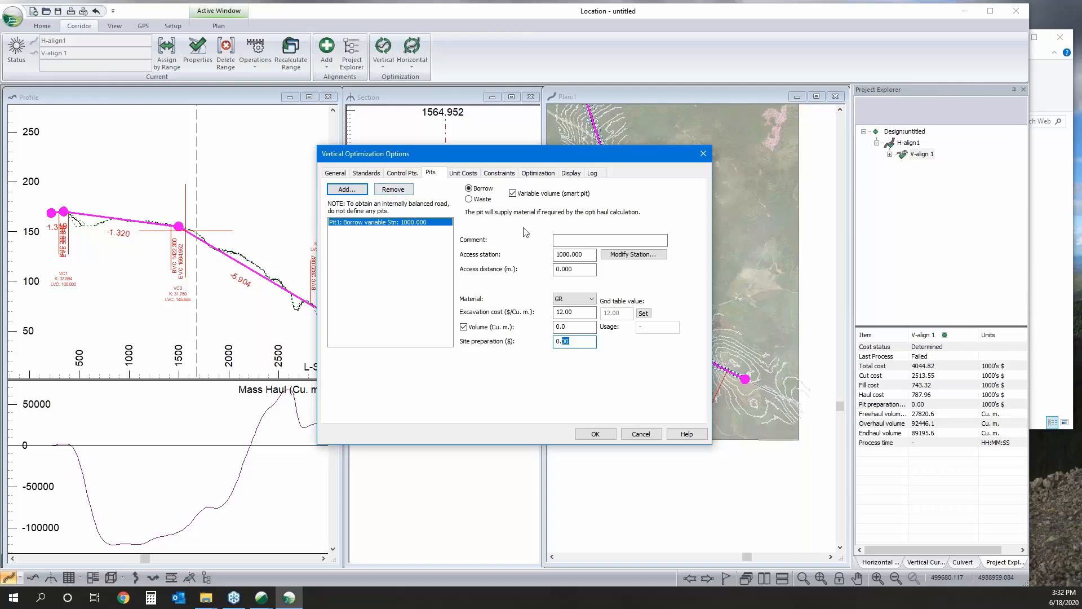
# Step: Switch the pit to Waste and back to Borrow, then turn off its volume limit
pyautogui.click(469, 200)
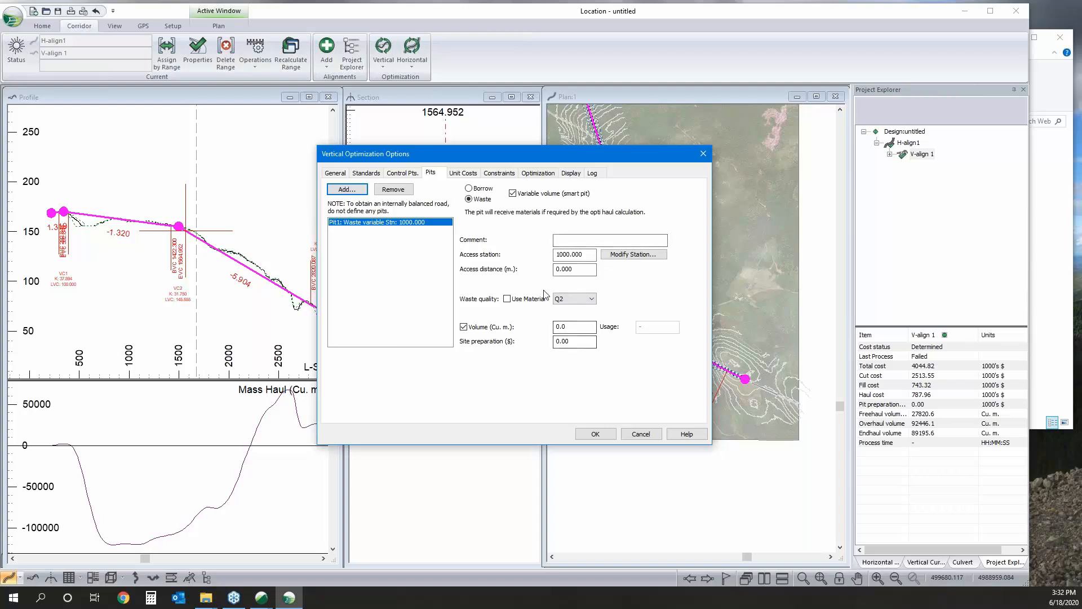
pyautogui.click(468, 188)
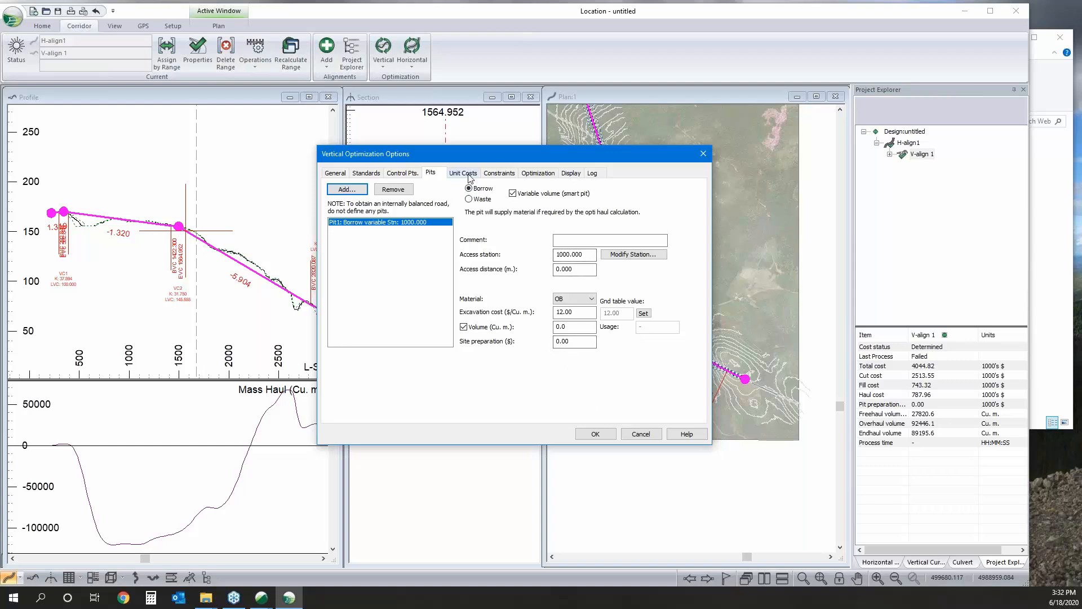
pyautogui.click(471, 175)
pyautogui.click(539, 328)
pyautogui.moveTo(570, 329); pyautogui.dragTo(502, 323)
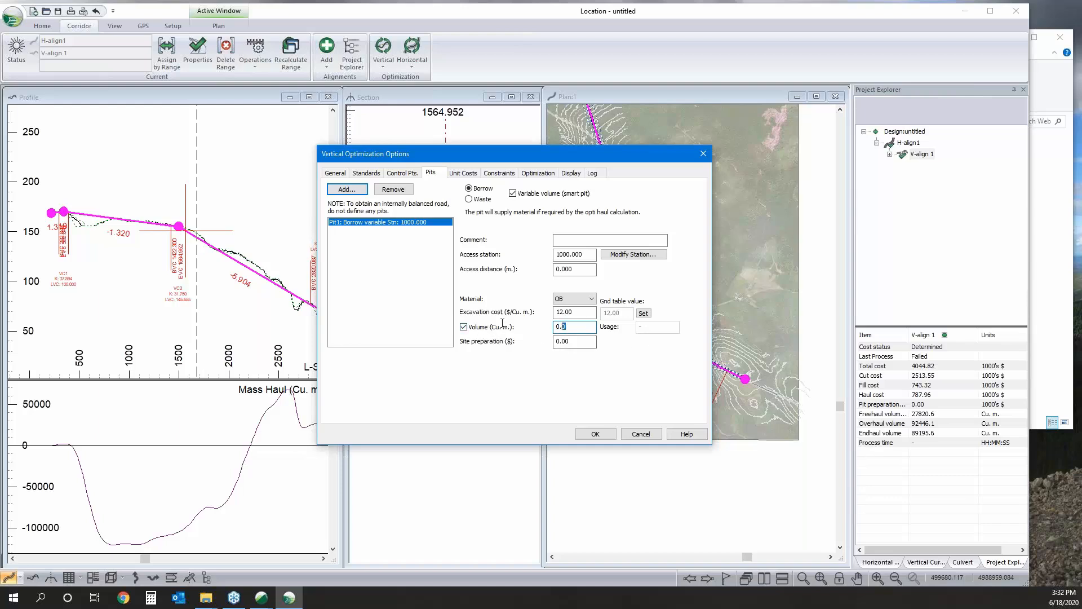
pyautogui.click(463, 327)
# Step: Review the earthwork unit costs, examining the excavation and embankment costs of the Gravel ground type
pyautogui.click(463, 175)
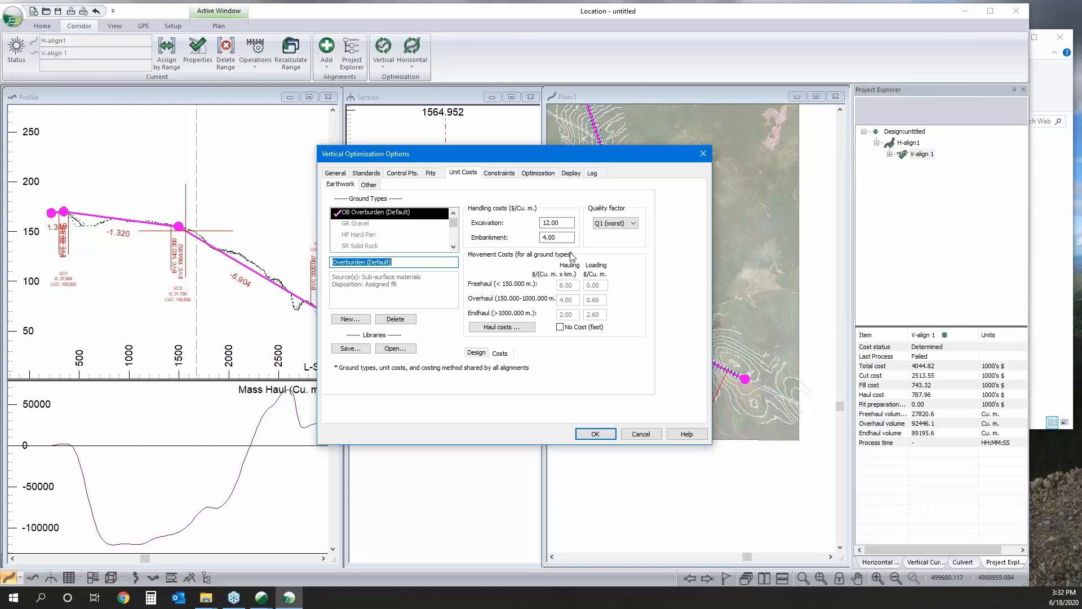
pyautogui.scroll(-3, 428, 242)
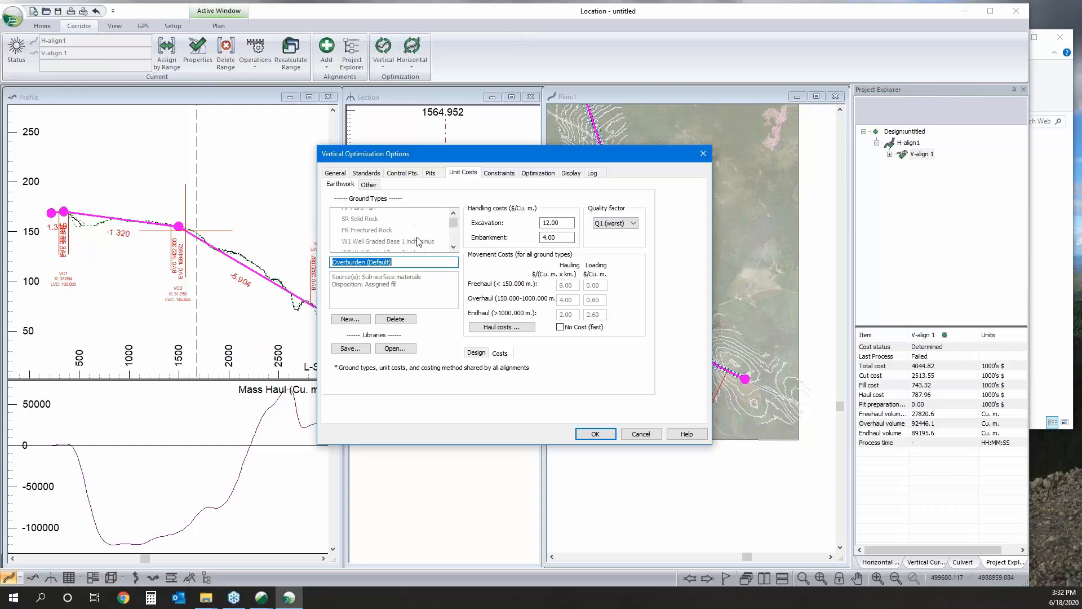
pyautogui.scroll(3, 419, 242)
pyautogui.click(366, 223)
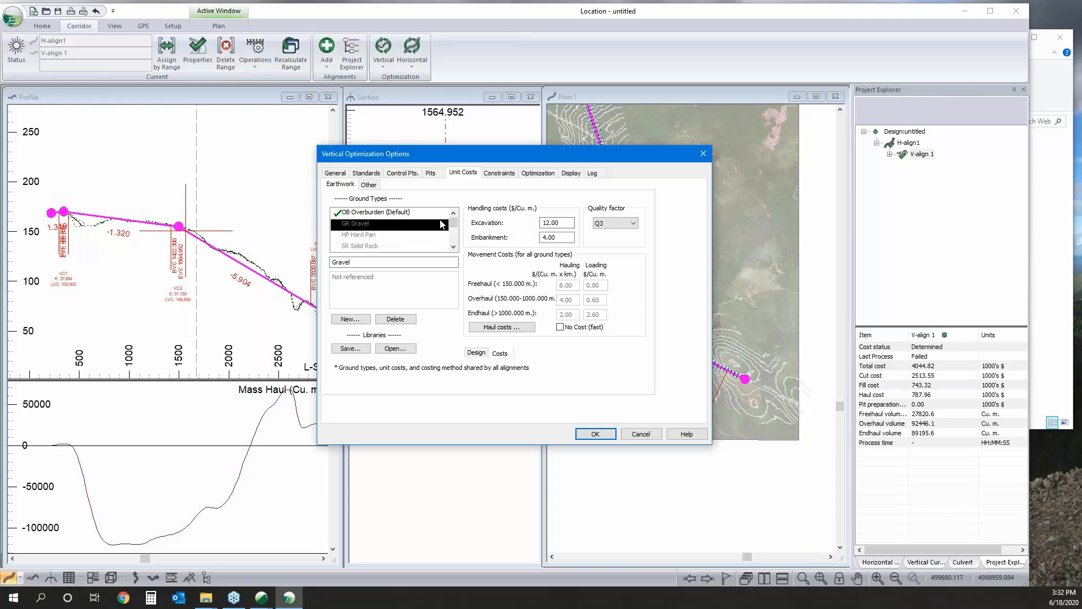
pyautogui.moveTo(568, 224); pyautogui.dragTo(530, 227)
pyautogui.press('Tab')
pyautogui.scroll(-2, 372, 238)
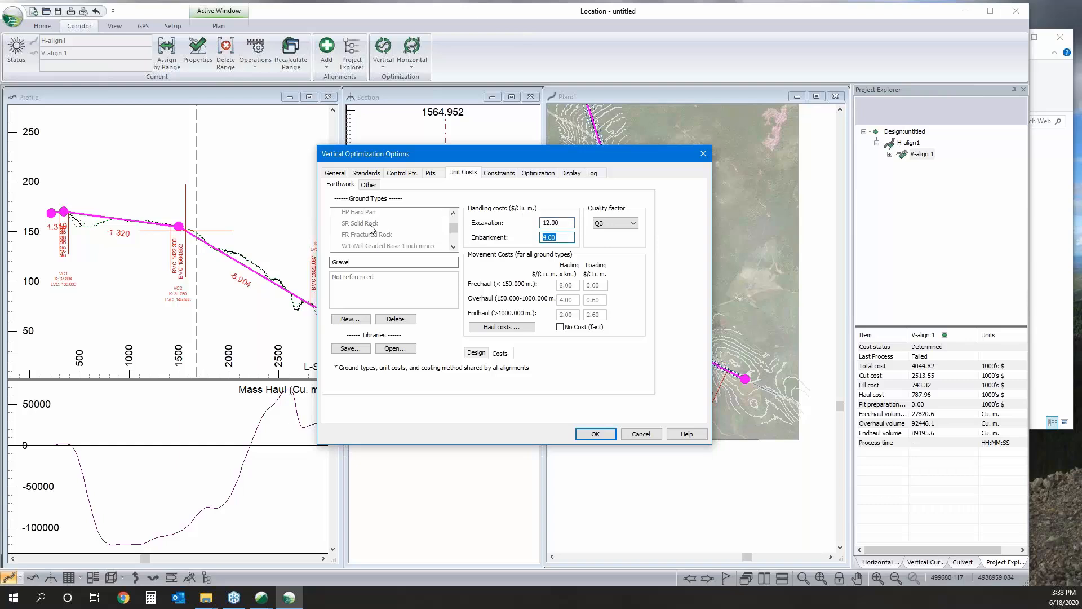
# Step: Compare the handling costs and quality factors of the Solid Rock, Hard Pan and Gravel ground types
pyautogui.click(371, 224)
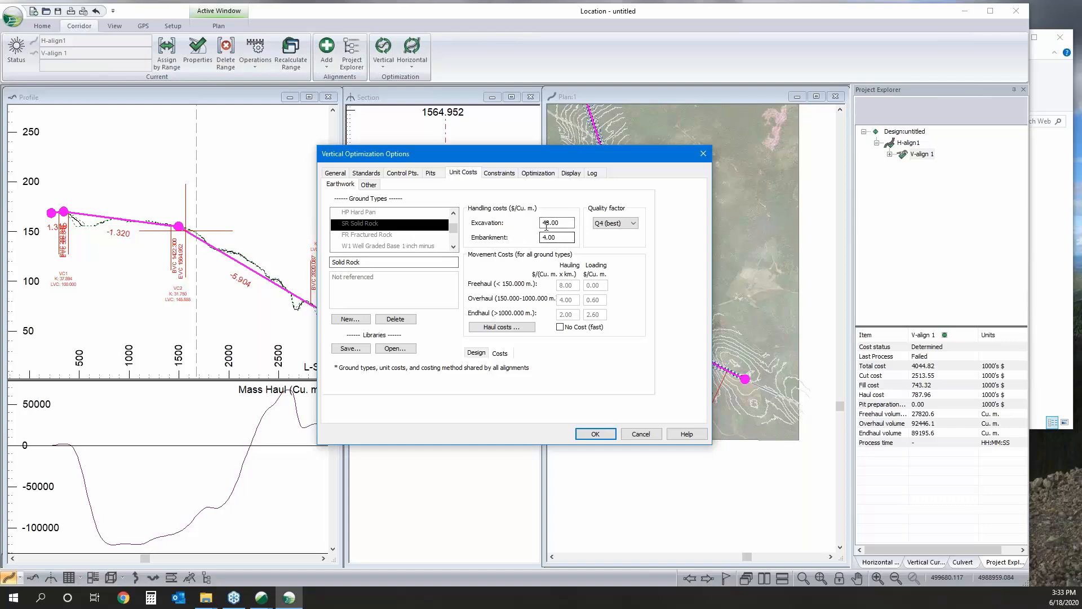
pyautogui.scroll(-1, 423, 242)
pyautogui.scroll(2, 423, 243)
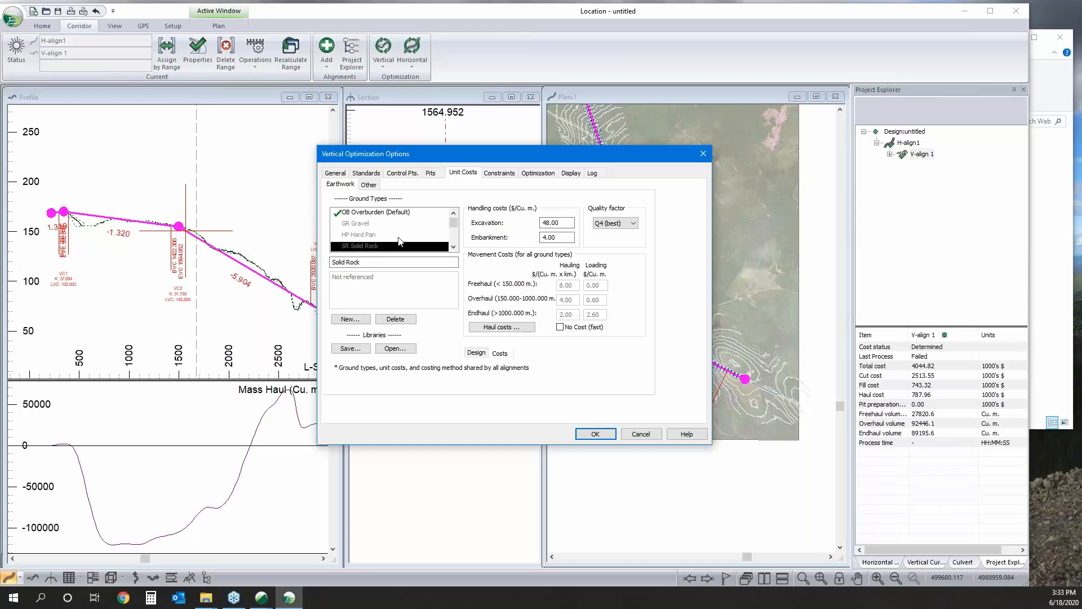
pyautogui.click(372, 224)
pyautogui.click(372, 236)
pyautogui.scroll(-1, 389, 234)
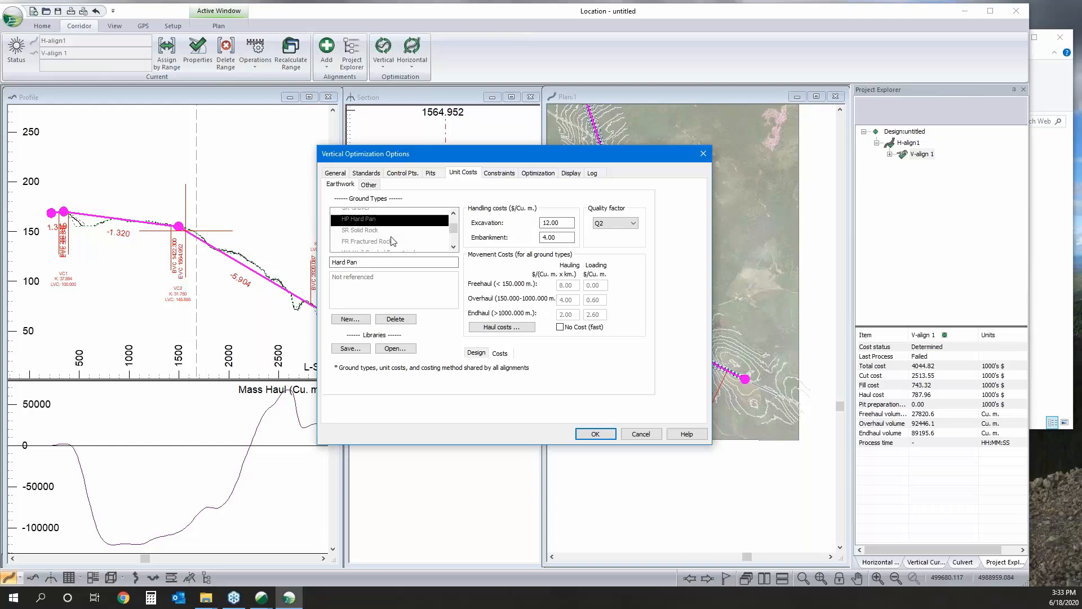
pyautogui.scroll(-1, 391, 234)
pyautogui.scroll(2, 387, 236)
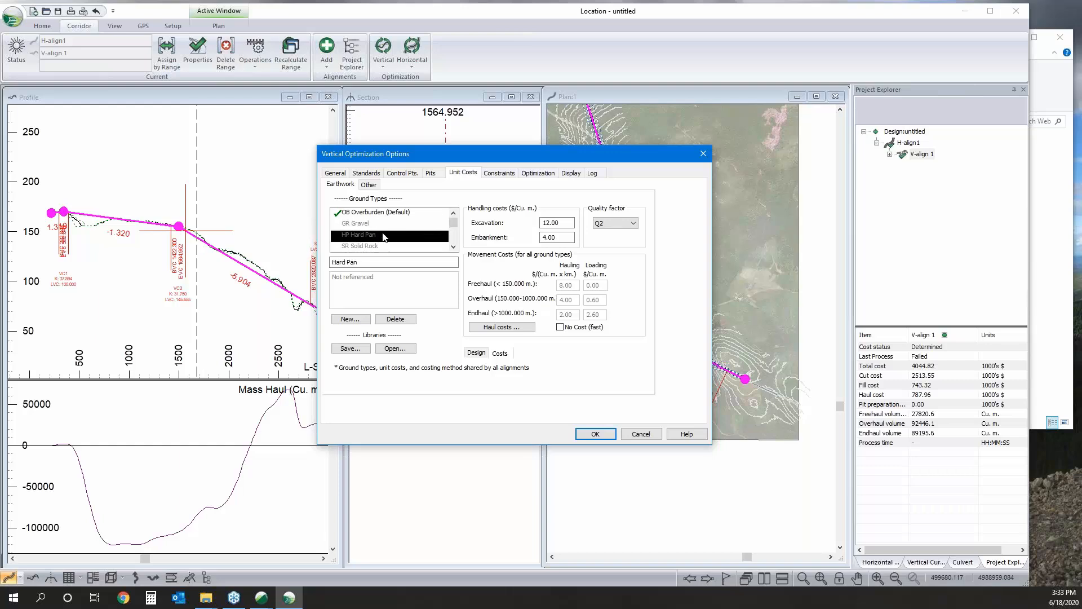
pyautogui.click(381, 224)
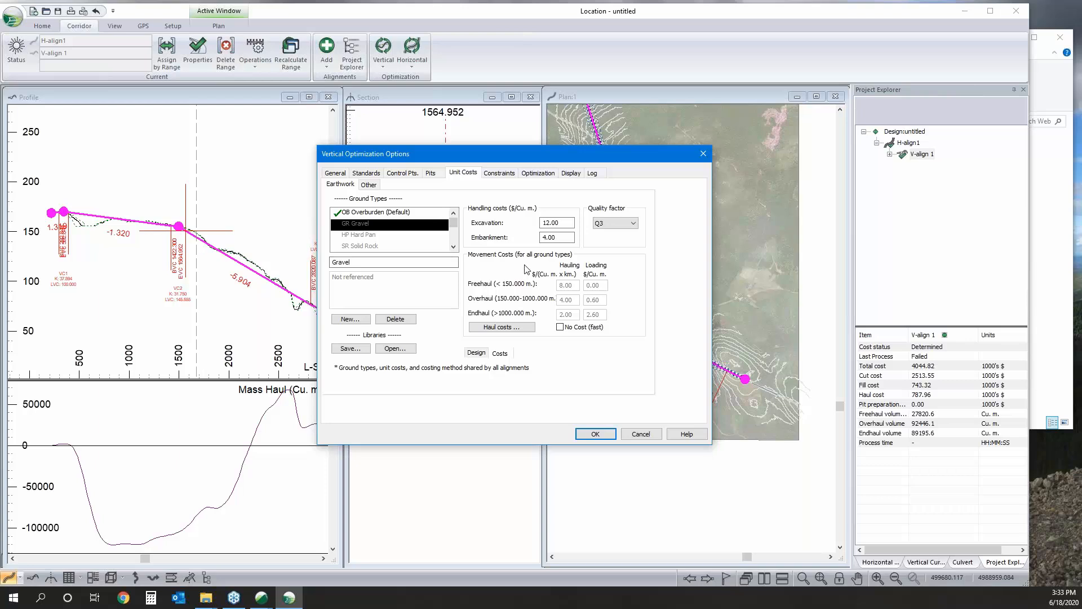
# Step: Try a freehaul loading cost of 0.2 in the haul costs and update the cost graph
pyautogui.click(502, 327)
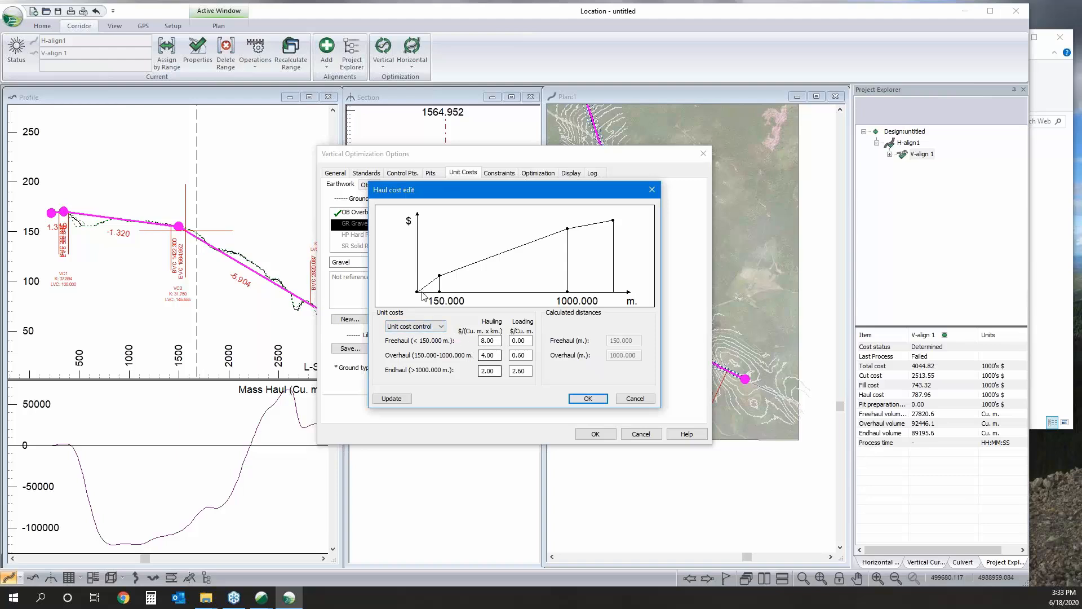
pyautogui.doubleClick(521, 340)
pyautogui.write('2')
pyautogui.click(402, 401)
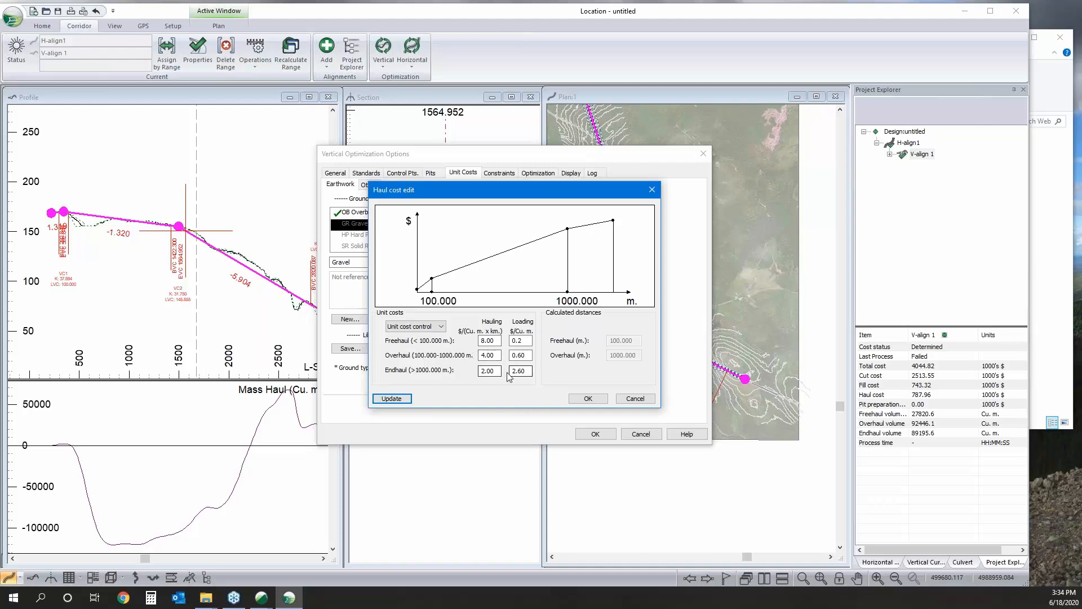
# Step: Try Freehaul control with a freehaul distance of 30 m, and discard the haul cost edits
pyautogui.click(425, 327)
pyautogui.click(409, 335)
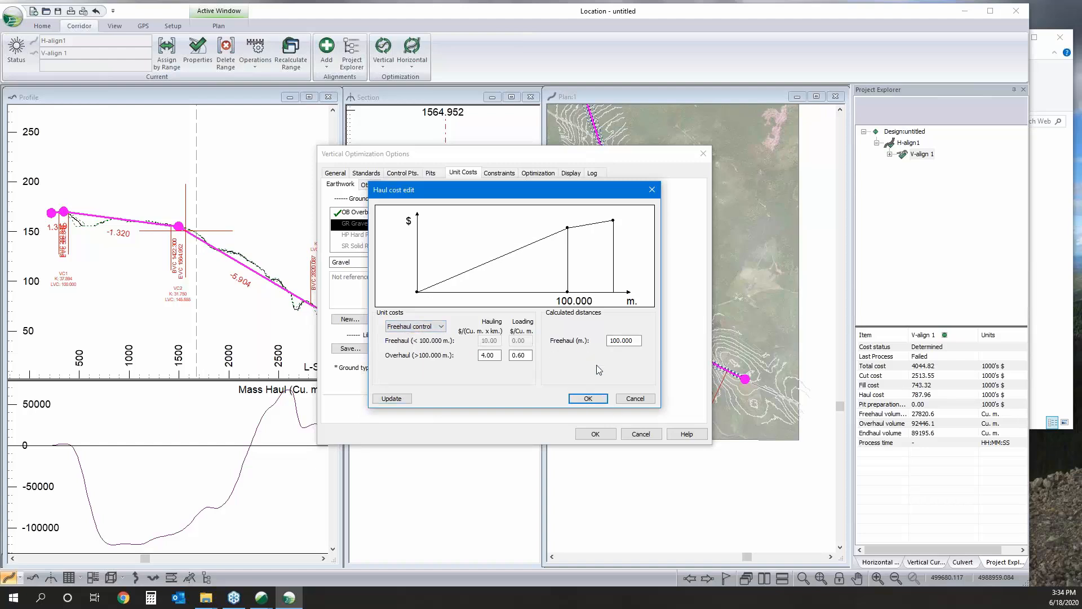
pyautogui.moveTo(639, 344); pyautogui.dragTo(609, 341)
pyautogui.write('30')
pyautogui.click(389, 399)
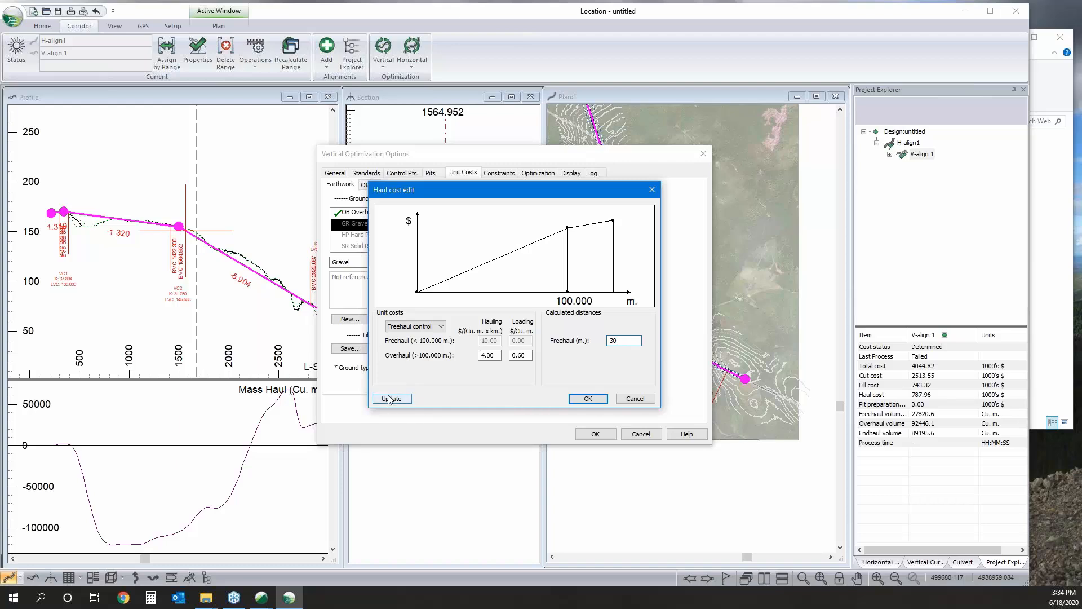
pyautogui.click(632, 398)
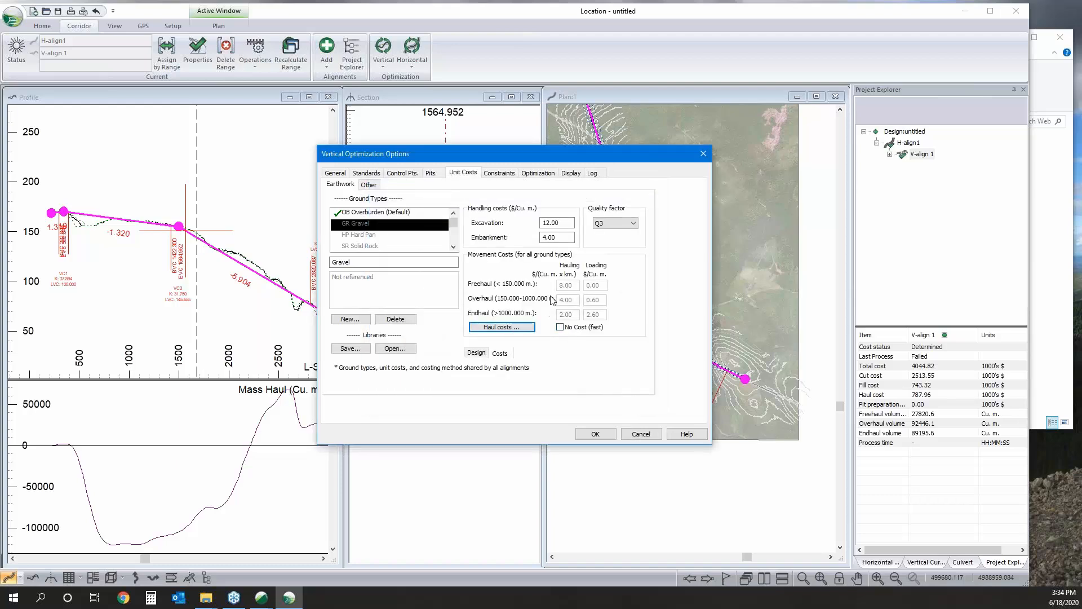
# Step: Examine the direction options available for the material movement constraint, leaving it at Both
pyautogui.click(506, 177)
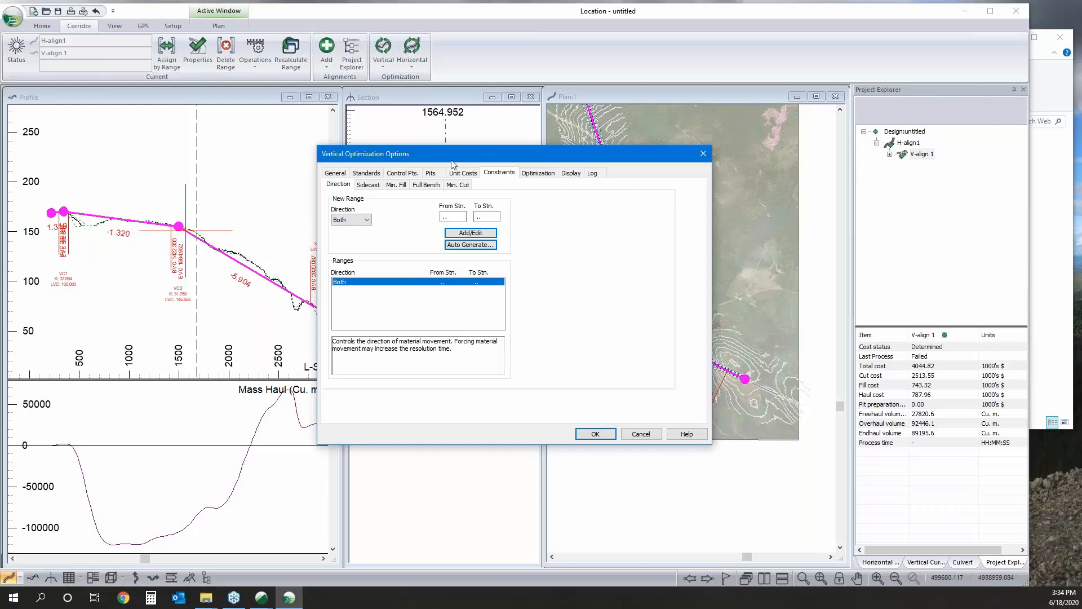
pyautogui.click(366, 219)
pyautogui.click(394, 221)
pyautogui.click(366, 220)
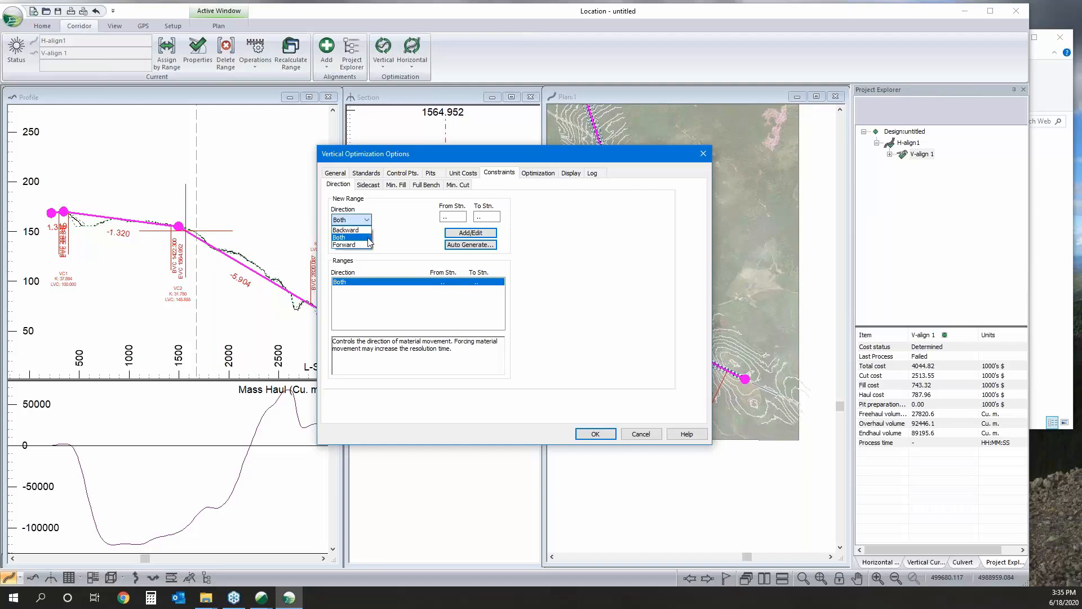
pyautogui.click(388, 227)
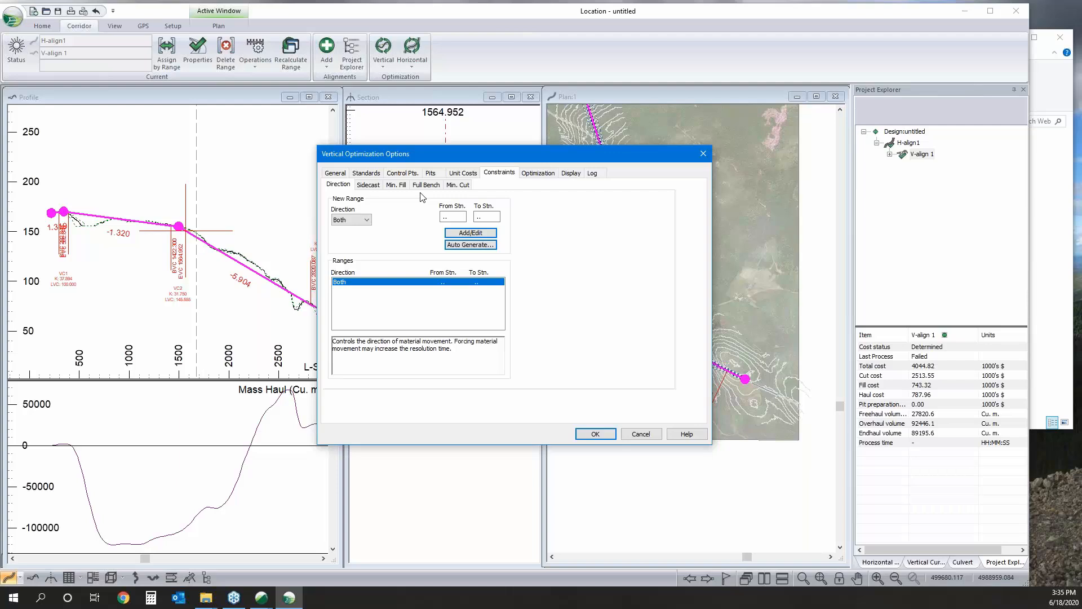
pyautogui.click(367, 221)
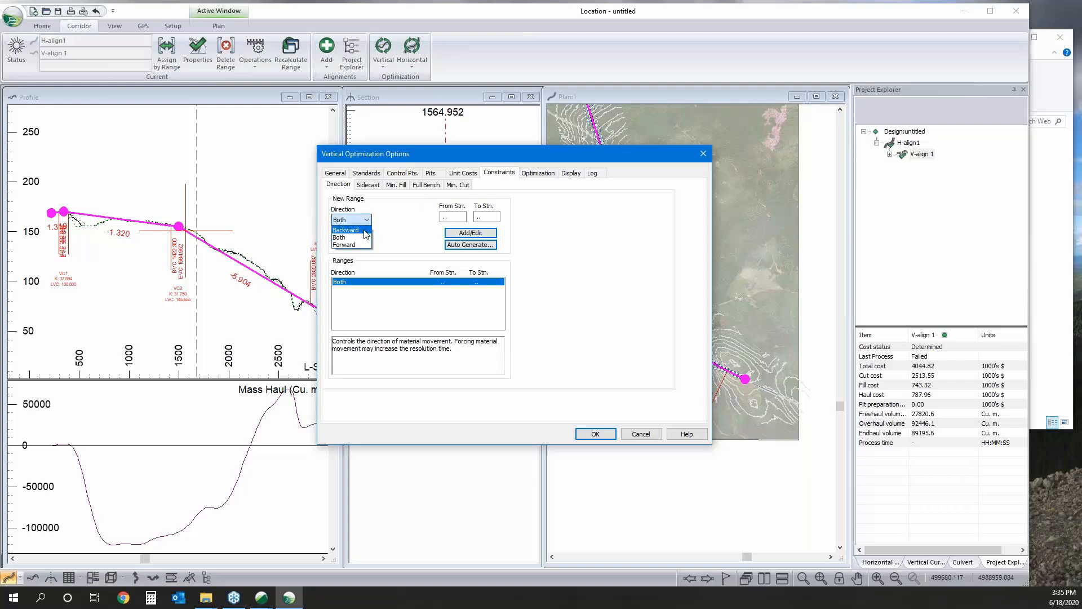
pyautogui.click(426, 238)
# Step: Activate the sidecast constraint with a linear sidecast of 5 cu. m./m. and apply it to the existing range
pyautogui.click(364, 185)
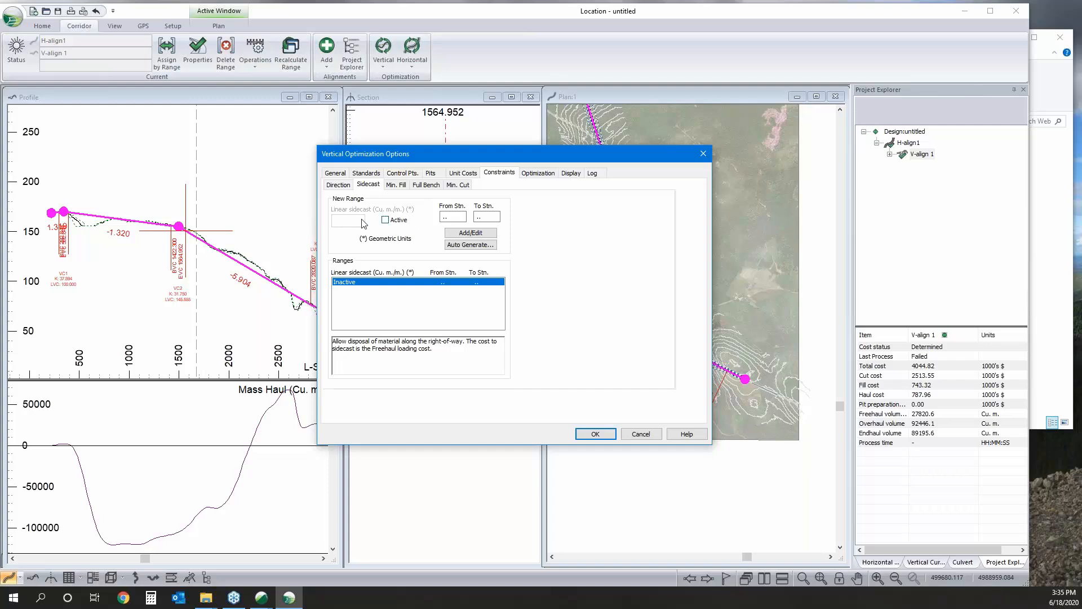
pyautogui.click(386, 220)
pyautogui.moveTo(355, 221); pyautogui.dragTo(302, 193)
pyautogui.write('5')
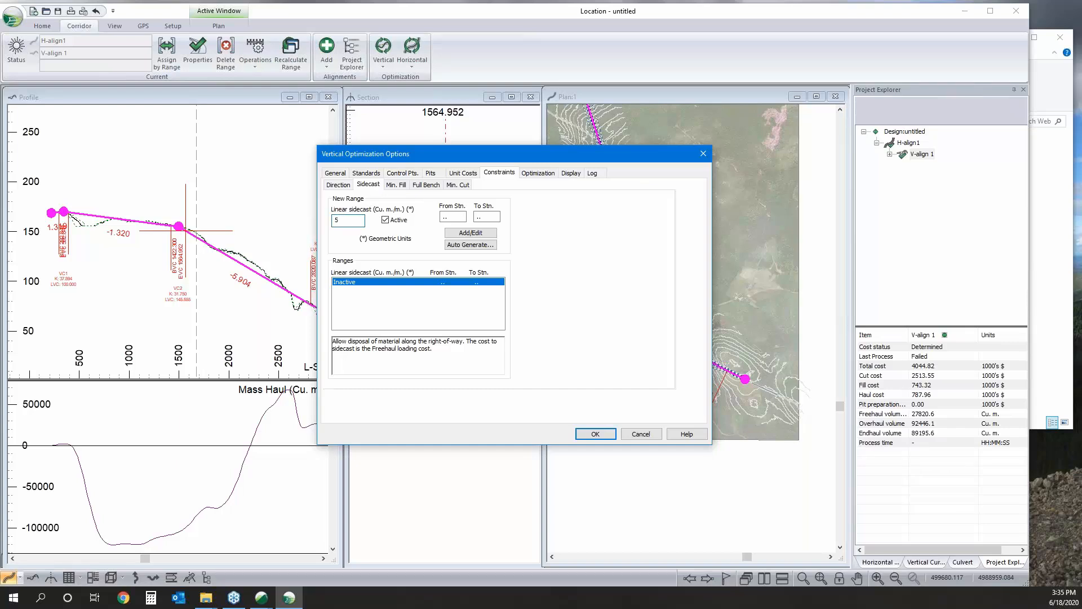
pyautogui.click(472, 244)
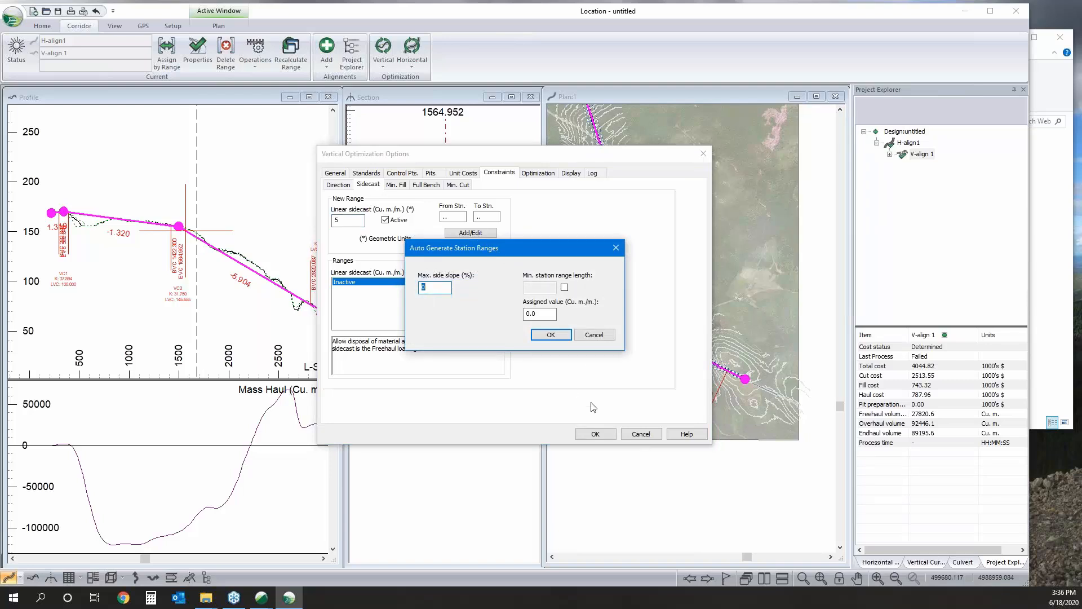
pyautogui.click(594, 335)
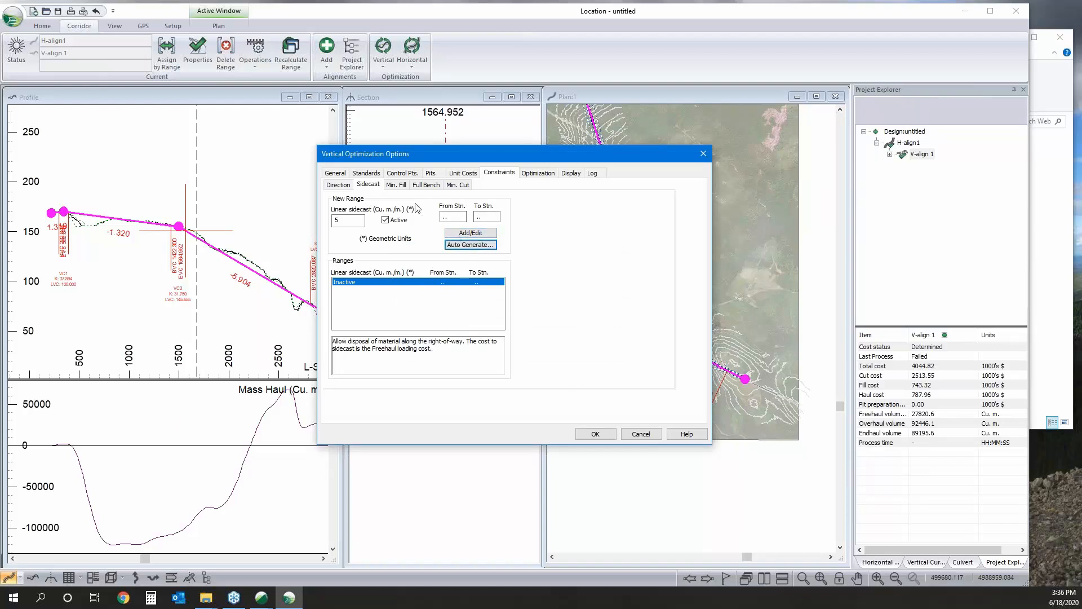
pyautogui.click(473, 235)
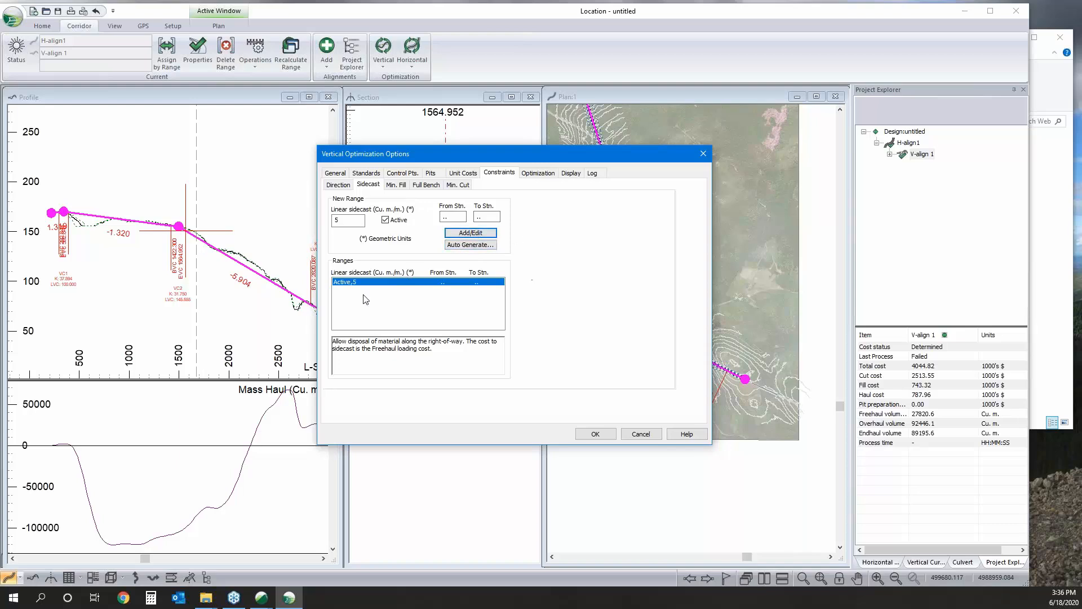
# Step: Review the minimum fill, full bench and minimum cut constraints, plus the optimization stopping conditions and alignment display settings
pyautogui.click(399, 185)
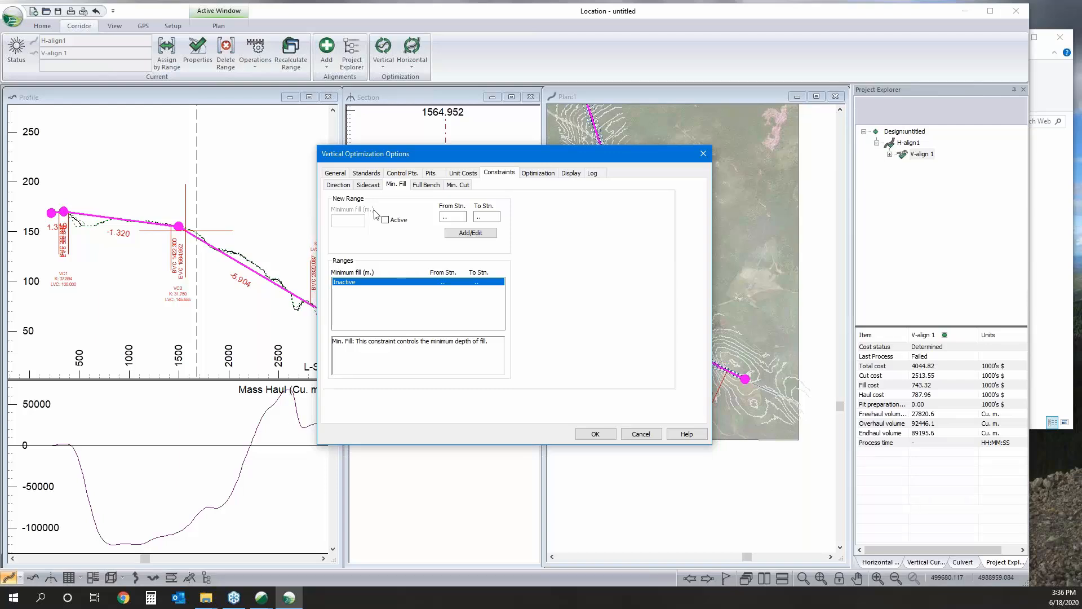
pyautogui.click(435, 188)
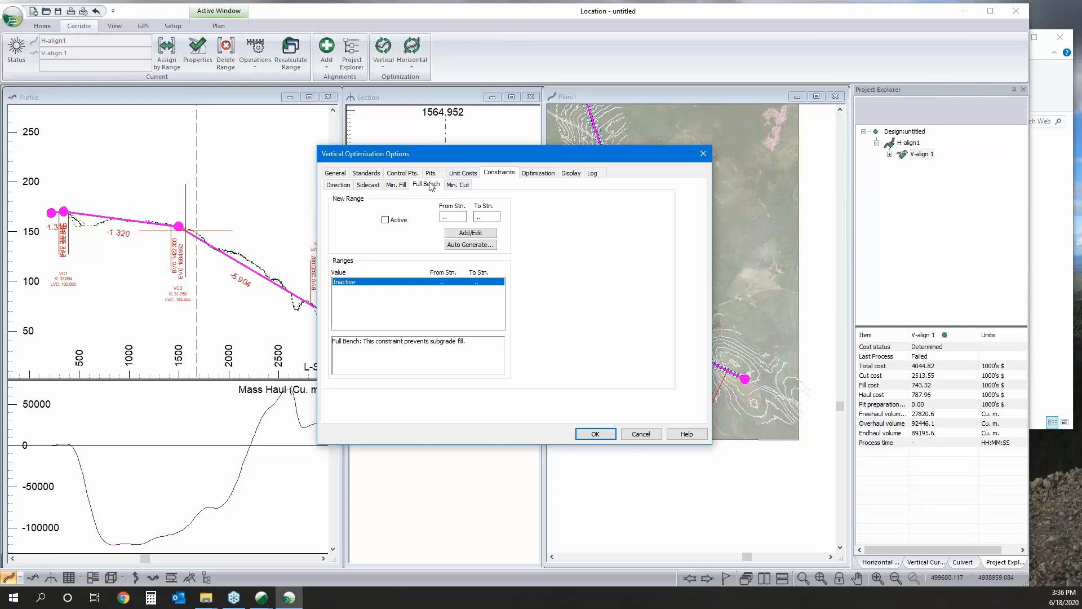
pyautogui.click(450, 187)
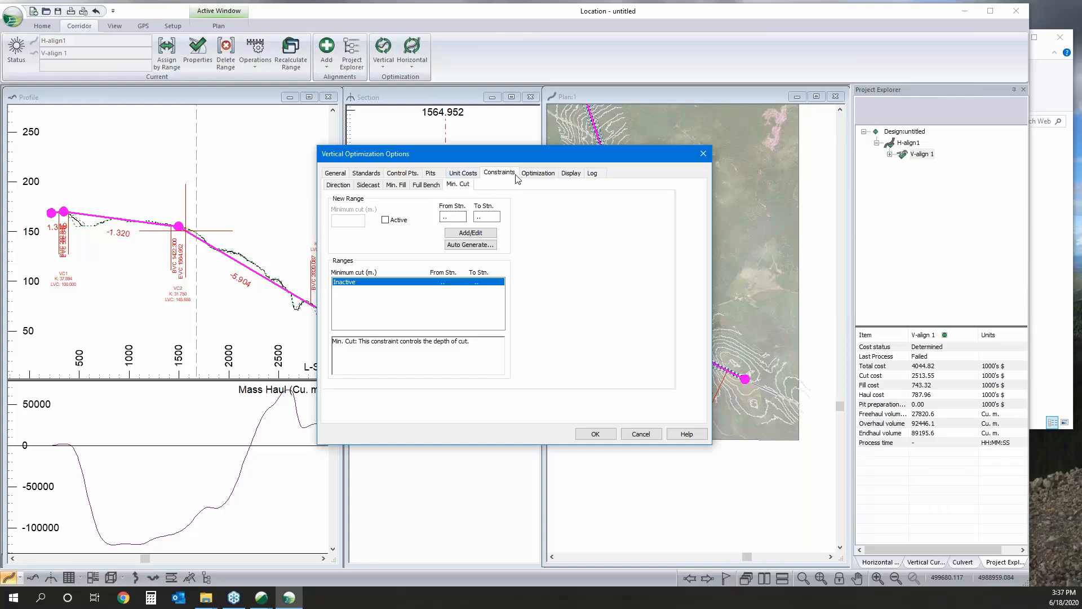
pyautogui.click(538, 174)
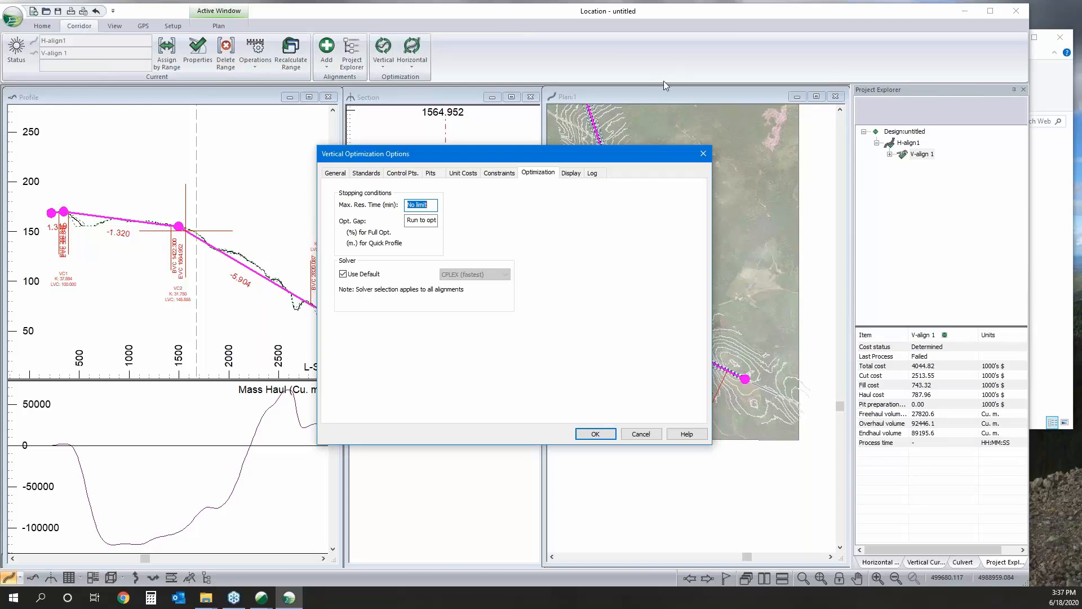
pyautogui.click(572, 174)
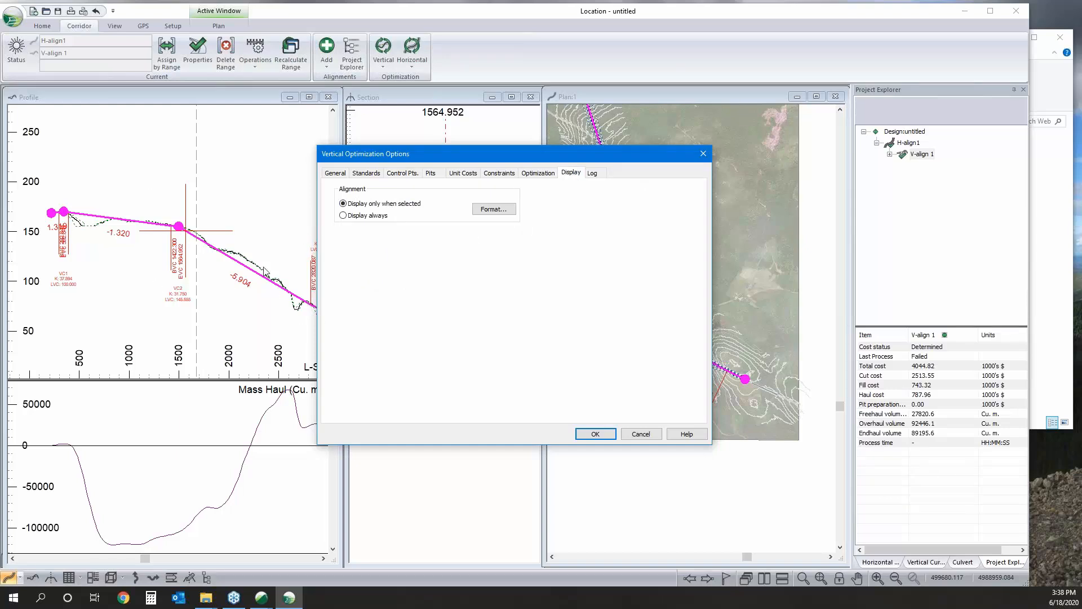
# Step: Check the optimization log, accept the vertical optimization options, and process V-align 2 with Optimal Profile enabled
pyautogui.click(598, 176)
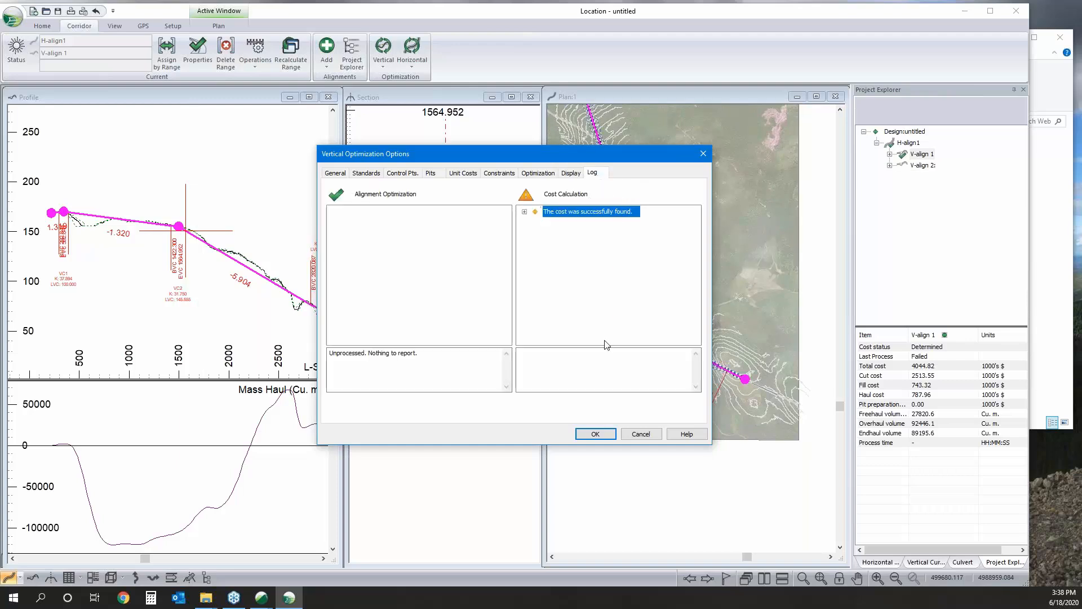
pyautogui.click(597, 434)
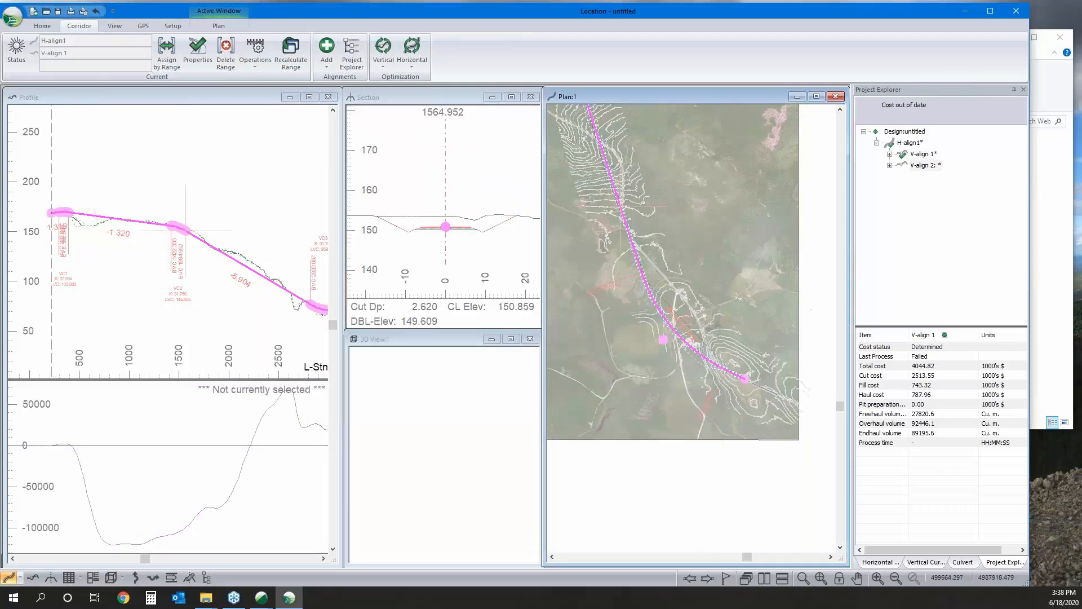
pyautogui.click(922, 165)
pyautogui.rightClick(922, 165)
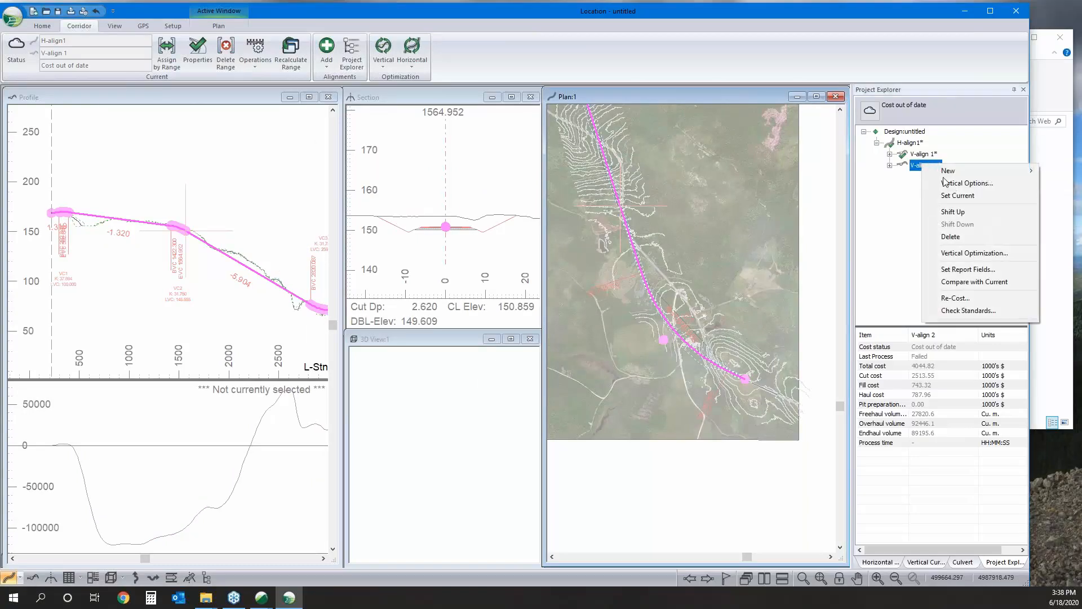
pyautogui.click(974, 253)
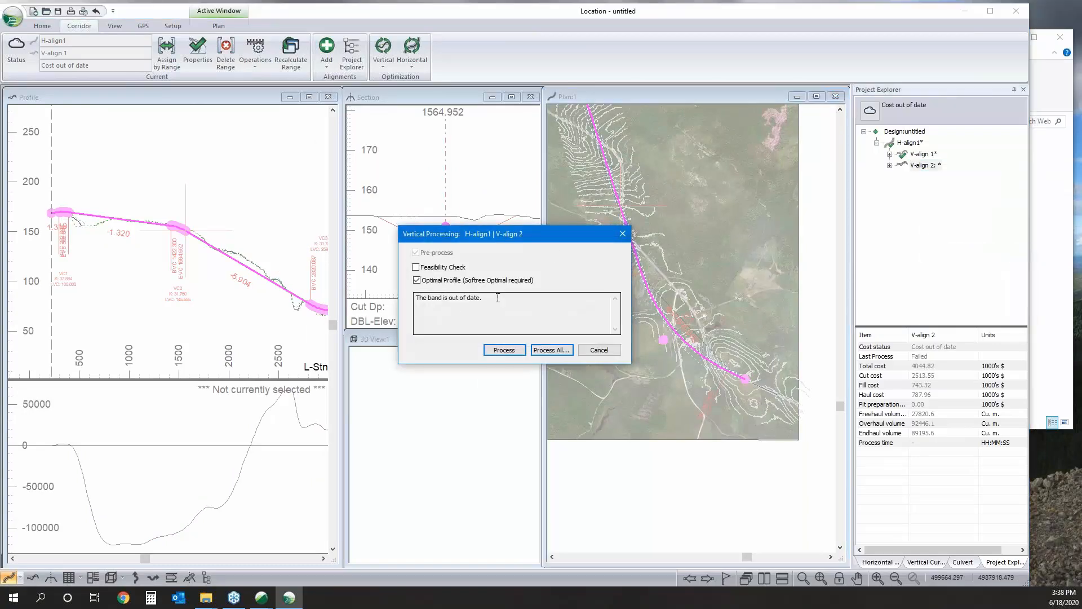
pyautogui.click(505, 351)
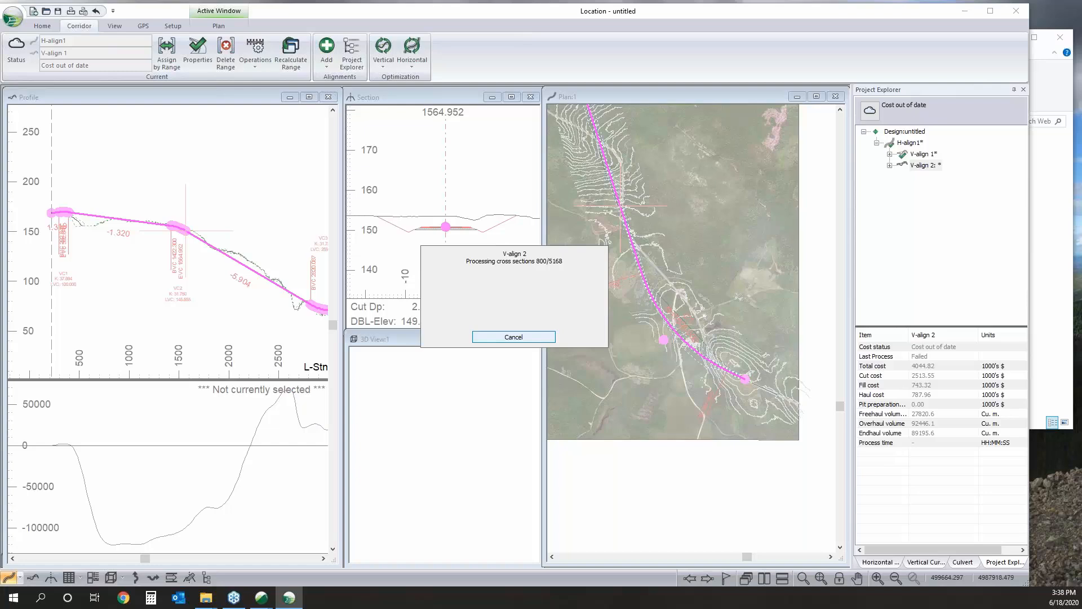
# Step: Switch to the Design Example - w optimization design and review the Gravel, Hard Pan and Solid Rock ground types available for sub horizons
pyautogui.hotkey('alt', 'Tab')
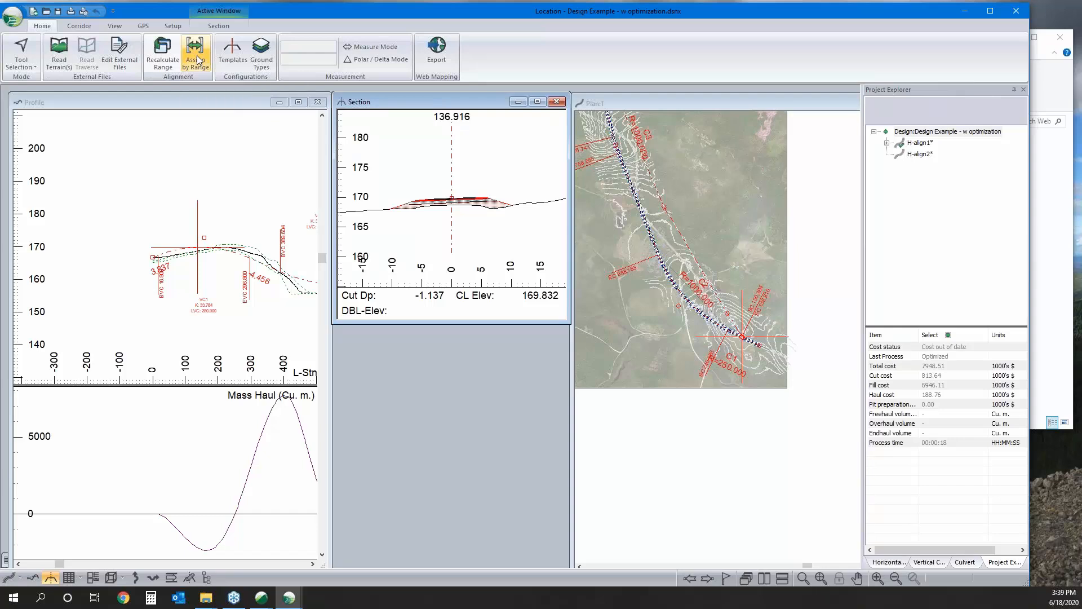
pyautogui.click(196, 53)
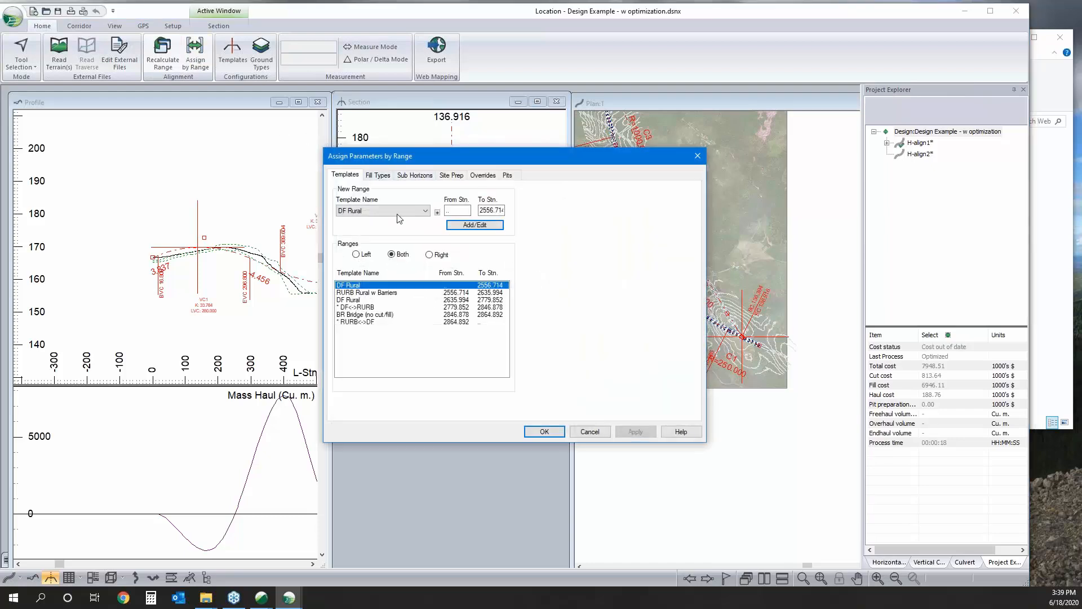
pyautogui.click(430, 180)
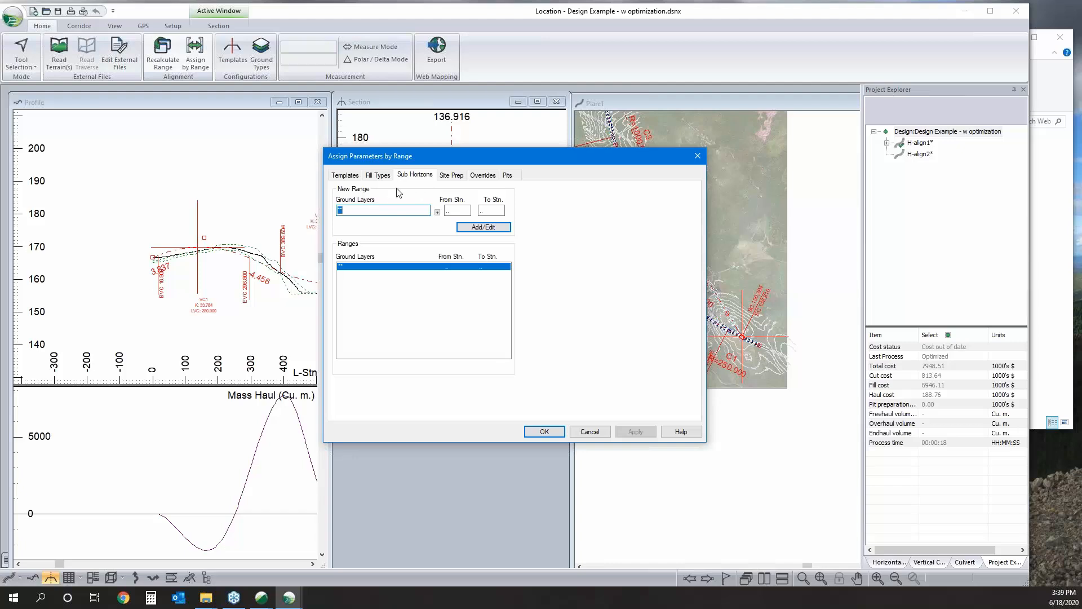
pyautogui.click(437, 212)
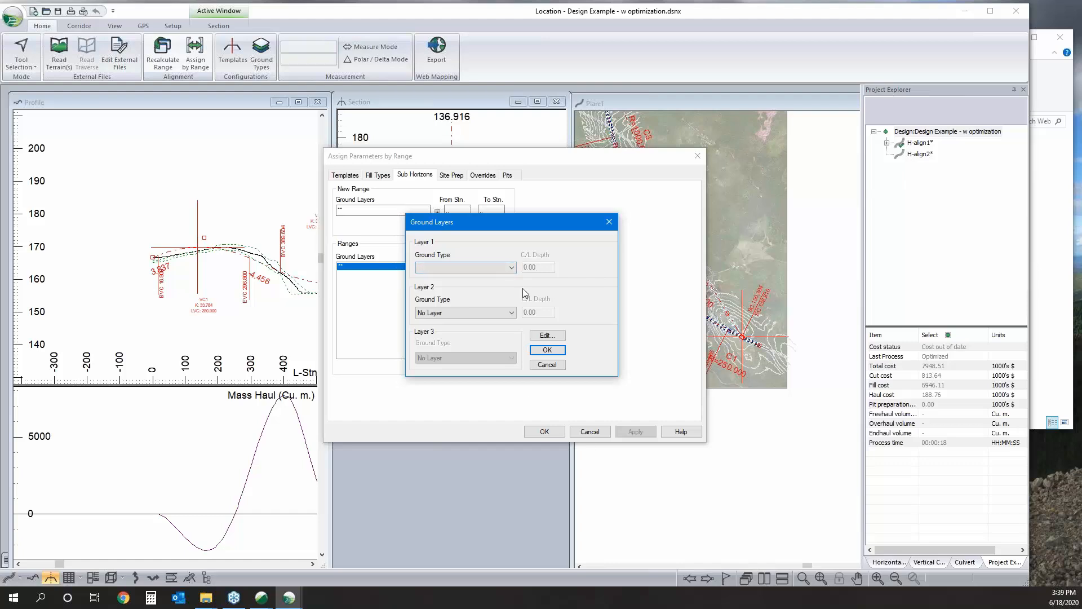
pyautogui.click(547, 336)
pyautogui.click(393, 235)
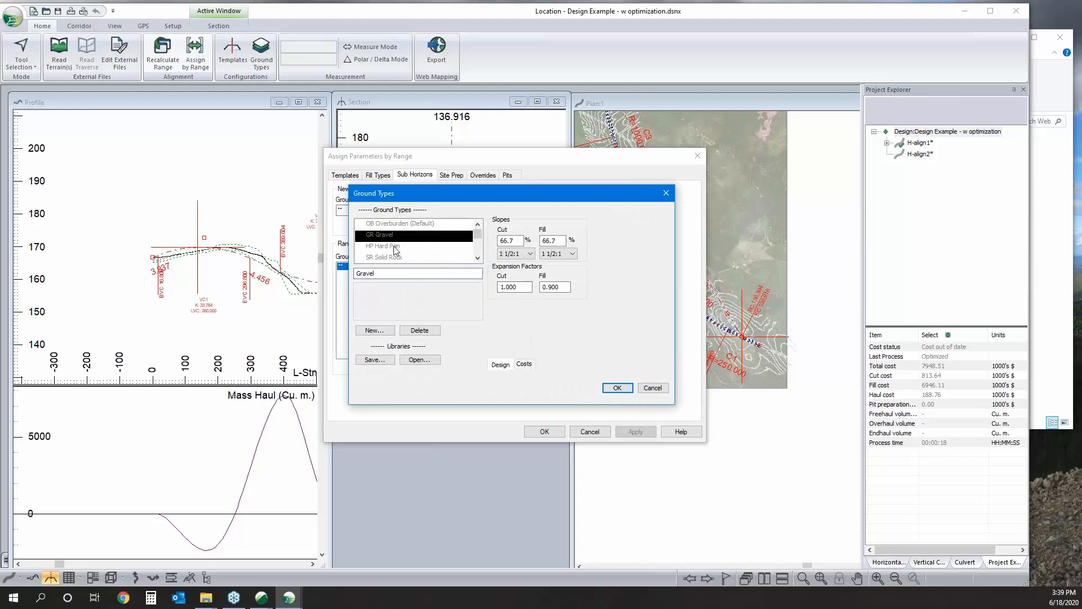
pyautogui.click(393, 245)
pyautogui.click(393, 257)
pyautogui.click(652, 389)
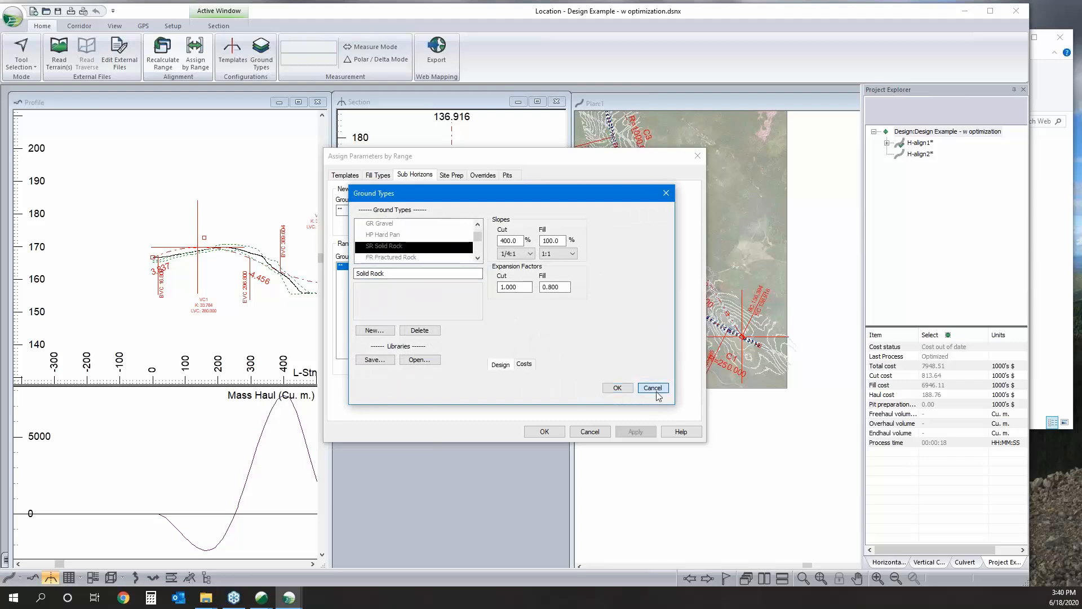
# Step: Try a three-layer sub horizon definition with Gravel as layer 1, Fractured Rock as layer 2 and Solid Rock as layer 3
pyautogui.click(476, 267)
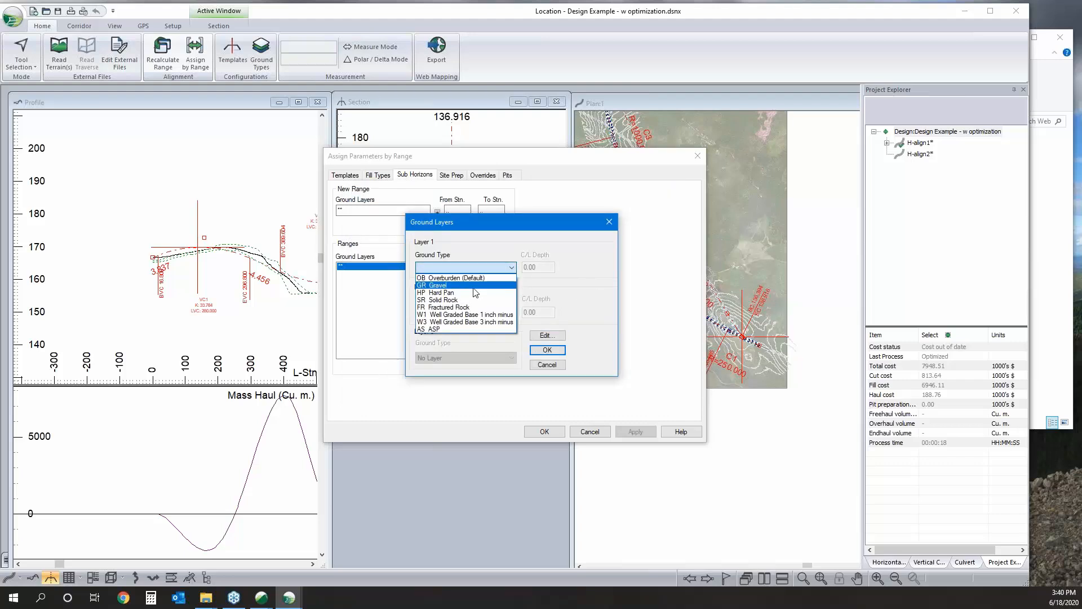
pyautogui.click(493, 285)
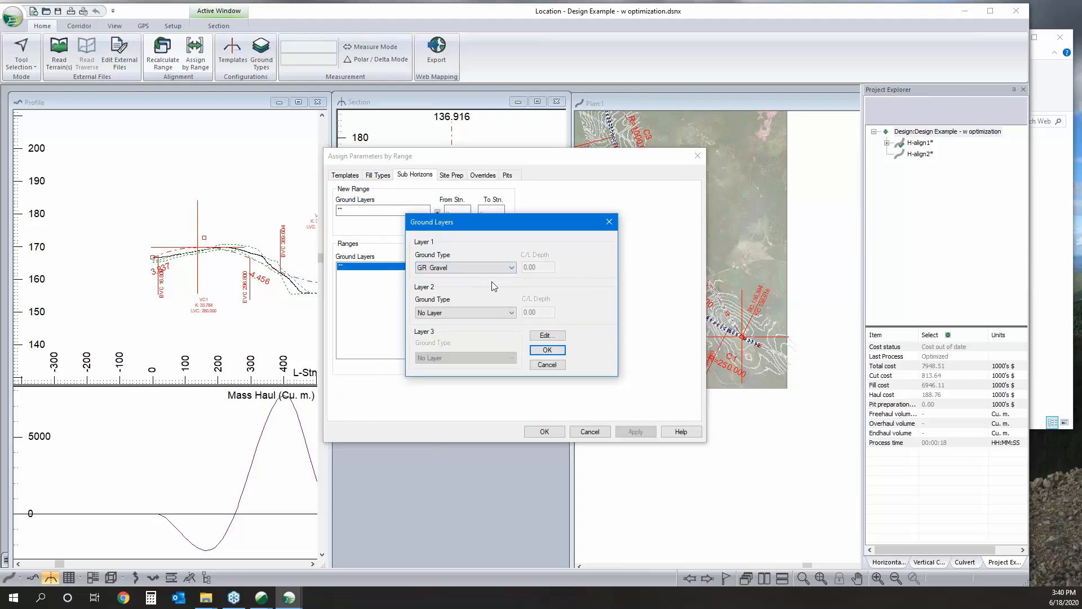
pyautogui.click(477, 314)
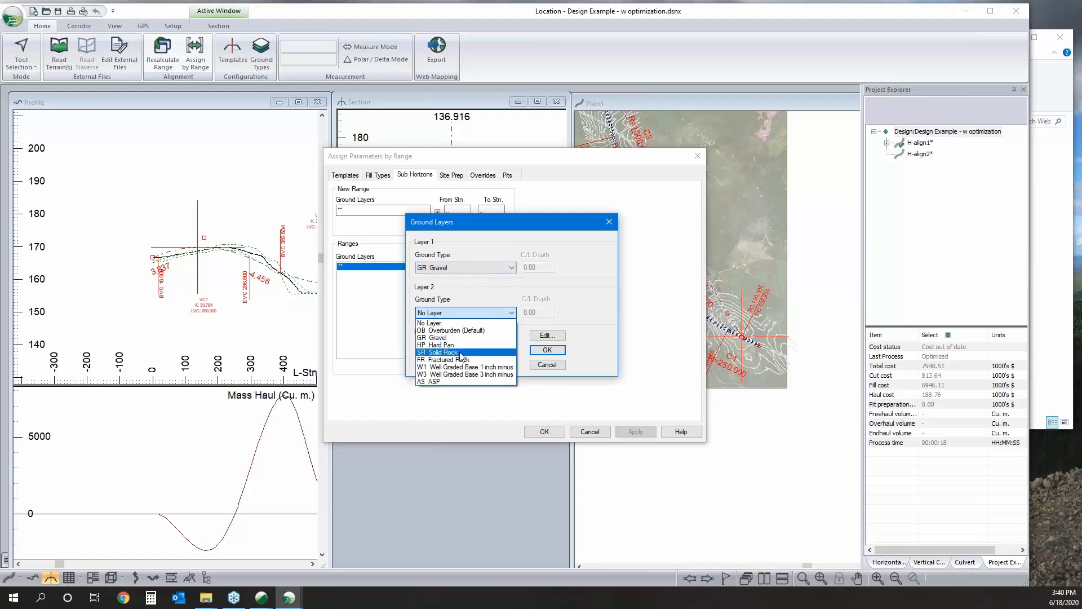
pyautogui.click(457, 345)
pyautogui.click(454, 313)
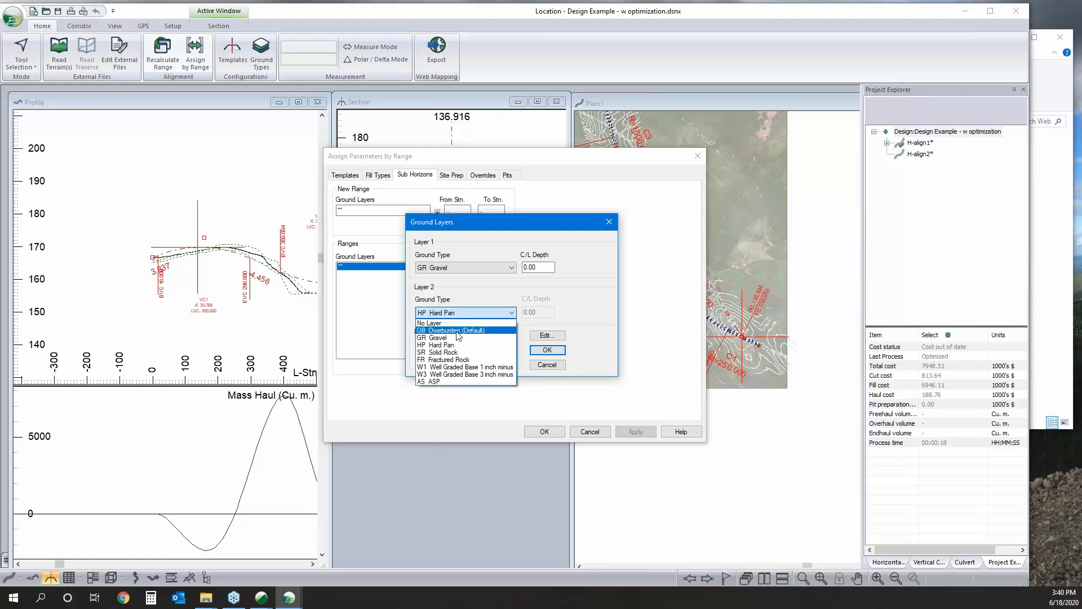
pyautogui.click(449, 359)
pyautogui.click(454, 358)
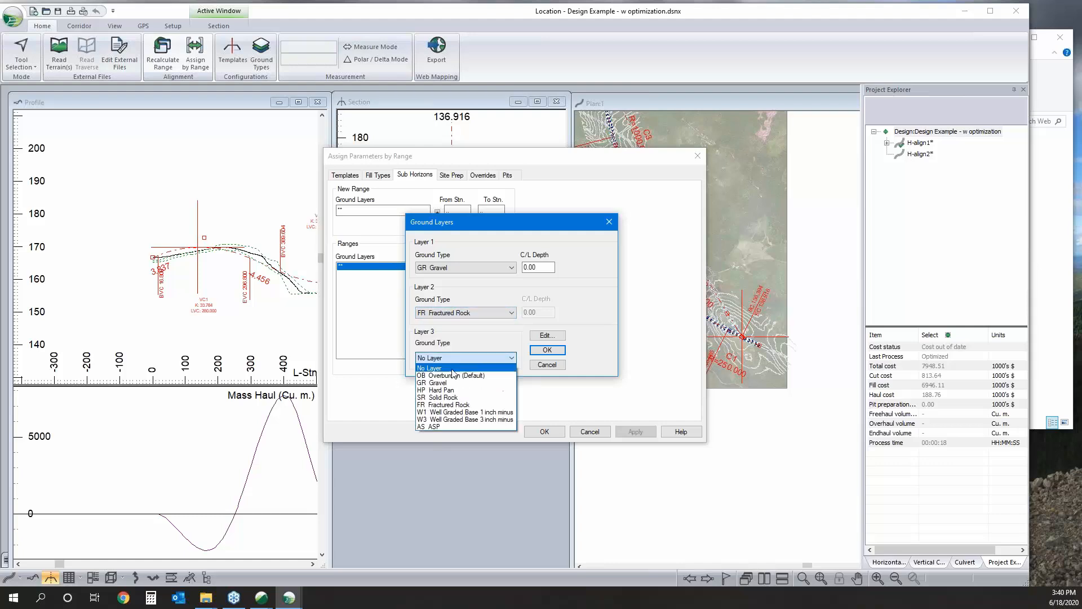
pyautogui.click(451, 396)
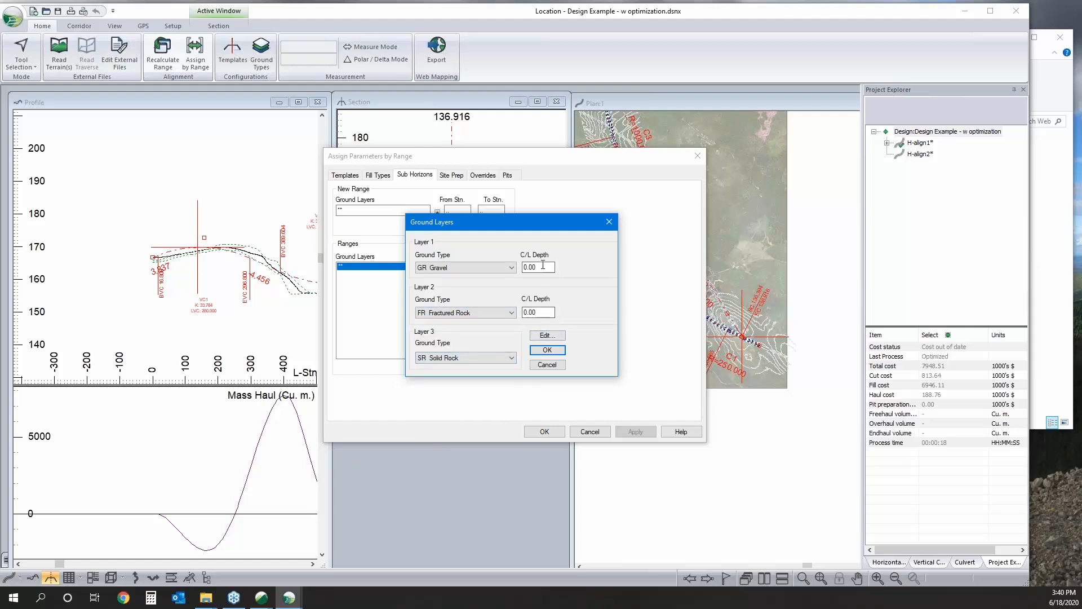
# Step: Set the centreline depths of the ground layers to 1.5 for layer 1 and 2.5 for layer 2
pyautogui.moveTo(543, 266); pyautogui.dragTo(359, 249)
pyautogui.write('1.5')
pyautogui.doubleClick(542, 311)
pyautogui.write('2.5')
pyautogui.click(543, 352)
# Step: Add a sub horizon range using the new ground layers from the alignment start to station 200
pyautogui.doubleClick(452, 210)
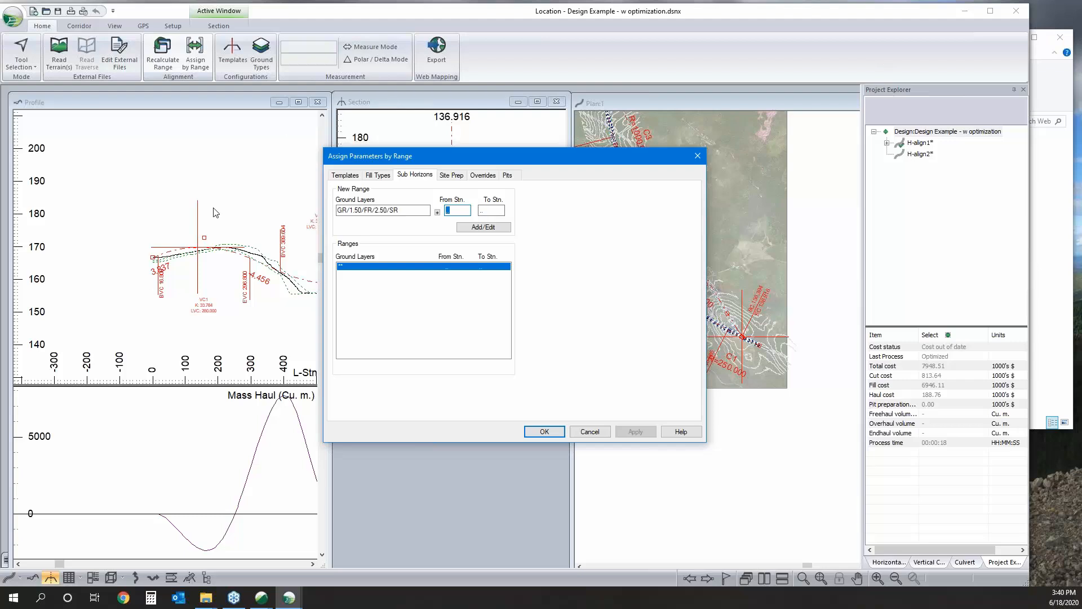
pyautogui.doubleClick(489, 211)
pyautogui.click(484, 226)
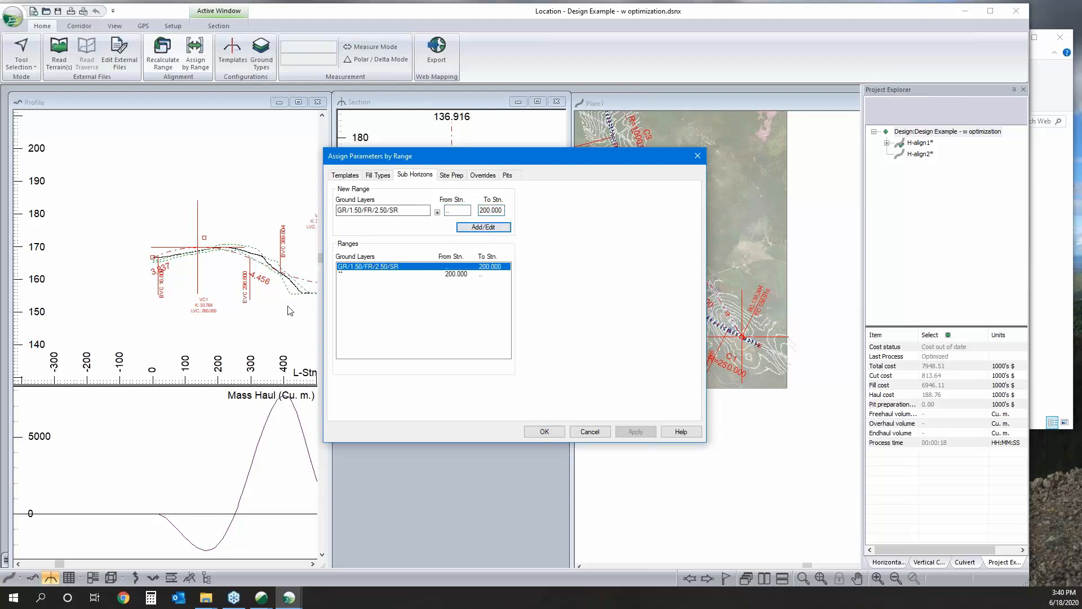
# Step: Extend the GR/1.50/FR/2.50/SR sub horizon range to the end of the alignment
pyautogui.click(341, 275)
pyautogui.click(386, 268)
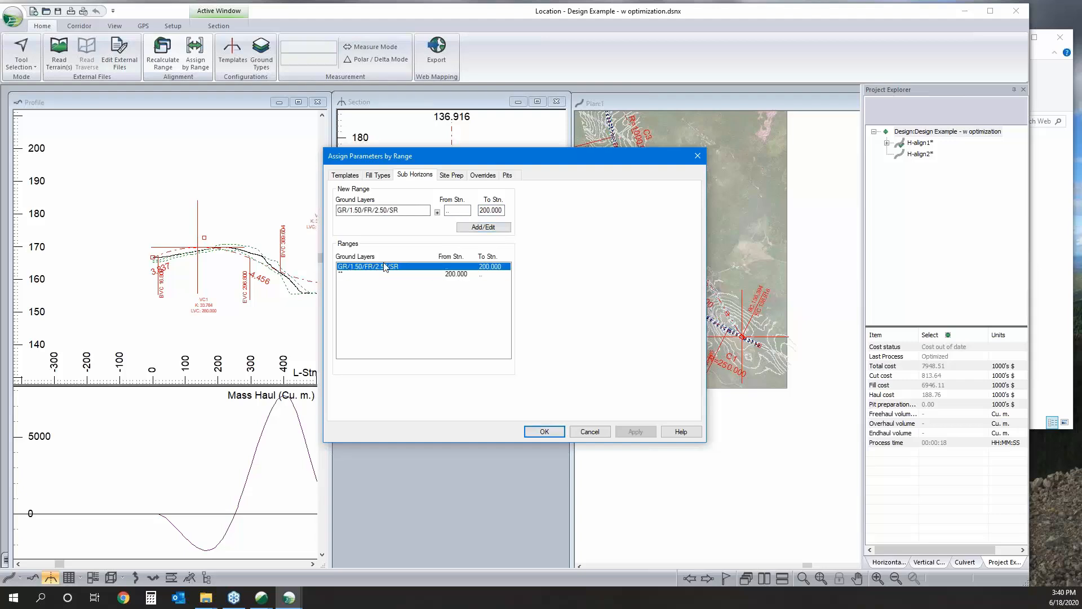
pyautogui.doubleClick(499, 210)
pyautogui.write('..')
pyautogui.click(463, 228)
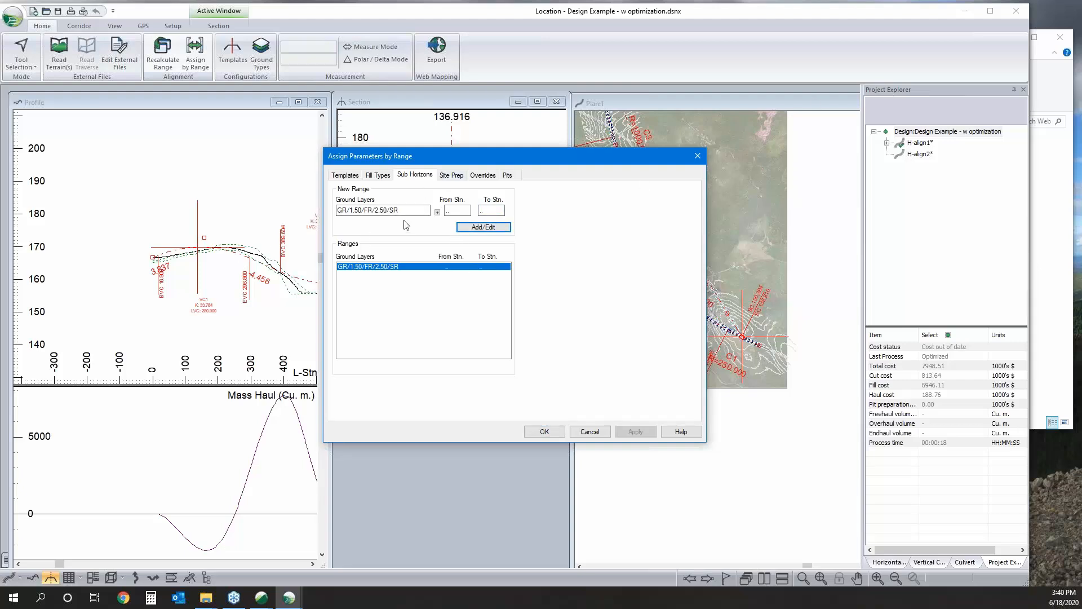
# Step: Try Gravel (Q3) as the replaceable subgrade fill material from station 400 to 500, and discard the range assignments
pyautogui.click(377, 175)
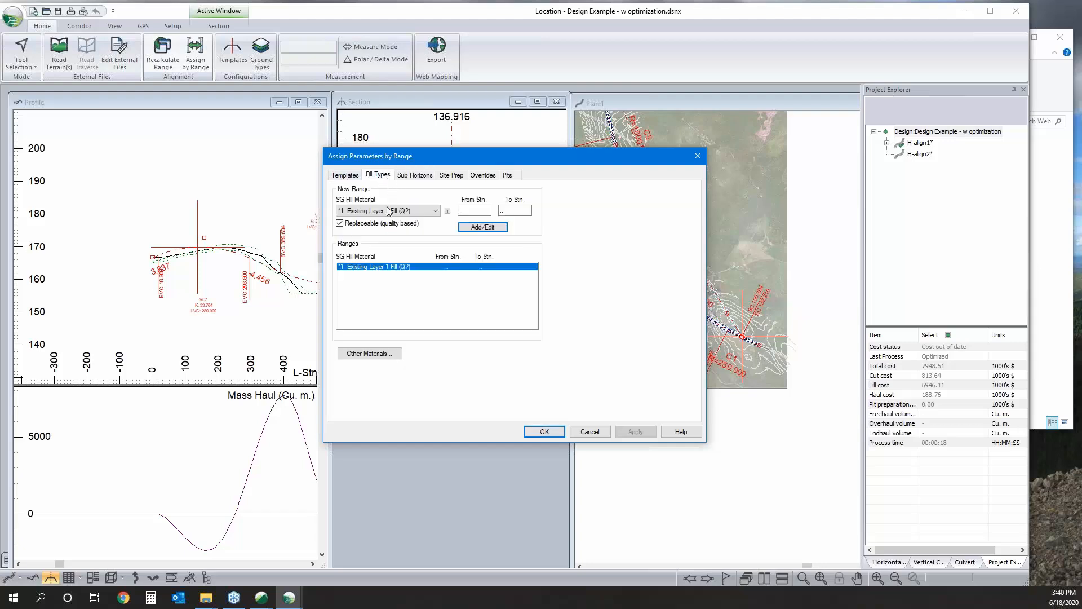
pyautogui.click(382, 211)
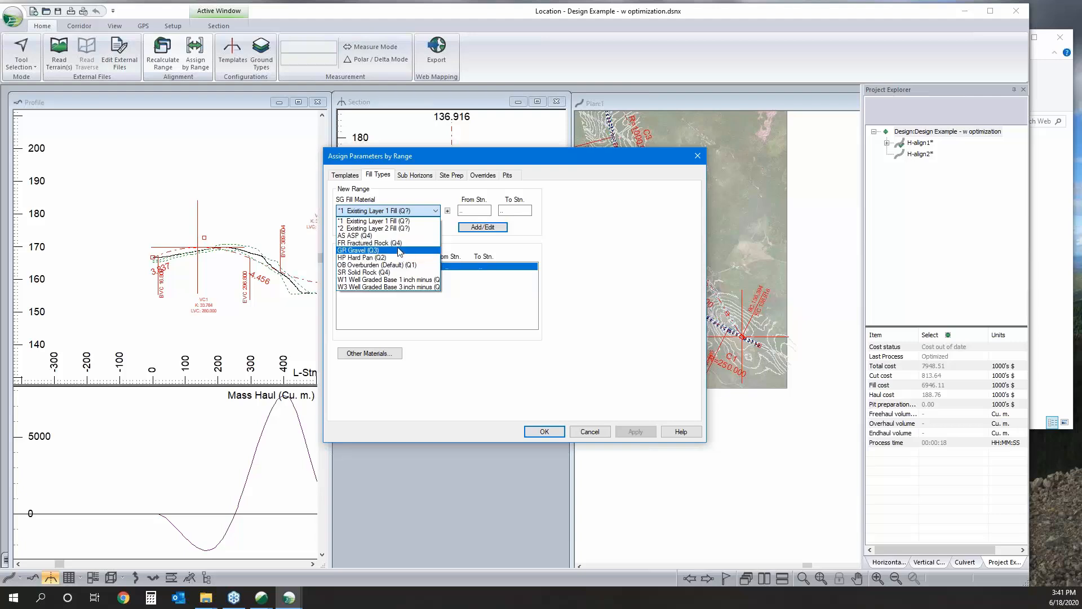
pyautogui.click(398, 251)
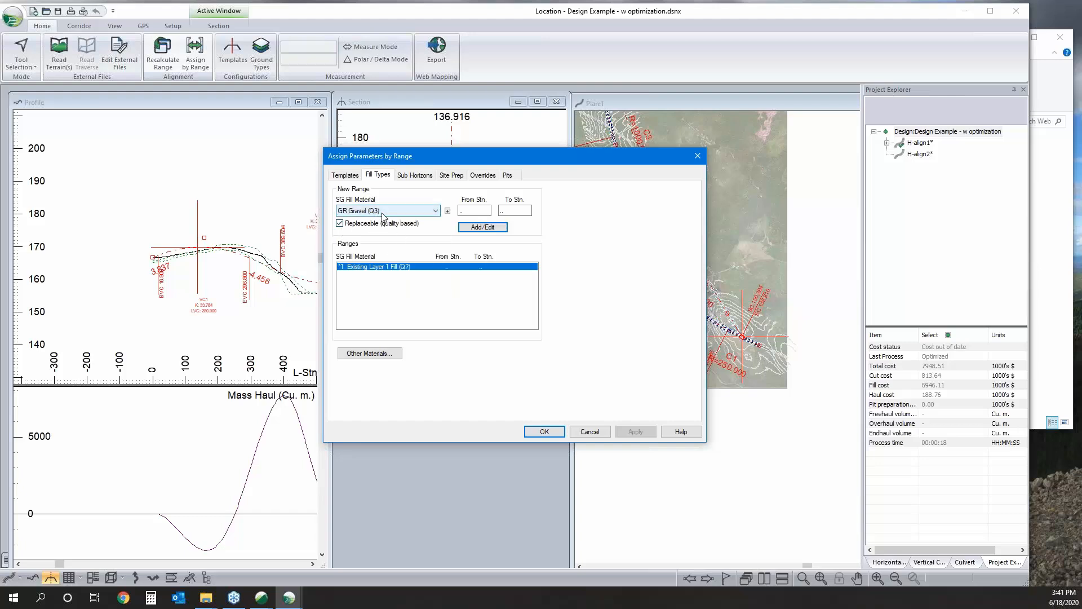
pyautogui.click(475, 211)
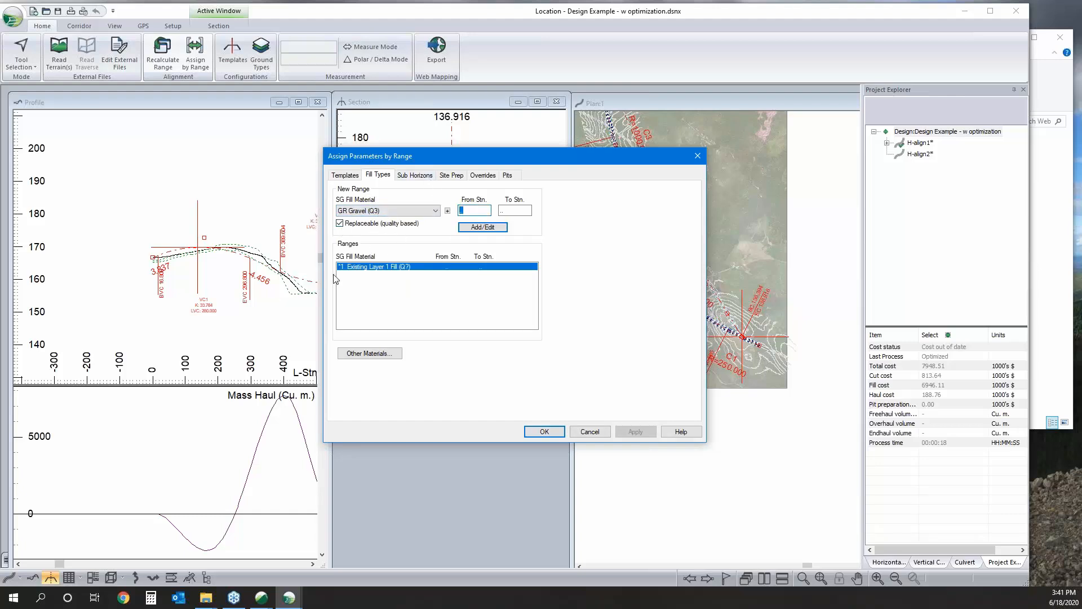
pyautogui.write('400')
pyautogui.press('Tab')
pyautogui.click(496, 227)
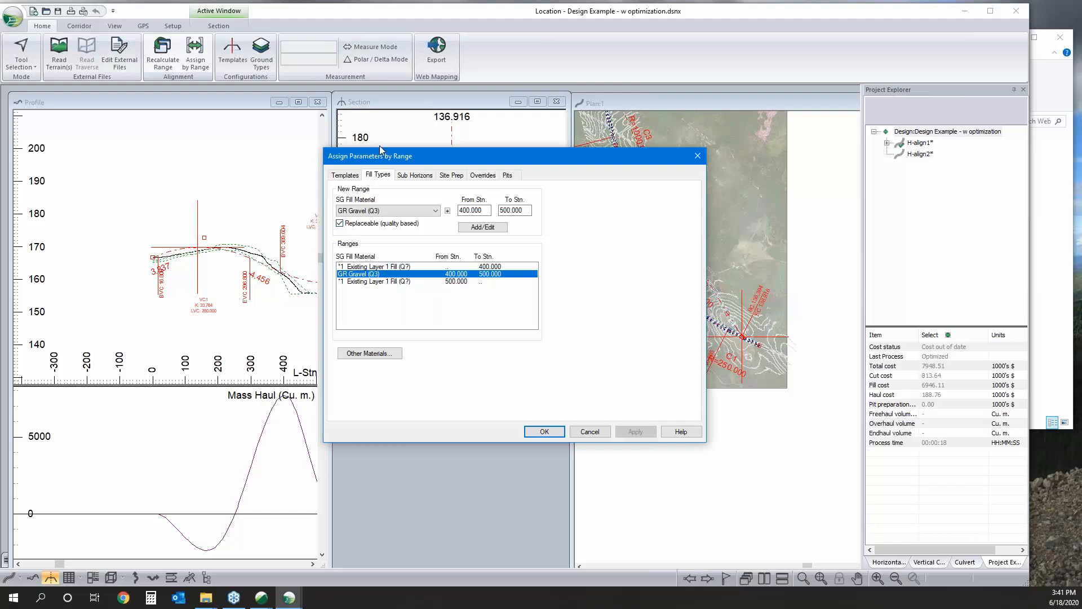
pyautogui.click(590, 432)
# Step: Review the handling costs and quality factors of the Overburden, Gravel, Hard Pan and Solid Rock ground types, and return to the untitled design
pyautogui.click(261, 63)
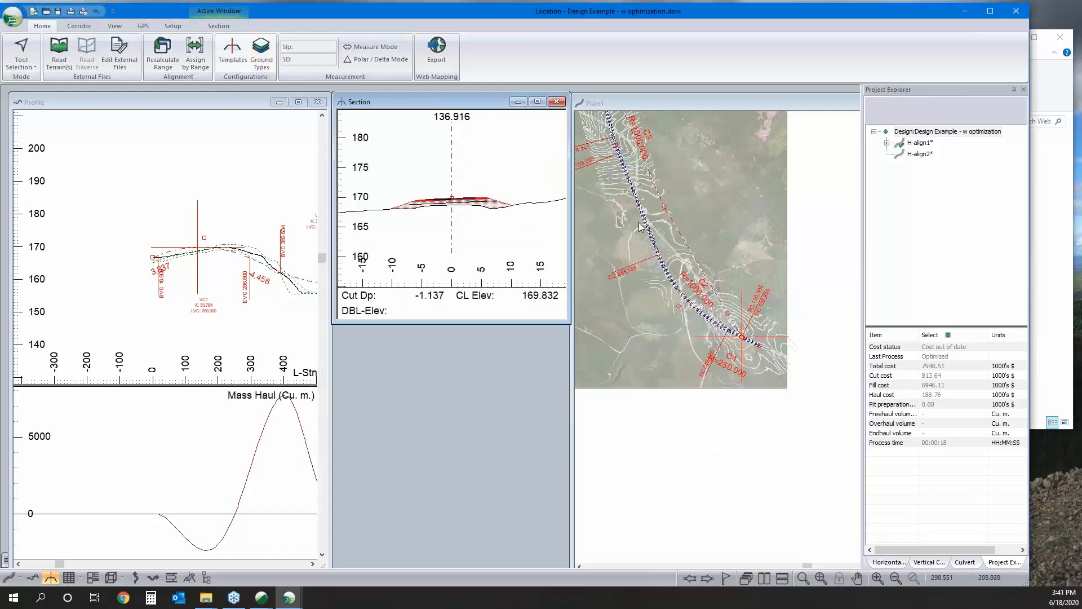
pyautogui.click(528, 365)
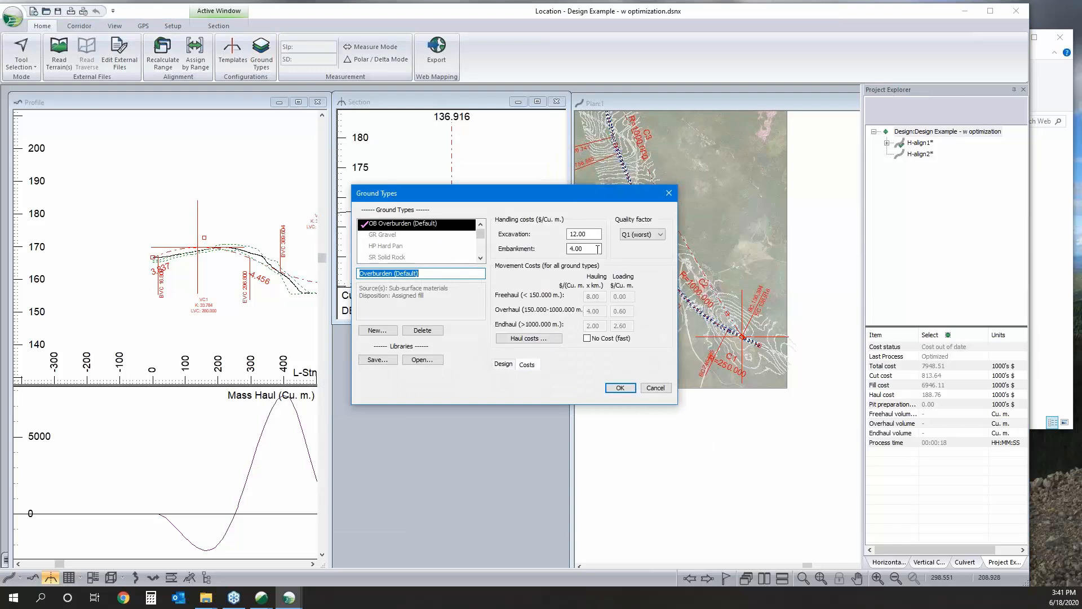
pyautogui.click(395, 235)
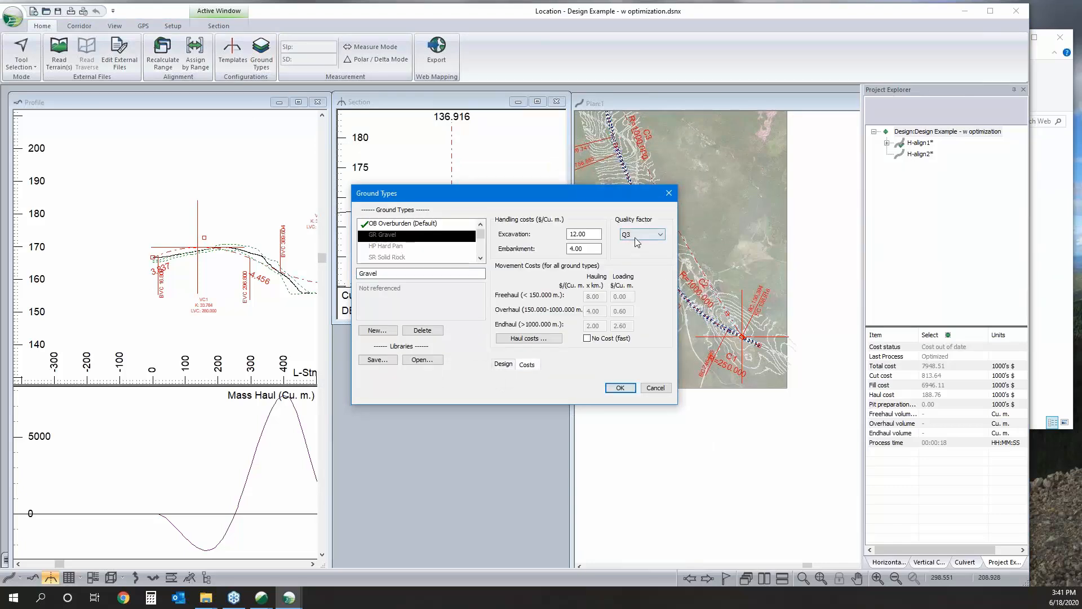
pyautogui.click(393, 246)
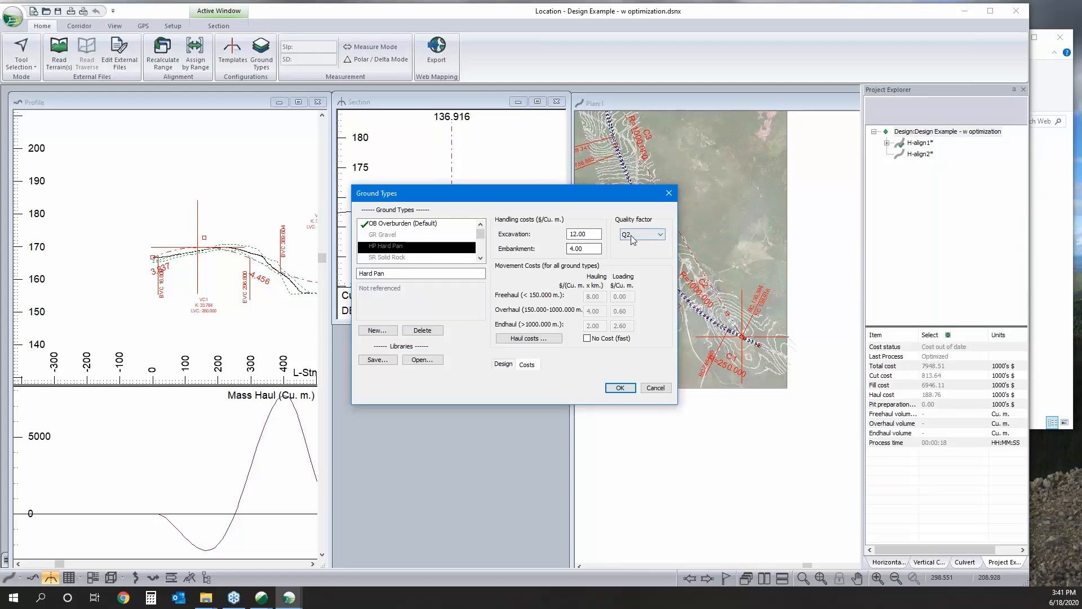
pyautogui.click(437, 224)
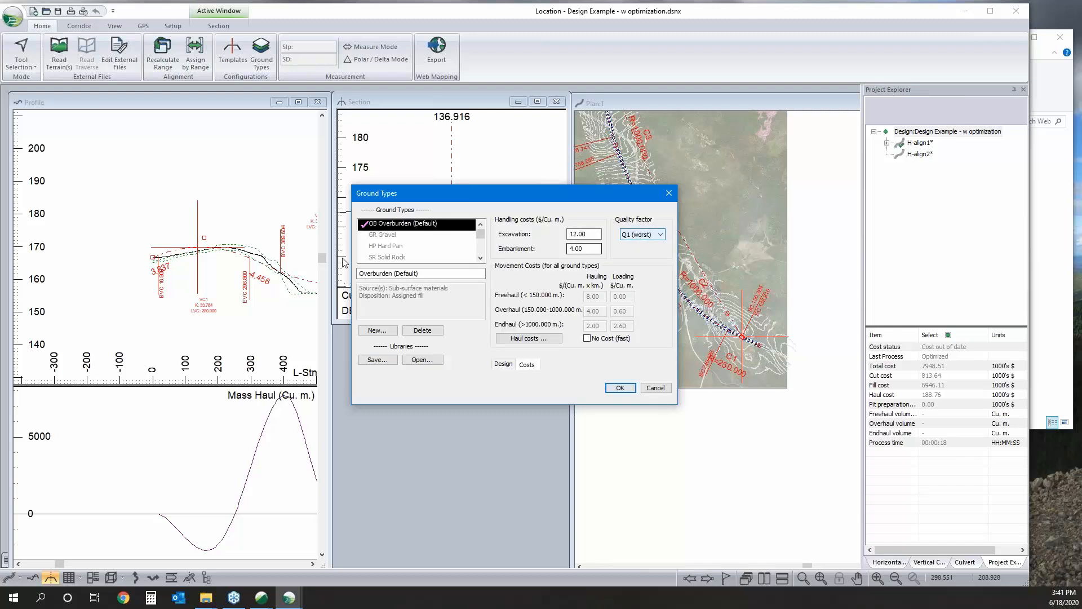
pyautogui.press('Down')
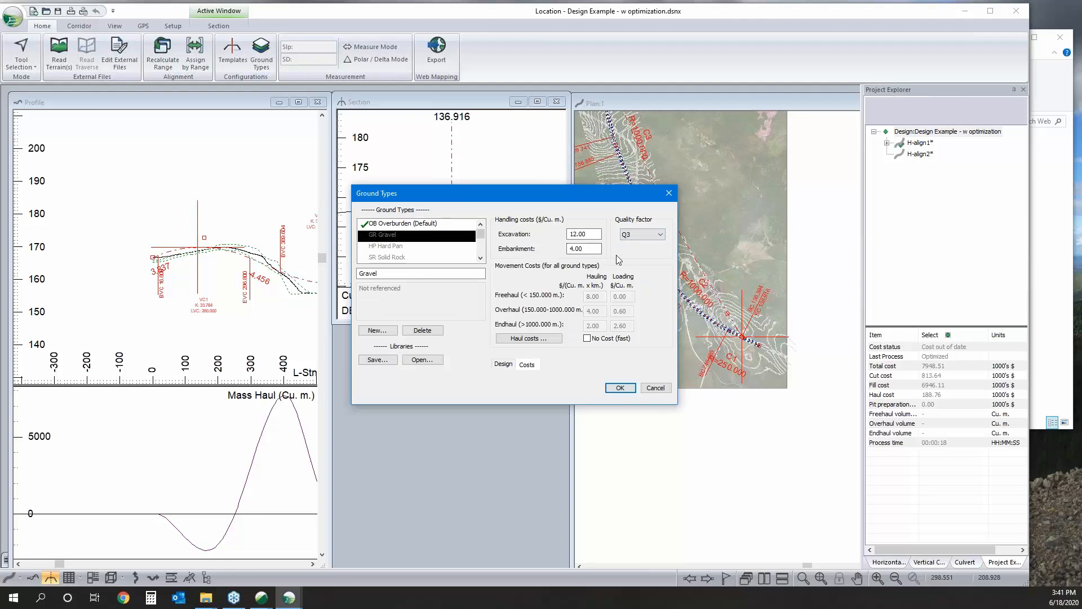
pyautogui.click(406, 259)
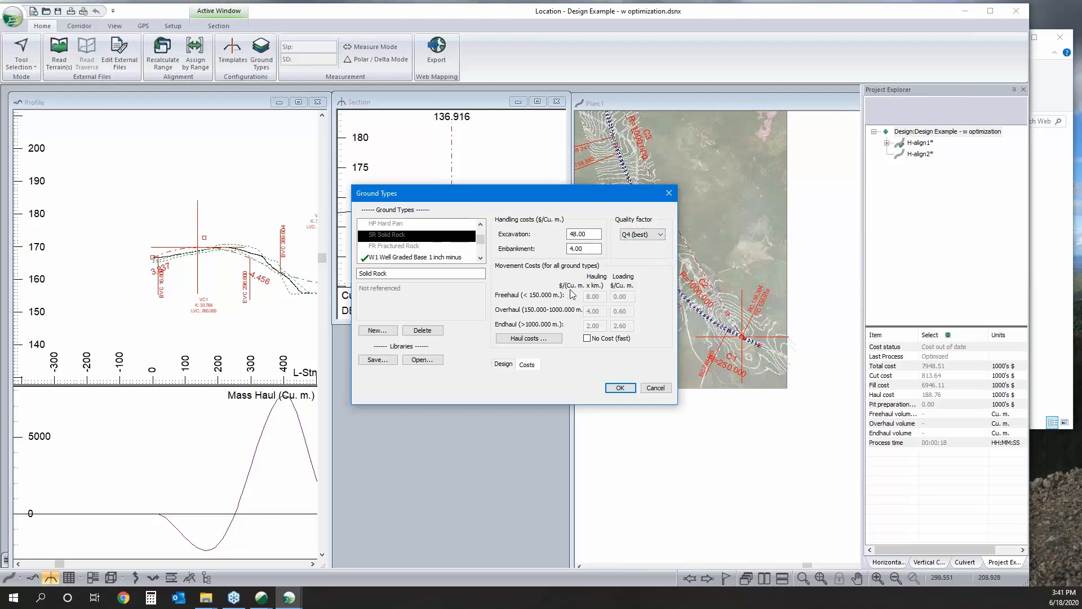
pyautogui.click(656, 388)
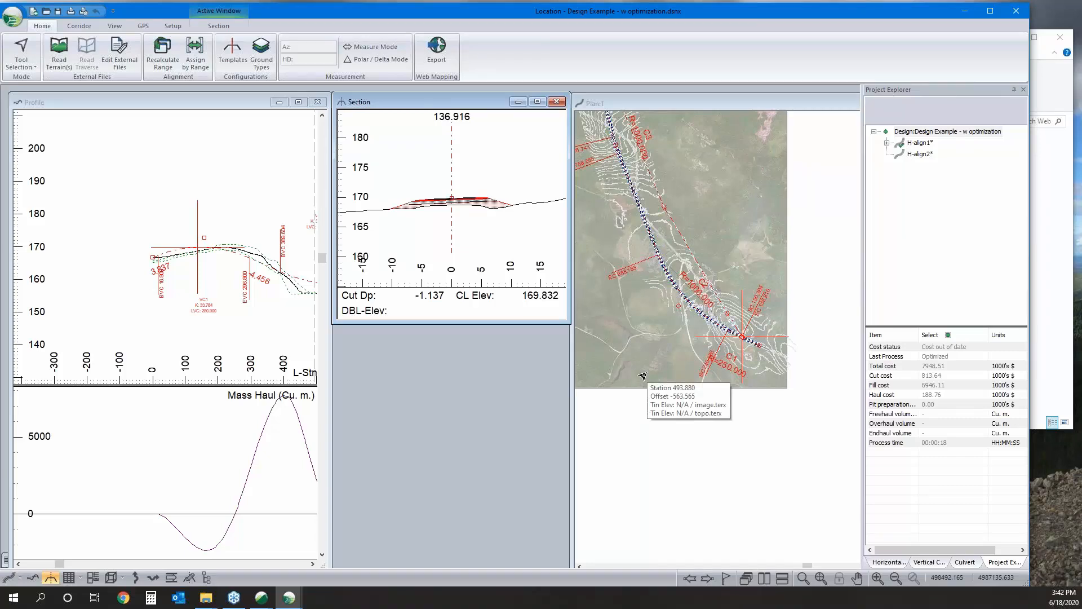
pyautogui.click(966, 12)
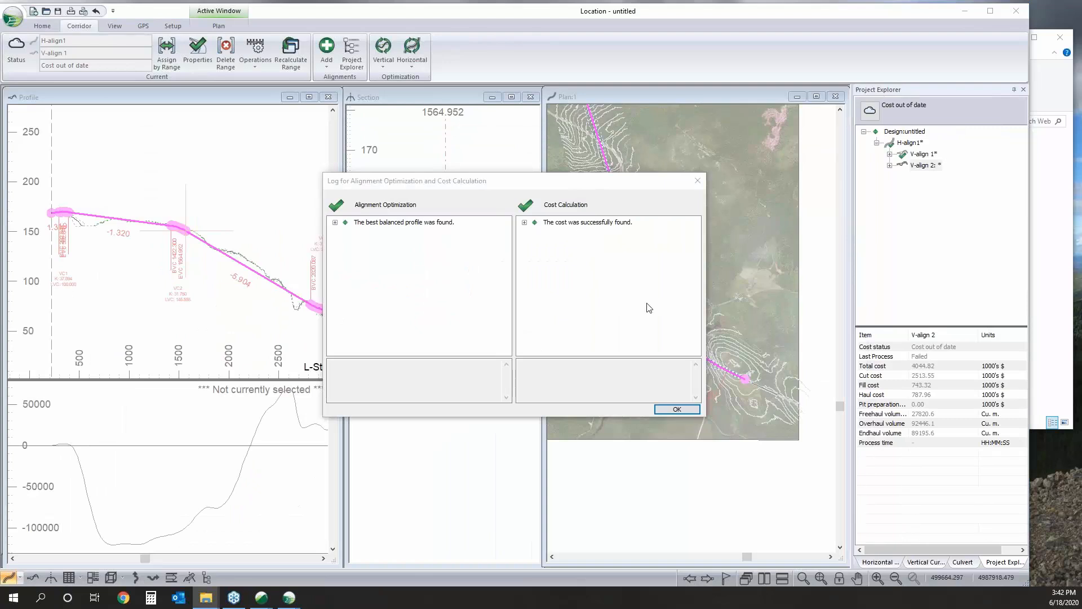
# Step: Close the optimization and cost calculation log and set V-align 2 as the current vertical alignment
pyautogui.click(677, 409)
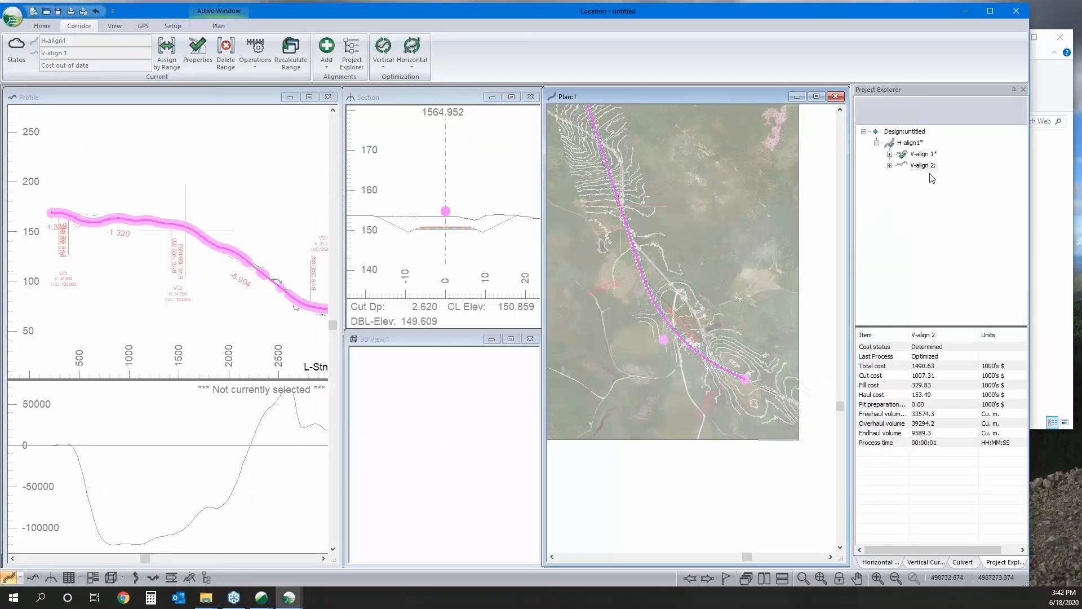
pyautogui.rightClick(926, 169)
pyautogui.click(961, 201)
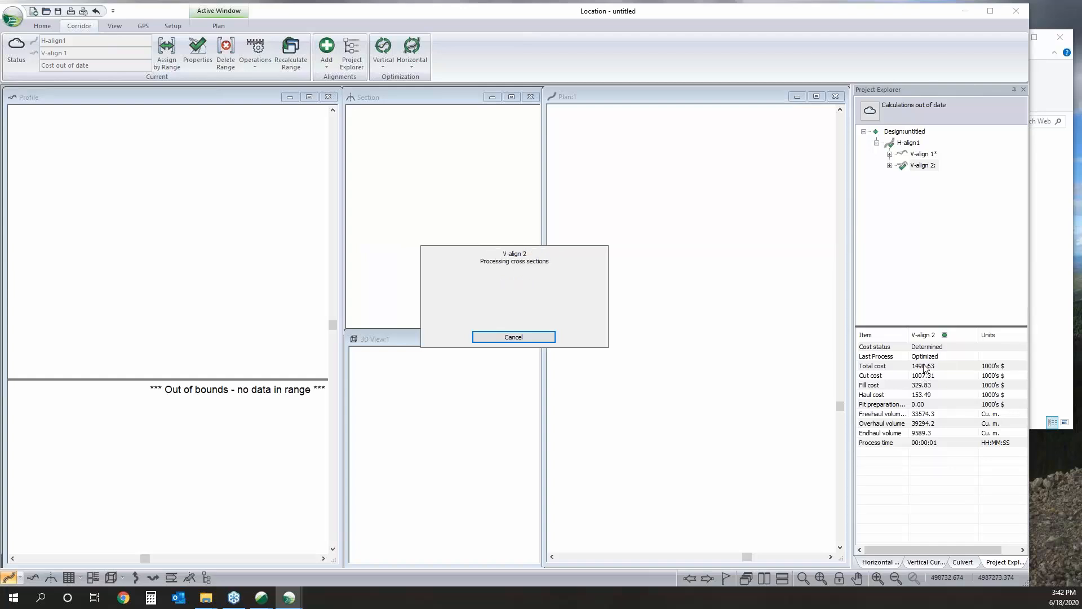
# Step: Examine the optimized V-align 2 profile against the ground line and mass haul curve, and check its costs beside V-align 1
pyautogui.click(921, 155)
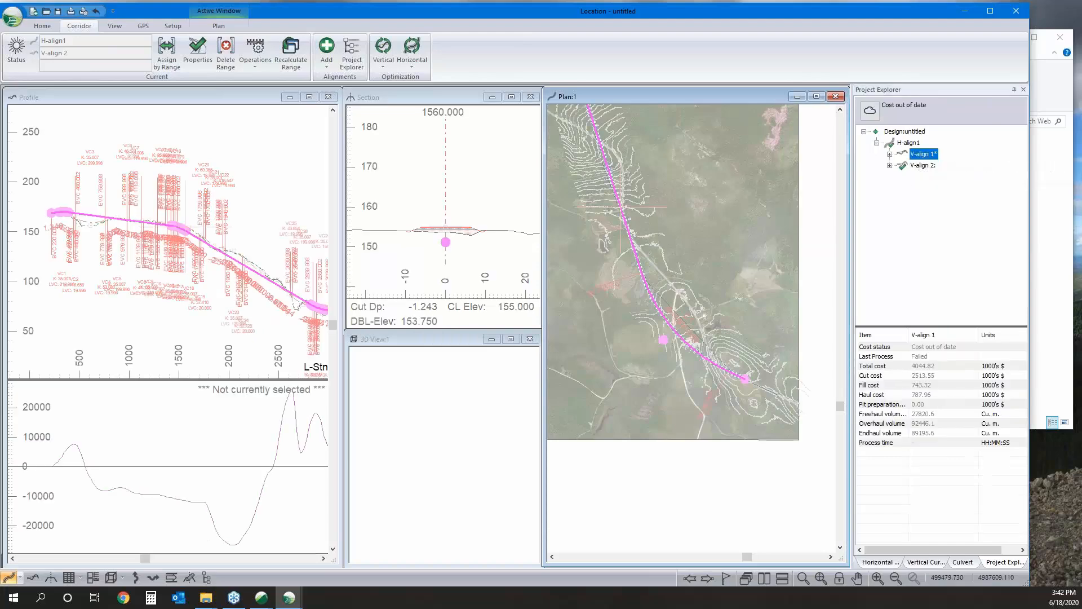
pyautogui.click(911, 165)
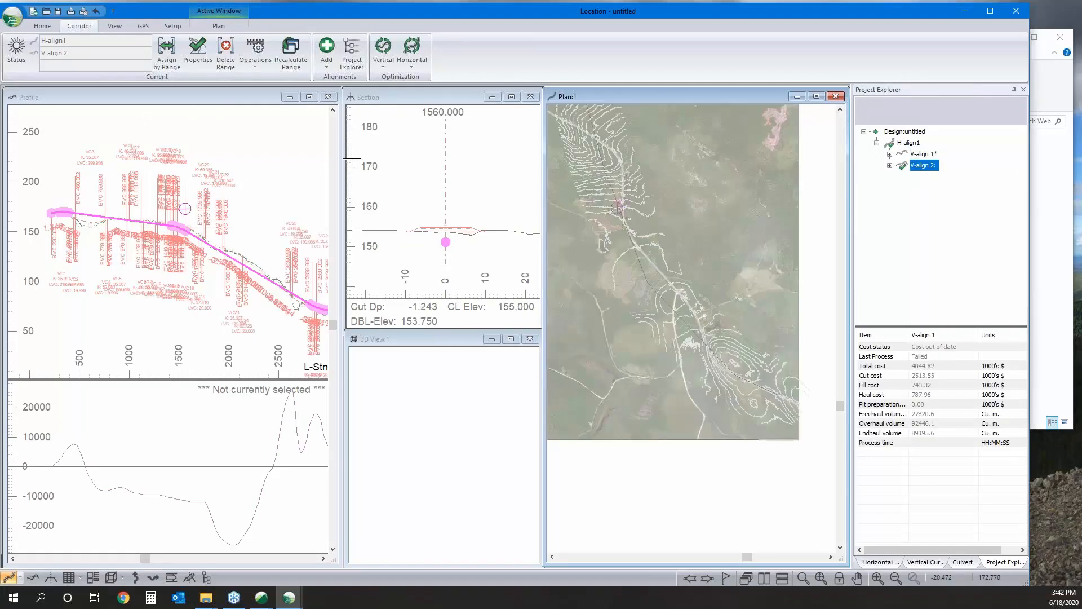
pyautogui.click(136, 218)
pyautogui.scroll(1, 136, 218)
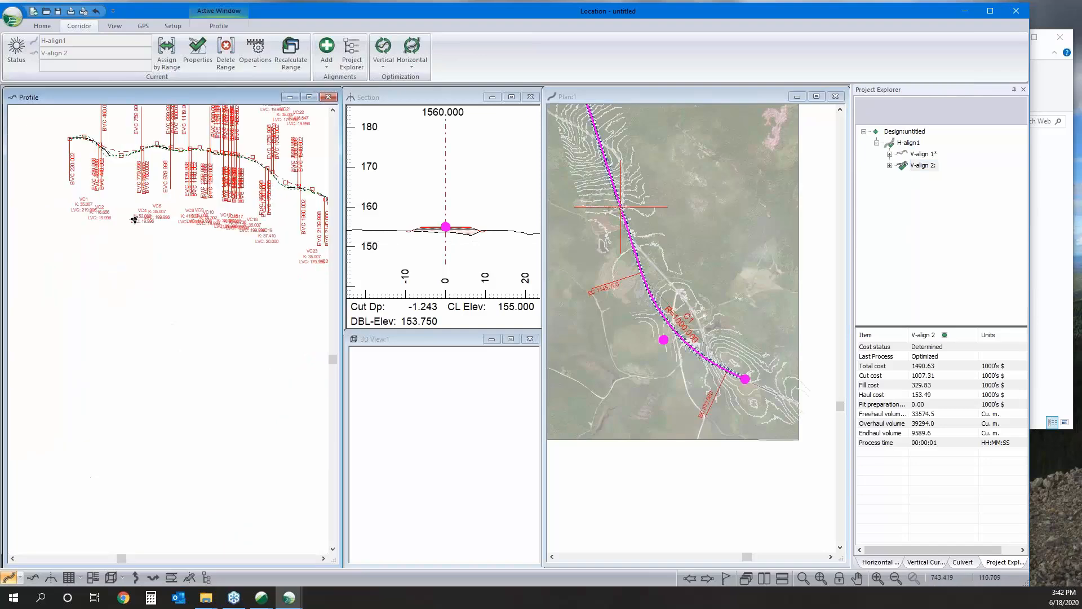
pyautogui.scroll(3, 149, 247)
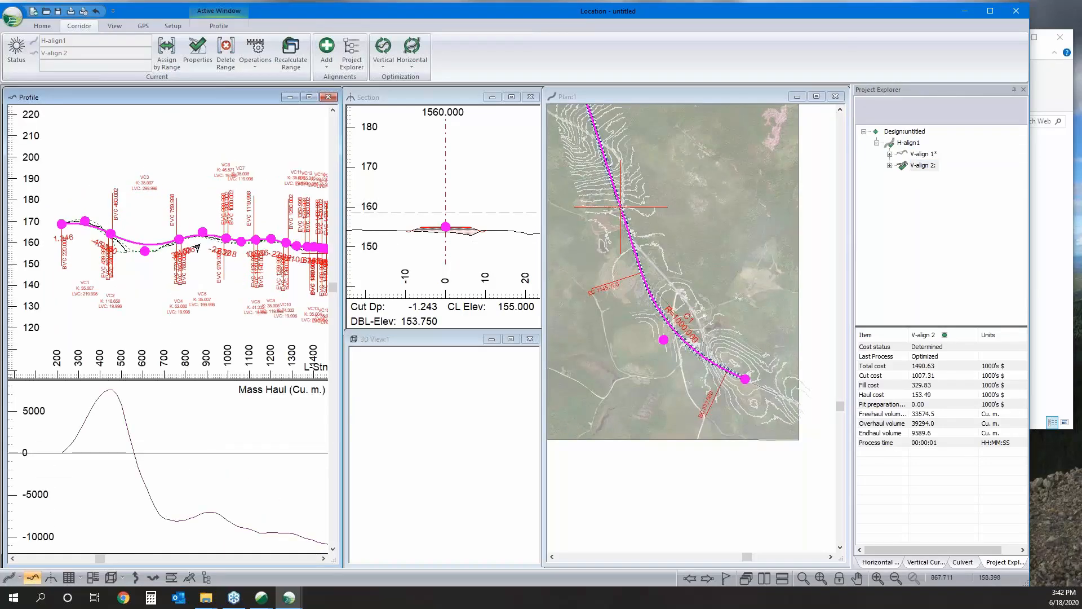
pyautogui.scroll(4, 150, 247)
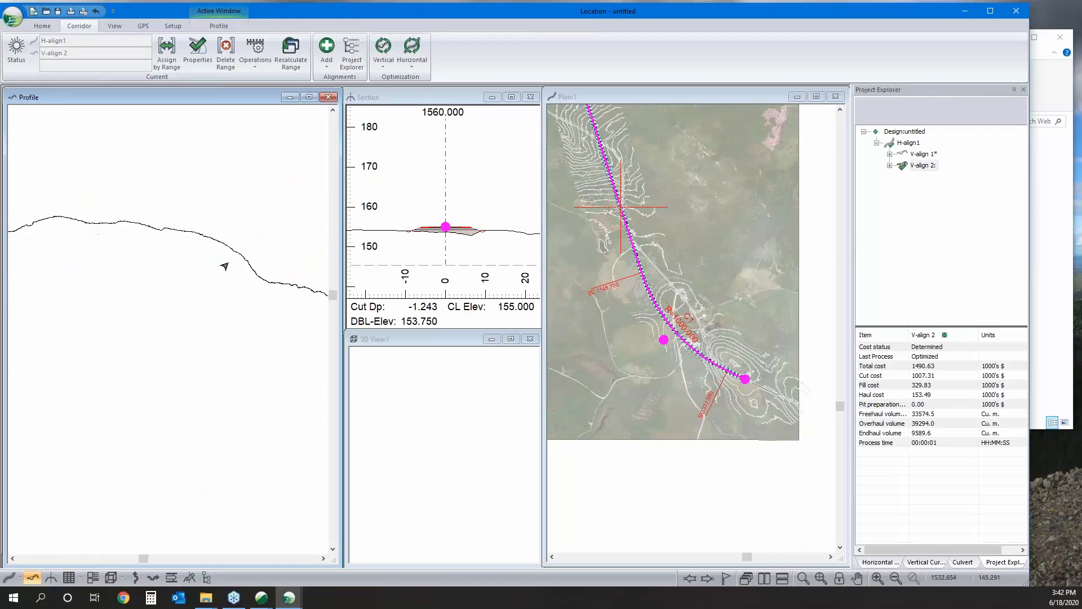
pyautogui.moveTo(230, 261); pyautogui.dragTo(149, 226, button='middle')
pyautogui.scroll(3, 149, 226)
pyautogui.moveTo(7, 173); pyautogui.dragTo(160, 223, button='middle')
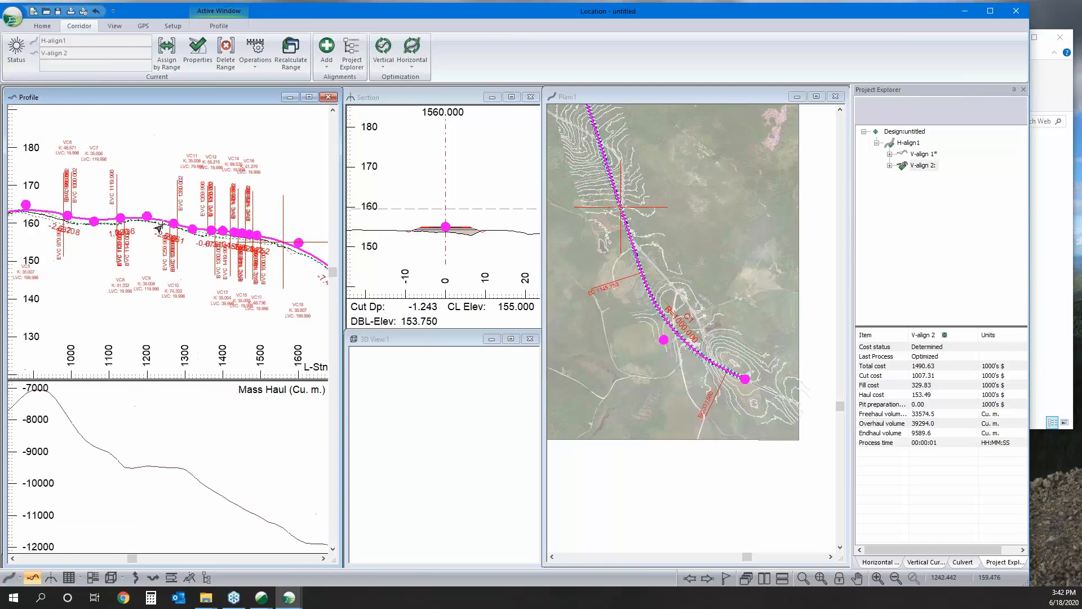
pyautogui.scroll(1, 145, 253)
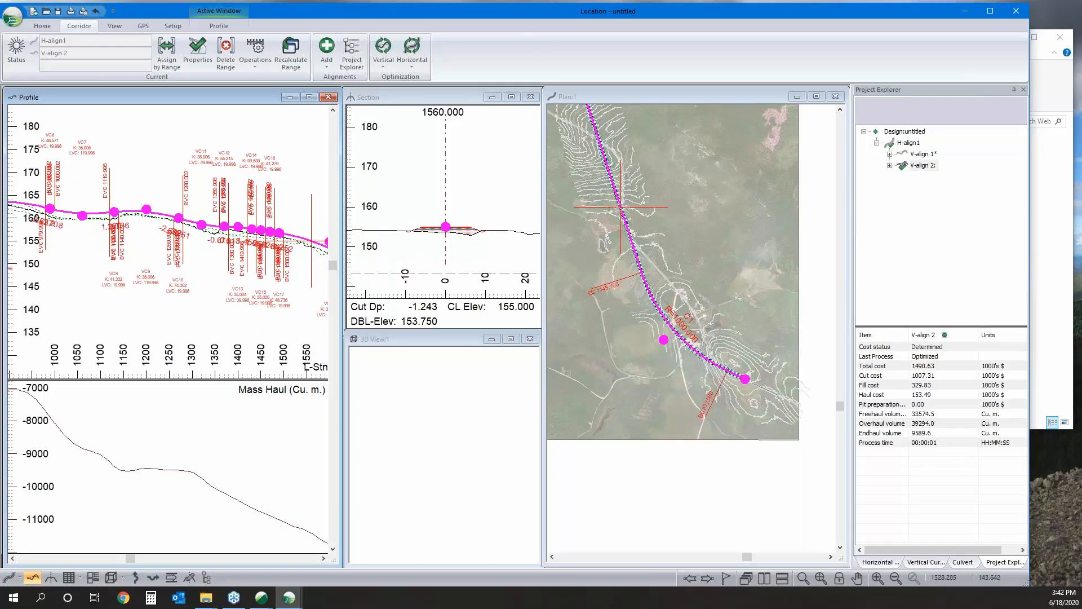
pyautogui.moveTo(244, 288); pyautogui.dragTo(225, 220, button='middle')
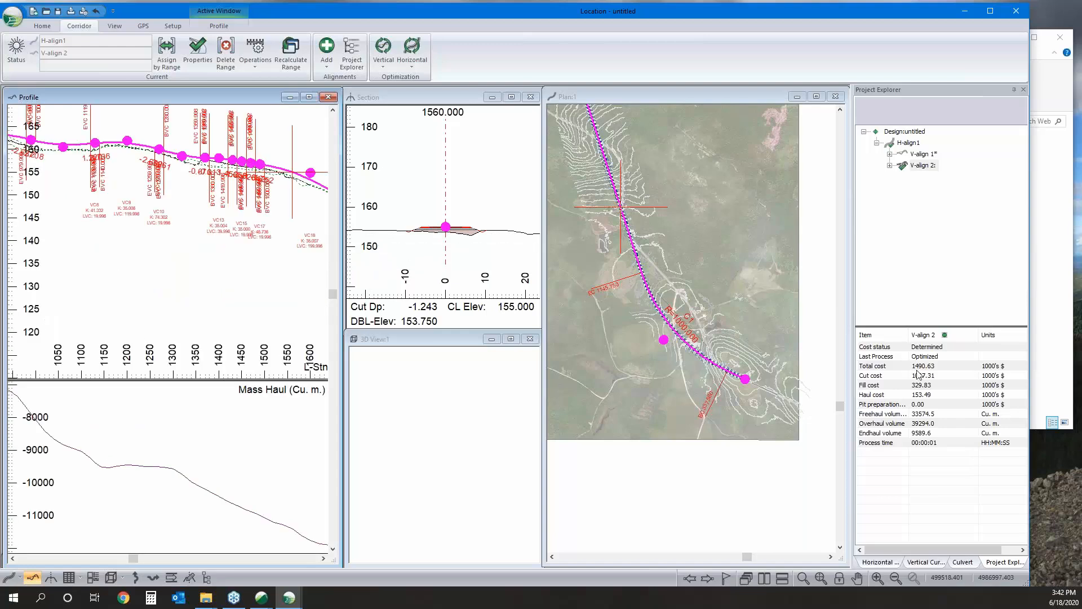
pyautogui.rightClick(912, 169)
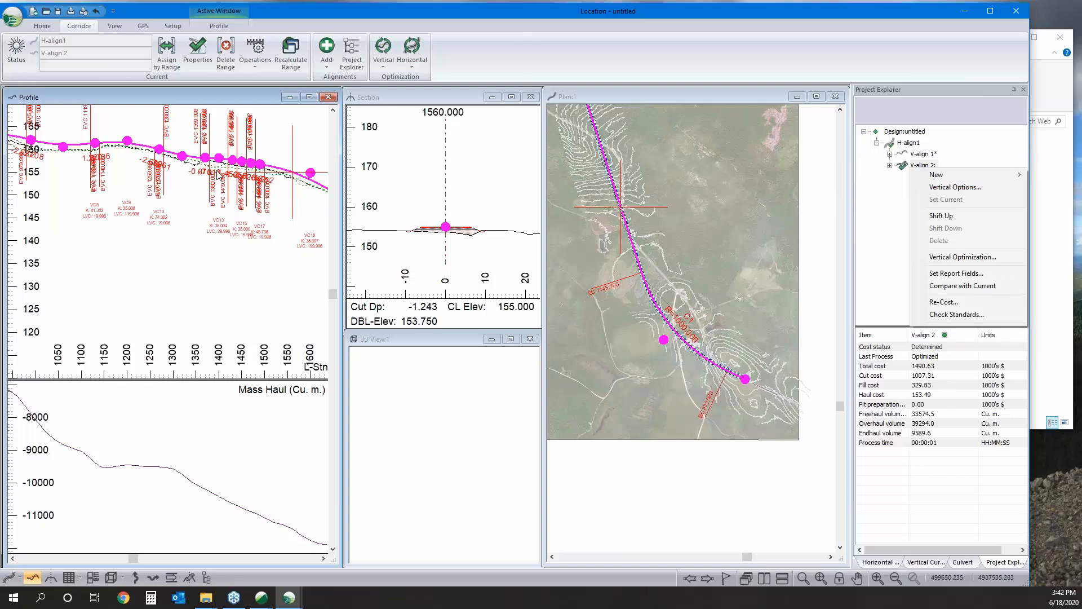
pyautogui.click(216, 322)
pyautogui.scroll(-4, 208, 295)
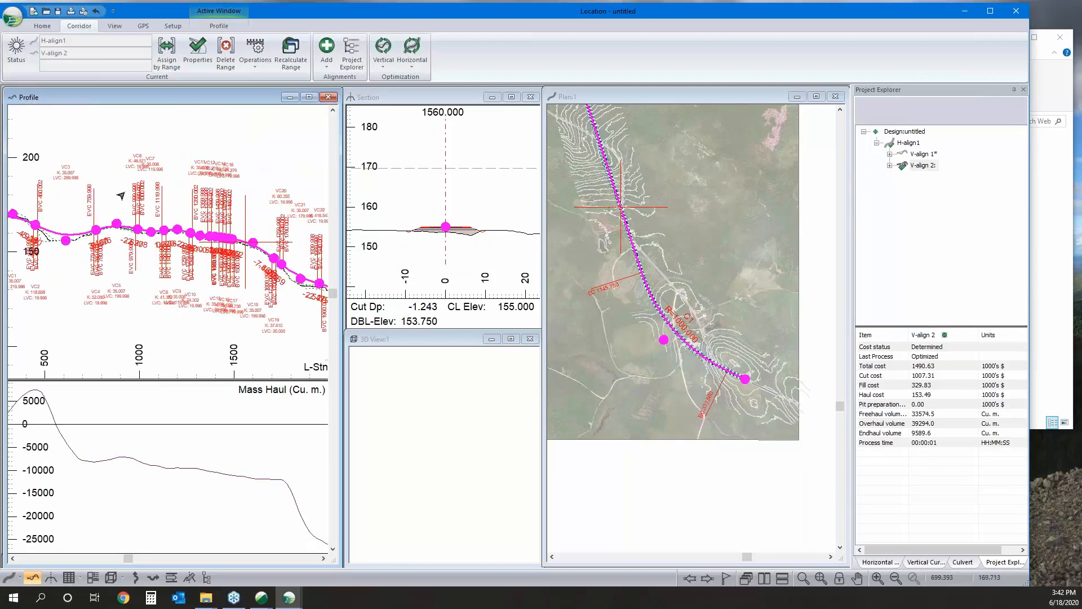
# Step: Review the curve type choices in the standards of V-align 2's vertical optimization options, and leave without changes
pyautogui.rightClick(928, 173)
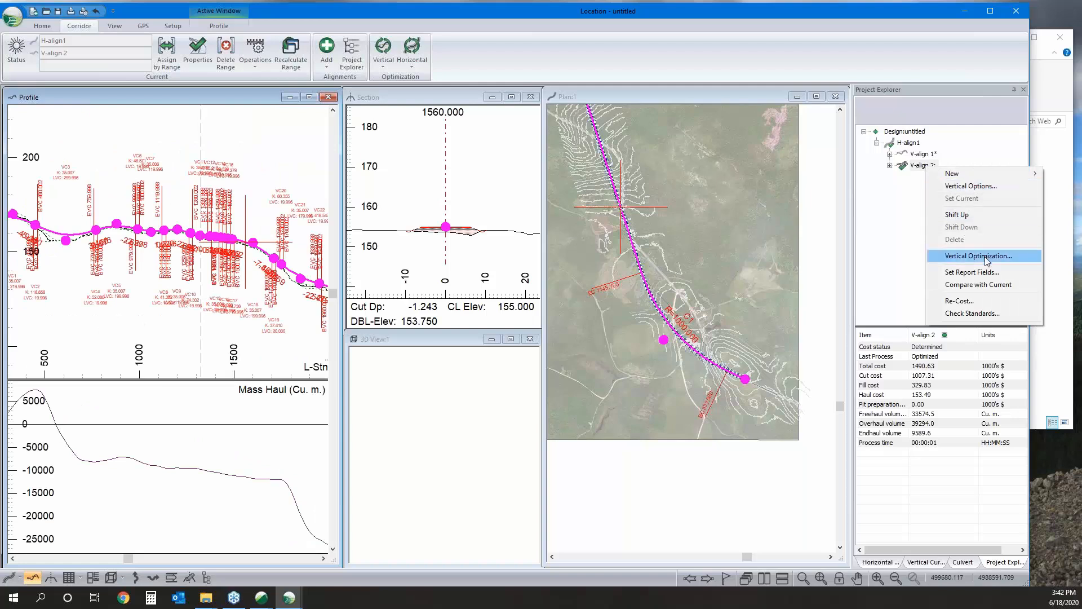
pyautogui.click(984, 187)
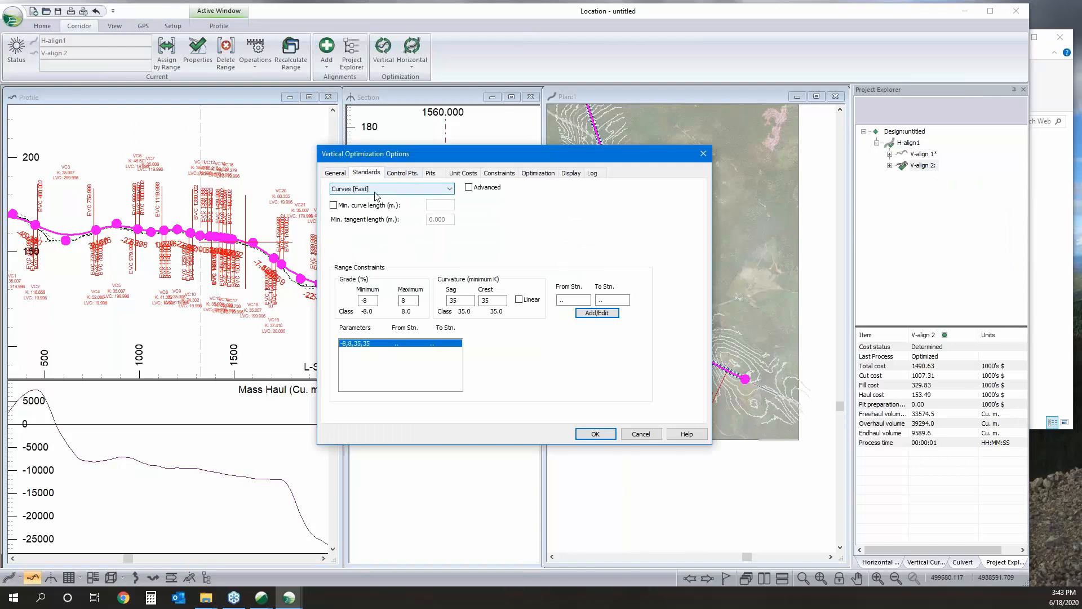
pyautogui.click(389, 188)
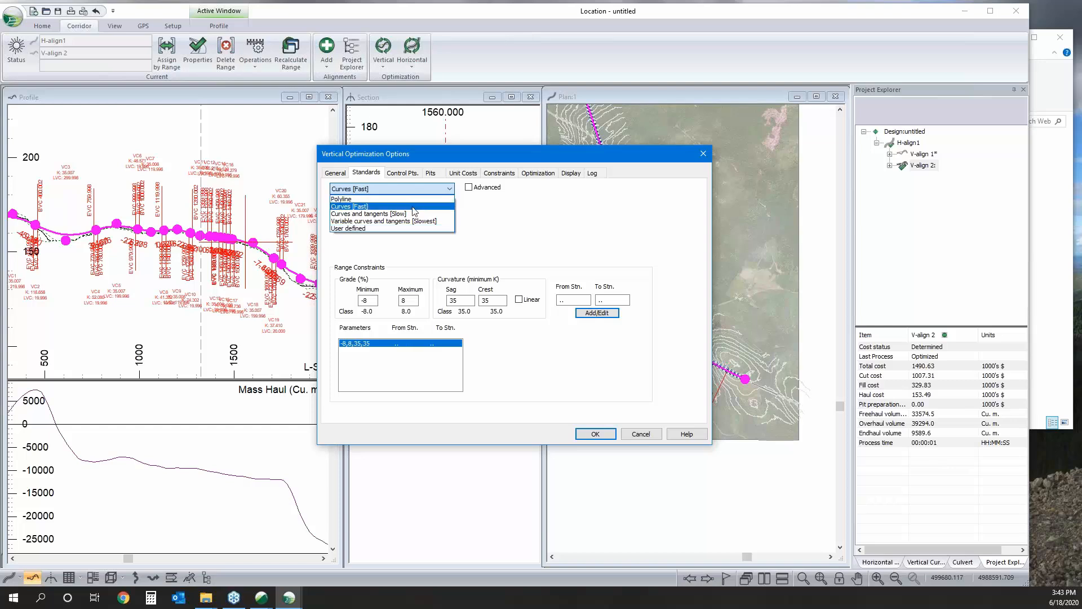
pyautogui.click(519, 224)
pyautogui.click(637, 430)
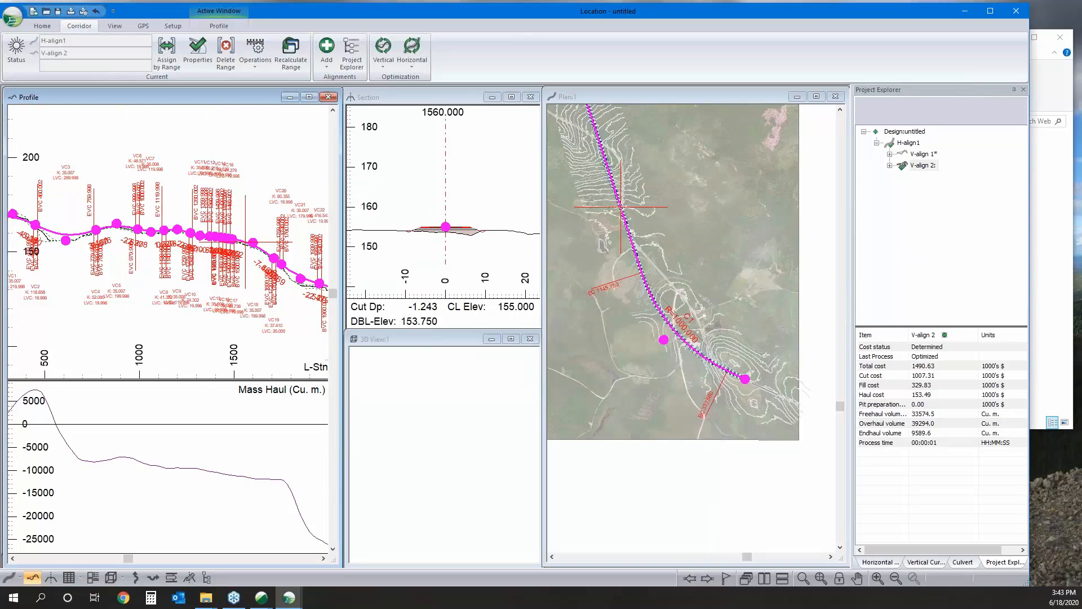
# Step: Load the book layout BookTemplate ANSI D formatted.blt into the Multi-Plot view
pyautogui.click(93, 577)
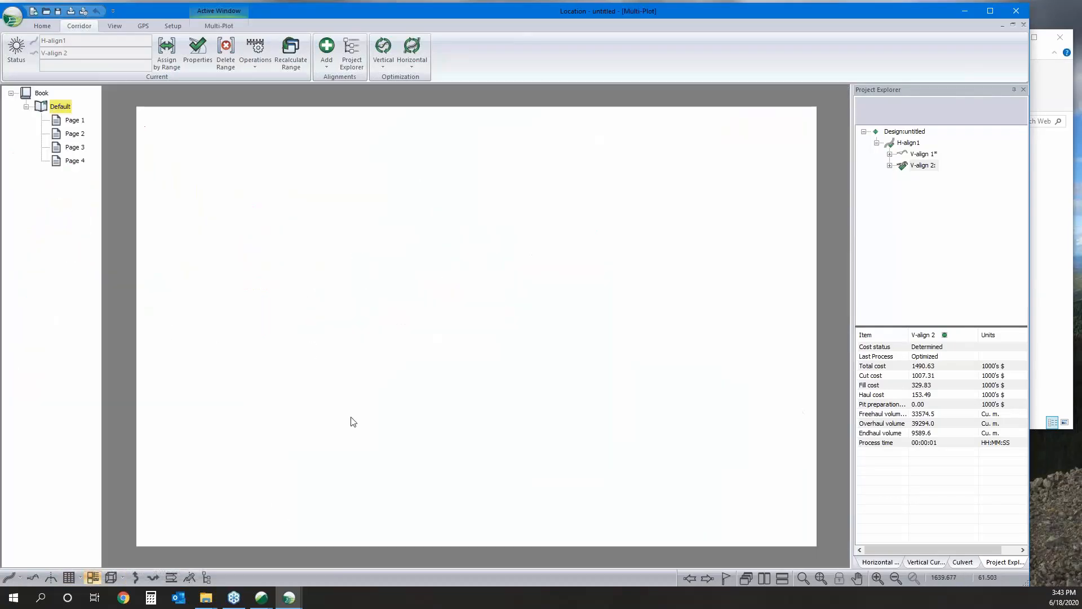
pyautogui.click(229, 24)
pyautogui.click(113, 54)
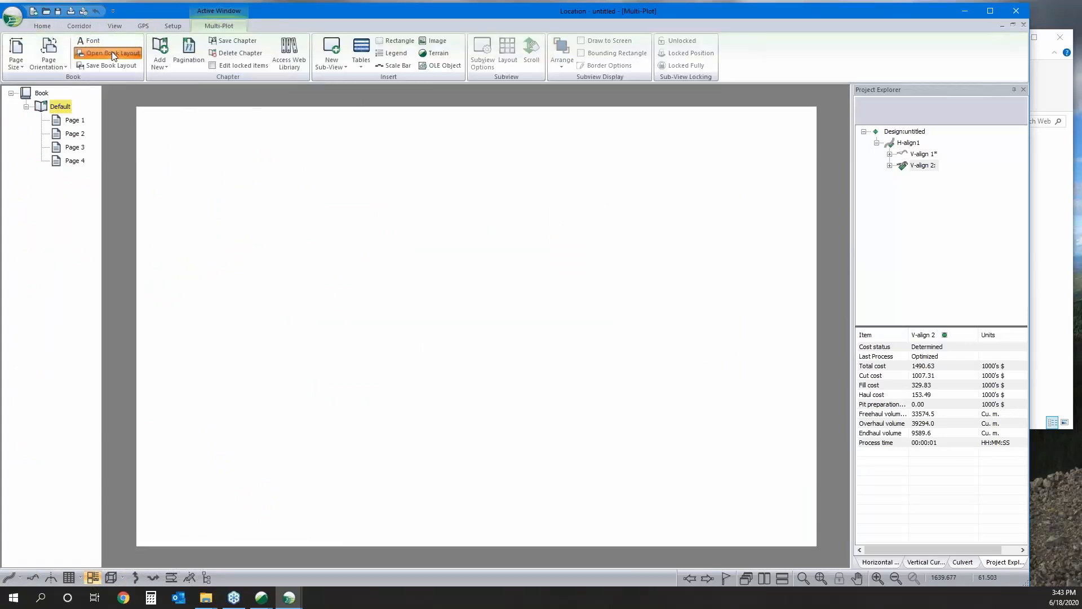
pyautogui.click(546, 333)
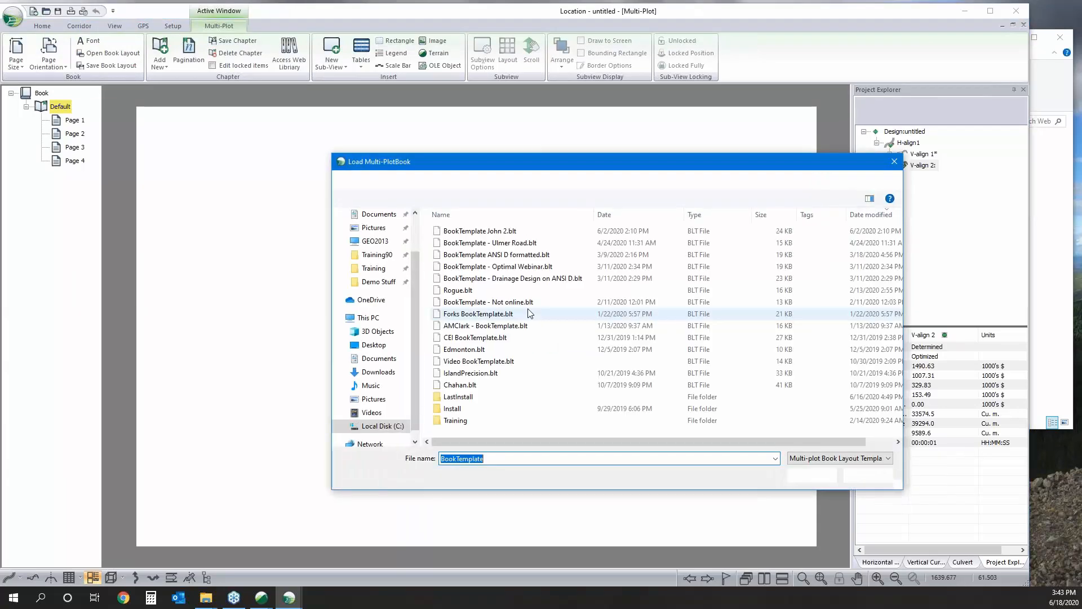
pyautogui.click(502, 256)
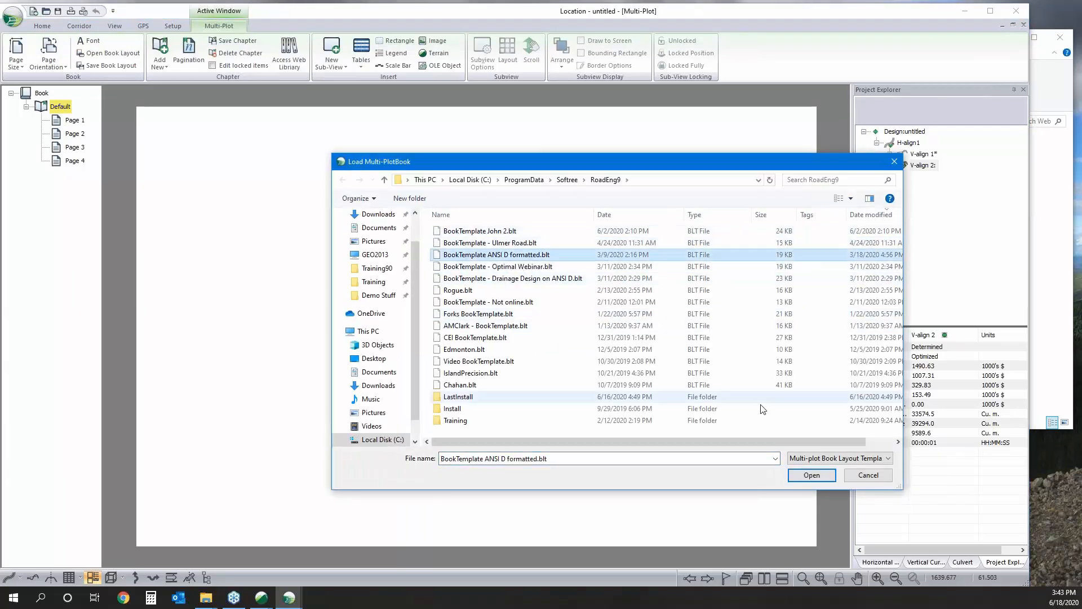
pyautogui.click(809, 475)
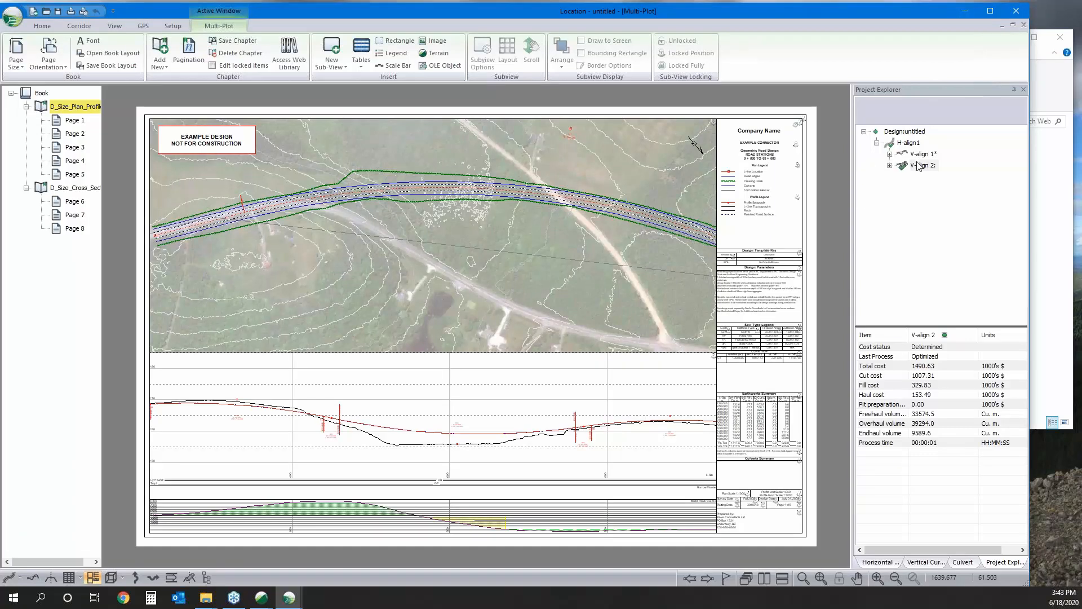
# Step: Compare the cost results of V-align 1 with the current V-align 2
pyautogui.moveTo(922, 176)
pyautogui.click(923, 166)
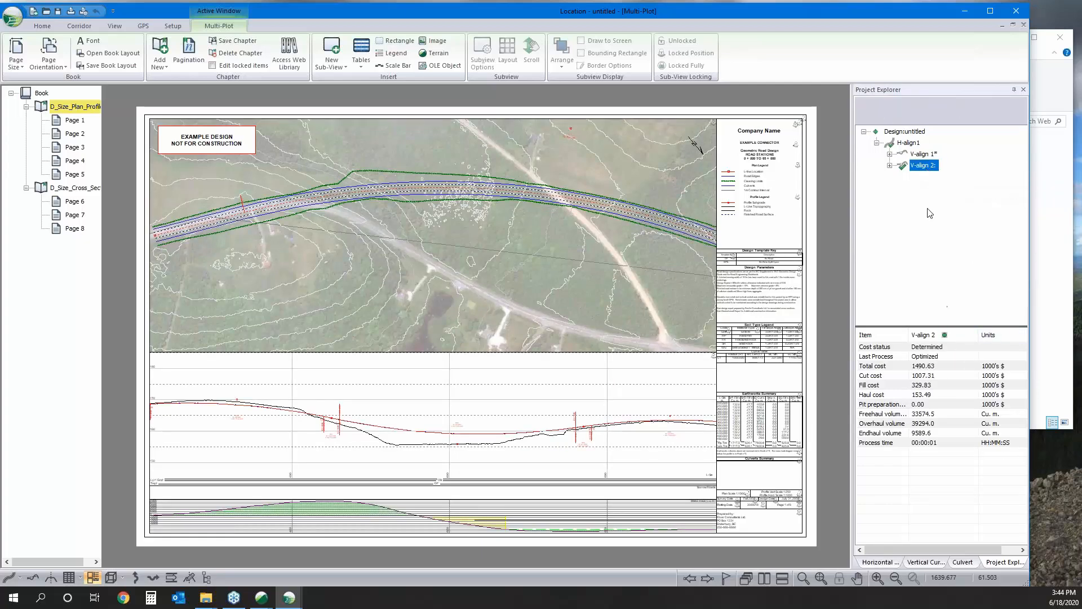
pyautogui.rightClick(953, 368)
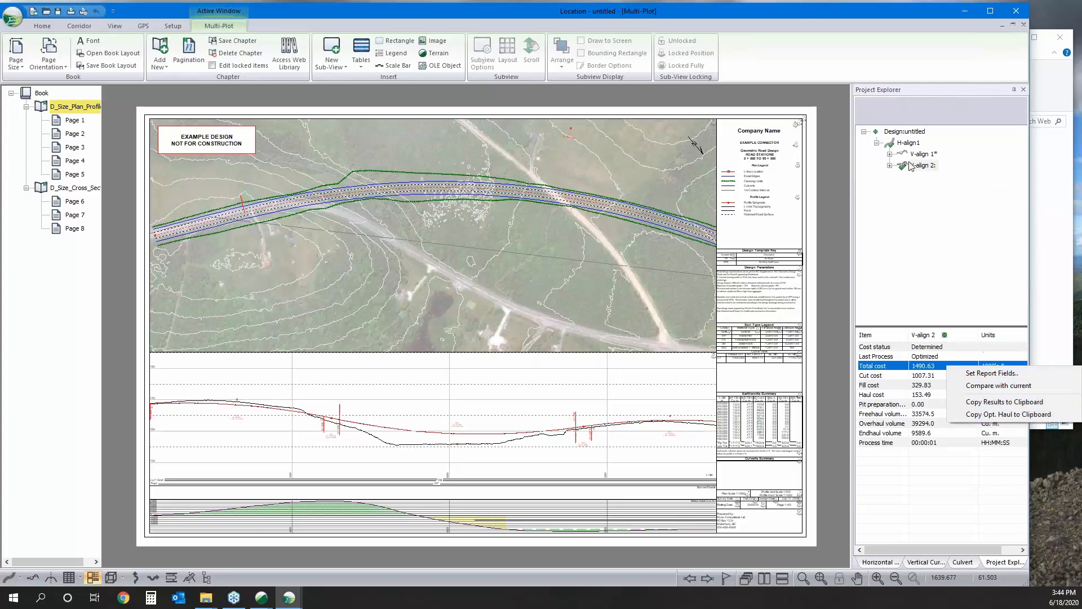
pyautogui.click(922, 154)
pyautogui.rightClick(950, 369)
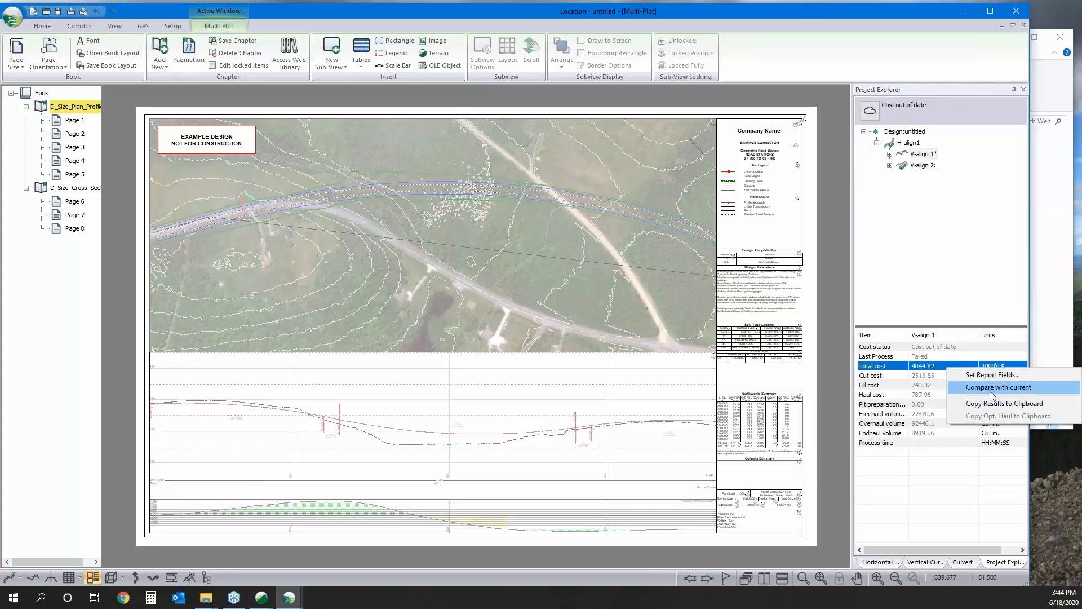
pyautogui.click(993, 389)
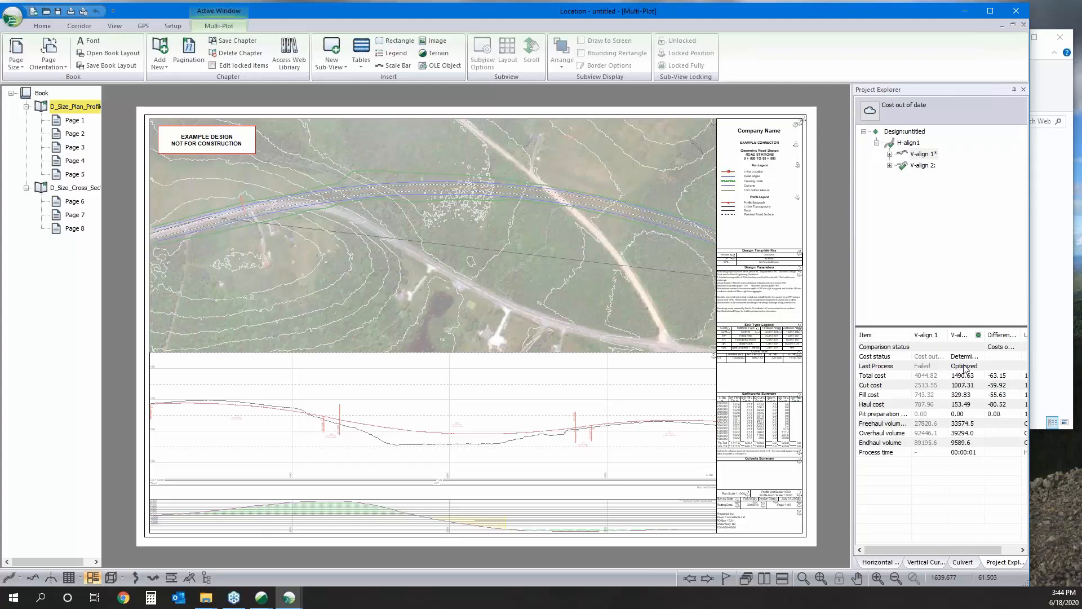
# Step: Minimize the untitled design and switch to the Design Example - w optimization design
pyautogui.click(965, 12)
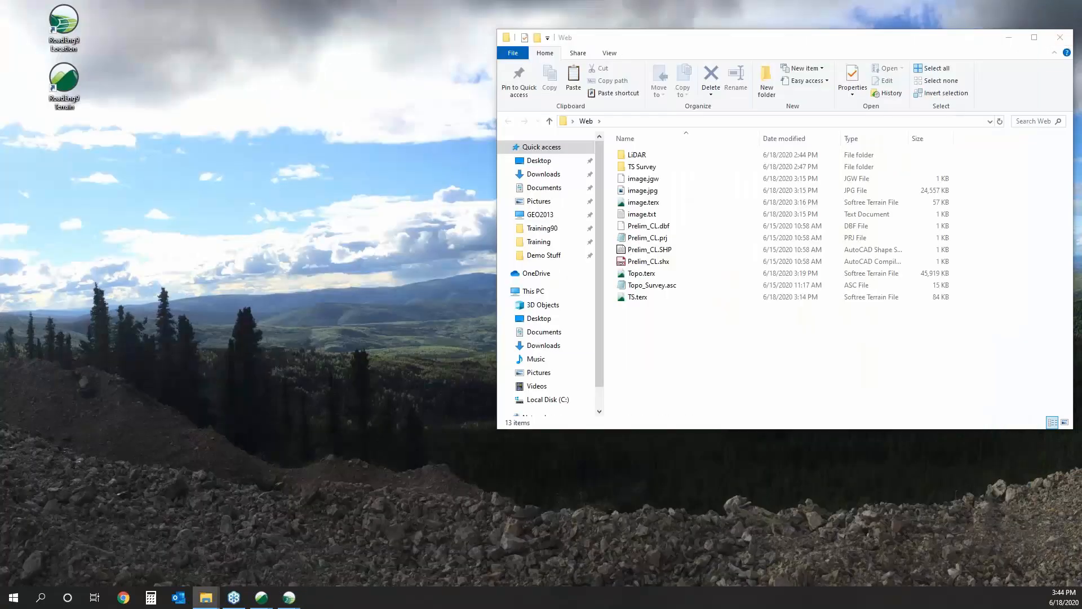
pyautogui.moveTo(289, 597)
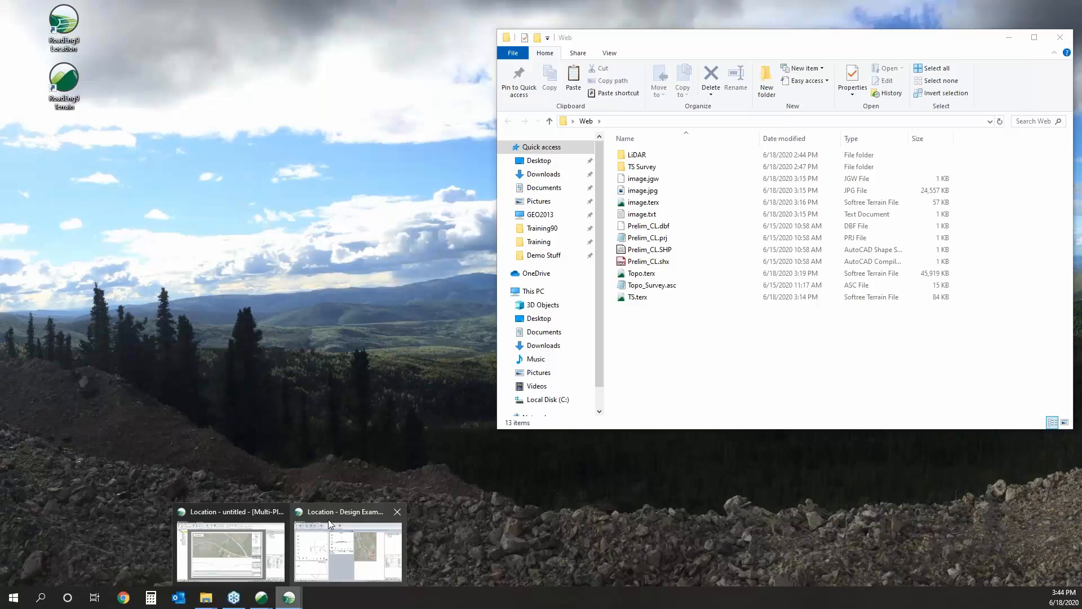
pyautogui.moveTo(328, 520)
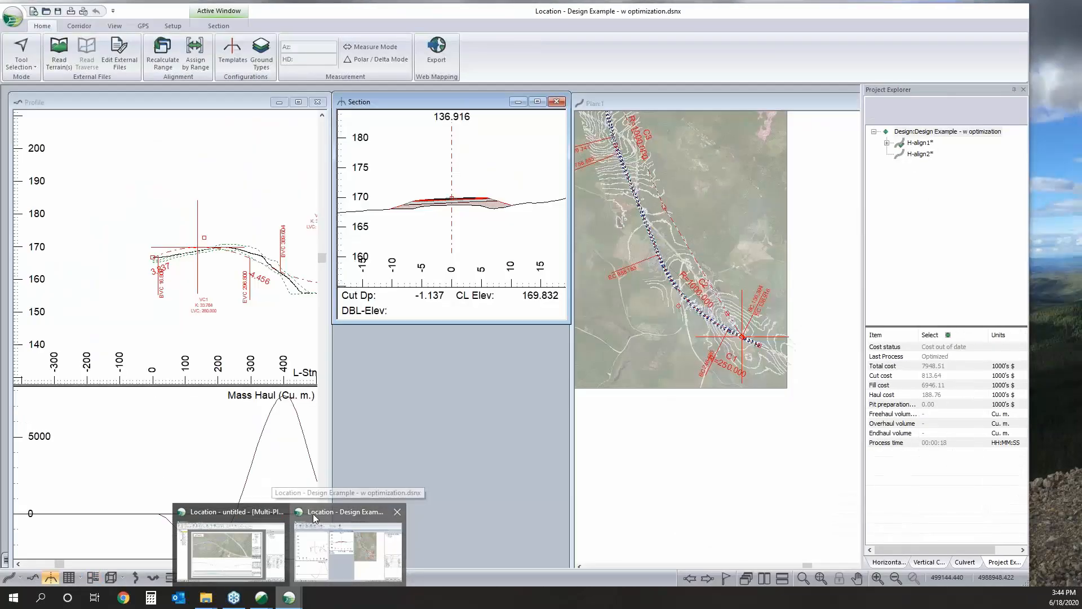
pyautogui.click(313, 513)
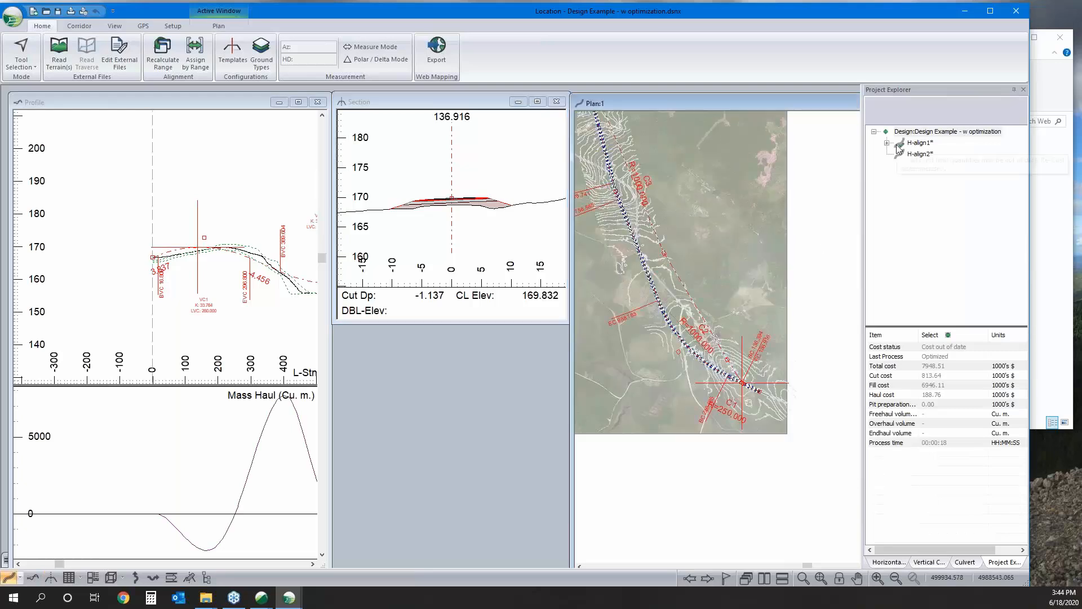
# Step: Set V-align 2 under H-align1 as the current vertical alignment, accepting the profile truncation
pyautogui.click(887, 143)
pyautogui.click(931, 154)
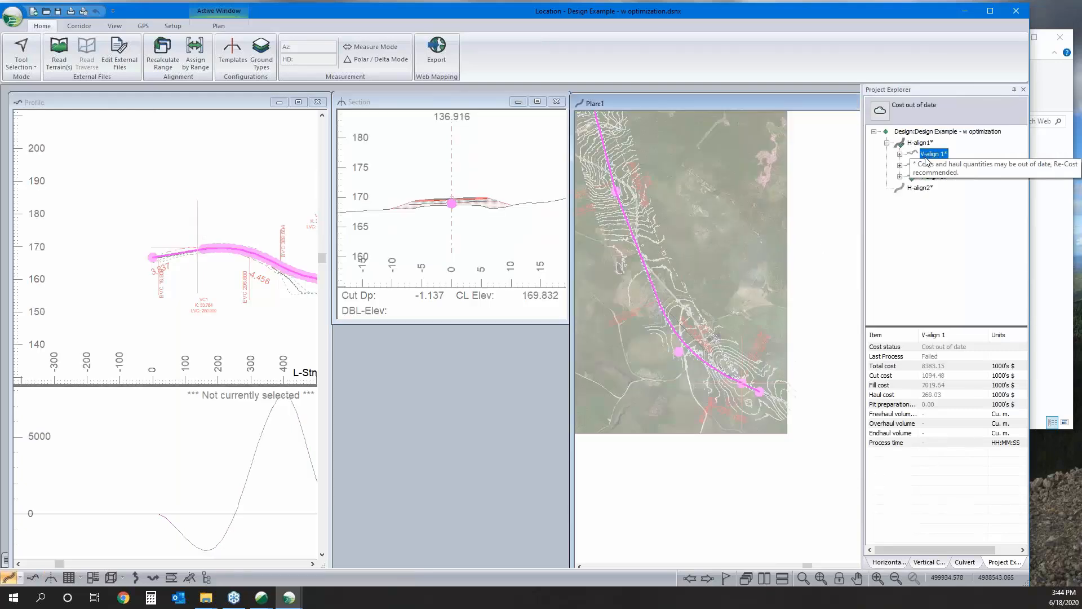
pyautogui.click(934, 165)
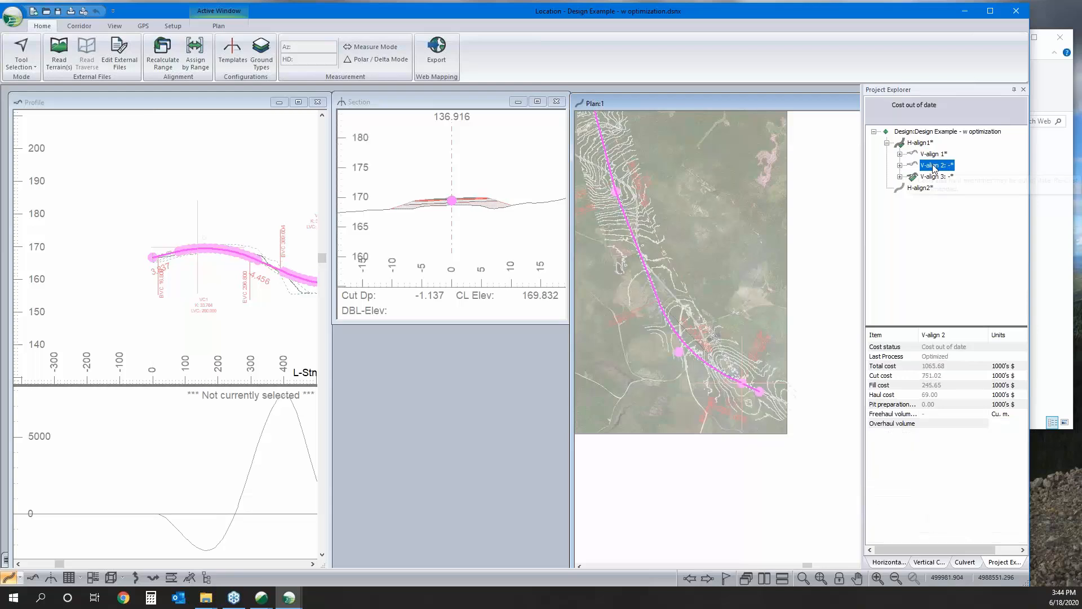
pyautogui.rightClick(935, 167)
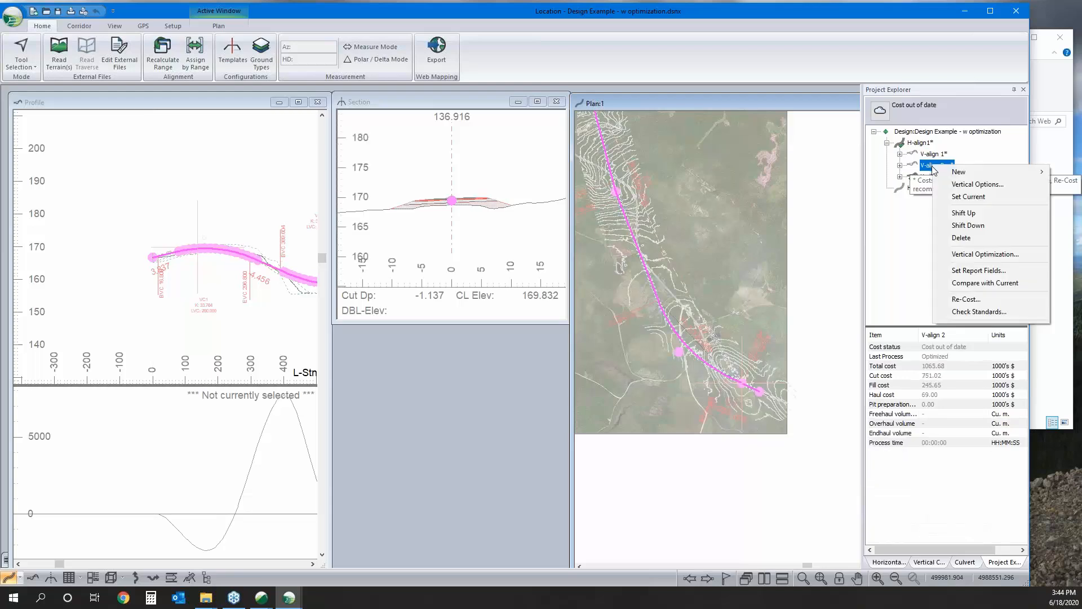
pyautogui.click(969, 200)
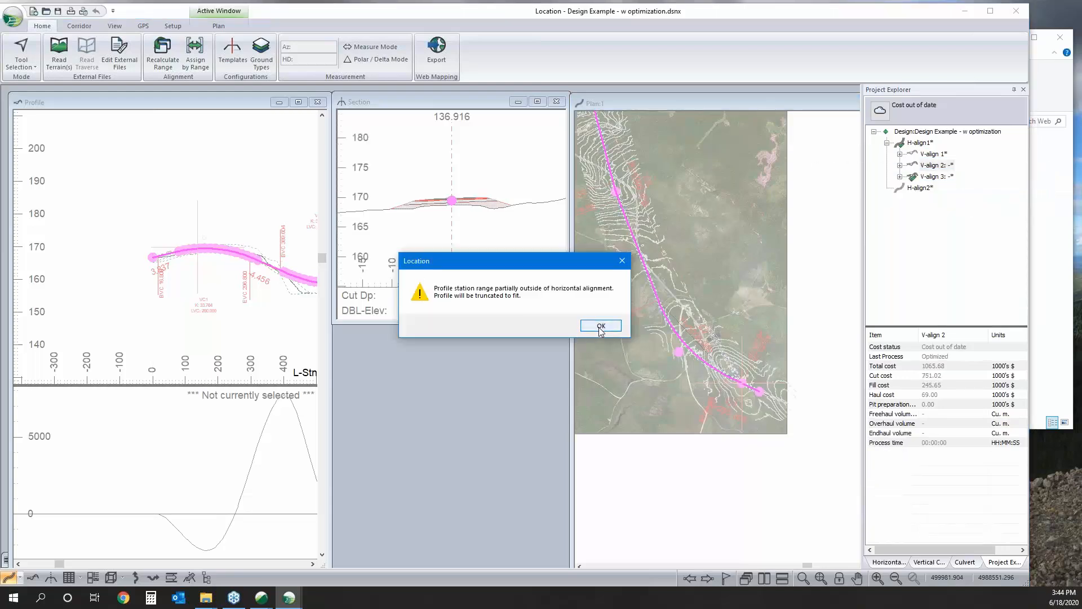
pyautogui.click(622, 261)
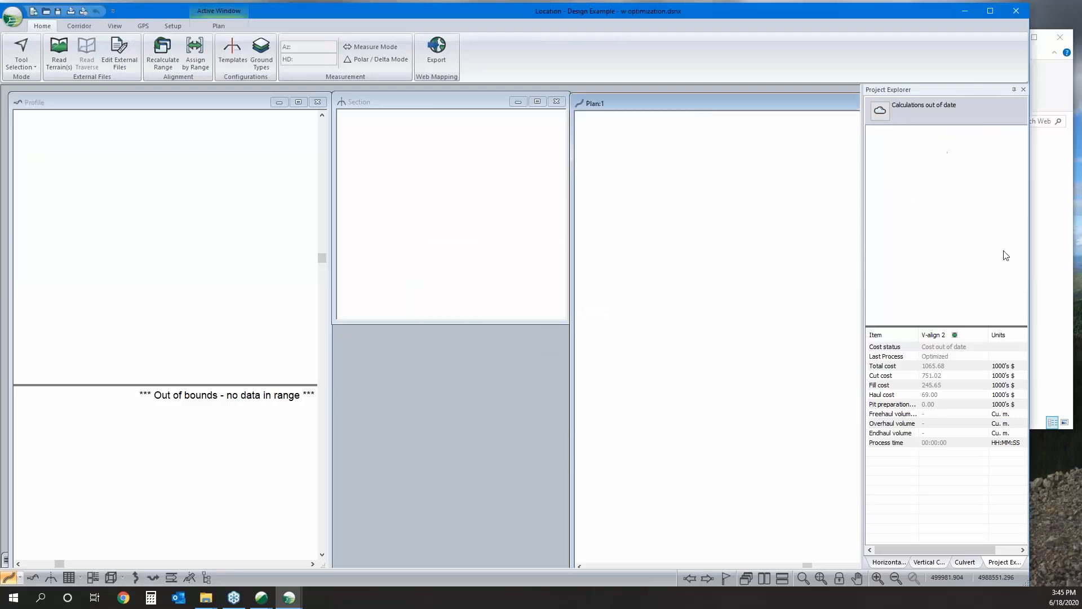
# Step: Set V-align 3 under H-align1 as the current vertical alignment and examine its profile along the route up to about station 2500
pyautogui.rightClick(934, 176)
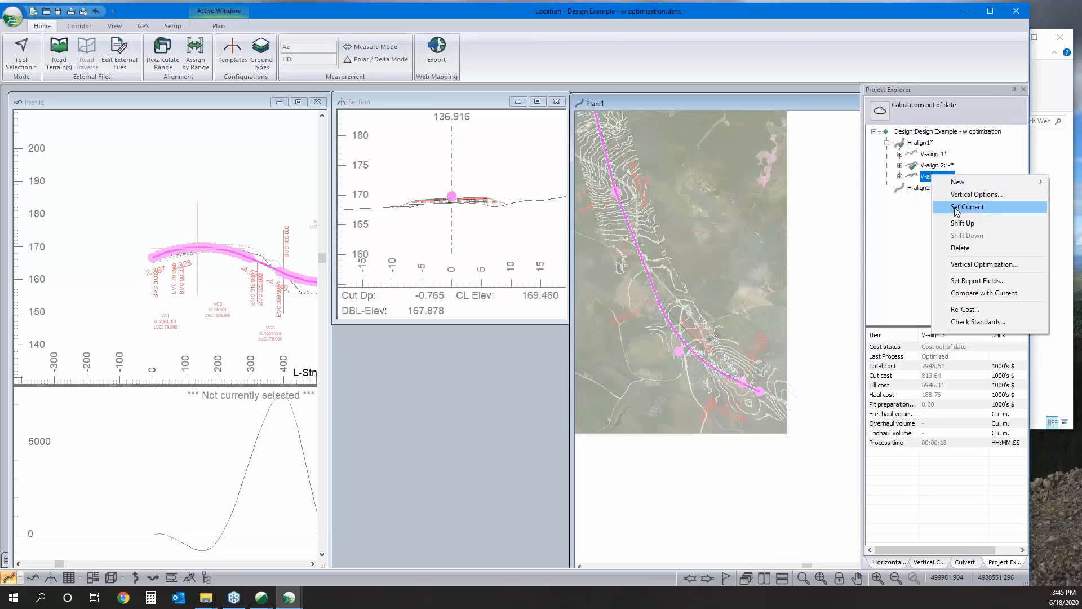
pyautogui.click(961, 207)
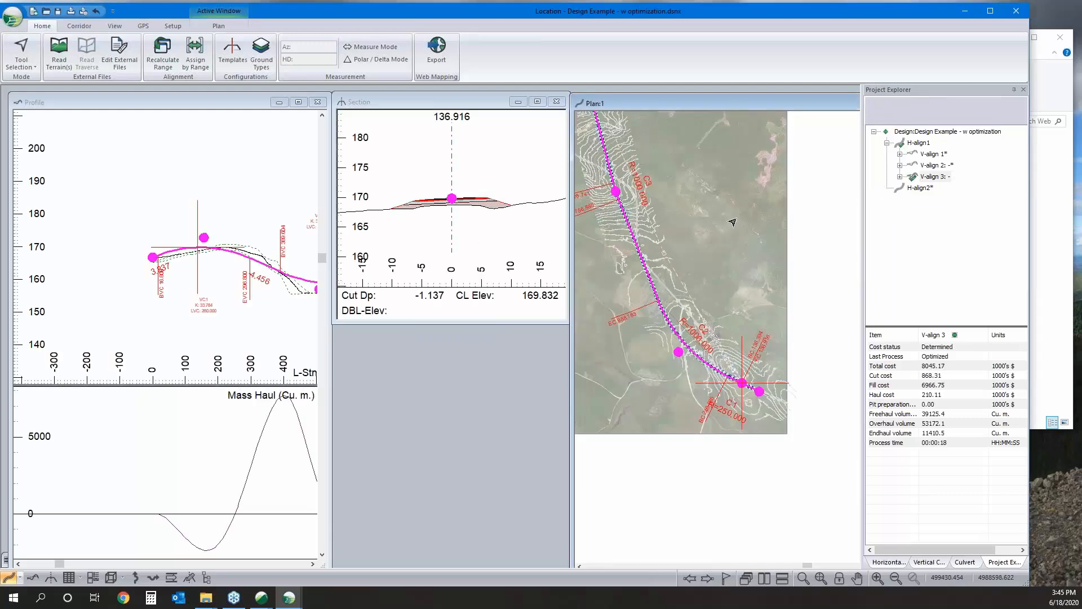
pyautogui.moveTo(254, 255); pyautogui.dragTo(187, 239, button='middle')
pyautogui.scroll(-1, 186, 239)
pyautogui.moveTo(289, 252); pyautogui.dragTo(141, 204, button='middle')
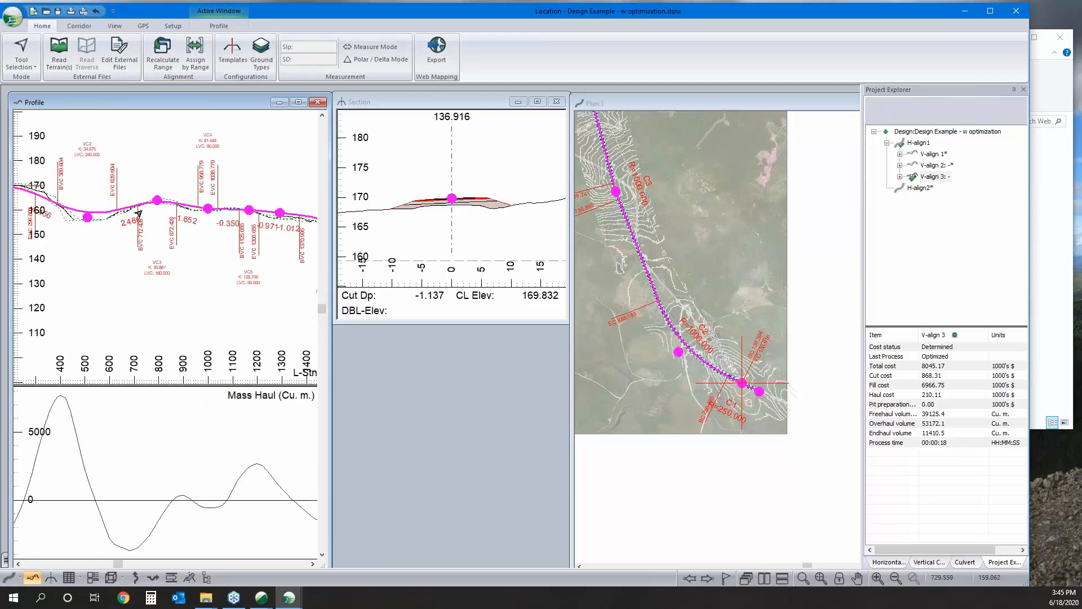
pyautogui.moveTo(218, 211); pyautogui.dragTo(111, 216, button='middle')
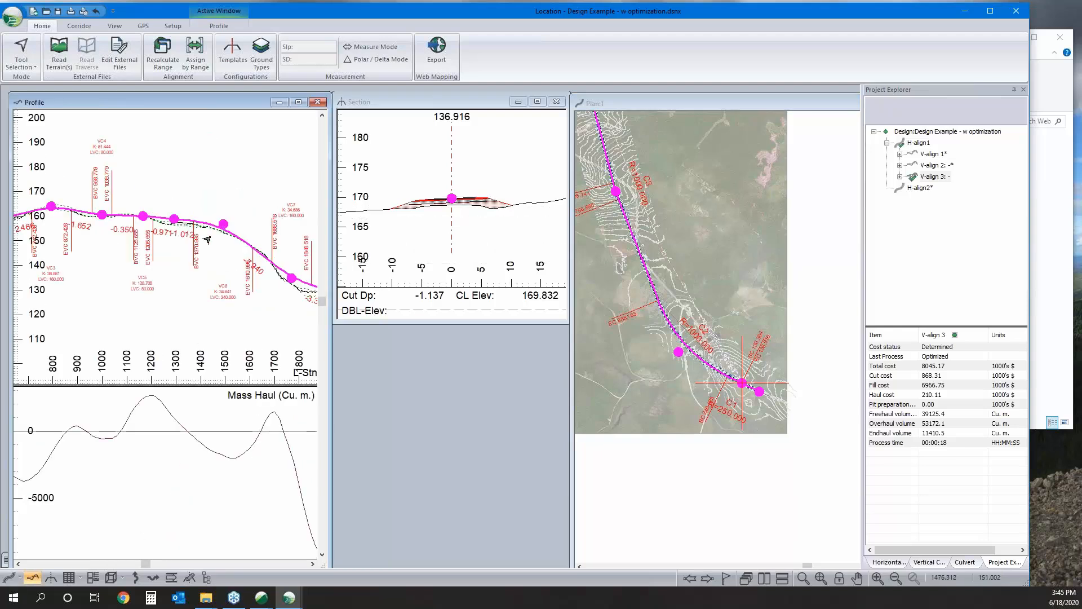
pyautogui.moveTo(226, 238); pyautogui.dragTo(178, 233, button='middle')
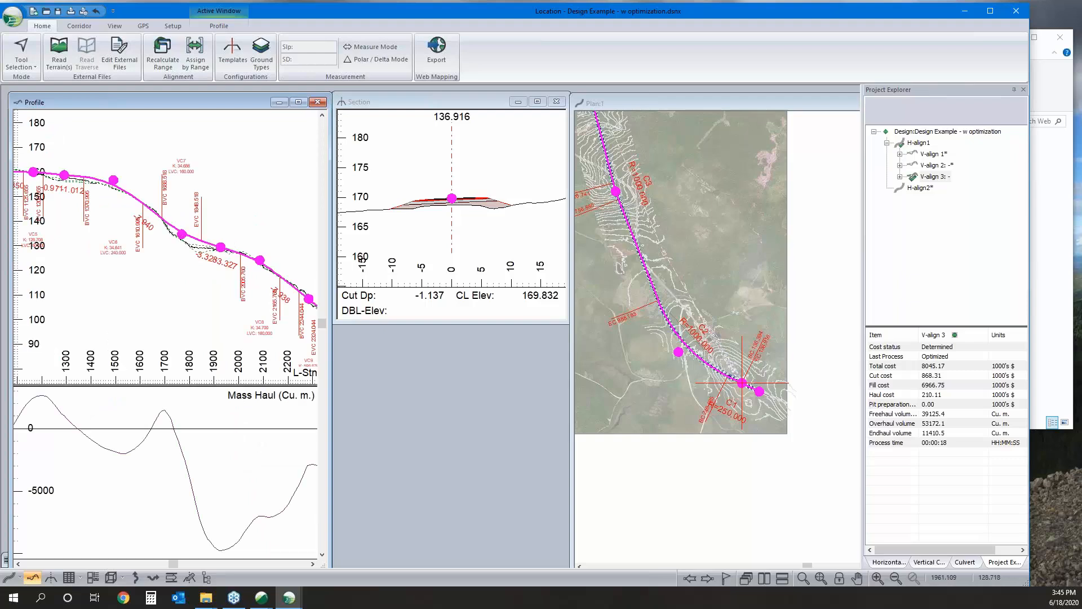
pyautogui.moveTo(282, 260); pyautogui.dragTo(227, 238, button='middle')
# Step: Check the curve length, grade and curvature standards in V-align 3's vertical optimization options, leaving them without changes
pyautogui.rightClick(928, 177)
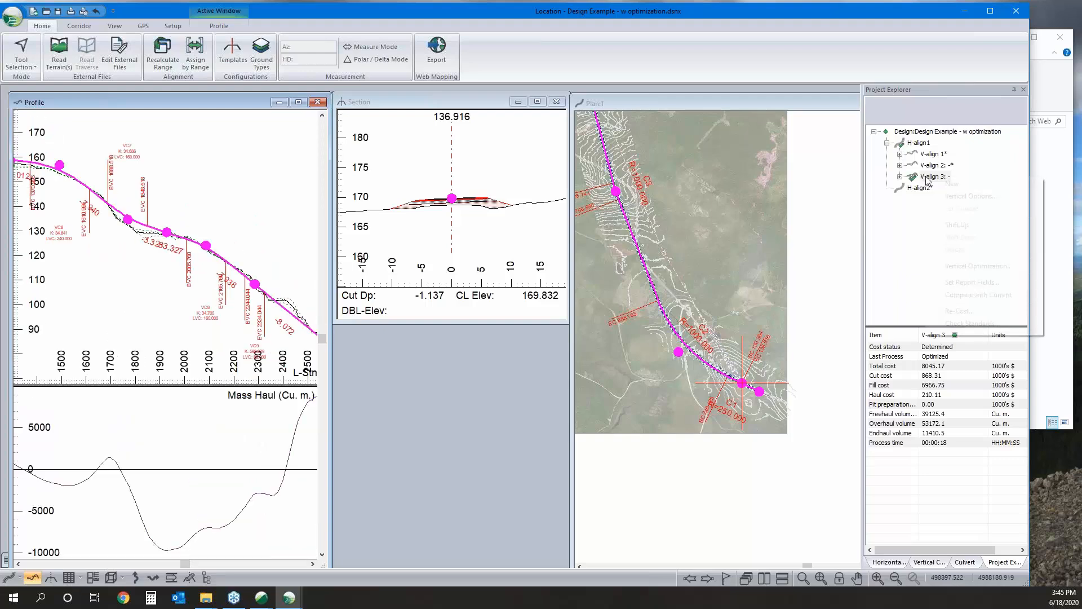
pyautogui.click(962, 199)
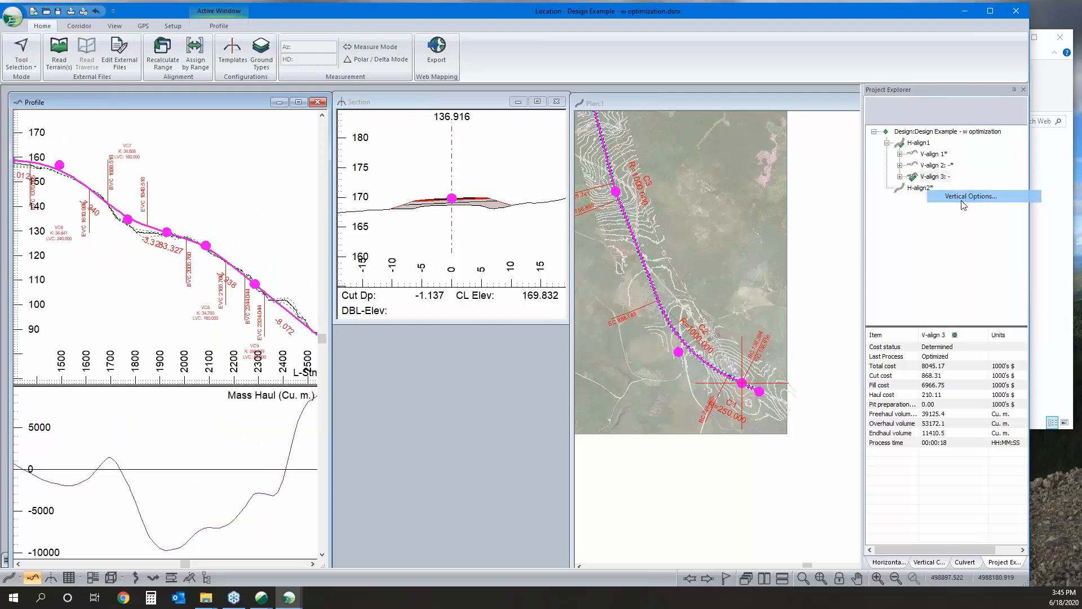
pyautogui.click(366, 173)
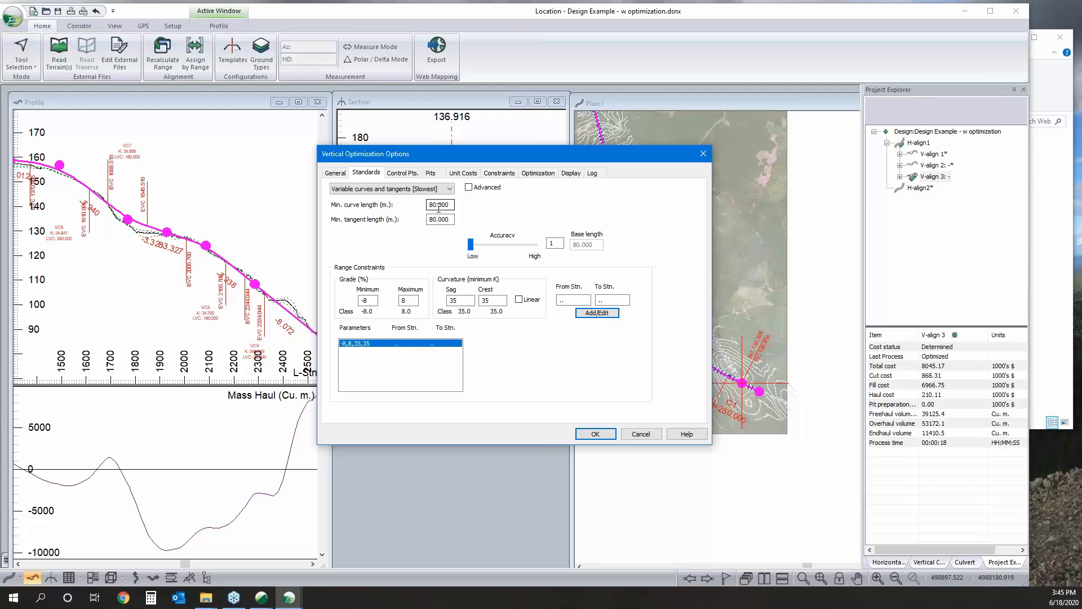
pyautogui.click(439, 208)
pyautogui.click(644, 434)
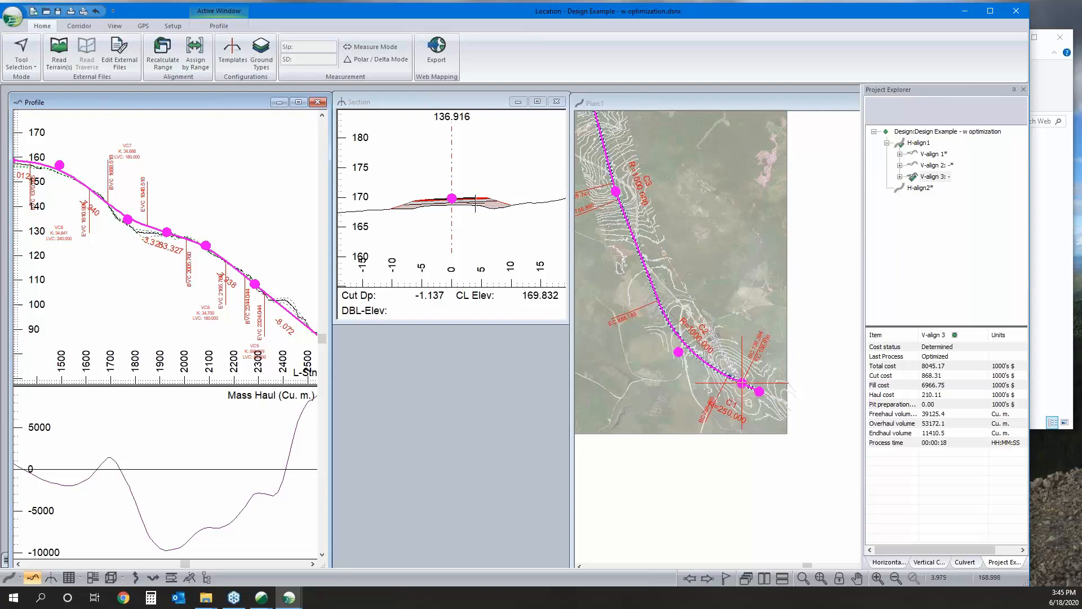
# Step: Examine the surfacing layers of the road cross section at station 136.916 up close
pyautogui.scroll(2, 477, 207)
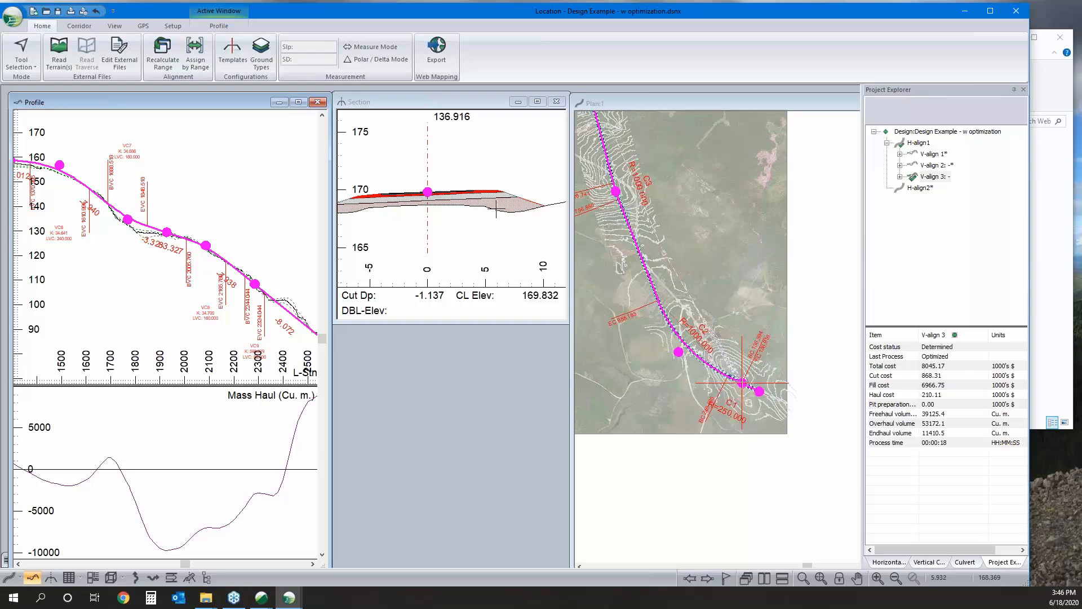
pyautogui.scroll(1, 473, 213)
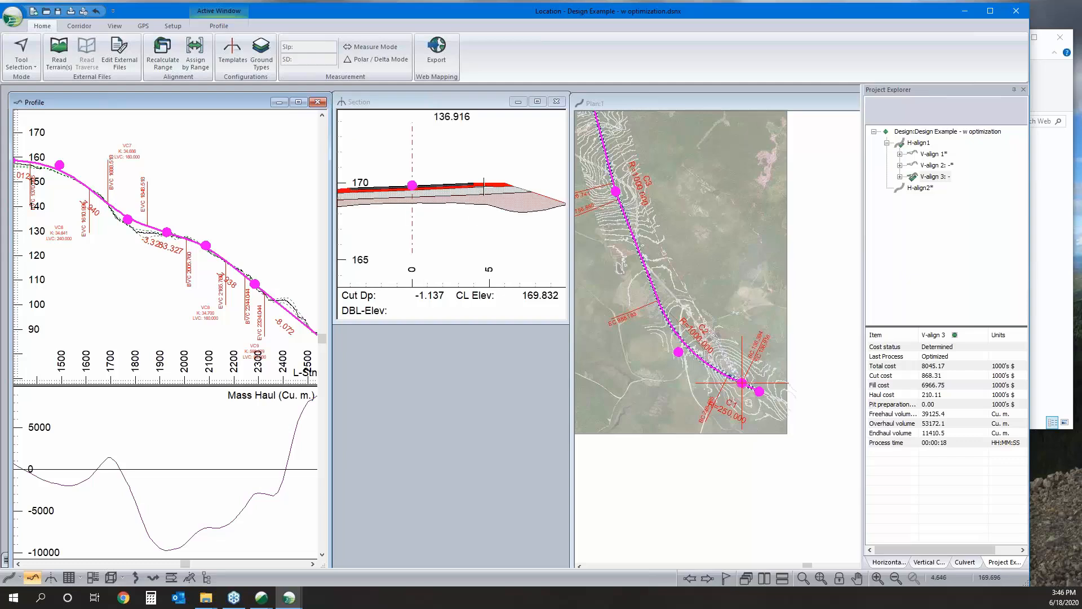
pyautogui.click(452, 189)
pyautogui.scroll(1, 454, 188)
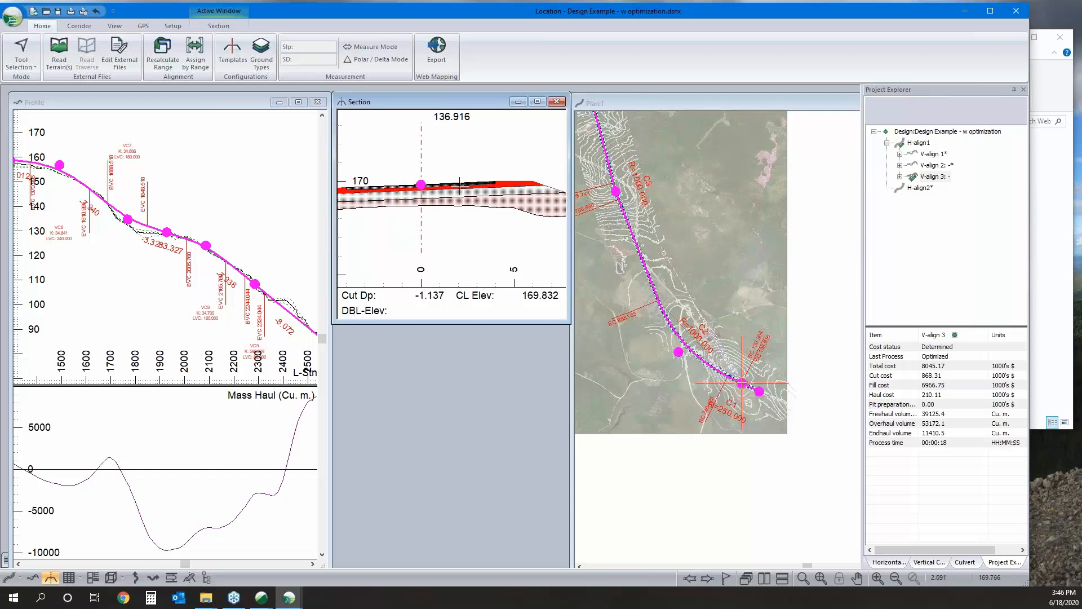
pyautogui.moveTo(457, 186)
# Step: Open the Template Editor and check the hatch fill options of the Srf1, Srf2 and Srf3 layers in the Rural template
pyautogui.click(231, 53)
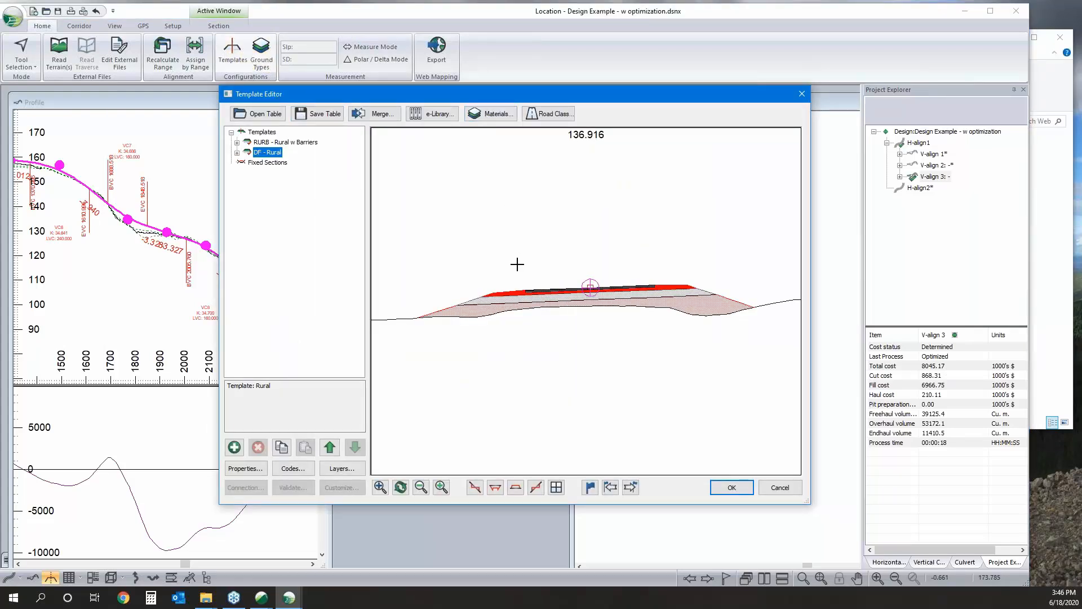
pyautogui.scroll(1, 528, 299)
pyautogui.scroll(1, 530, 298)
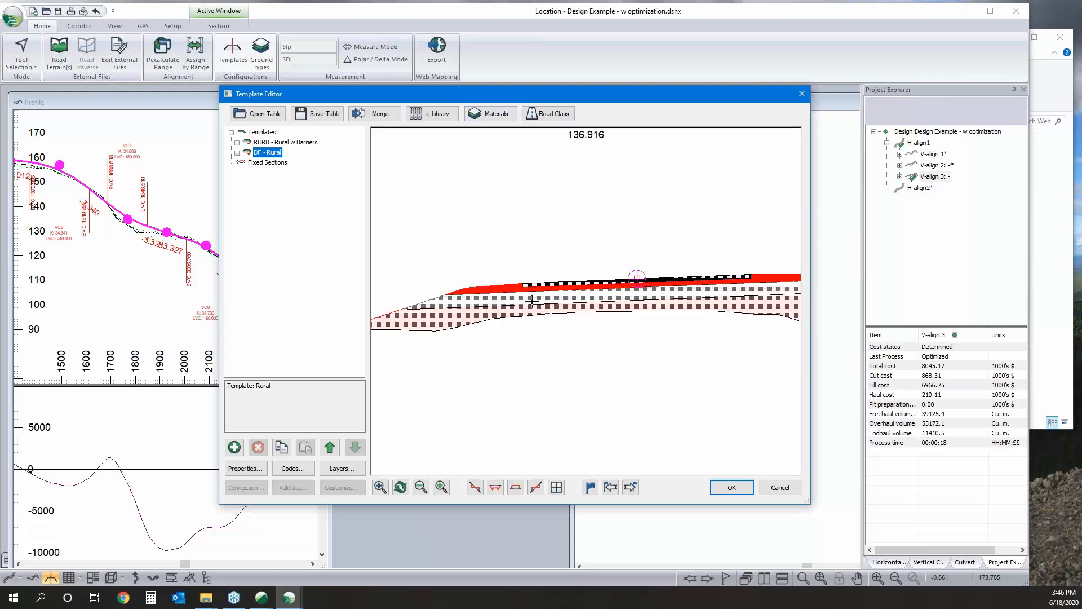
pyautogui.moveTo(531, 301)
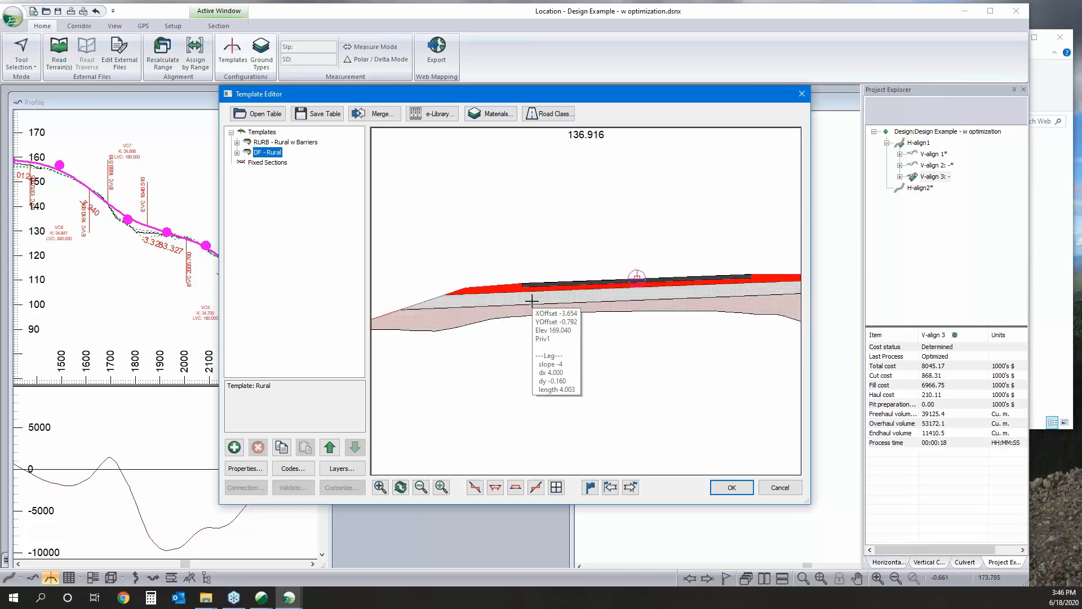
pyautogui.rightClick(532, 301)
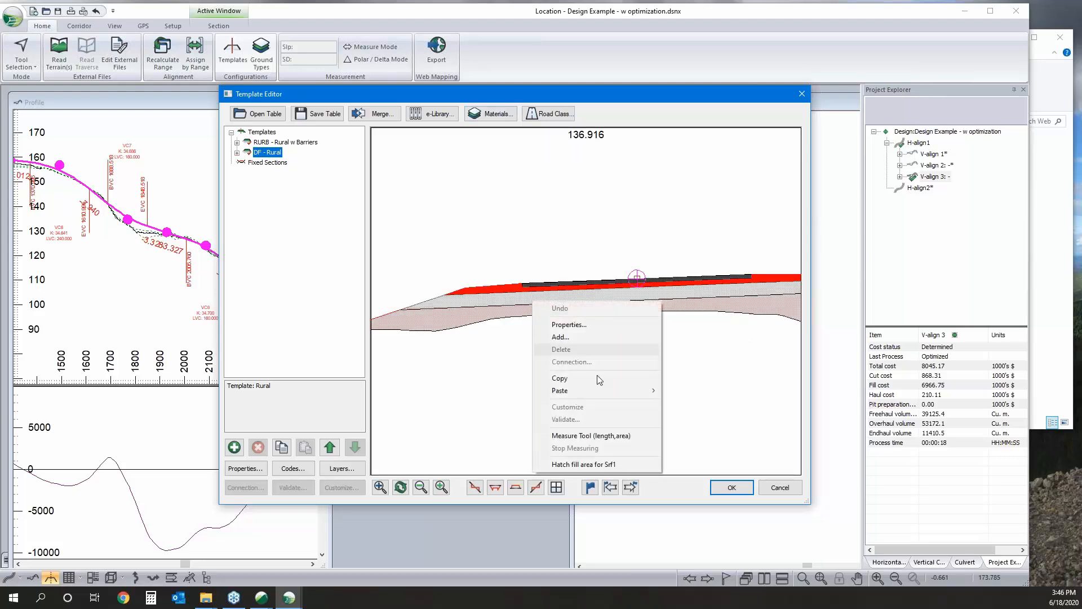
pyautogui.click(588, 464)
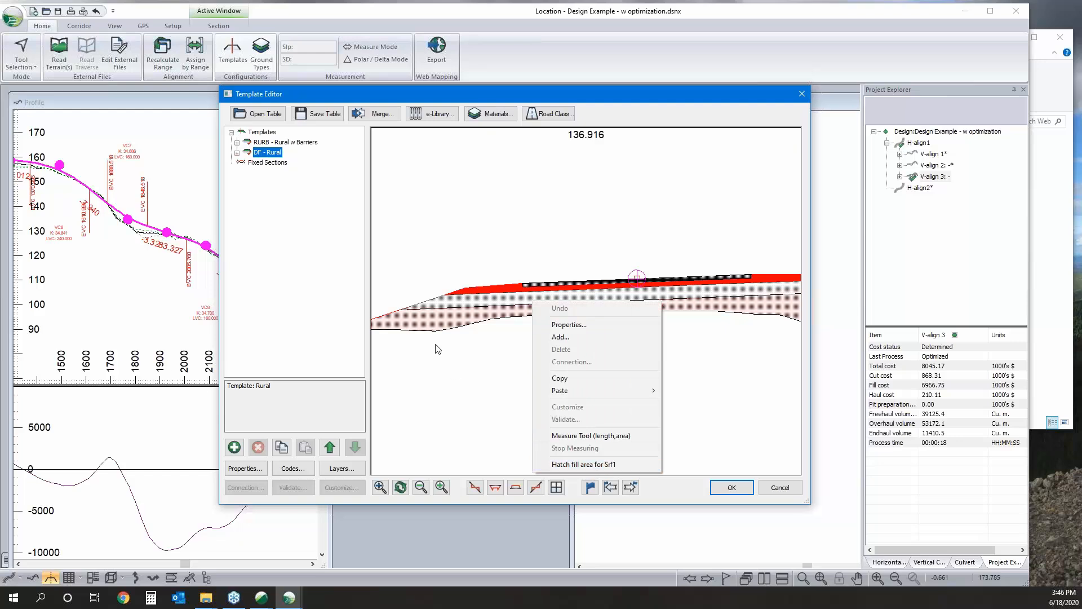
pyautogui.rightClick(510, 284)
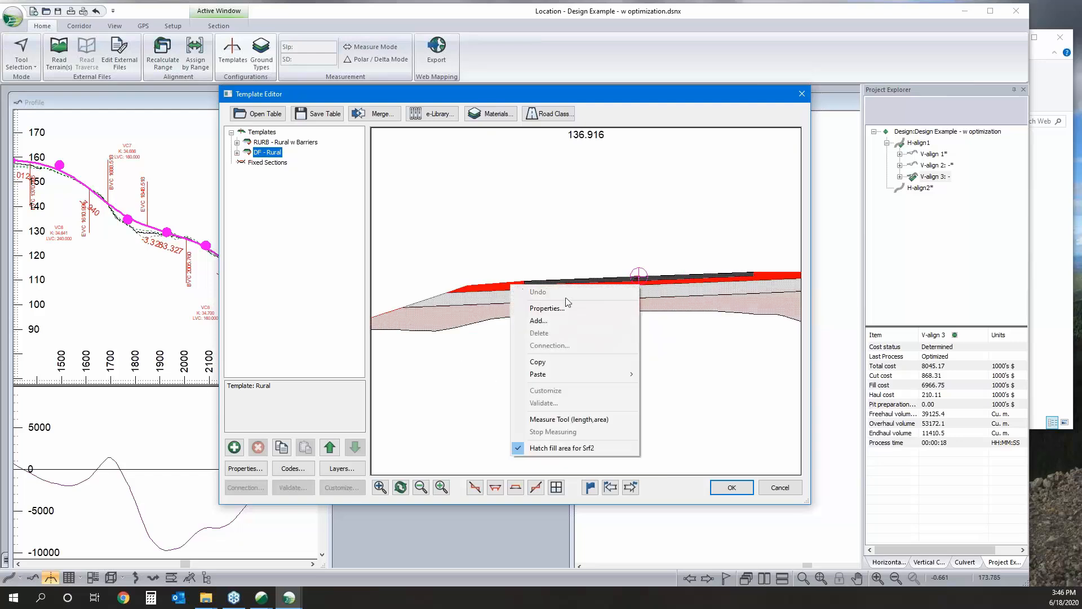
pyautogui.click(581, 449)
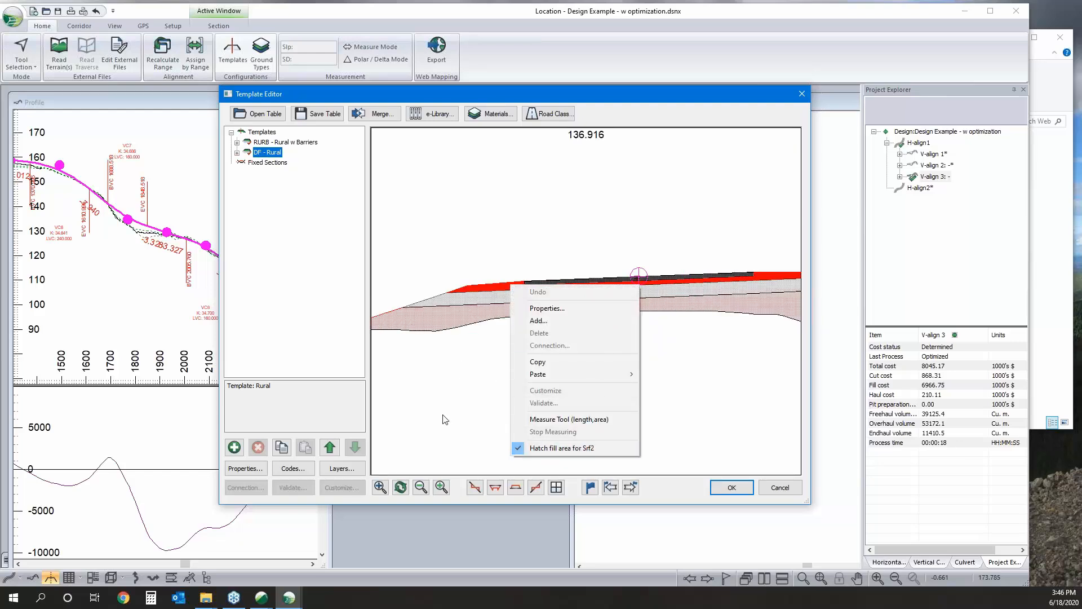
pyautogui.rightClick(582, 280)
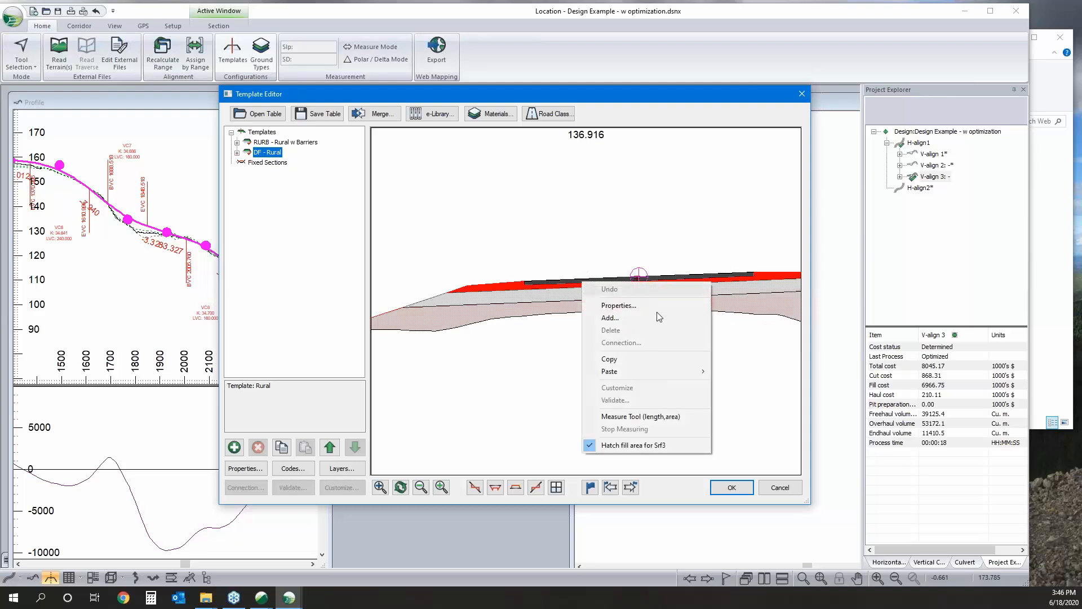
pyautogui.click(637, 446)
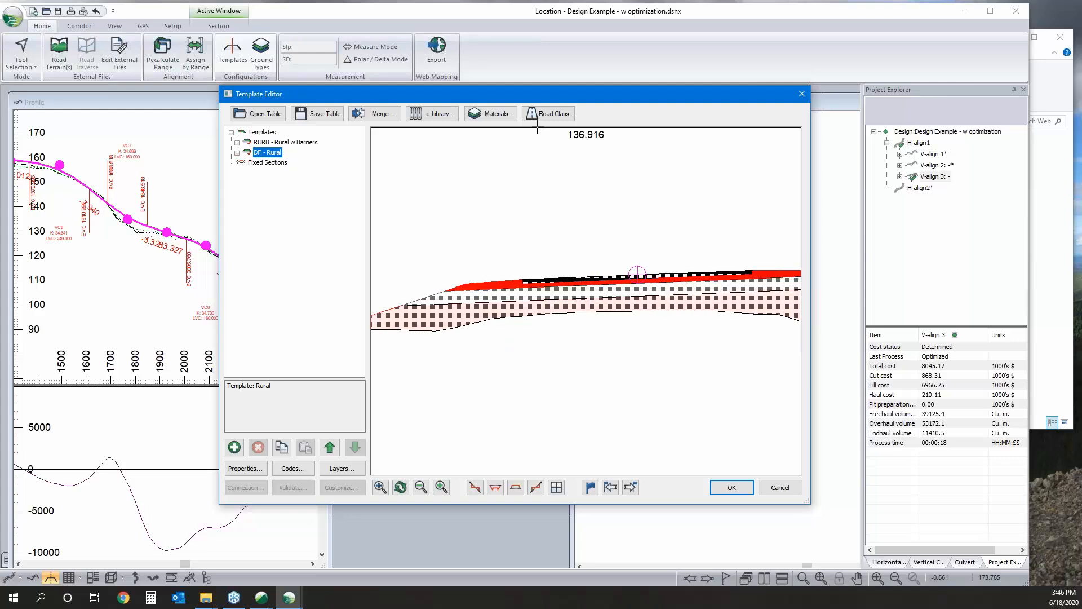
# Step: Open the template materials and review the fill ground types available for Srf1 - Layer 1 above subgrade
pyautogui.click(491, 114)
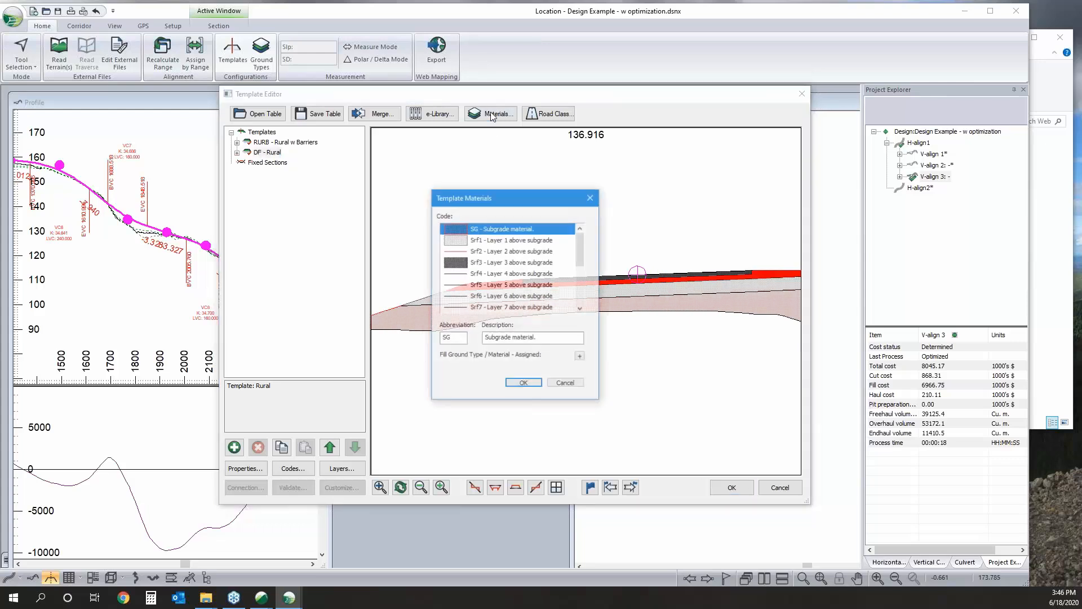
pyautogui.click(489, 241)
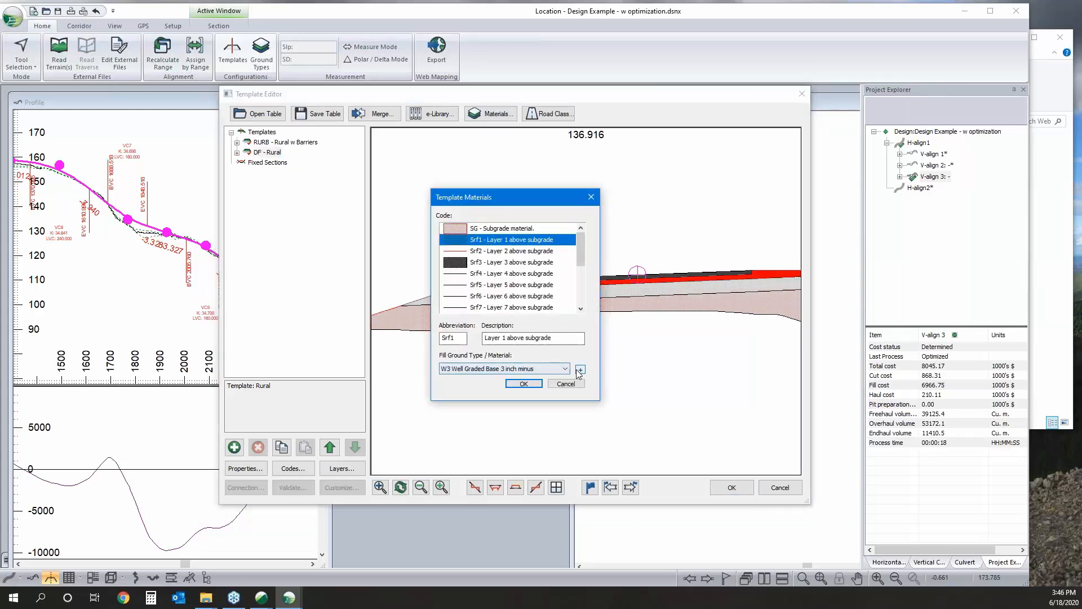
pyautogui.click(498, 369)
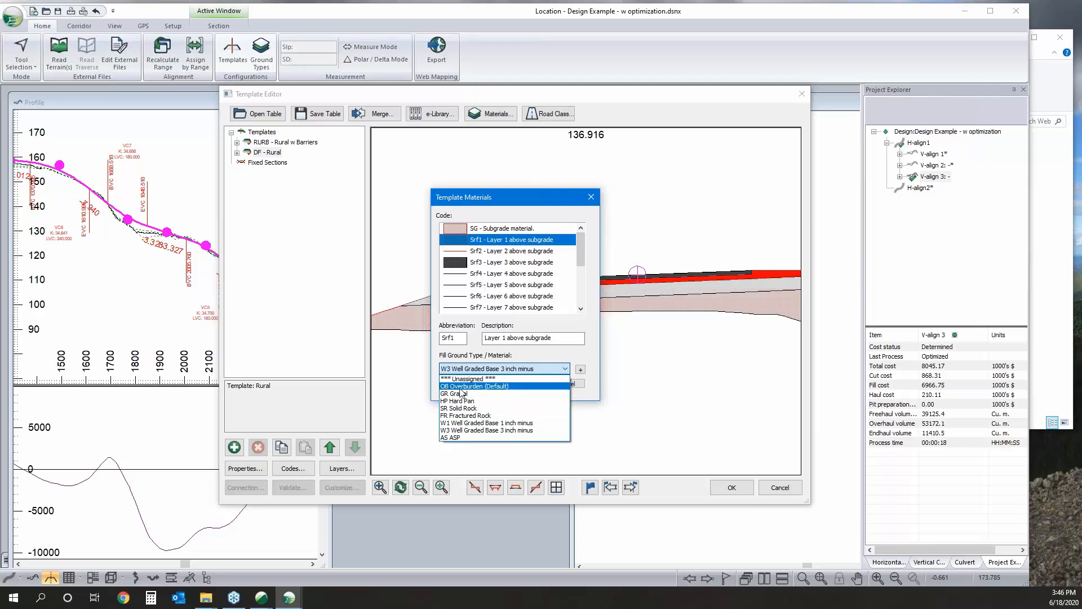
pyautogui.click(581, 373)
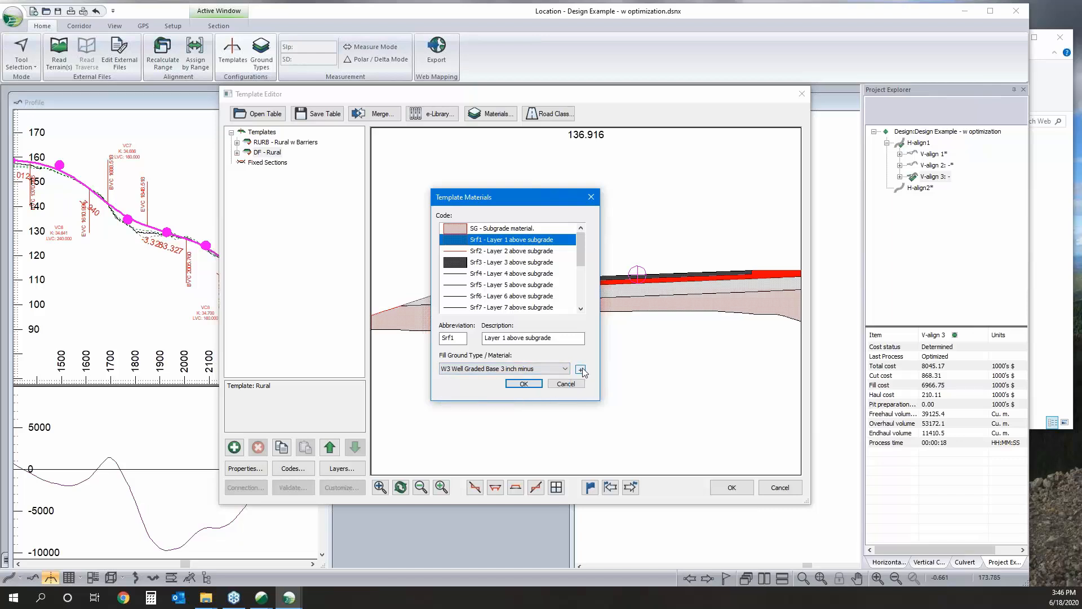
# Step: Open the ground types and review the design settings of the W1 base, W3 base and ASP surfacing materials
pyautogui.click(580, 370)
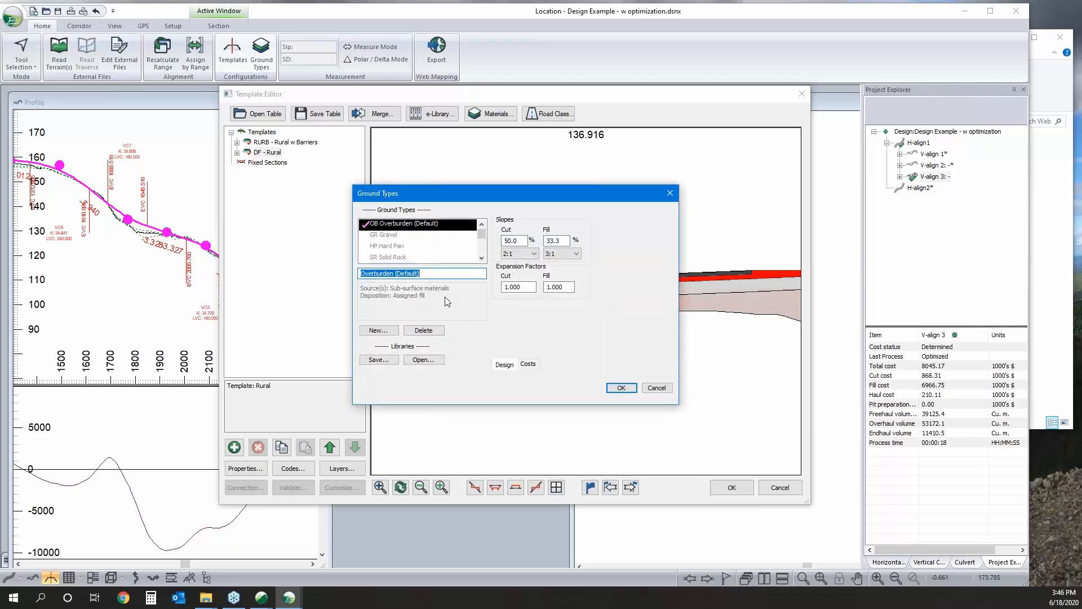
pyautogui.scroll(-1, 439, 249)
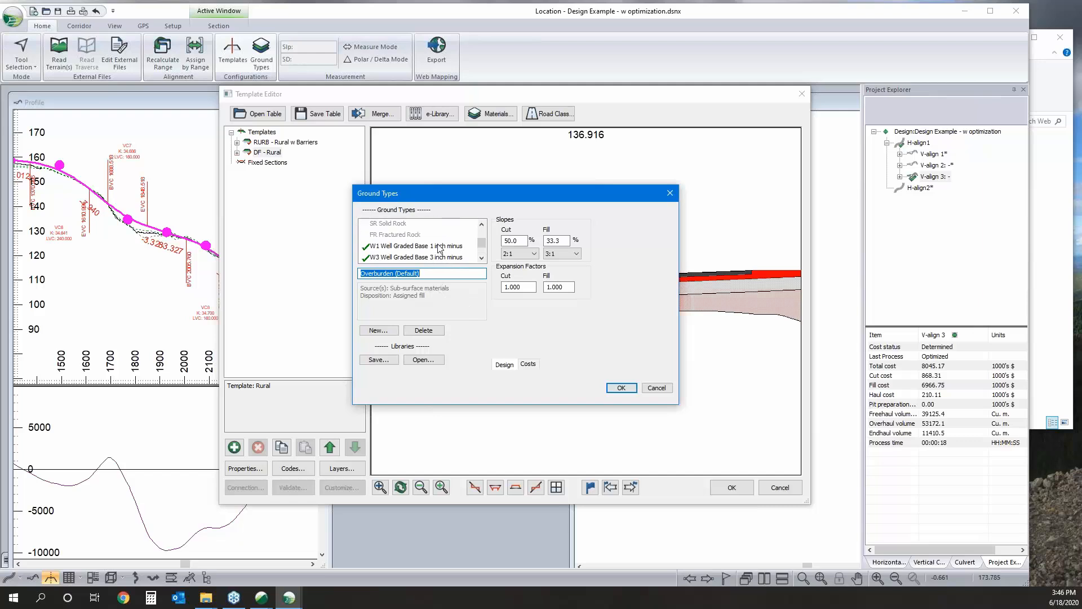
pyautogui.click(441, 246)
pyautogui.scroll(-1, 445, 250)
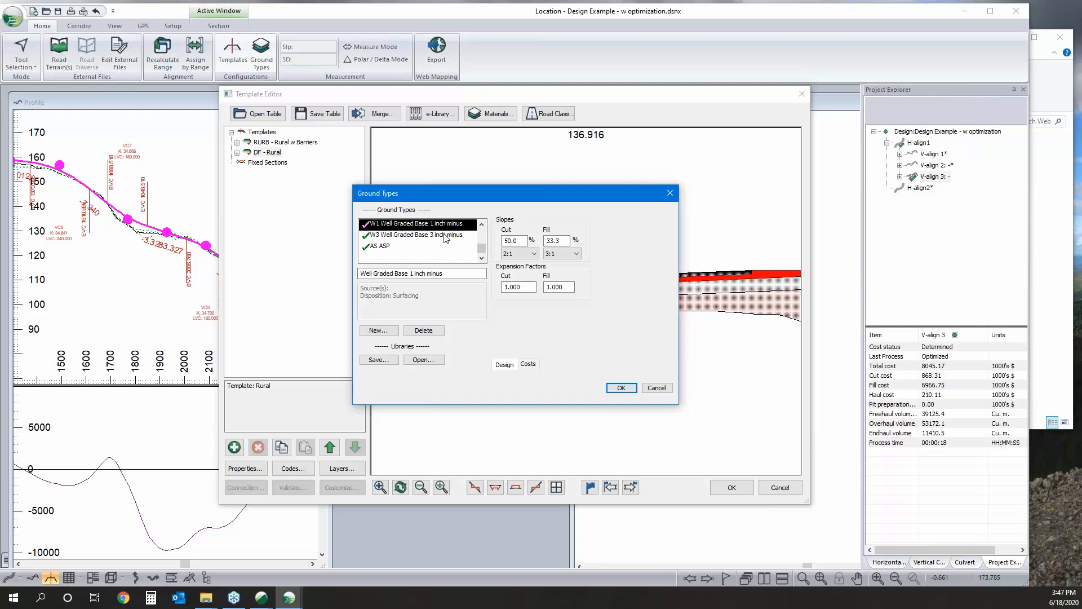
pyautogui.click(445, 237)
pyautogui.click(384, 248)
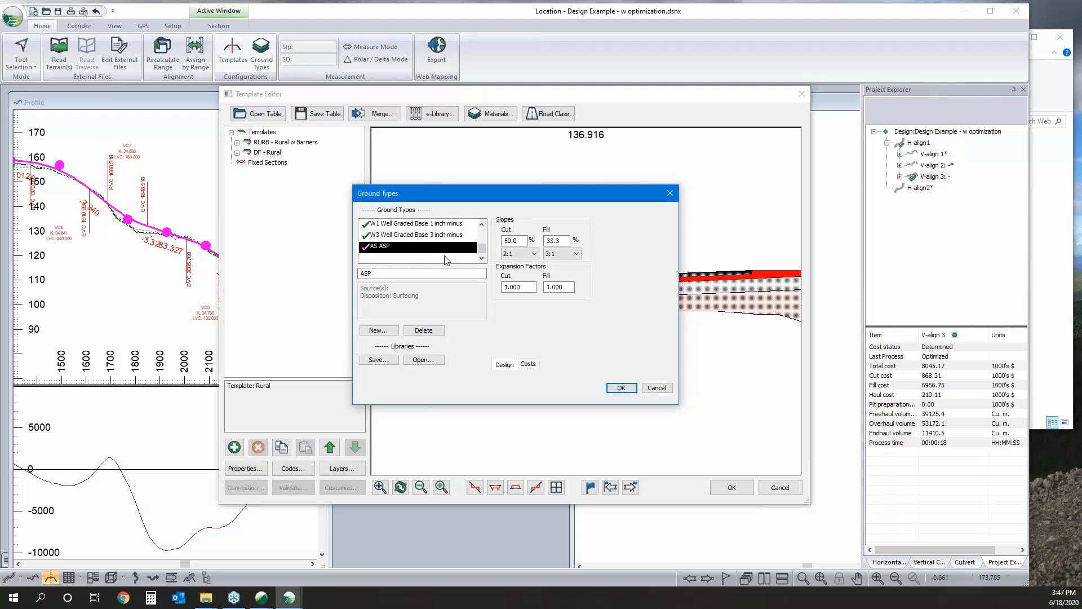
# Step: Compare the handling costs of the ASP, W1 and W3 surfacing materials and close the ground types without changes
pyautogui.click(529, 364)
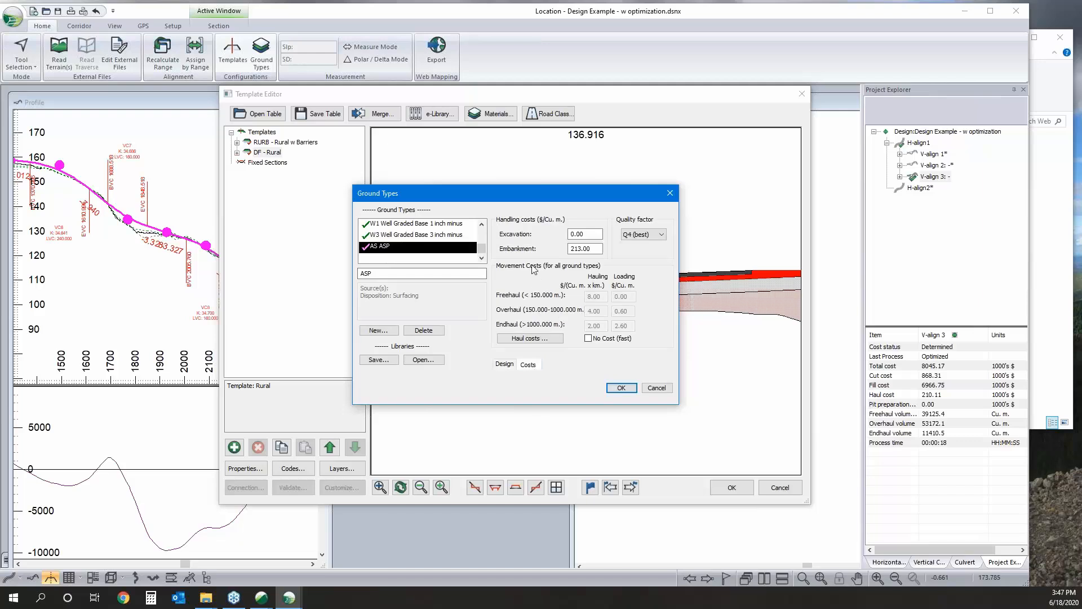
pyautogui.click(441, 236)
pyautogui.click(441, 226)
pyautogui.scroll(1, 446, 248)
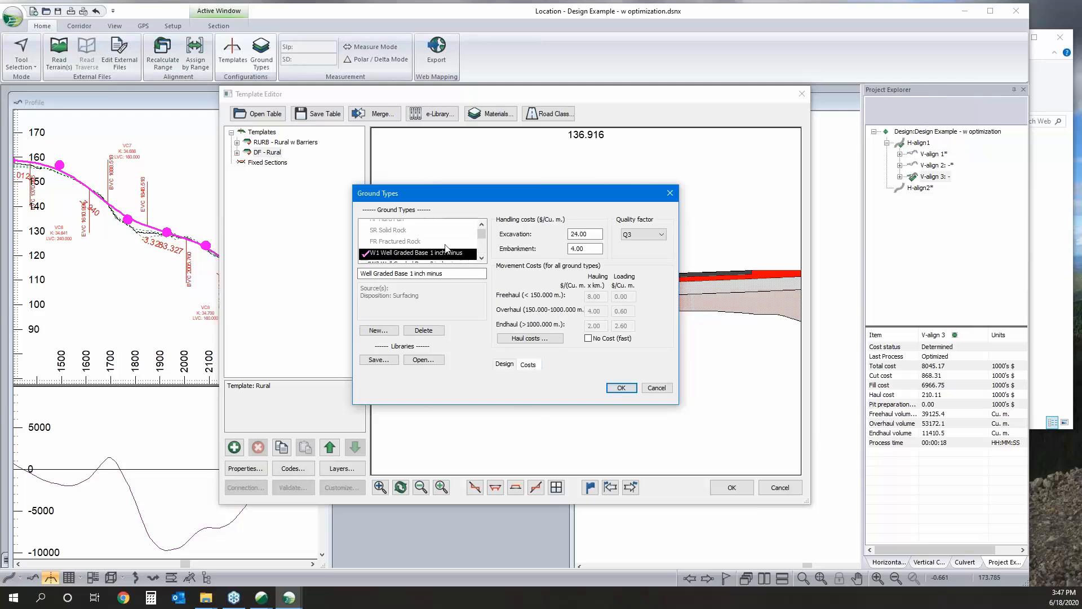
pyautogui.scroll(-2, 445, 248)
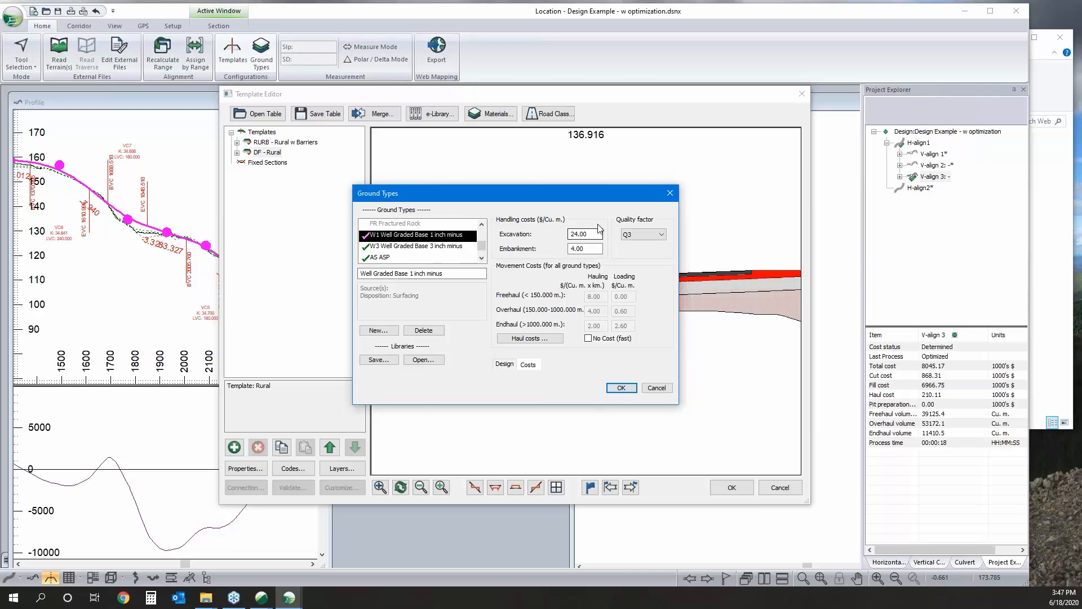
pyautogui.click(443, 246)
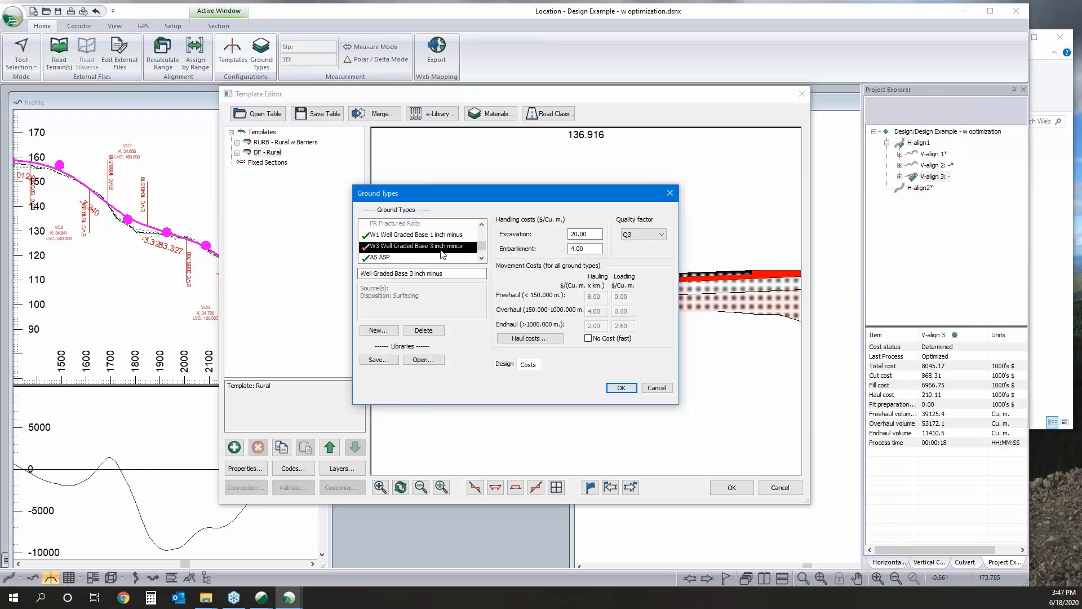
pyautogui.scroll(-1, 420, 262)
pyautogui.click(400, 248)
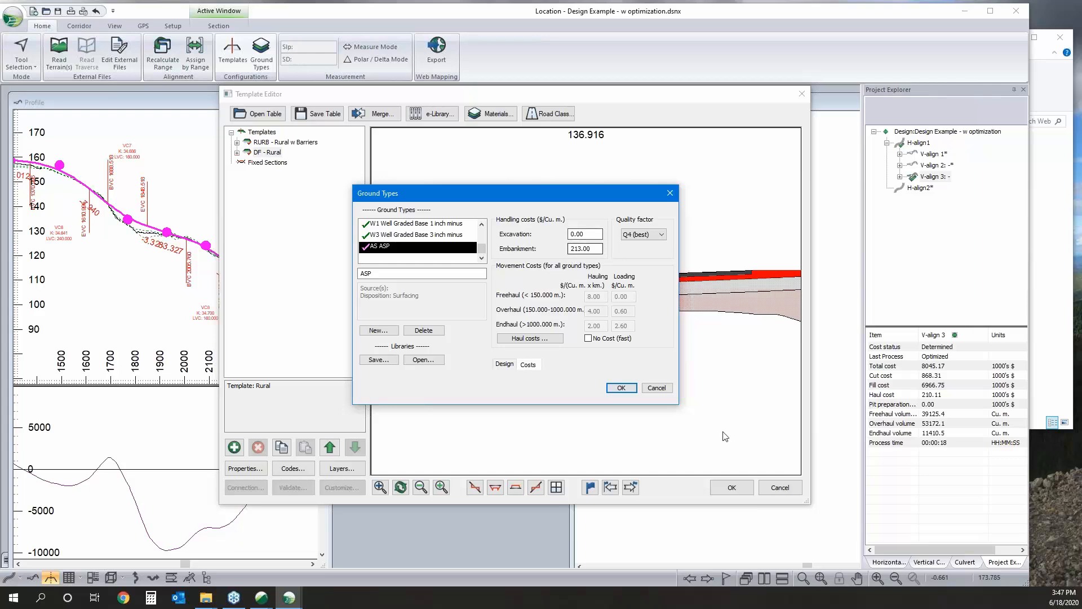
pyautogui.click(663, 389)
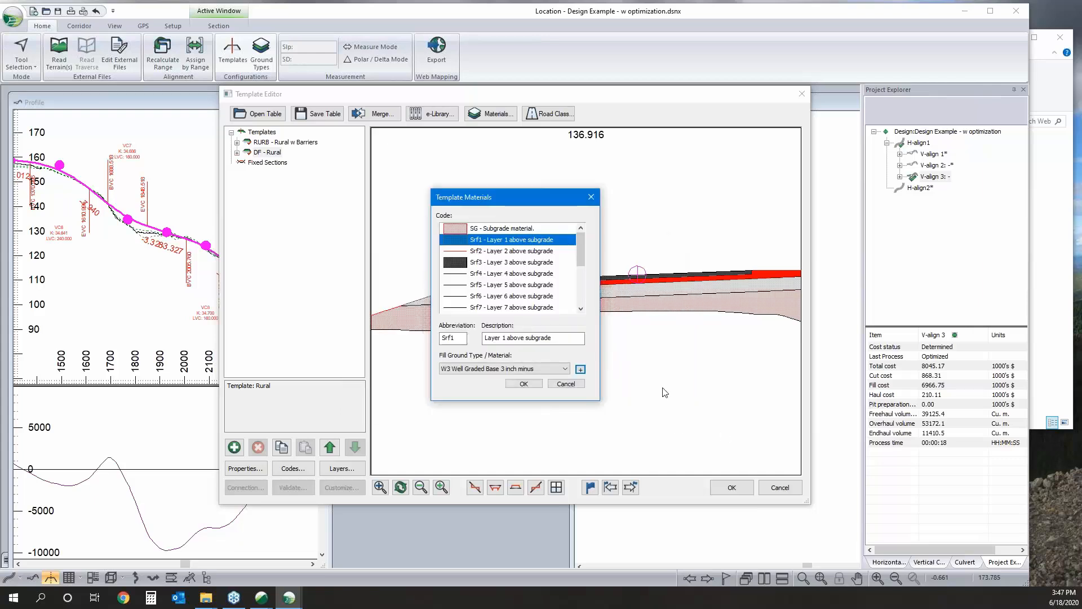
# Step: Review the fill ground types assigned to Srf3, Srf2 and Srf1 in the template materials, then leave the Template Editor without changes
pyautogui.click(569, 385)
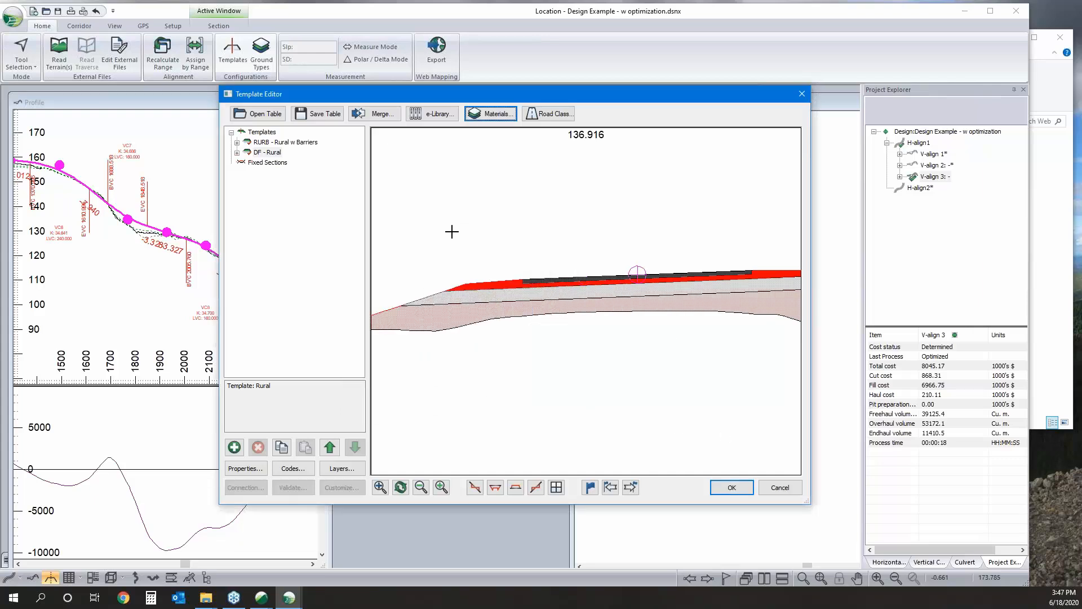
pyautogui.click(491, 113)
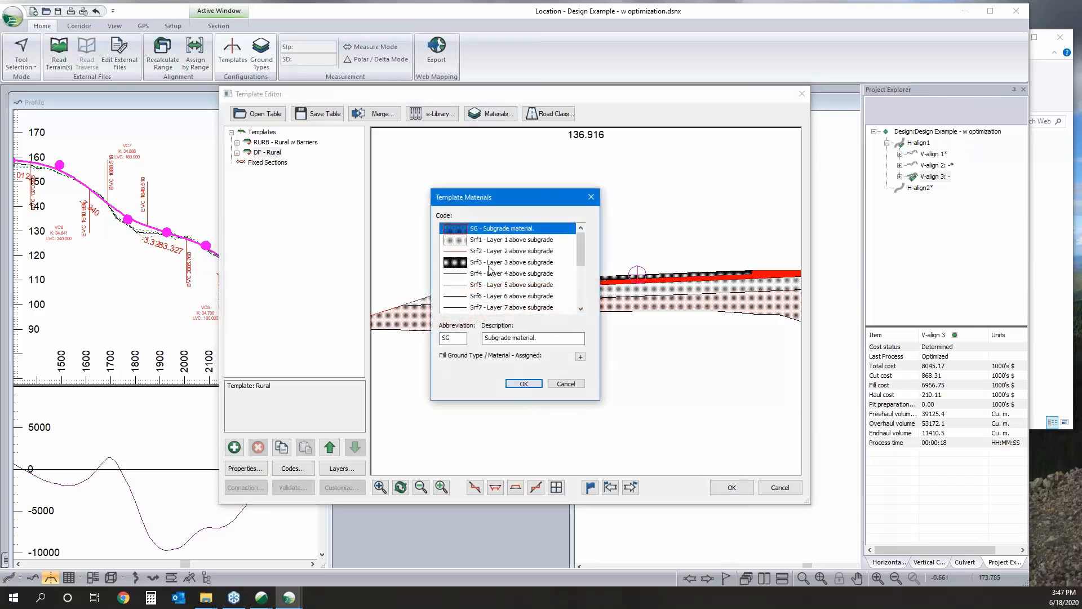
pyautogui.click(488, 264)
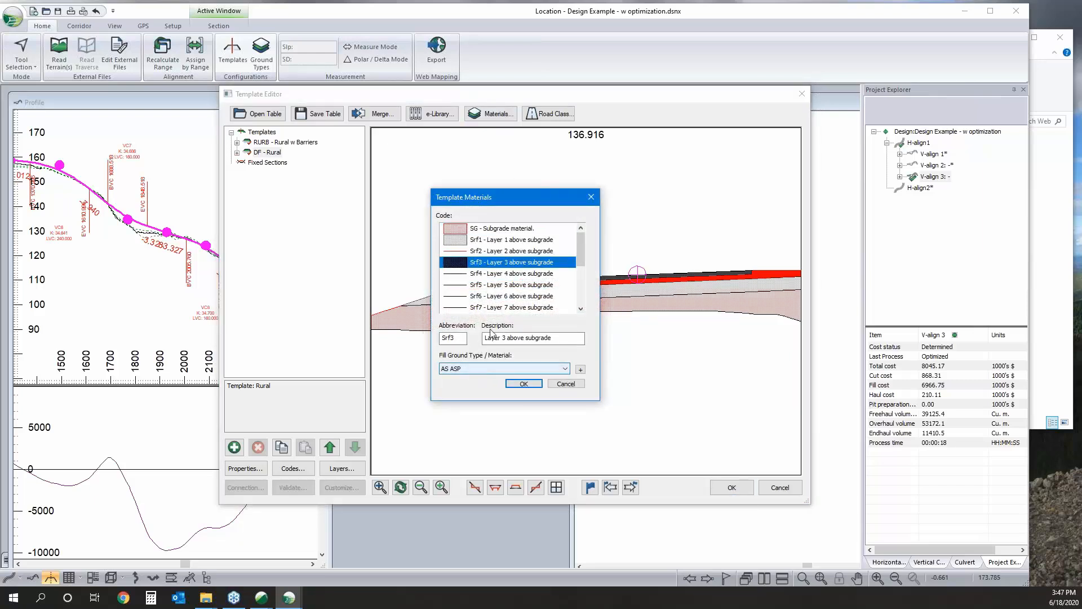
pyautogui.click(505, 251)
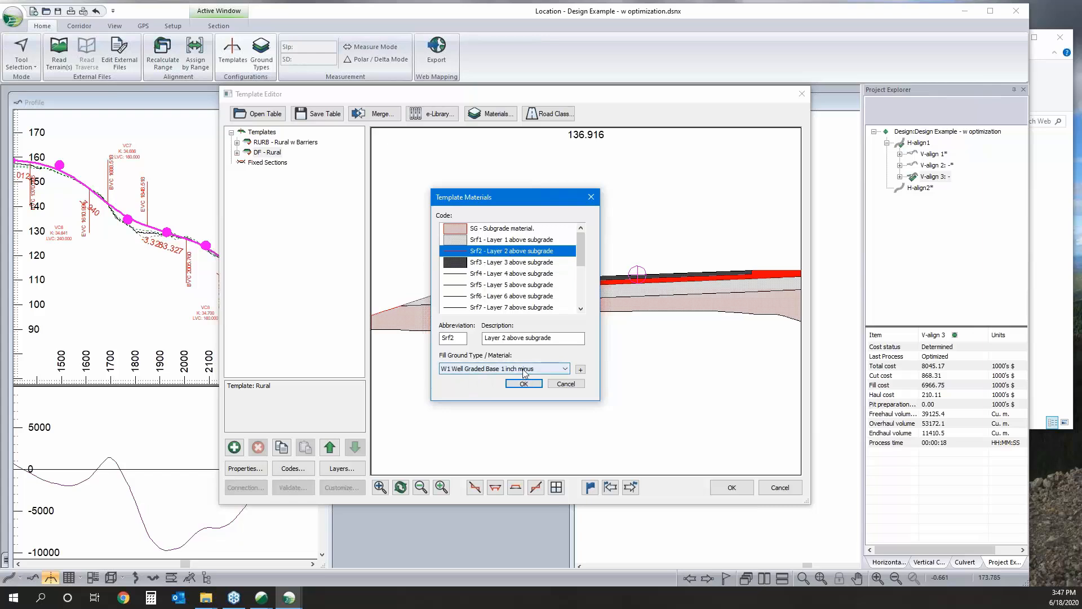
pyautogui.click(514, 240)
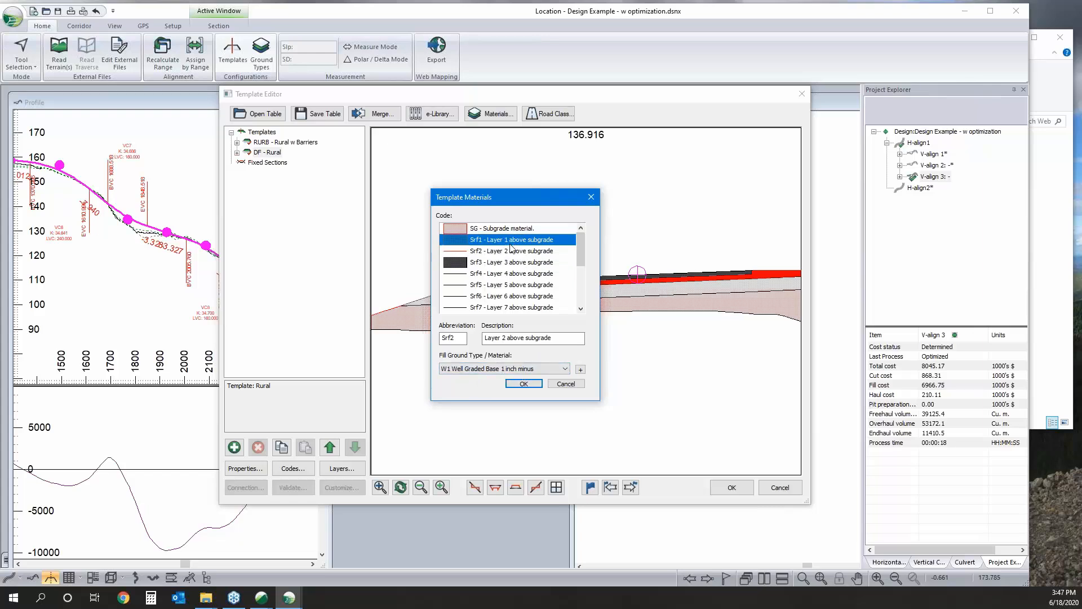
pyautogui.click(566, 384)
pyautogui.click(780, 488)
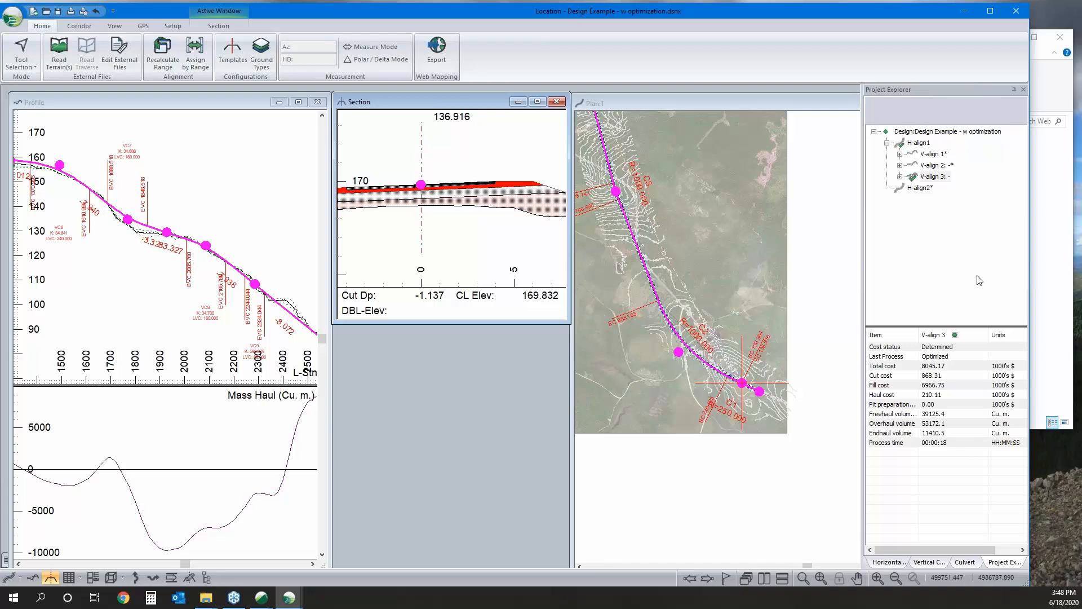
# Step: Create a horizontal alignment named H-align3 as a duplicate of H-align1
pyautogui.rightClick(928, 179)
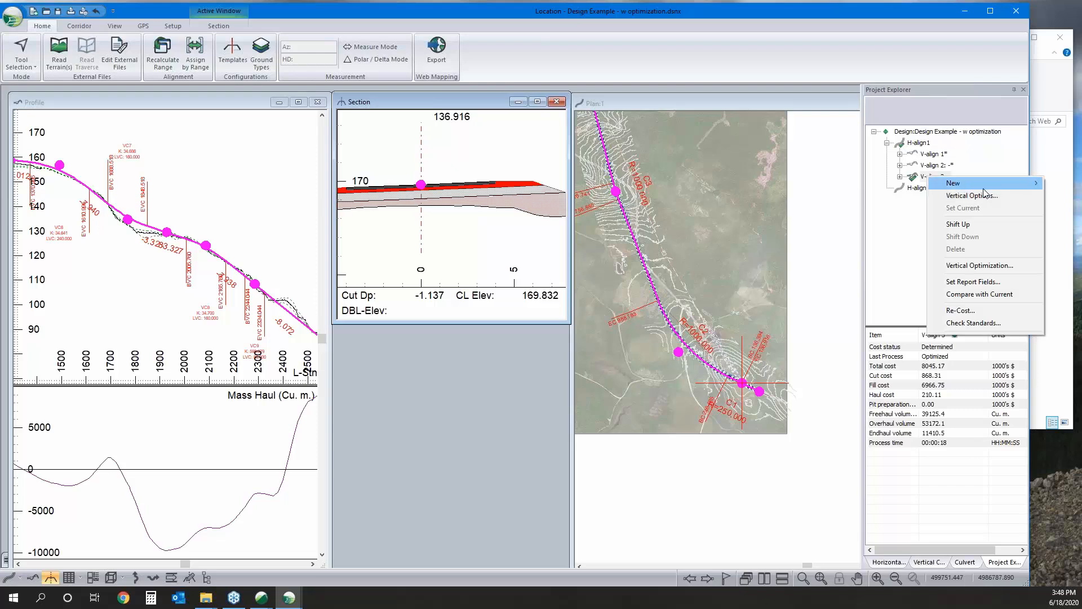
pyautogui.click(919, 145)
pyautogui.rightClick(918, 143)
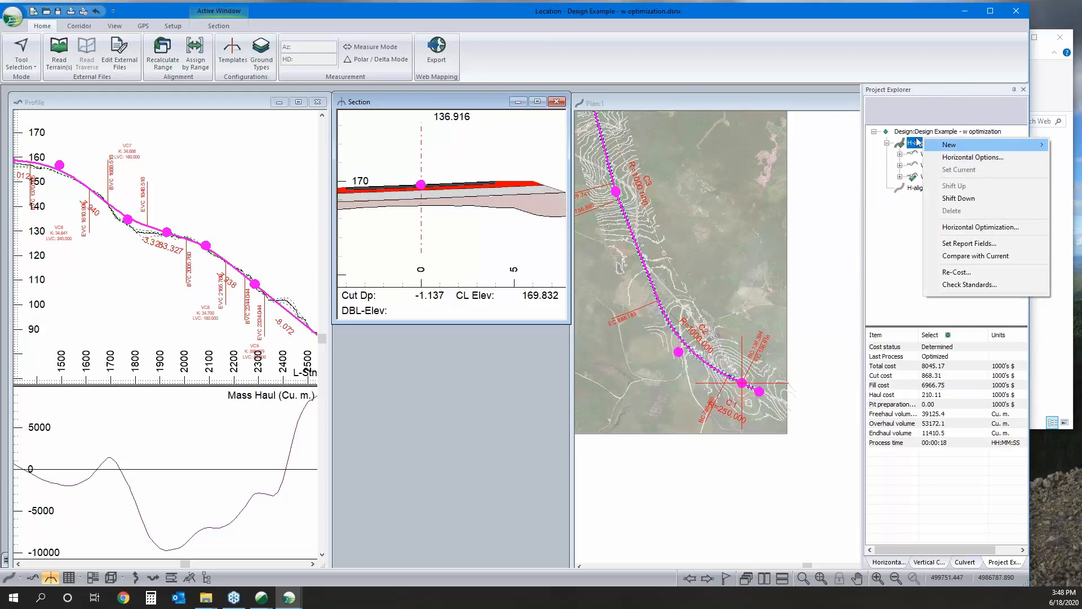
pyautogui.moveTo(935, 148)
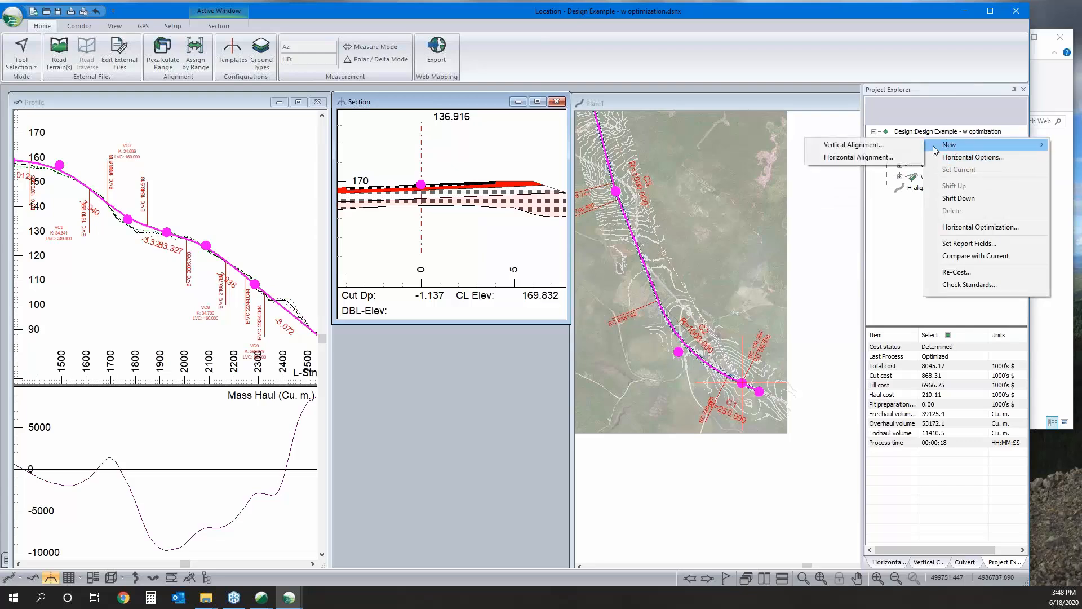
pyautogui.click(883, 158)
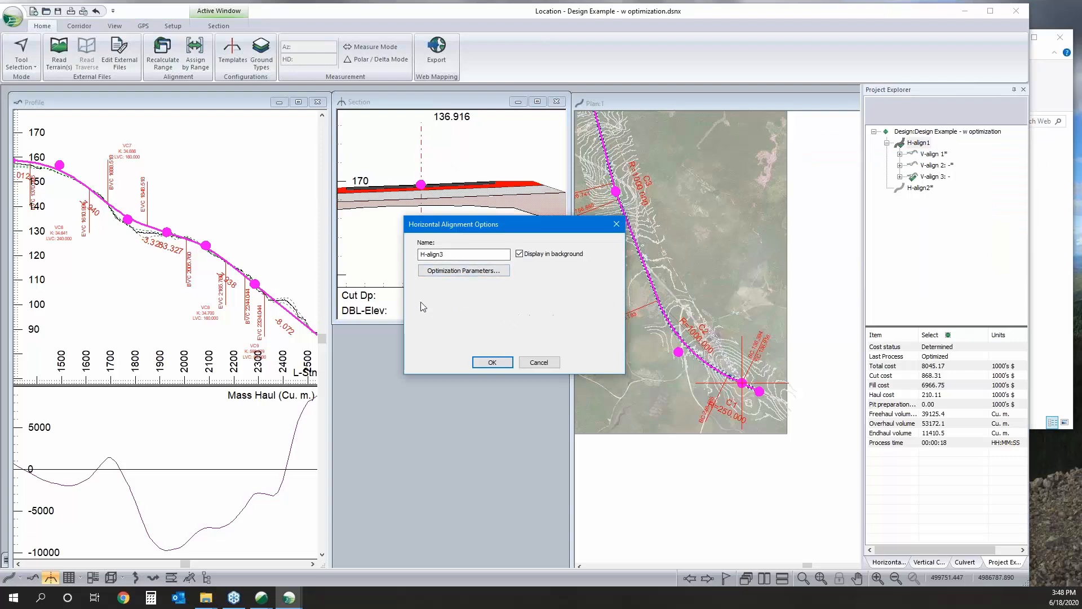
pyautogui.click(423, 303)
pyautogui.click(493, 362)
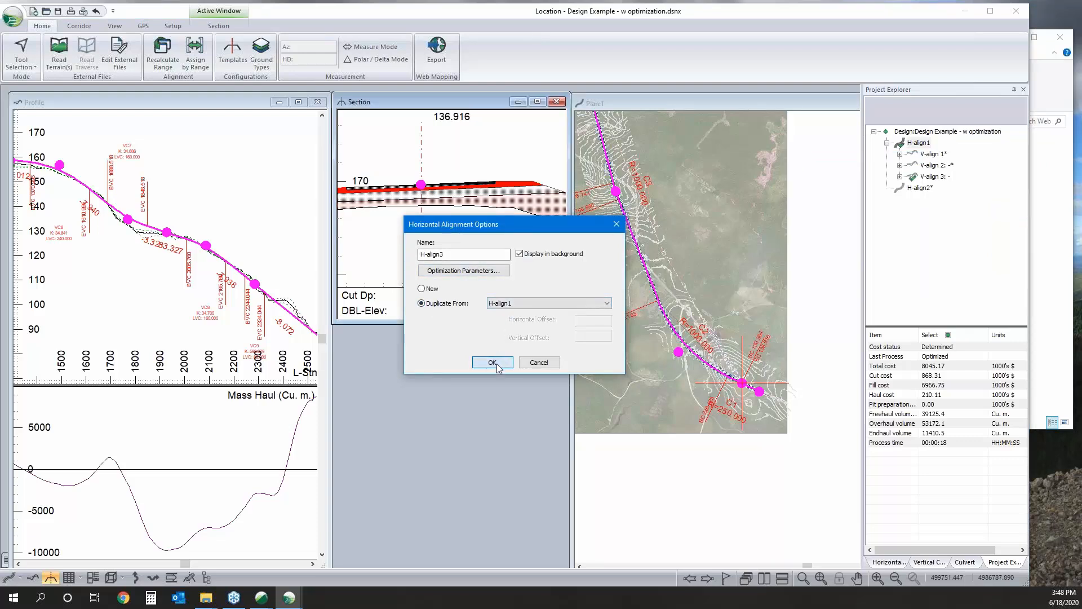
# Step: Review the horizontal optimization parameters of H-align3 and close its options without changes
pyautogui.rightClick(919, 166)
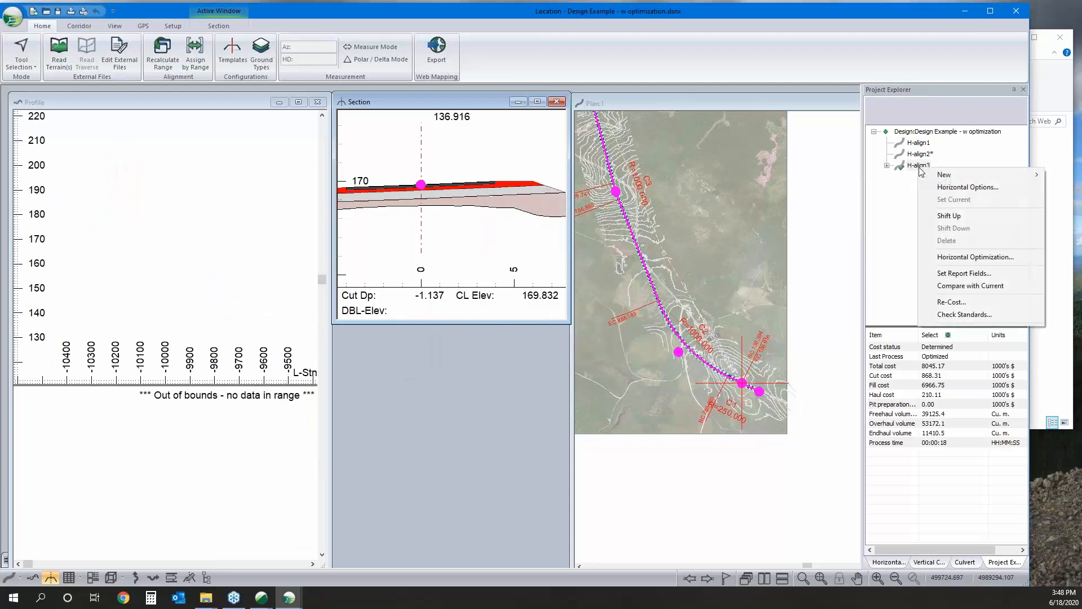
pyautogui.click(956, 188)
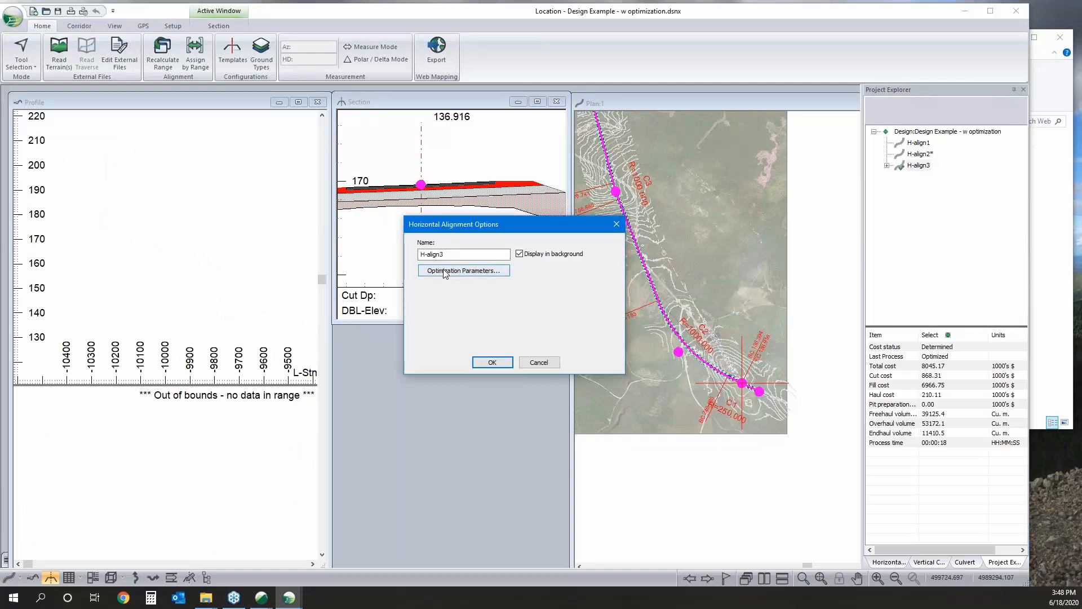
pyautogui.click(464, 272)
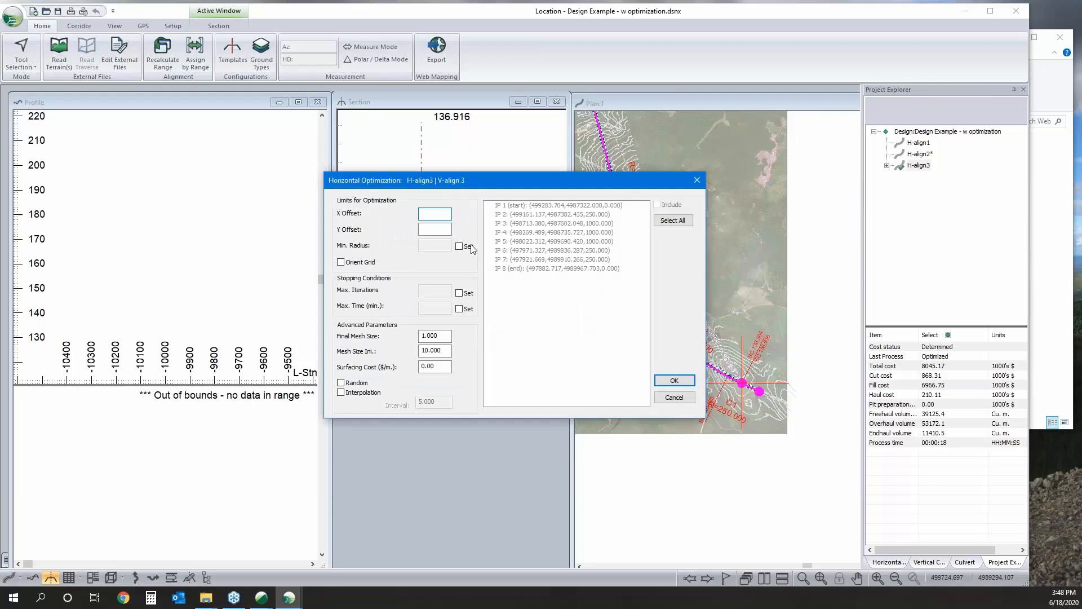
pyautogui.click(674, 397)
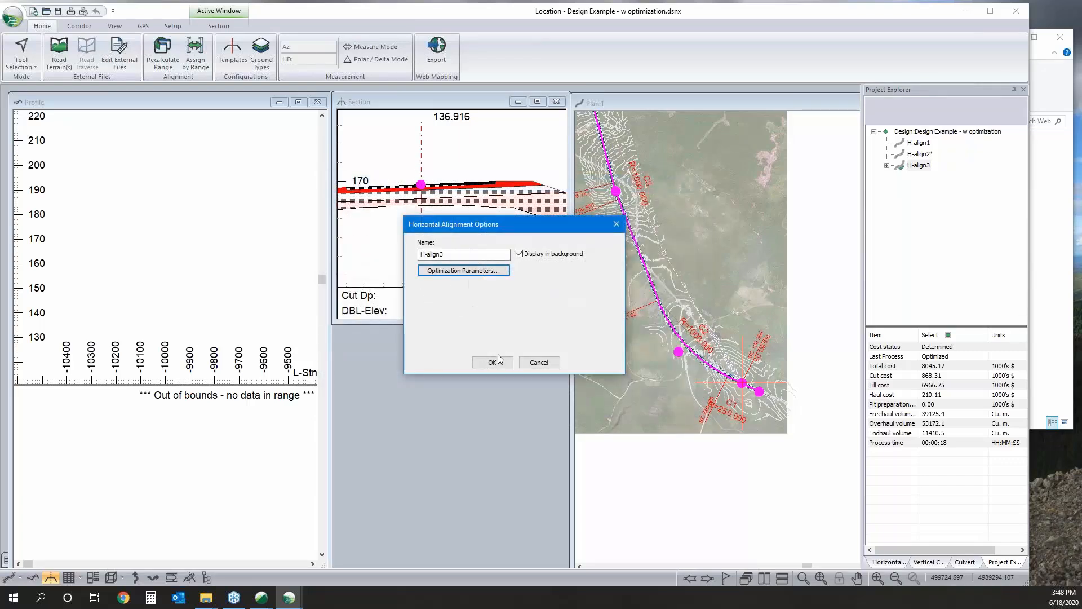
pyautogui.click(540, 364)
# Step: Examine the H-align3 route in plan around the stream crossing and the intersection points near curve C4
pyautogui.scroll(5, 682, 364)
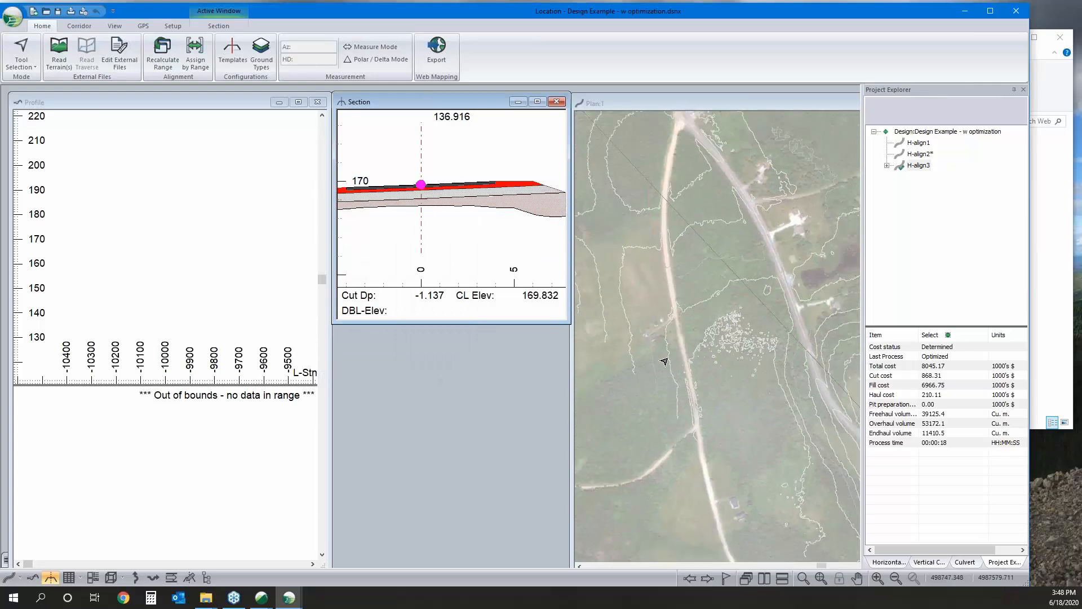
pyautogui.scroll(-5, 708, 312)
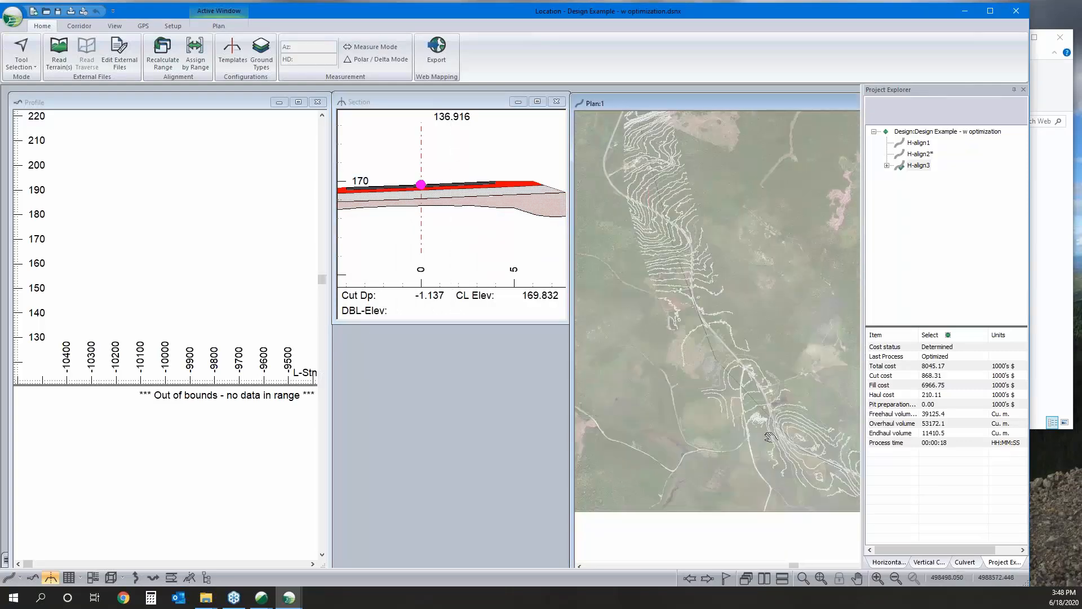
pyautogui.scroll(4, 626, 221)
pyautogui.scroll(3, 682, 245)
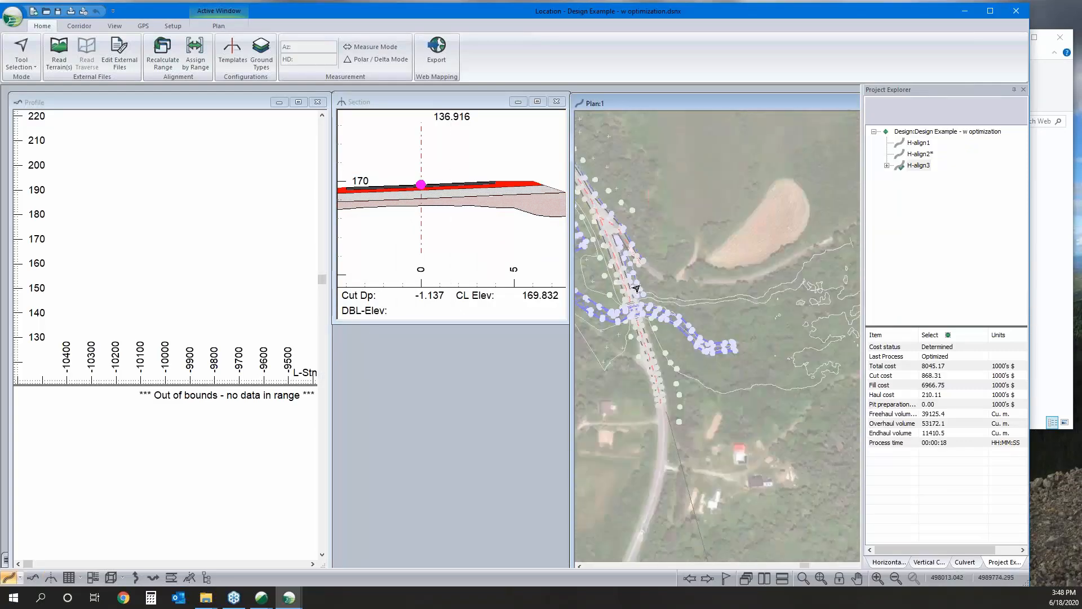
pyautogui.moveTo(636, 194); pyautogui.dragTo(698, 284, button='middle')
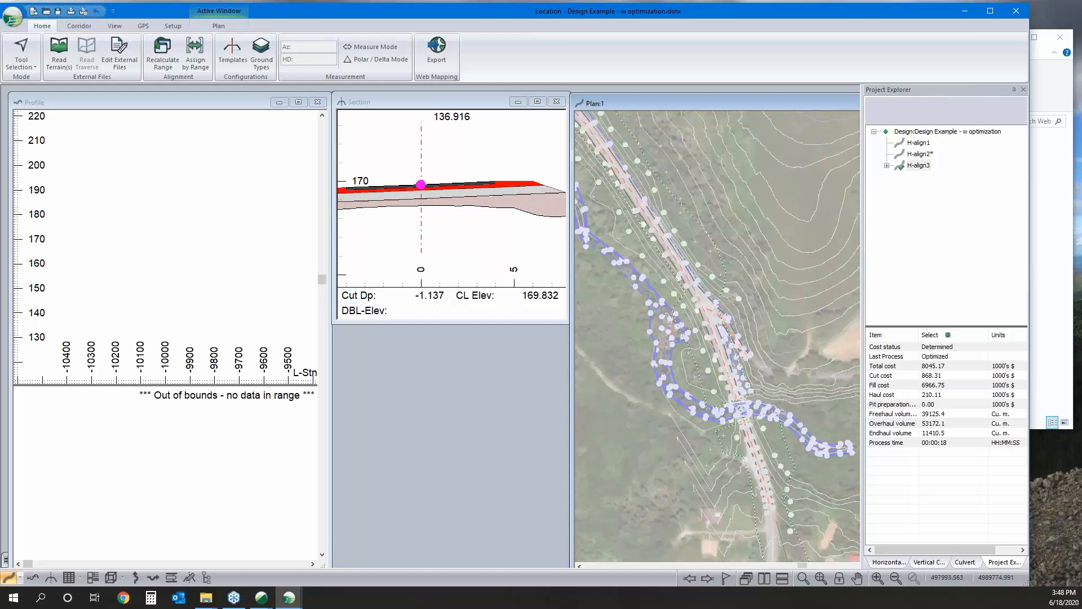
pyautogui.scroll(-1, 682, 280)
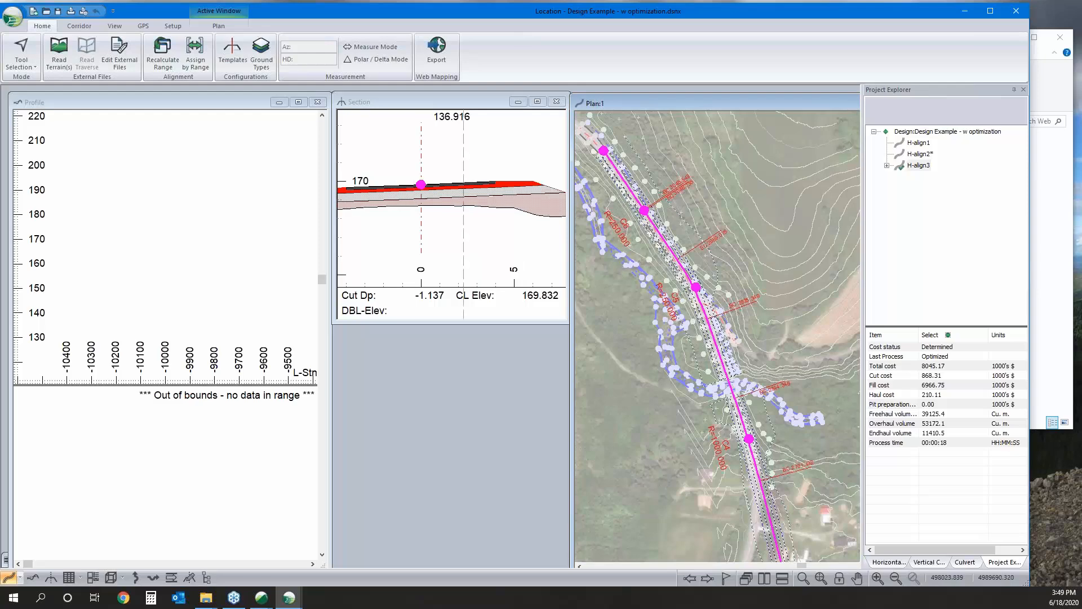
pyautogui.moveTo(762, 477); pyautogui.dragTo(716, 377, button='middle')
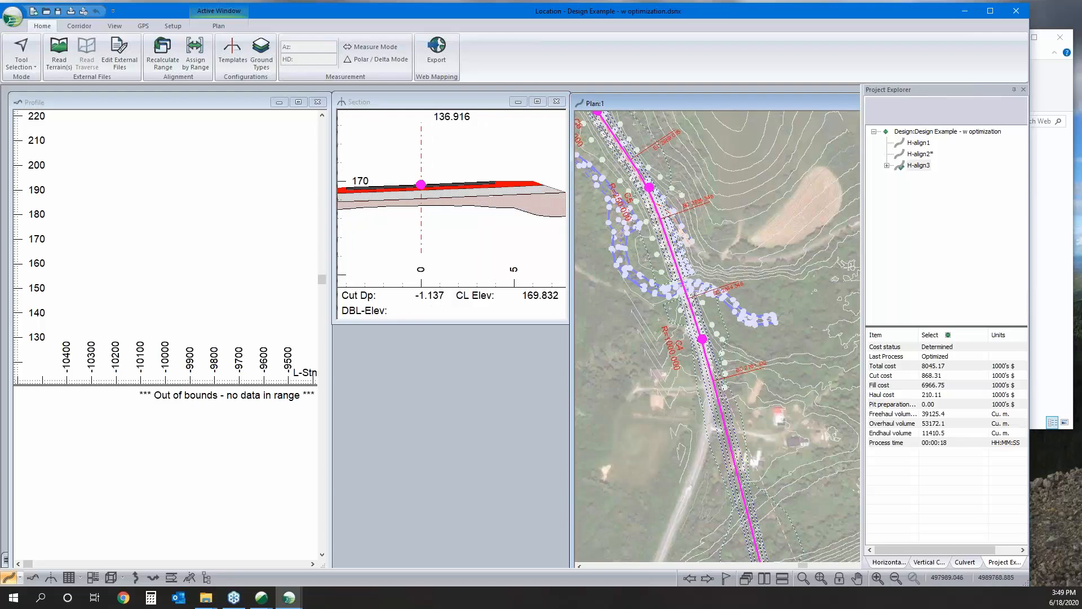
pyautogui.moveTo(708, 302); pyautogui.dragTo(688, 253, button='middle')
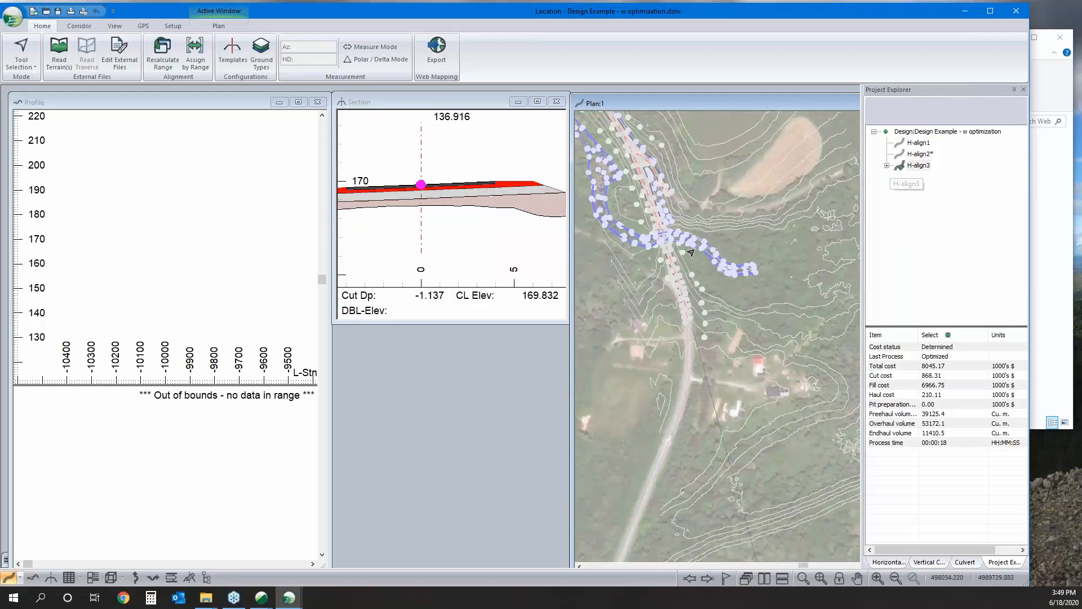
# Step: Check the intersection point list in the H-align3 optimization parameters and cancel out of the alignment options
pyautogui.rightClick(924, 165)
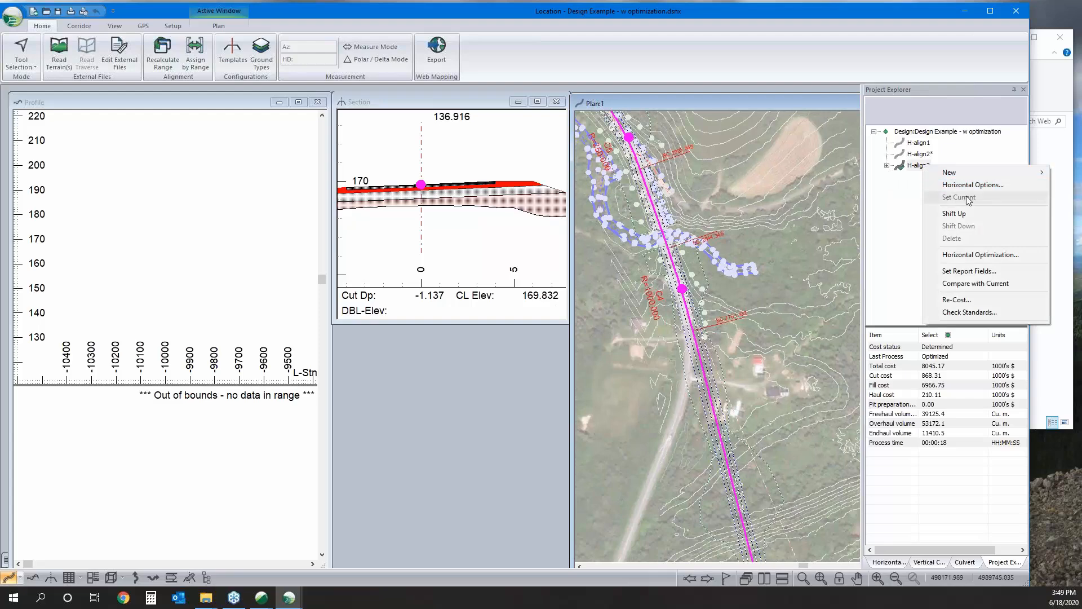
pyautogui.click(966, 185)
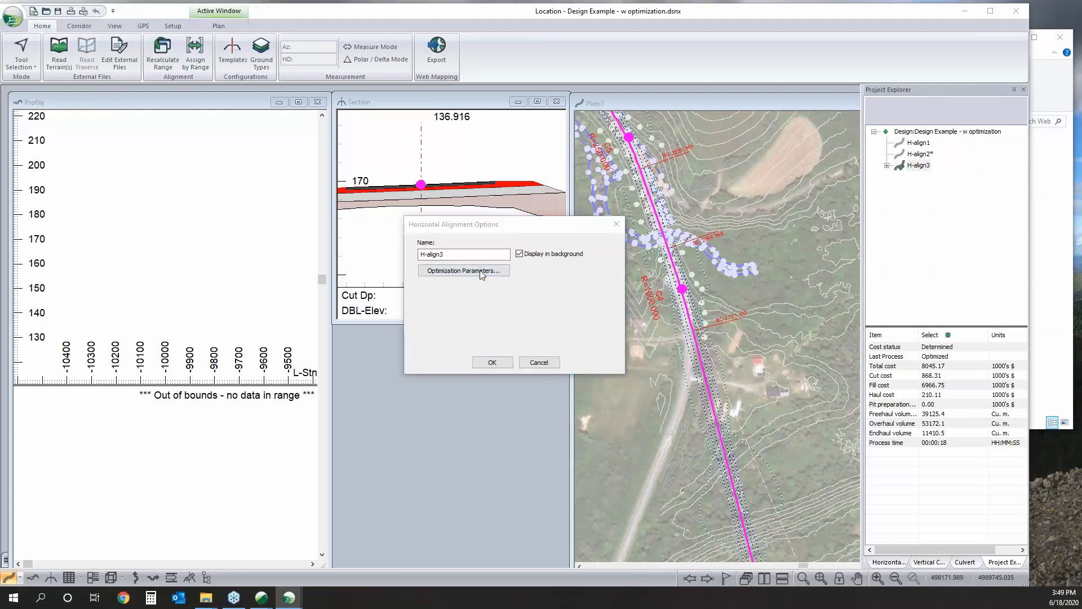
pyautogui.click(482, 271)
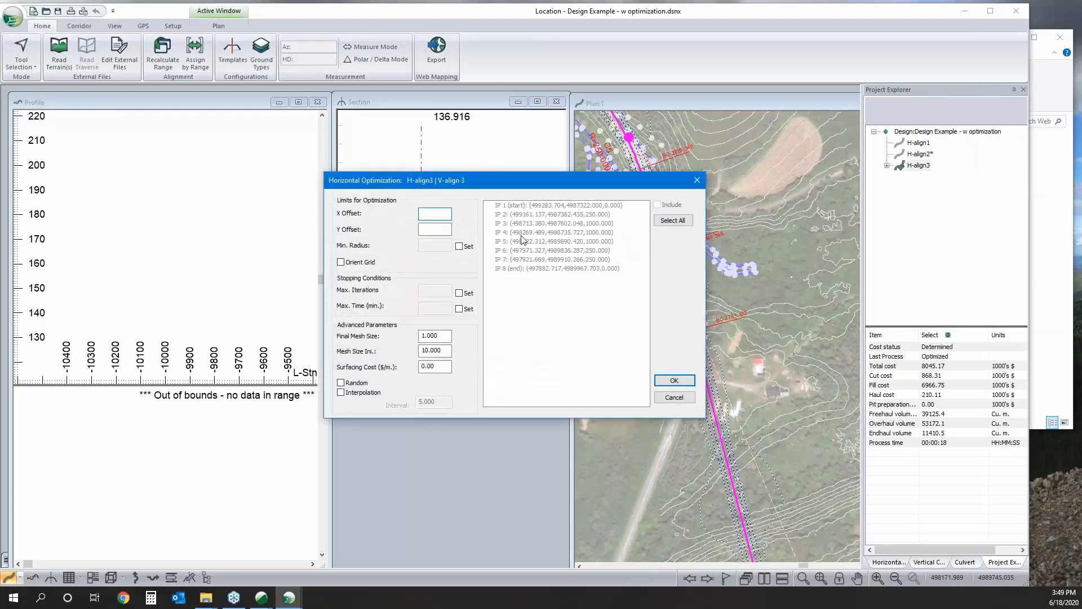
pyautogui.click(674, 398)
pyautogui.click(541, 362)
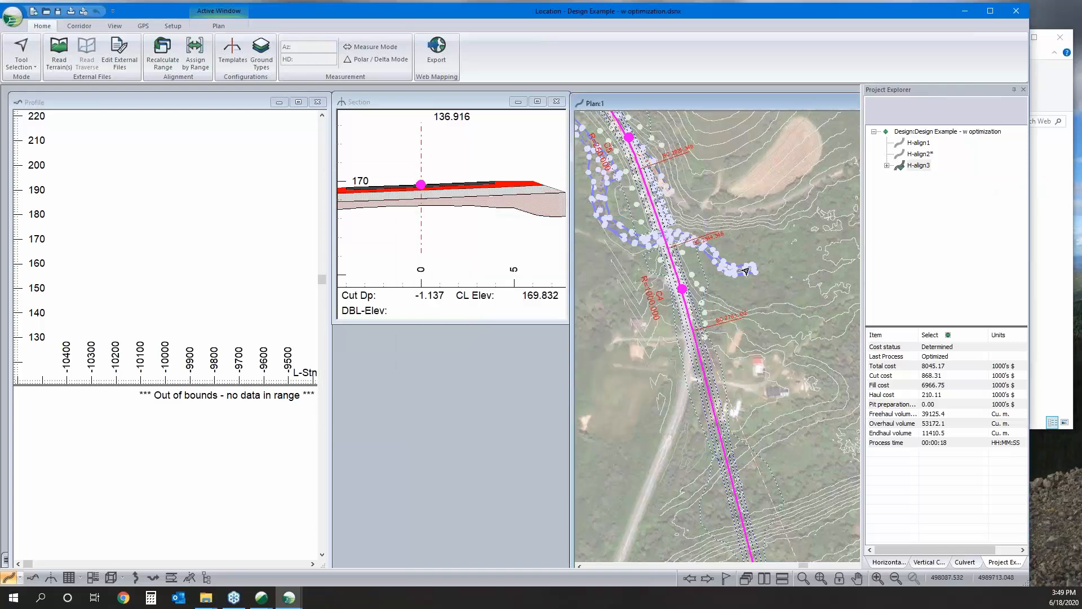
# Step: Examine the H-align3 route in plan along curves C3 and C2, comparing it with the existing road and contours
pyautogui.scroll(-3, 747, 270)
pyautogui.moveTo(763, 389); pyautogui.dragTo(673, 174, button='middle')
pyautogui.scroll(-2, 716, 246)
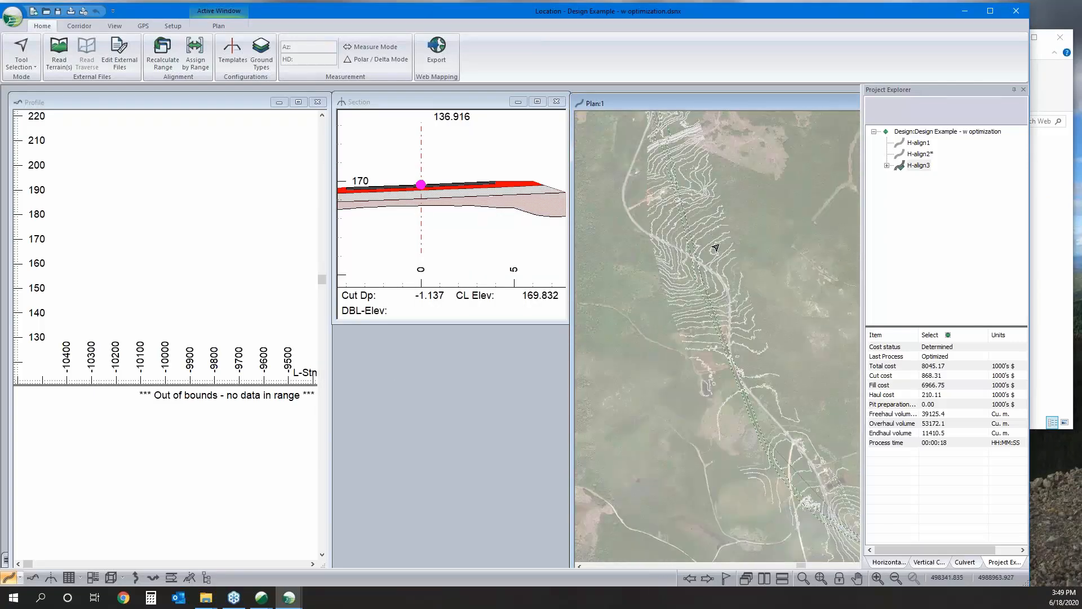
pyautogui.moveTo(732, 326)
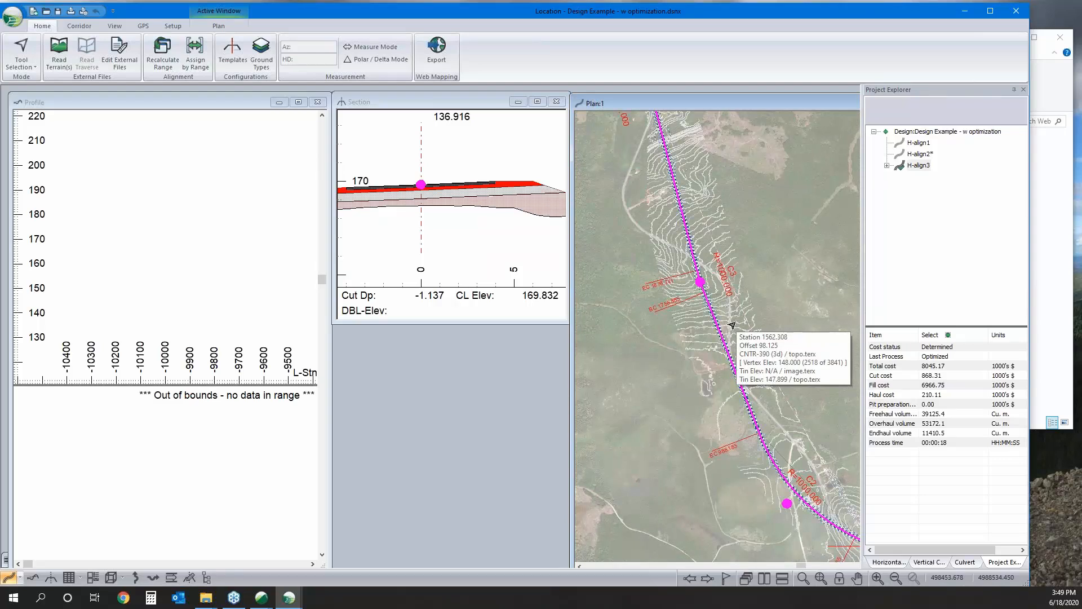
pyautogui.scroll(2, 705, 284)
pyautogui.moveTo(706, 281)
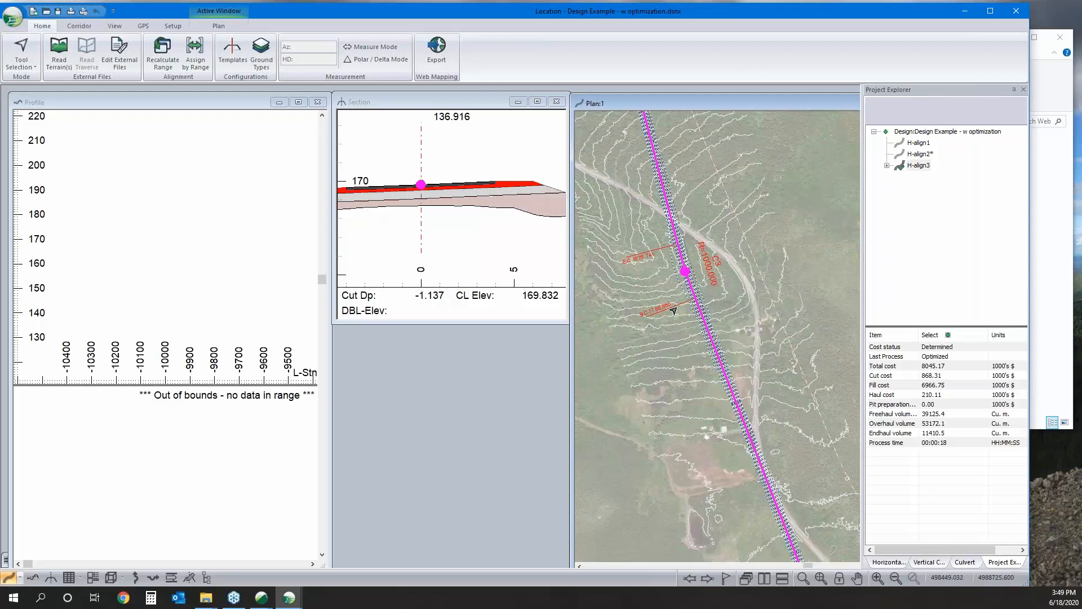
pyautogui.scroll(-1, 788, 356)
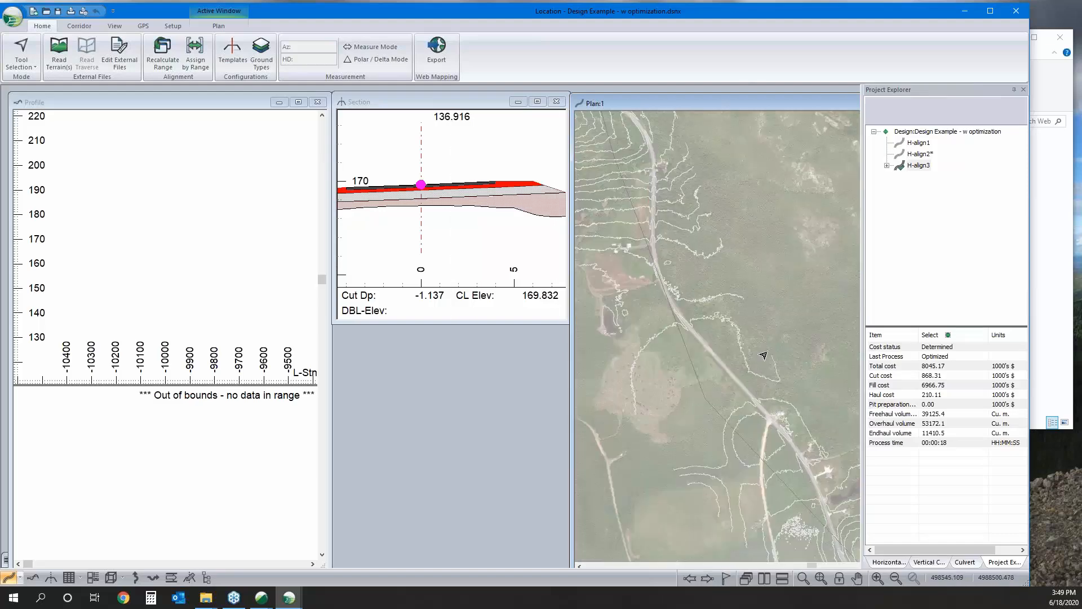
pyautogui.moveTo(781, 429); pyautogui.dragTo(727, 226, button='middle')
pyautogui.moveTo(755, 474); pyautogui.dragTo(748, 412, button='middle')
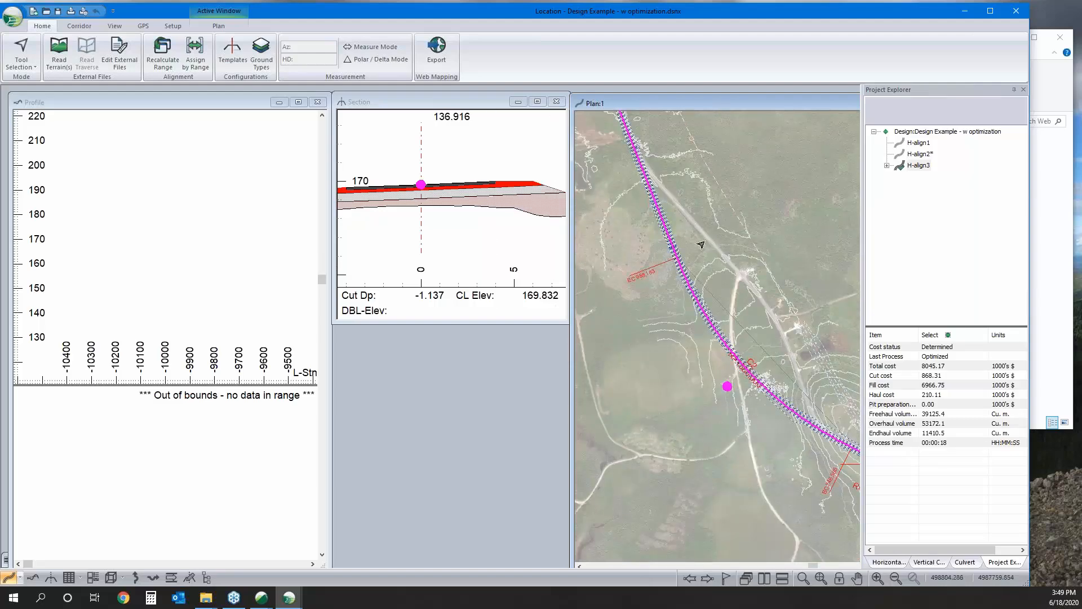
# Step: Inspect intersection point IP 2 and its Include option in the H-align3 optimization parameters, then cancel without changes
pyautogui.rightClick(921, 166)
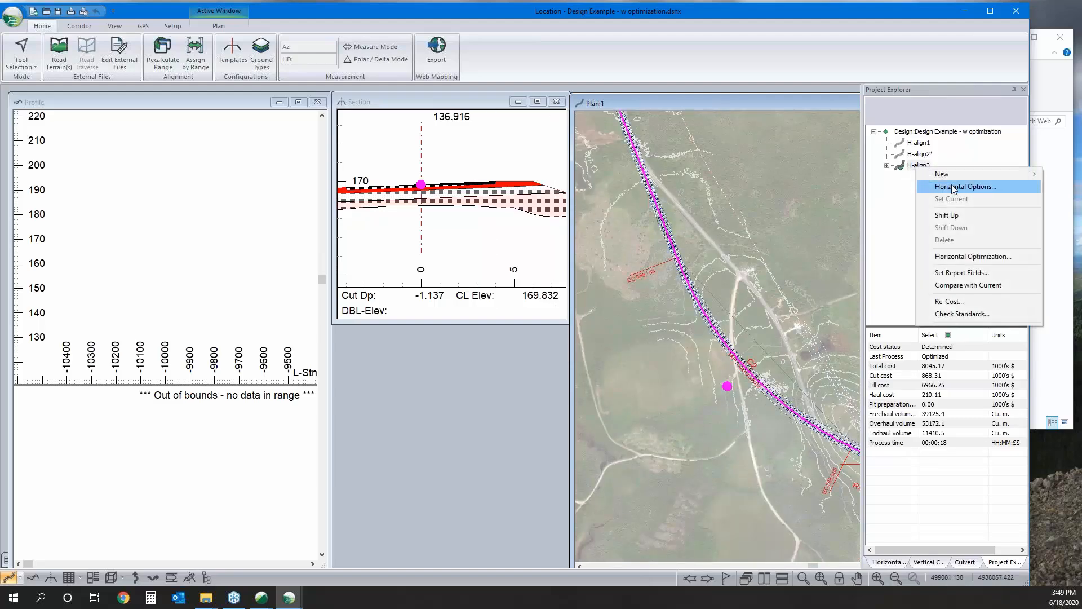
pyautogui.click(954, 187)
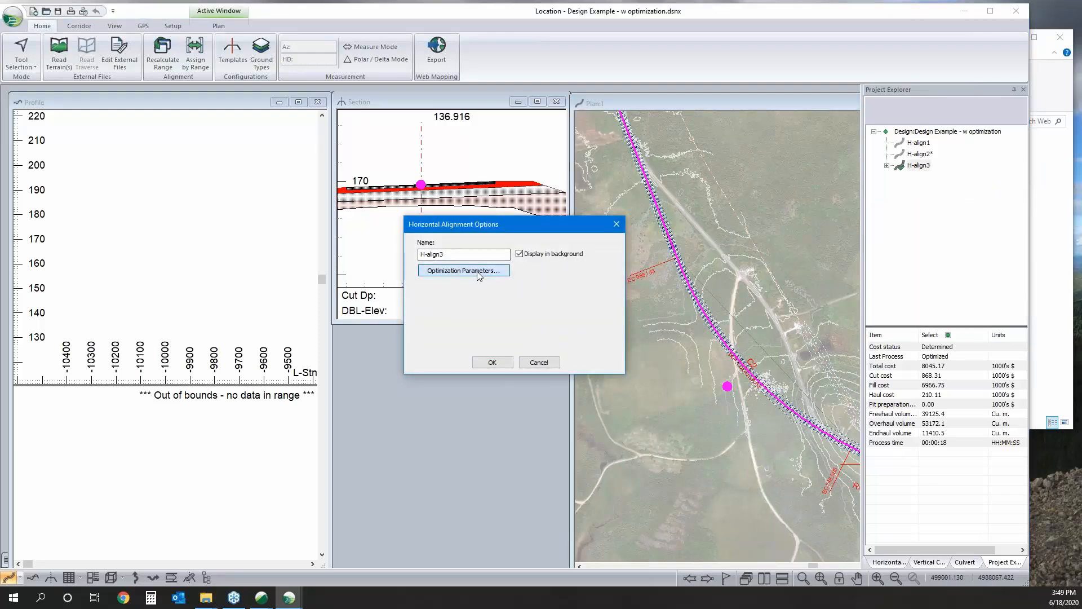
pyautogui.click(464, 271)
pyautogui.click(517, 215)
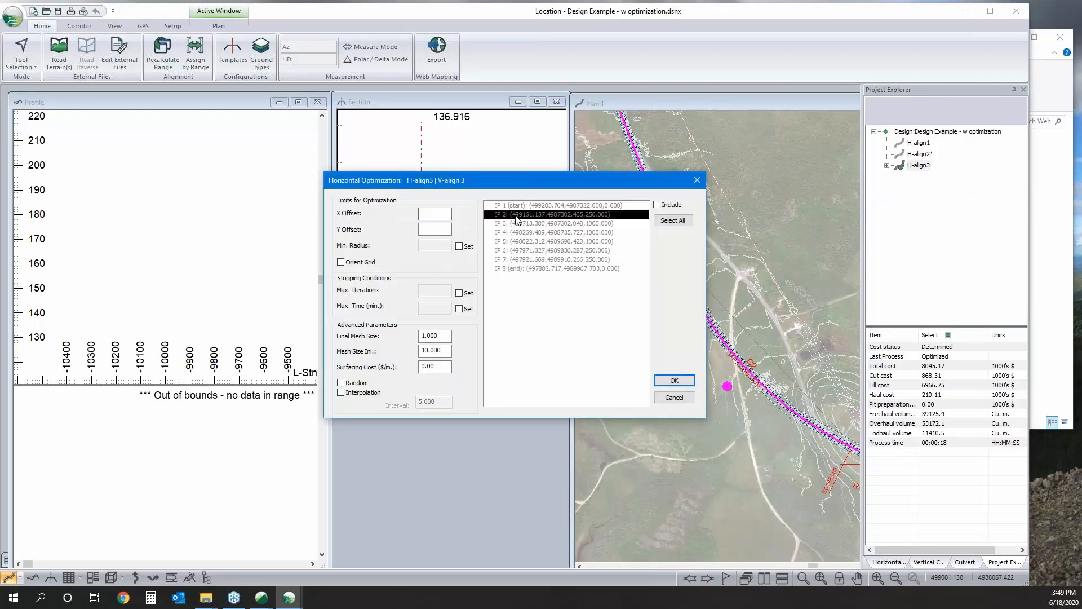
pyautogui.click(694, 398)
pyautogui.click(541, 360)
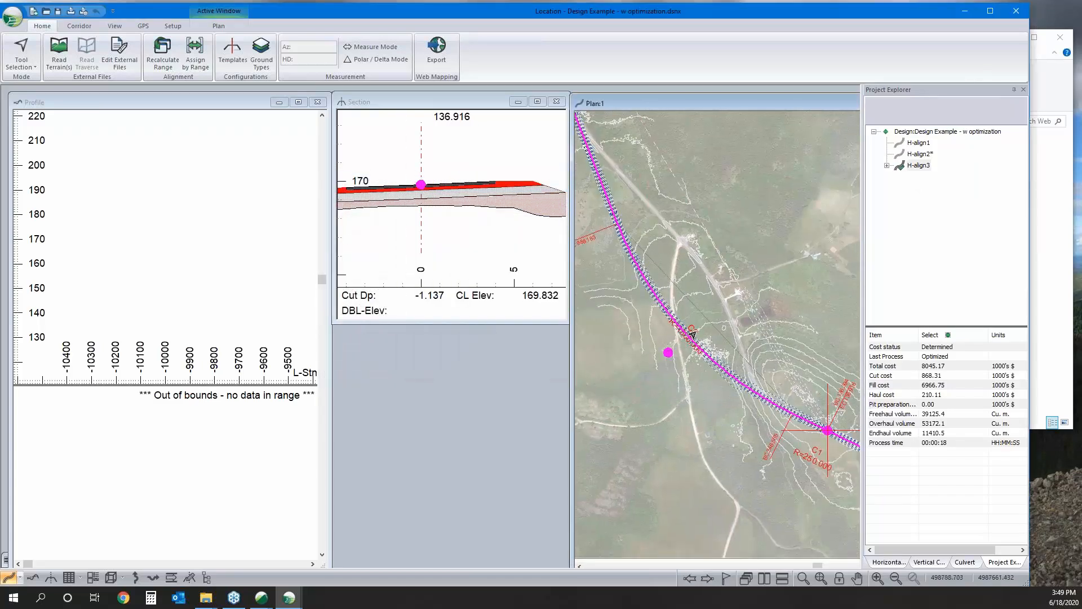
# Step: Include intersection points IP 3 and IP 4 in the horizontal optimization parameters of H-align3
pyautogui.moveTo(694, 231); pyautogui.dragTo(725, 350, button='middle')
pyautogui.moveTo(665, 186); pyautogui.dragTo(696, 307, button='middle')
pyautogui.moveTo(647, 258); pyautogui.dragTo(695, 323, button='middle')
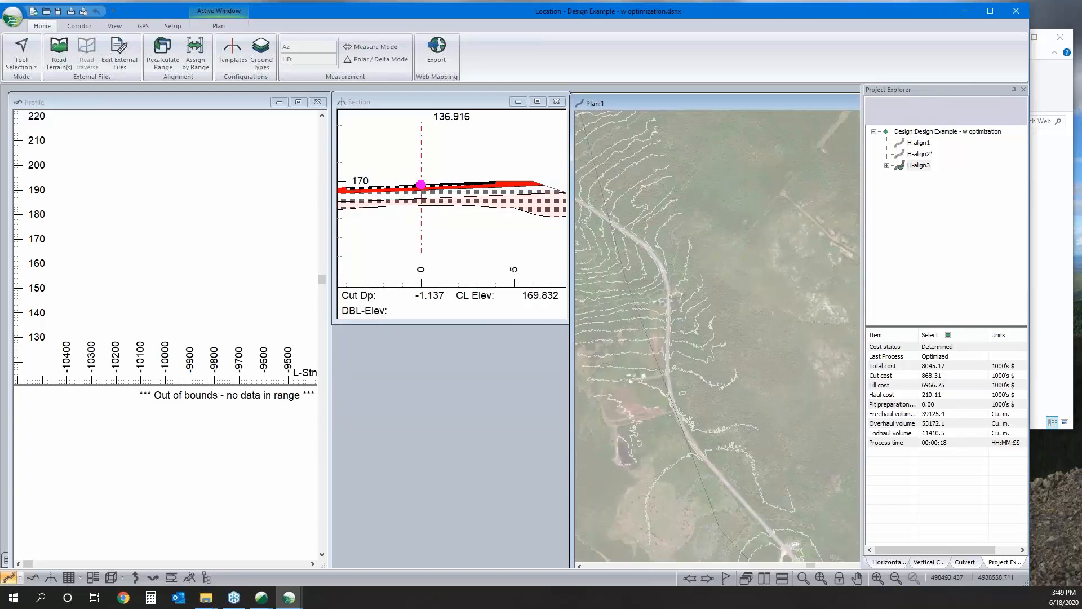
pyautogui.moveTo(620, 272); pyautogui.dragTo(706, 394, button='middle')
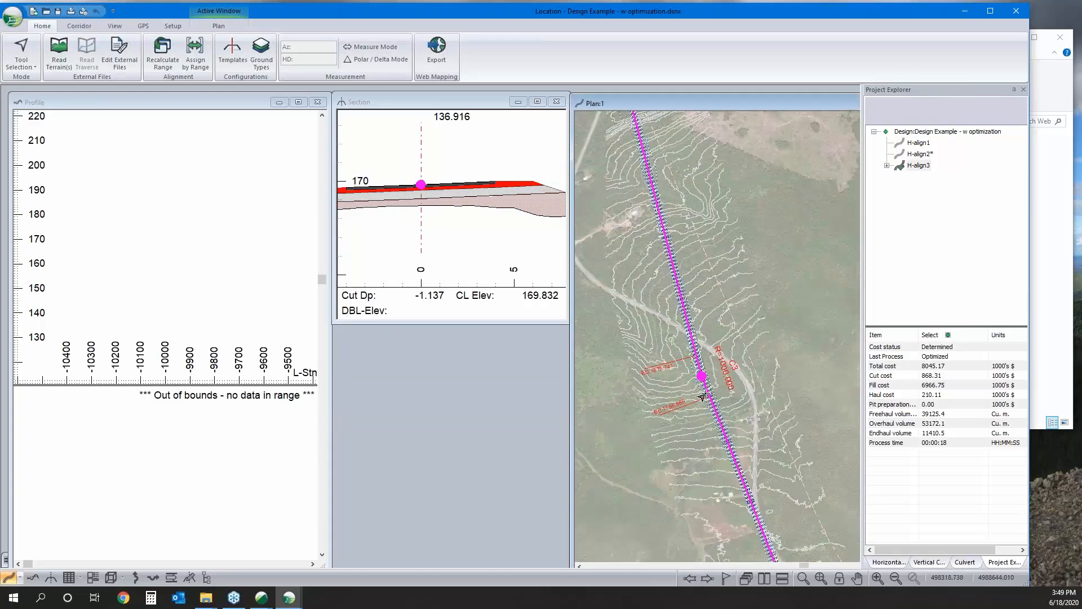
pyautogui.rightClick(916, 167)
pyautogui.click(980, 187)
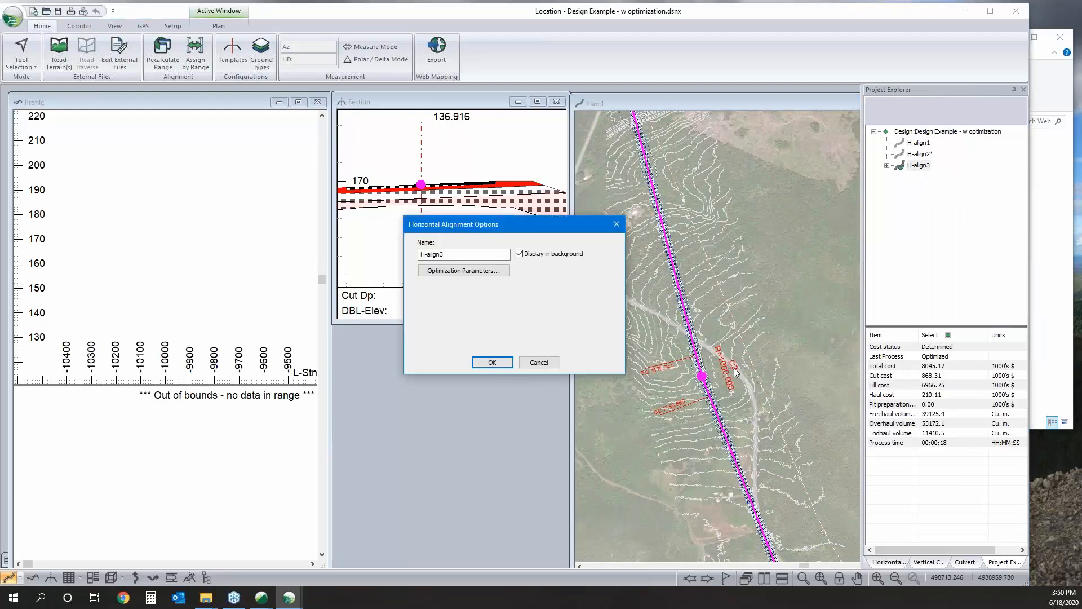
pyautogui.click(488, 271)
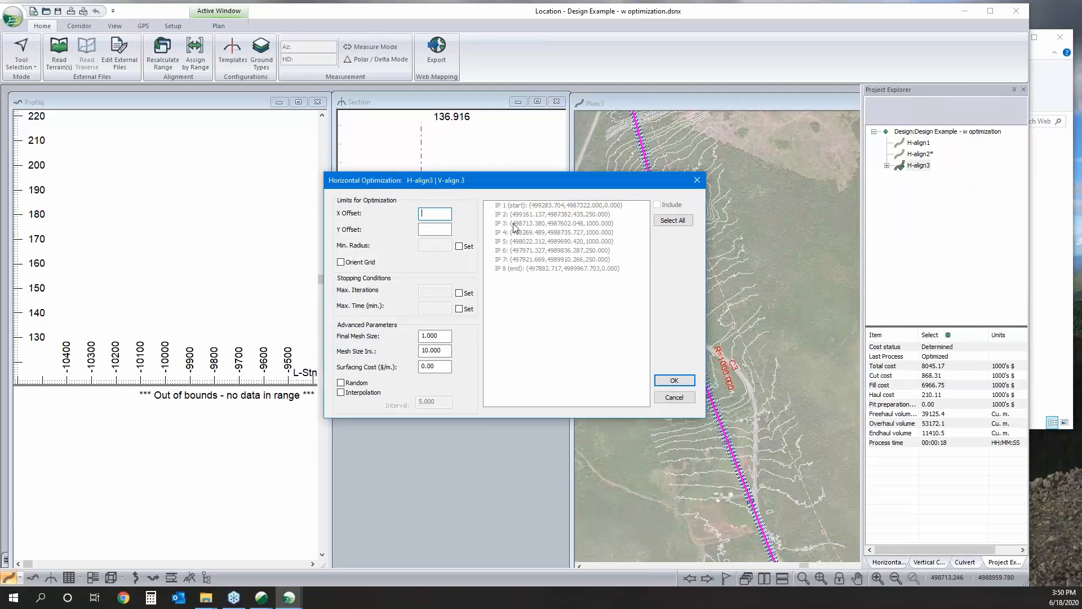
pyautogui.click(514, 225)
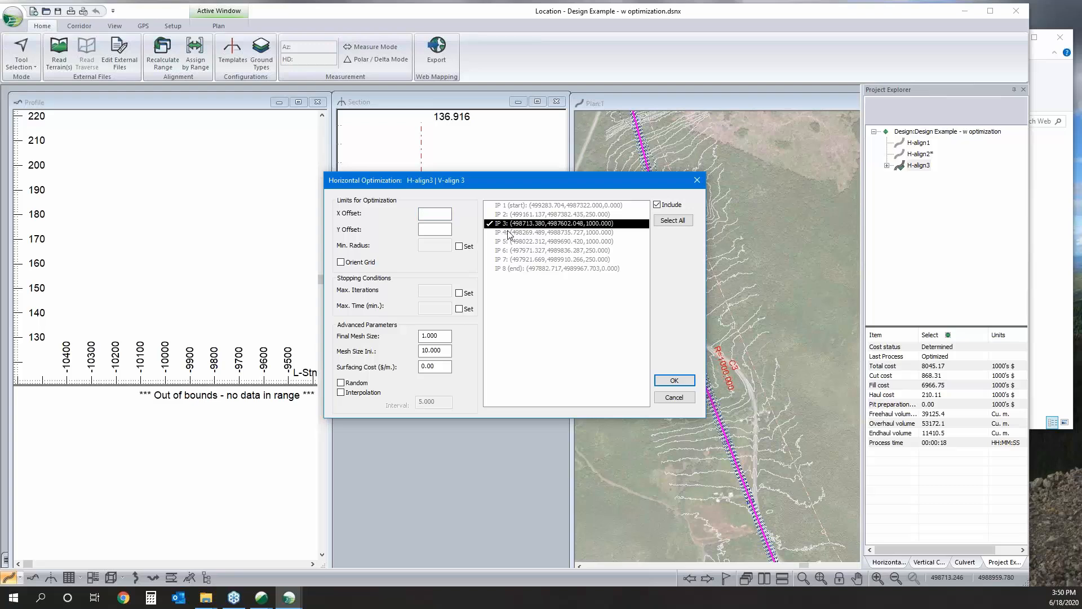
pyautogui.click(509, 233)
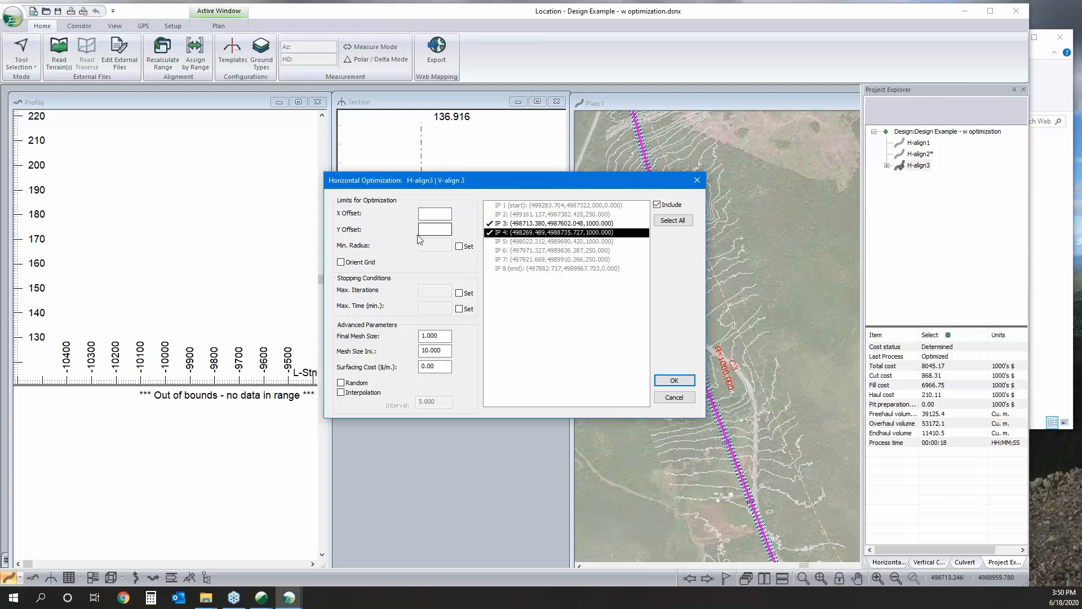
# Step: Set the H-align3 optimization limits to an X offset of 200 and a Y offset of 600, and accept the alignment options
pyautogui.click(428, 215)
pyautogui.click(424, 229)
pyautogui.click(675, 380)
pyautogui.click(491, 362)
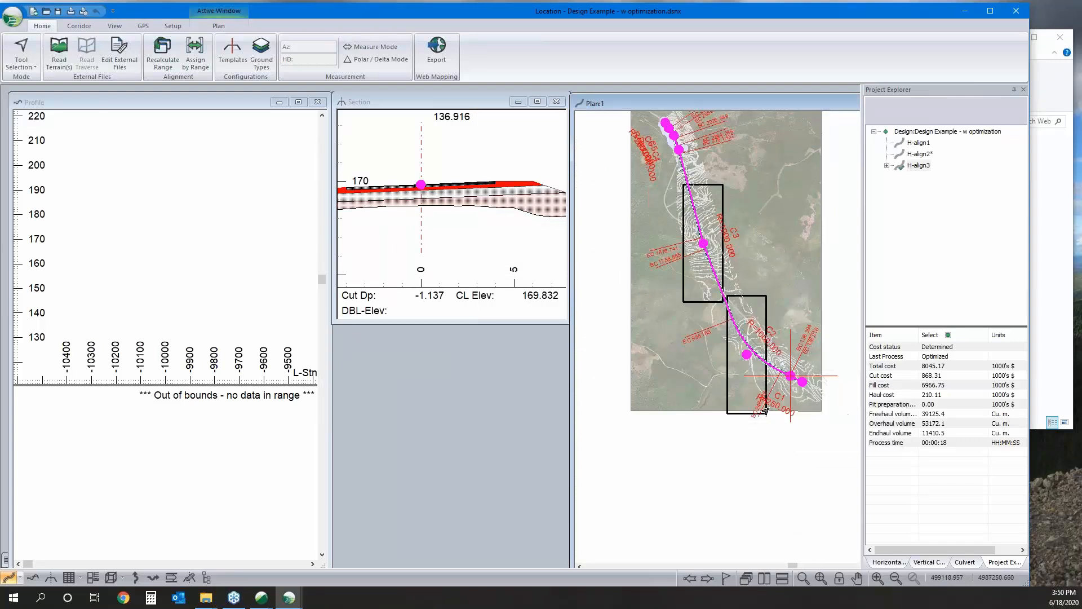
# Step: Enable Orient Grid in the H-align3 optimization parameters so the search boxes follow the alignment, and accept the options
pyautogui.rightClick(917, 168)
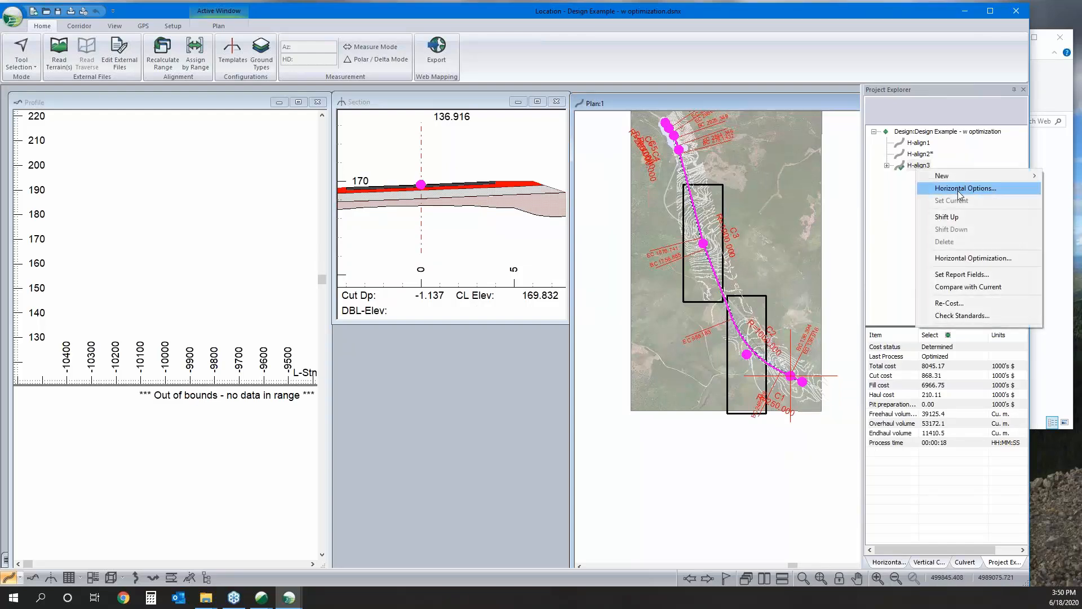
pyautogui.click(959, 190)
pyautogui.click(489, 274)
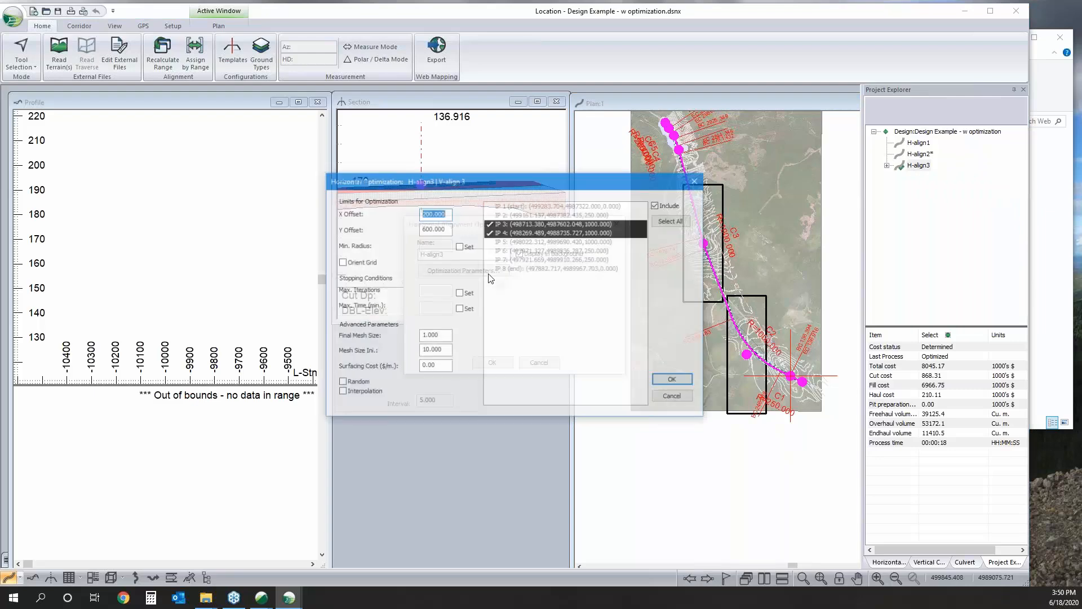
pyautogui.click(341, 263)
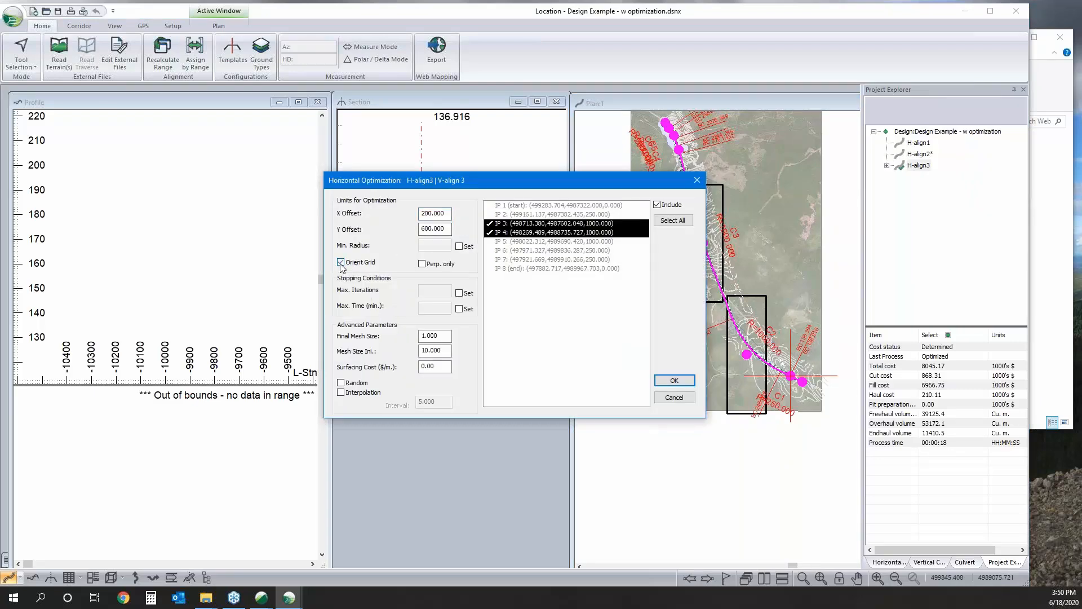
pyautogui.click(672, 380)
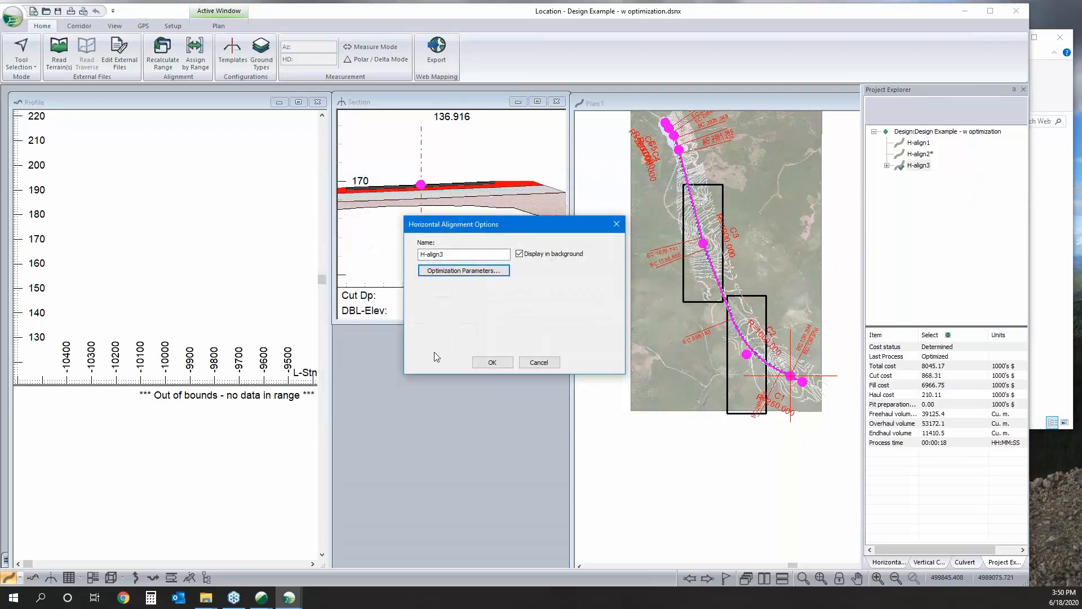
pyautogui.click(491, 364)
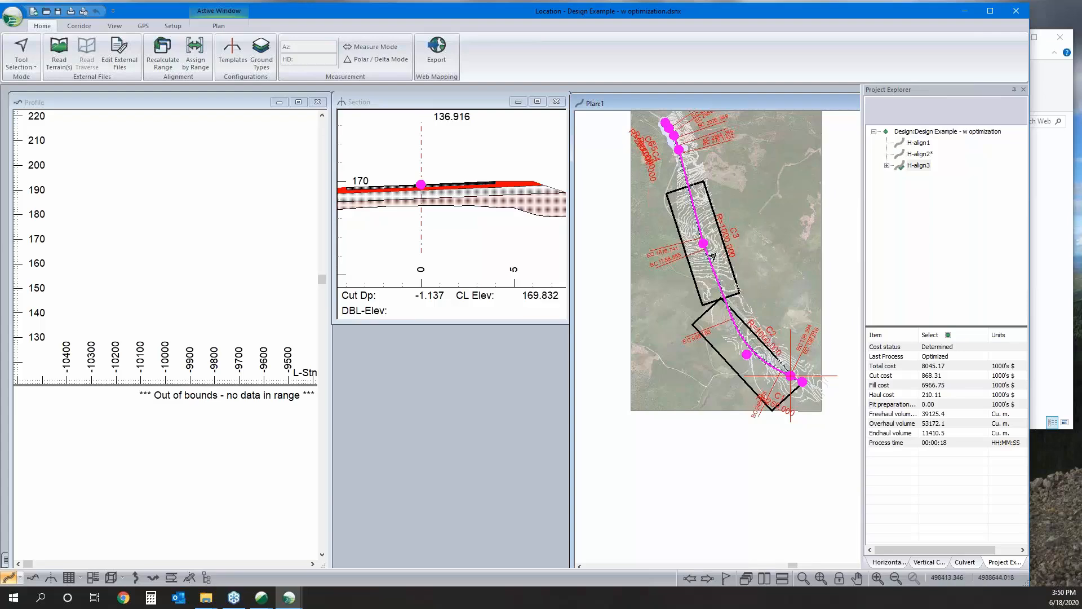
# Step: Limit the H-align3 intersection point search to perpendicular movement with Perp. only, and accept the alignment options
pyautogui.moveTo(757, 216)
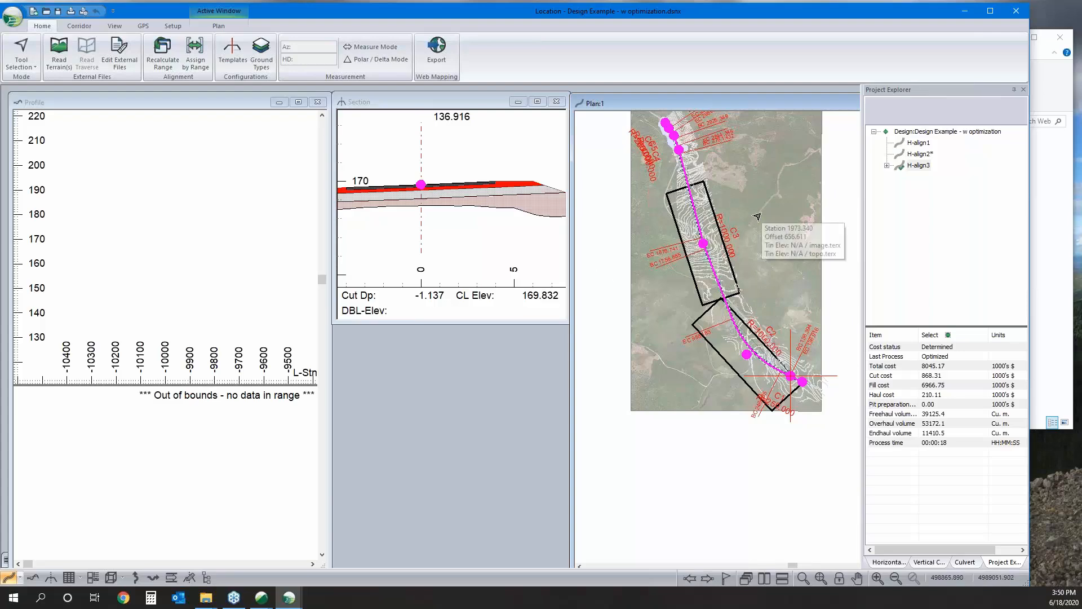
pyautogui.rightClick(911, 165)
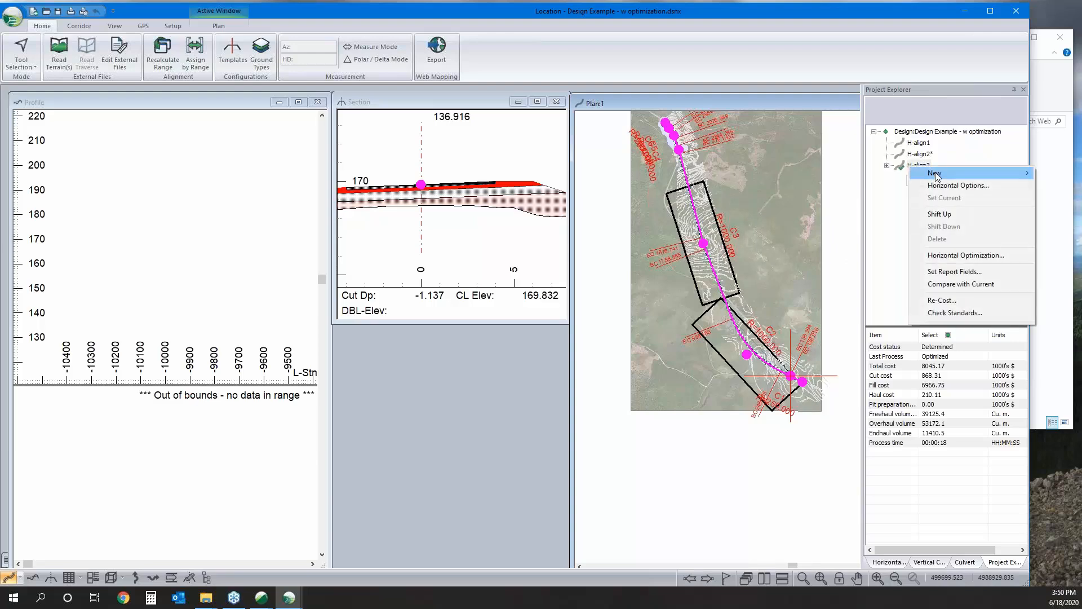
pyautogui.click(958, 185)
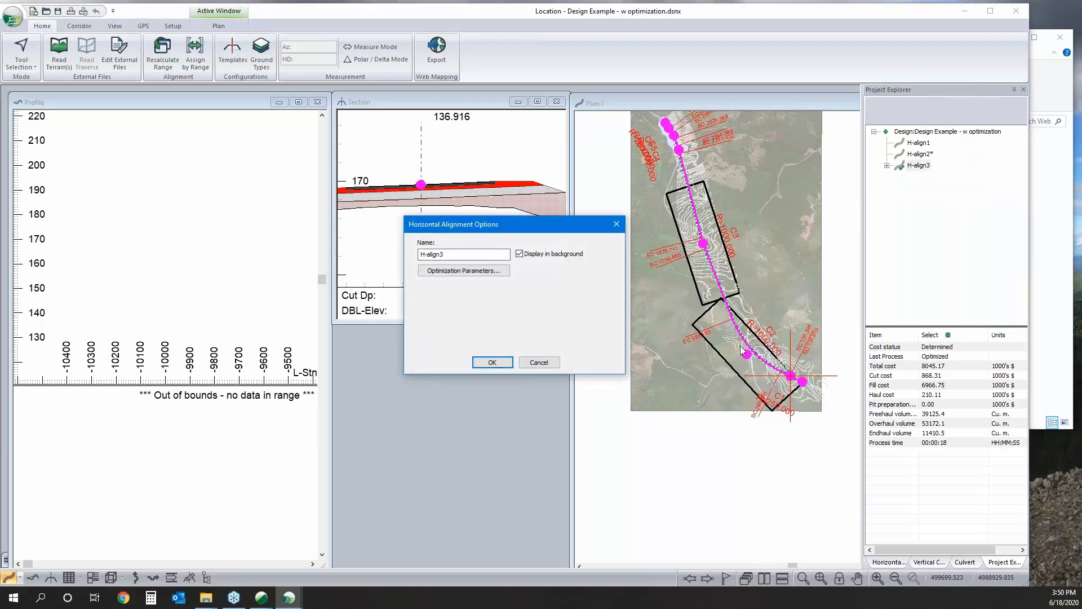
pyautogui.click(475, 271)
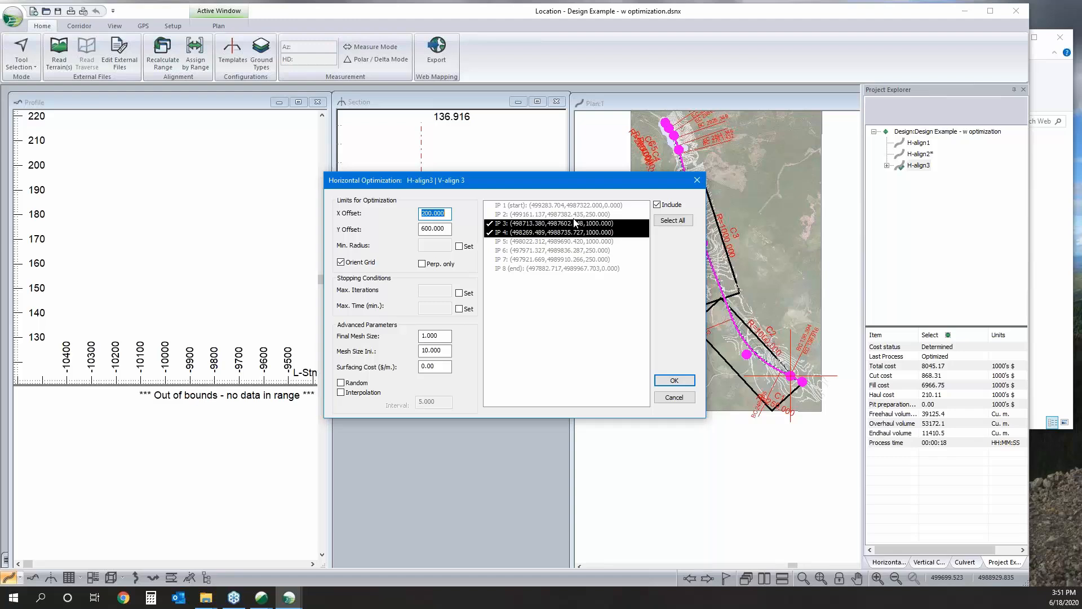
pyautogui.doubleClick(430, 366)
pyautogui.click(428, 265)
pyautogui.click(673, 380)
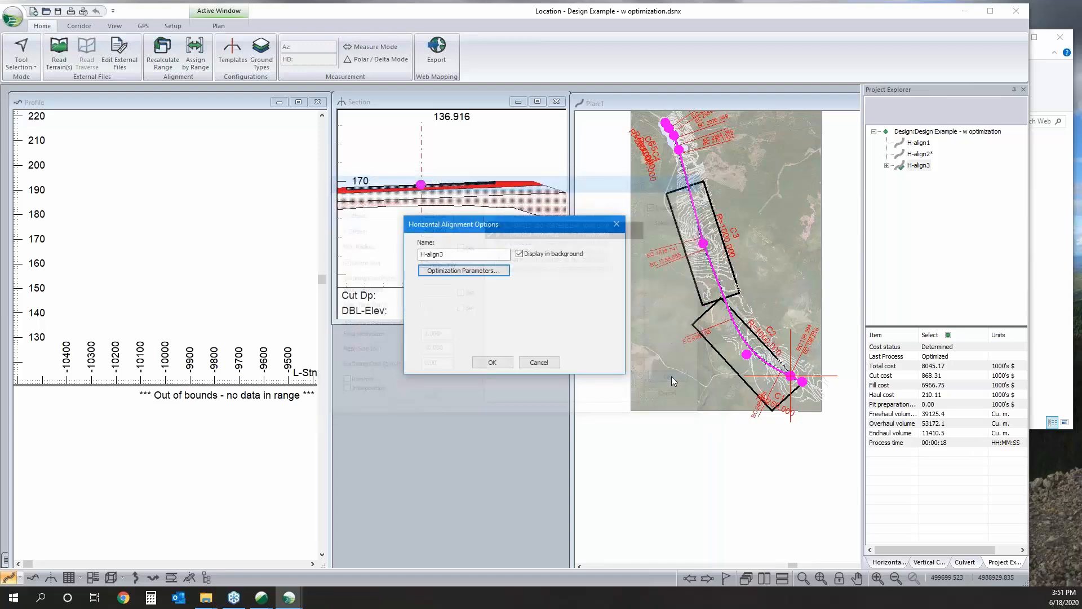
pyautogui.click(492, 362)
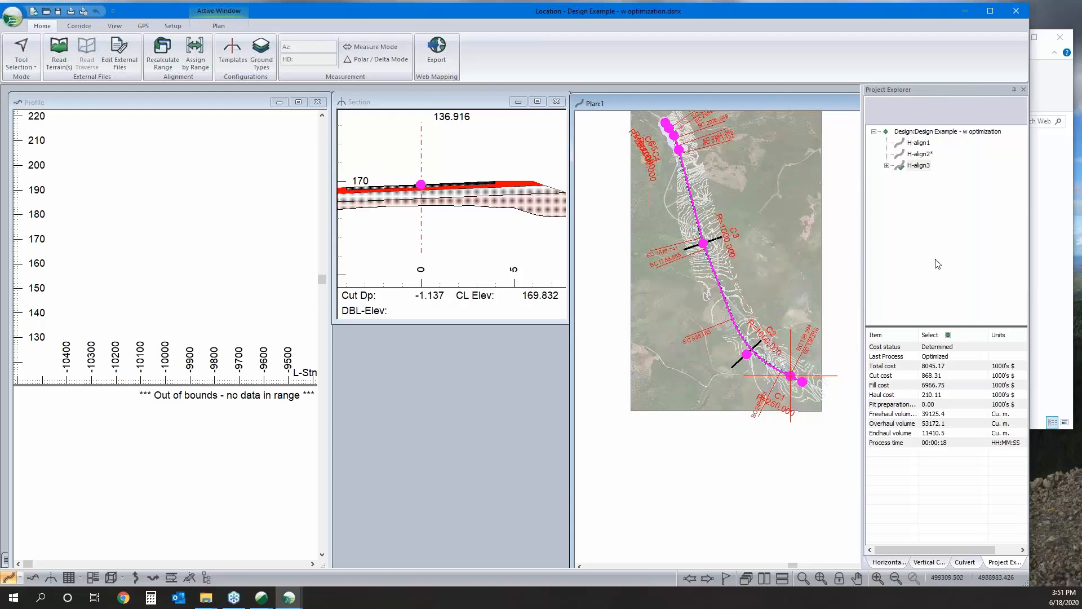
# Step: Set H-align2 as the current alignment and examine its route and search boxes in plan near curves C2 and C3
pyautogui.doubleClick(919, 155)
pyautogui.rightClick(920, 154)
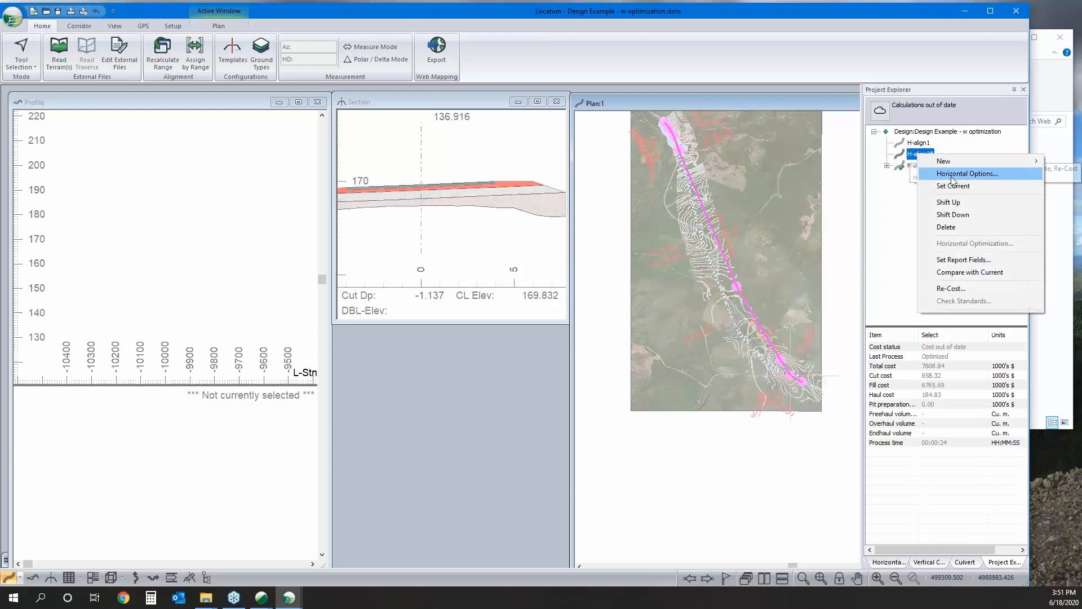
pyautogui.click(952, 186)
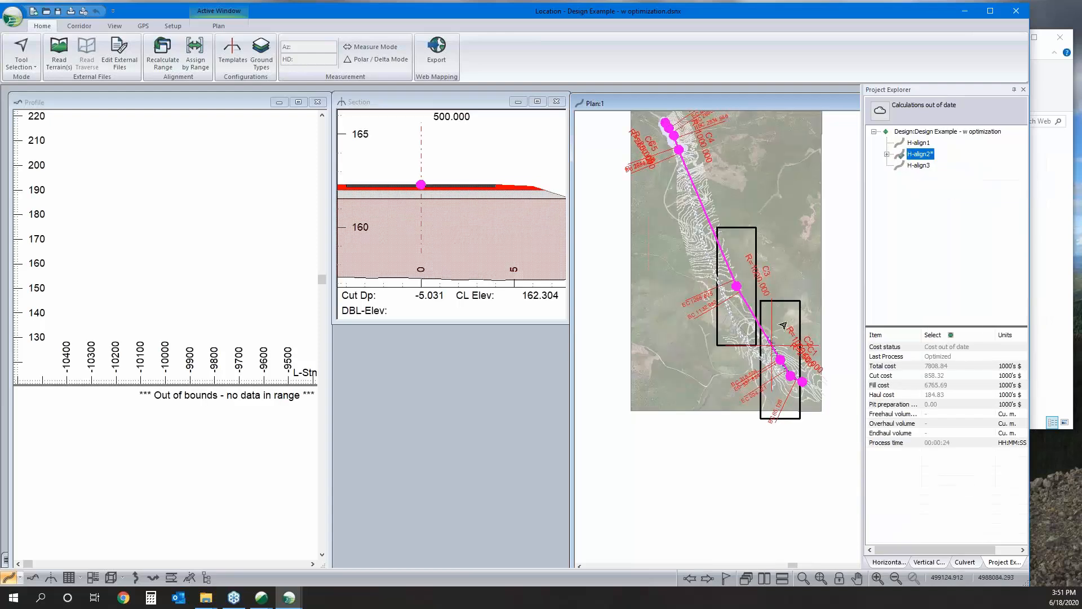
pyautogui.moveTo(815, 379); pyautogui.dragTo(762, 347, button='middle')
pyautogui.scroll(2, 762, 347)
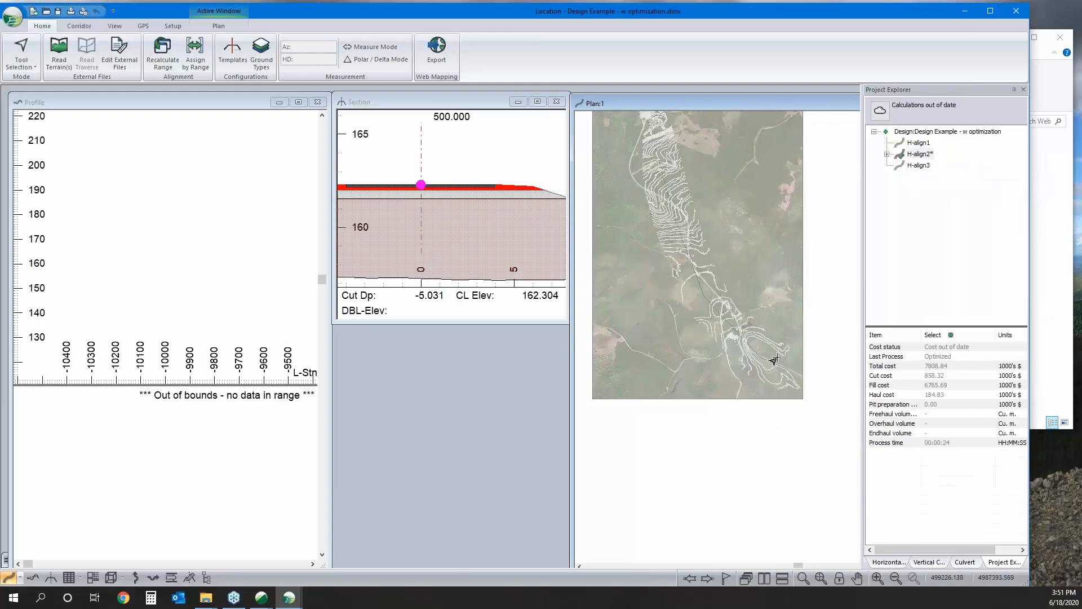
pyautogui.moveTo(712, 281); pyautogui.dragTo(666, 247, button='middle')
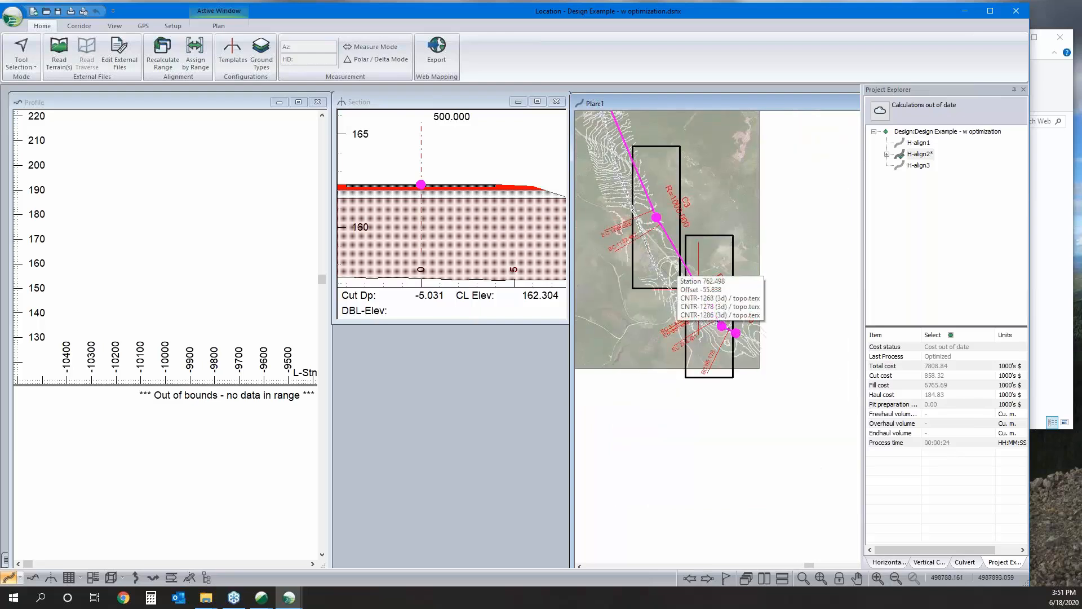
pyautogui.scroll(4, 748, 381)
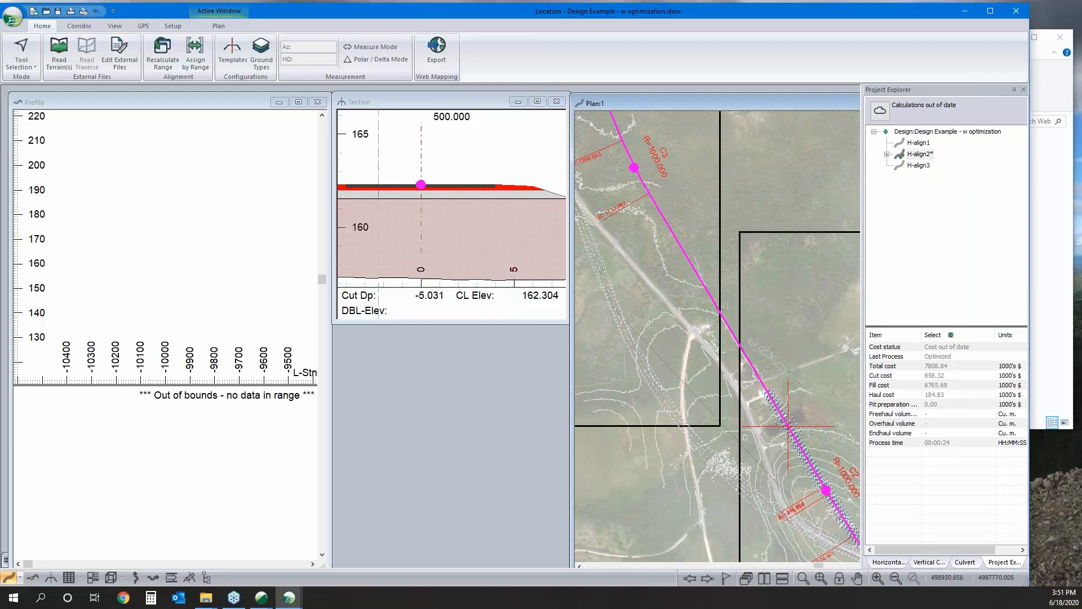
pyautogui.moveTo(753, 345); pyautogui.dragTo(751, 279, button='middle')
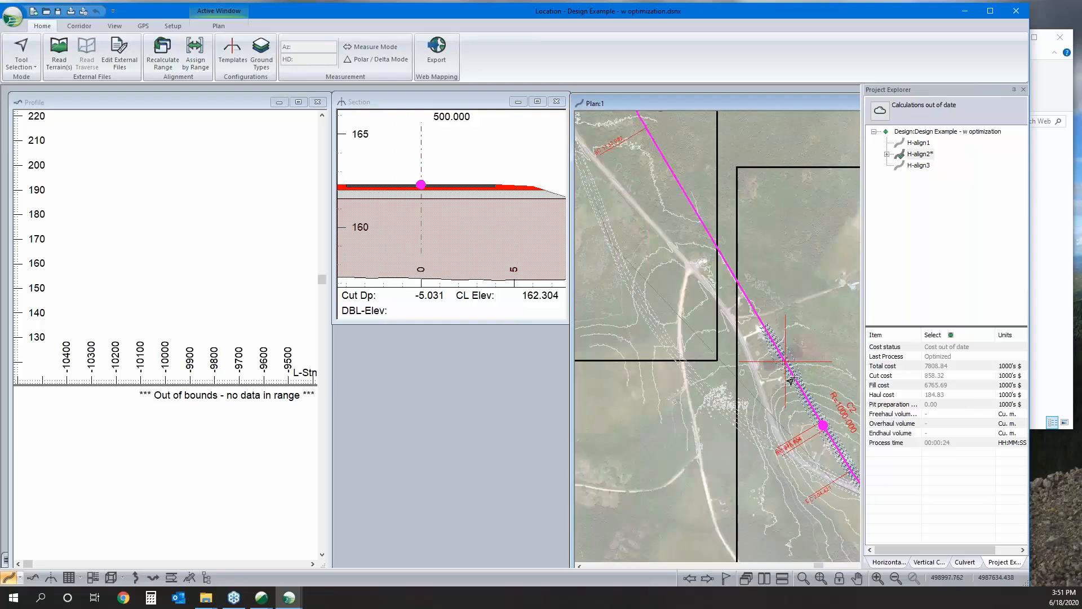
# Step: Set H-align1 as the current alignment and check the cost figures of its V-align 3
pyautogui.click(917, 143)
pyautogui.rightClick(917, 144)
pyautogui.click(940, 171)
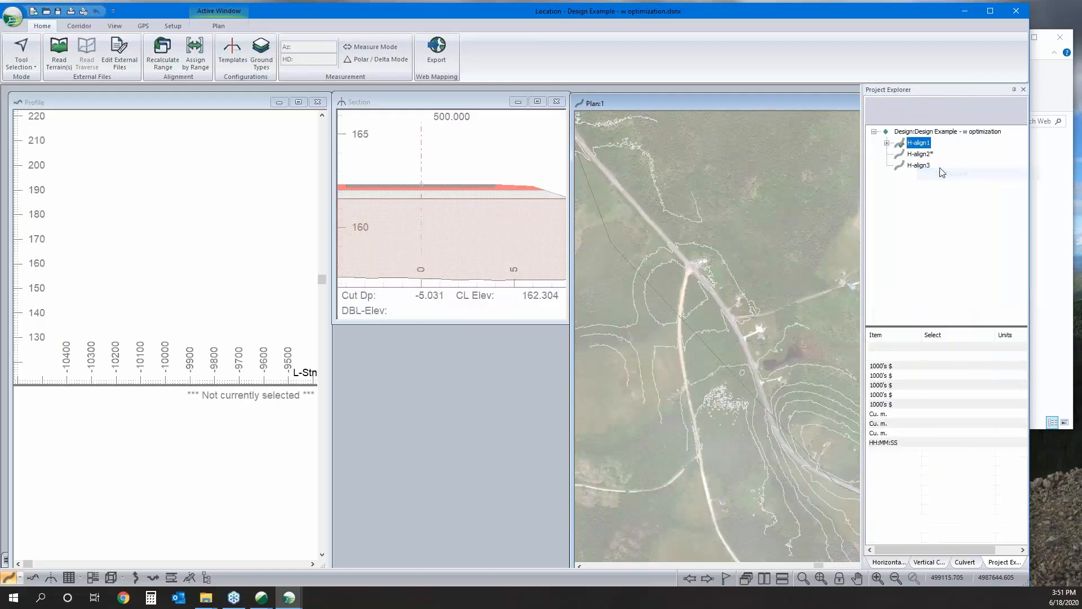
pyautogui.click(936, 177)
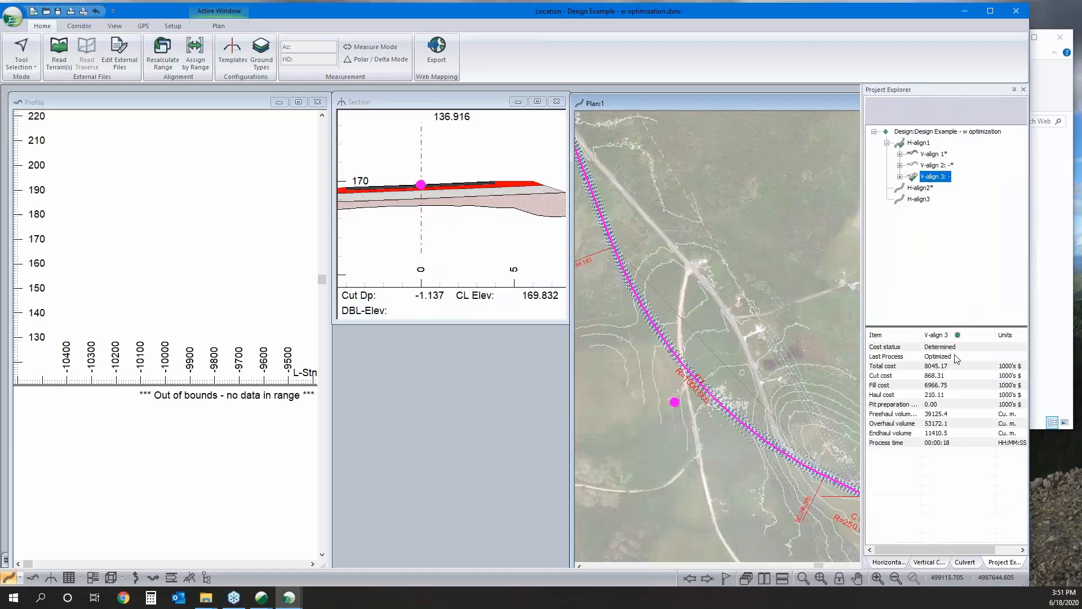
# Step: Make H-align2 the current alignment again to compare its costs with H-align1
pyautogui.click(920, 188)
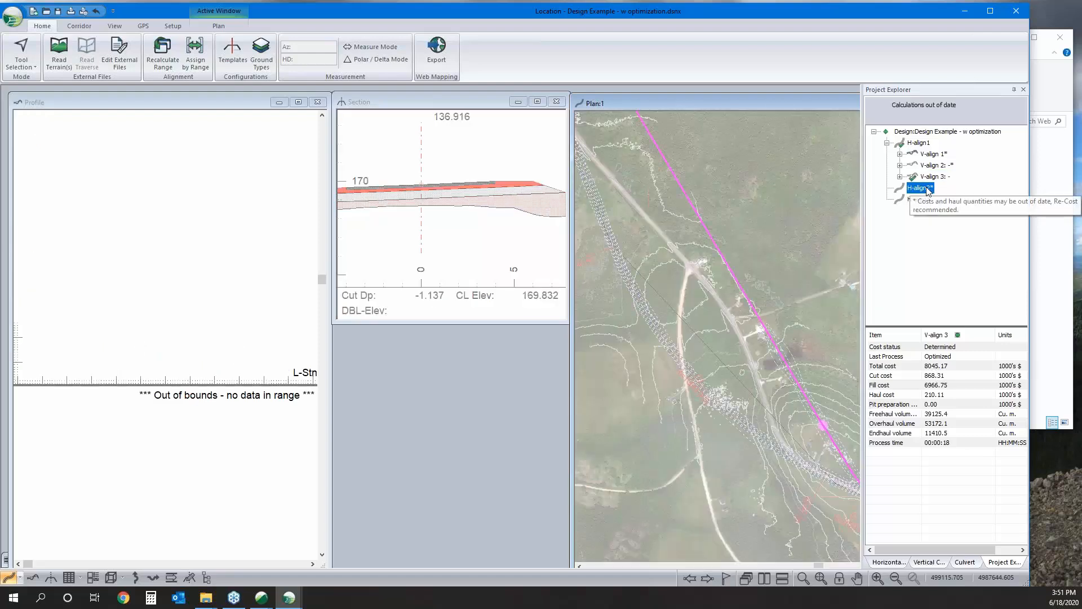
pyautogui.rightClick(920, 188)
pyautogui.click(963, 219)
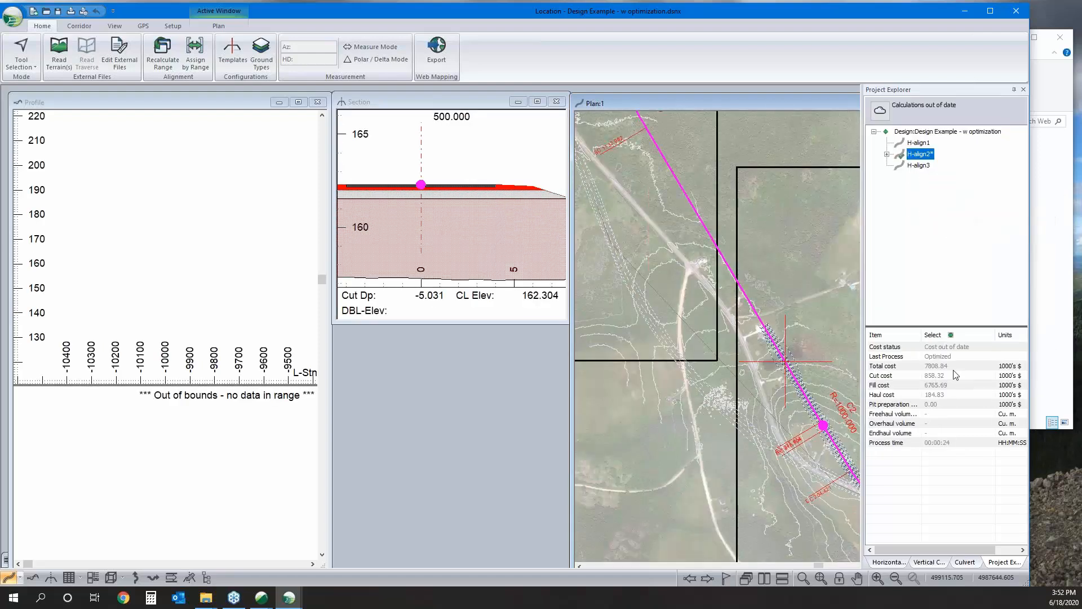
# Step: Examine the H-align2 route in plan between curves C2 and C3, comparing it with the existing road, buildings and search boxes
pyautogui.scroll(2, 770, 335)
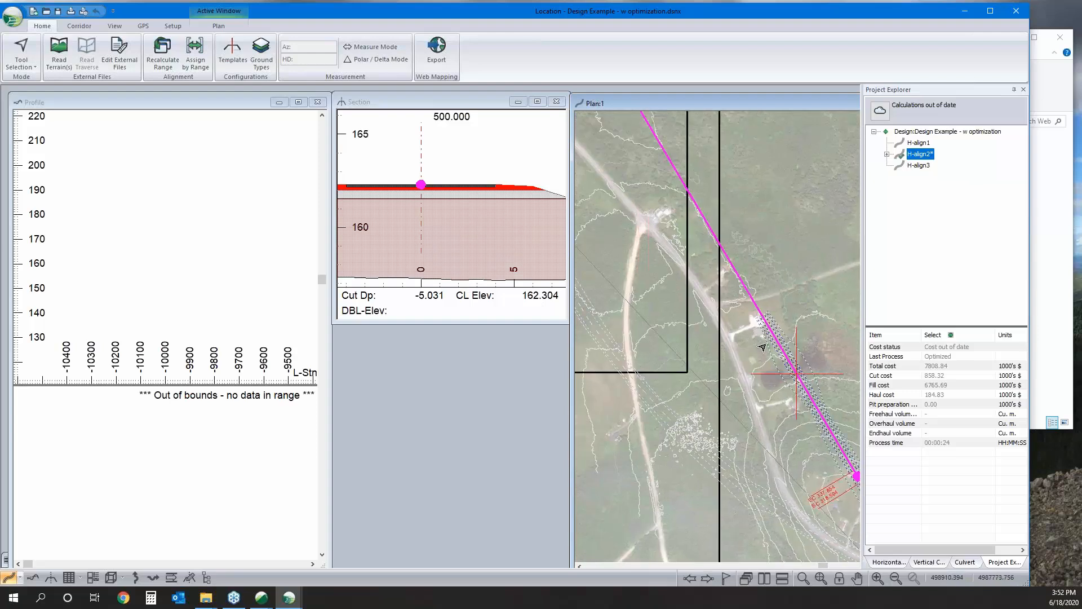
pyautogui.scroll(-3, 794, 325)
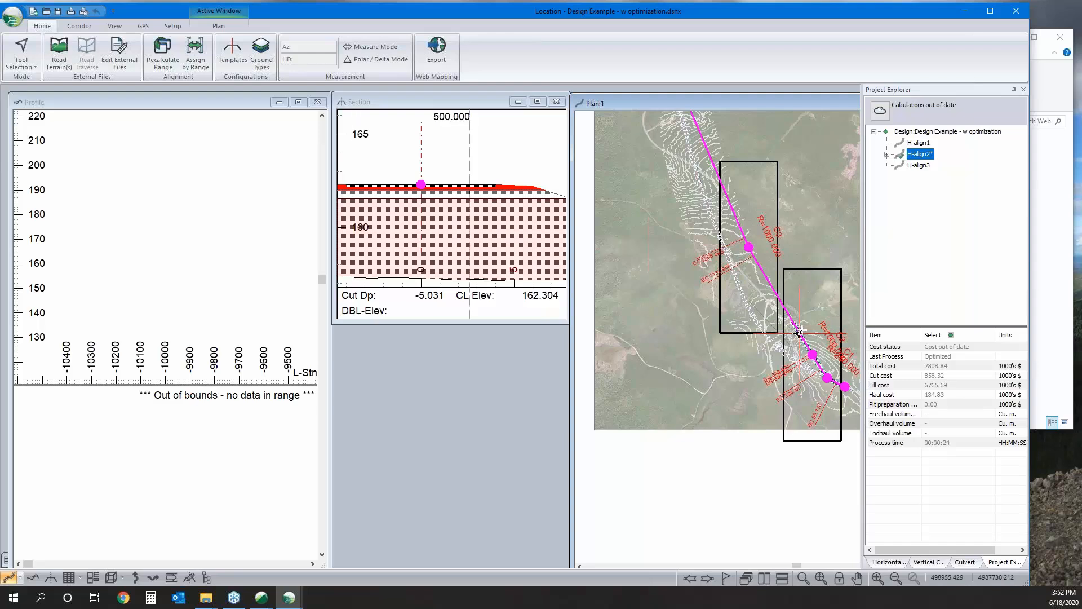
pyautogui.scroll(3, 799, 333)
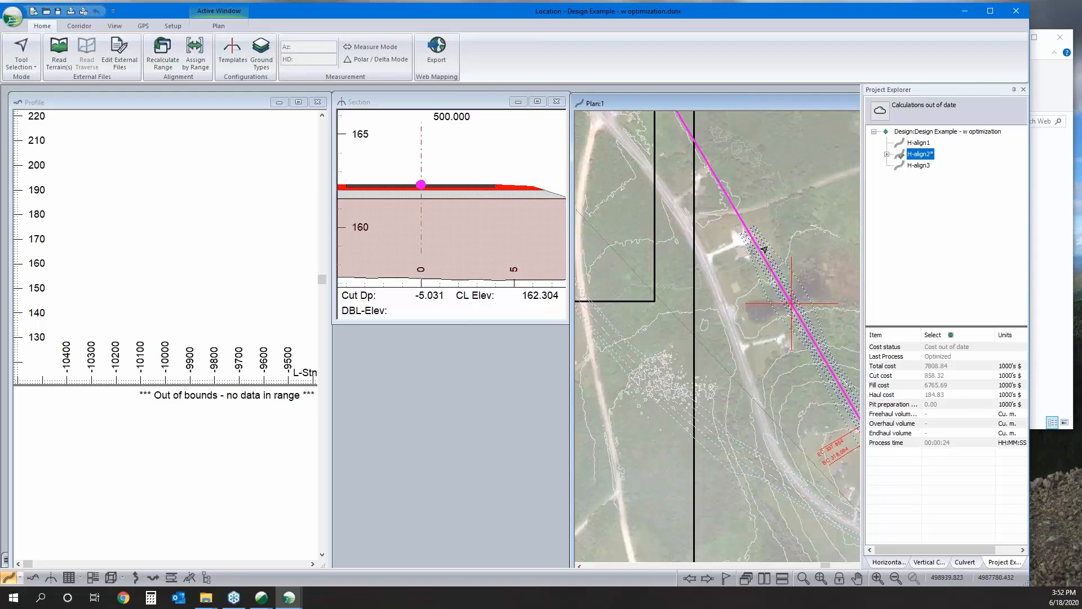
pyautogui.scroll(-3, 760, 250)
pyautogui.moveTo(756, 241); pyautogui.dragTo(780, 305, button='middle')
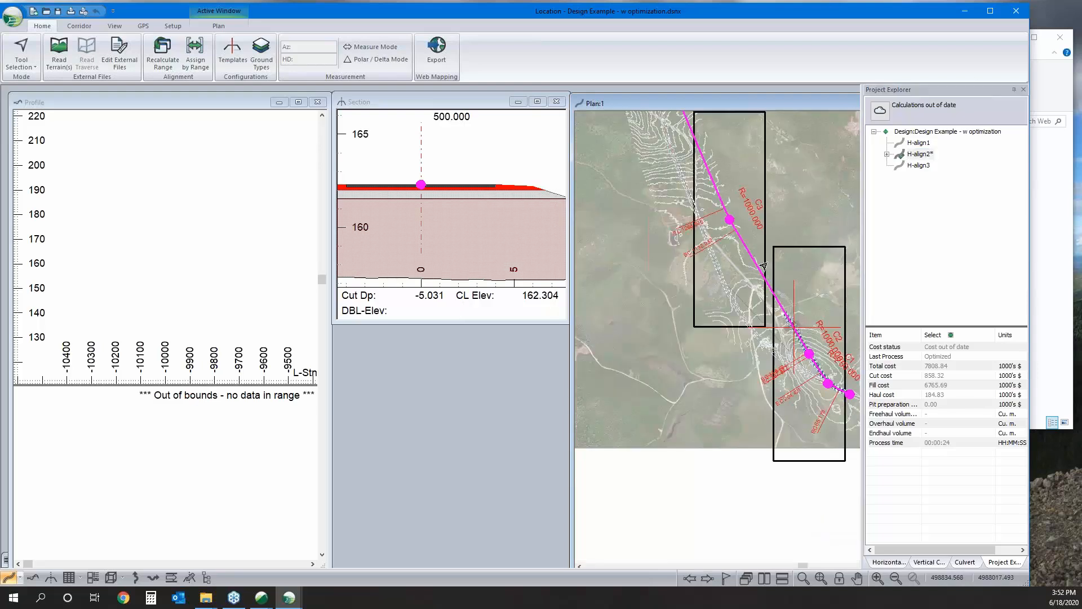
pyautogui.moveTo(746, 244); pyautogui.dragTo(758, 364, button='middle')
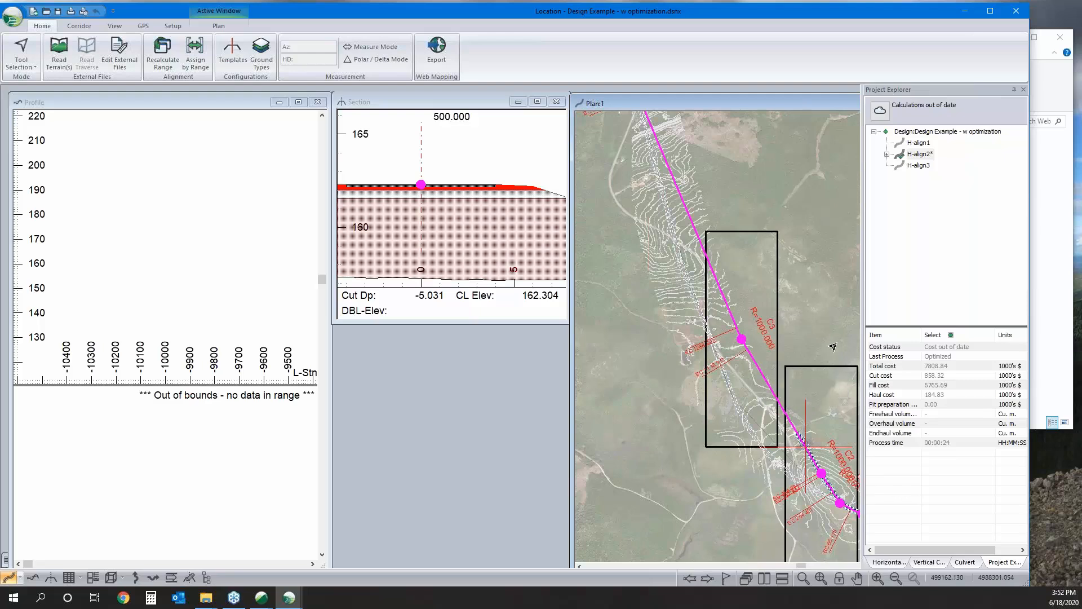
pyautogui.moveTo(831, 346); pyautogui.dragTo(699, 275, button='middle')
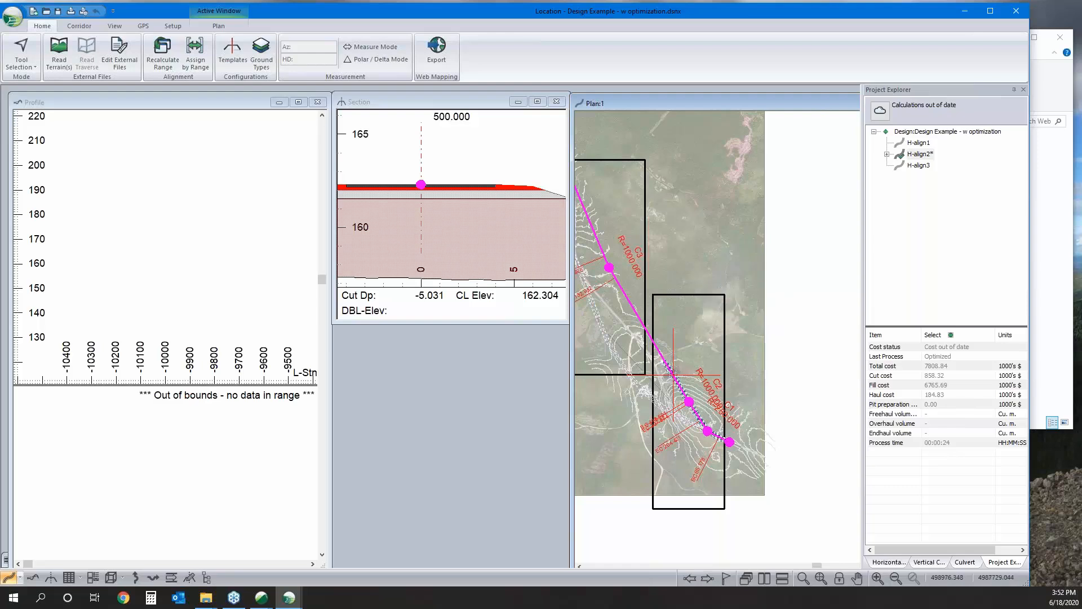
pyautogui.moveTo(668, 373); pyautogui.dragTo(712, 404, button='middle')
pyautogui.moveTo(650, 210); pyautogui.dragTo(657, 217, button='middle')
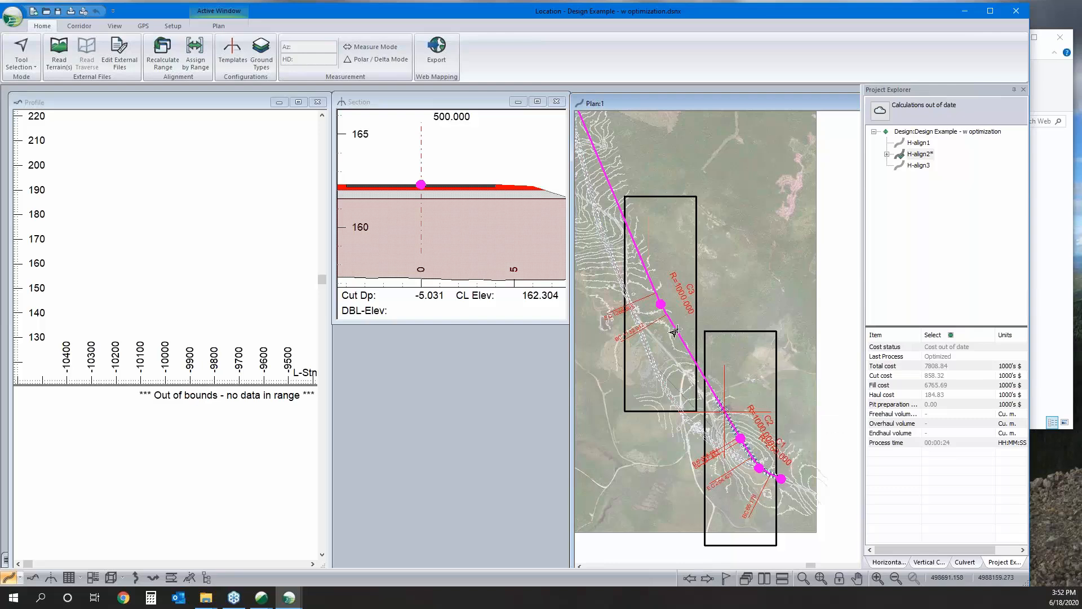
# Step: Examine the H-align2 route in plan past the buildings between curves C1 and C3 and up to the second search box
pyautogui.scroll(5, 676, 332)
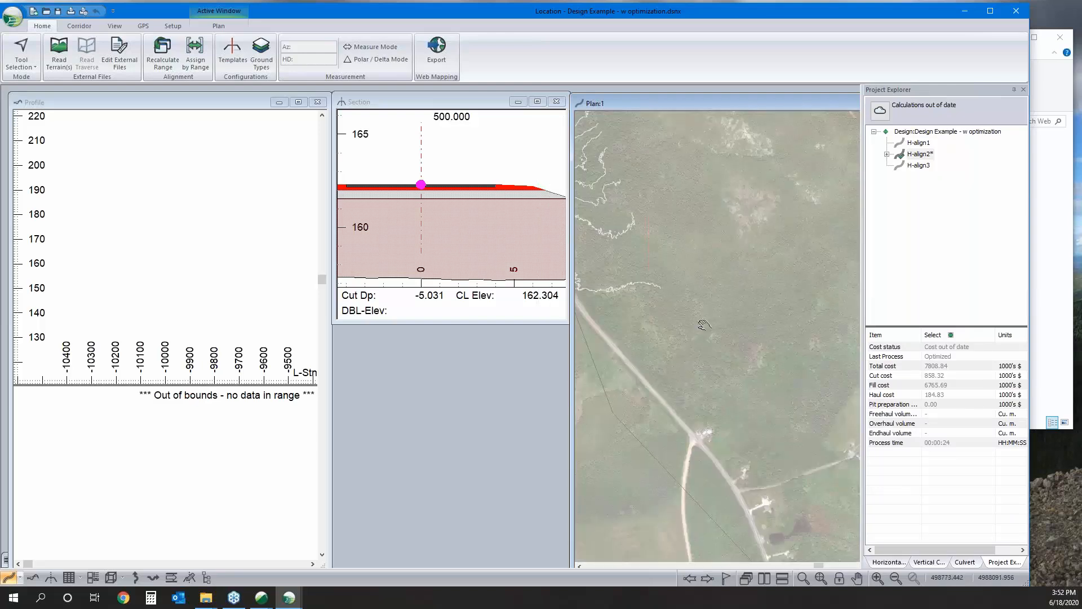
pyautogui.scroll(-5, 704, 326)
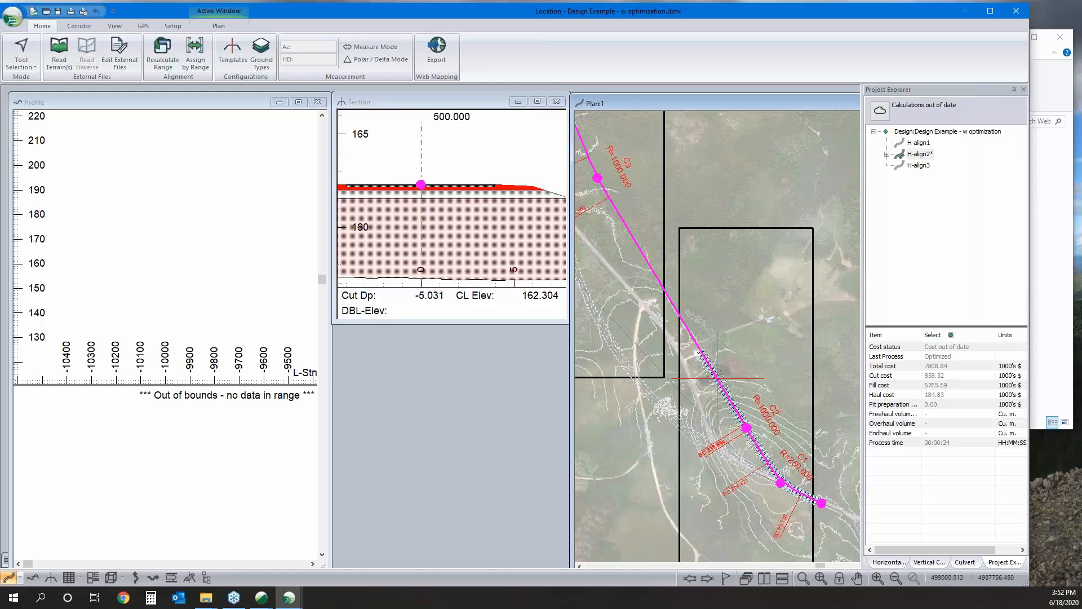
pyautogui.scroll(3, 702, 366)
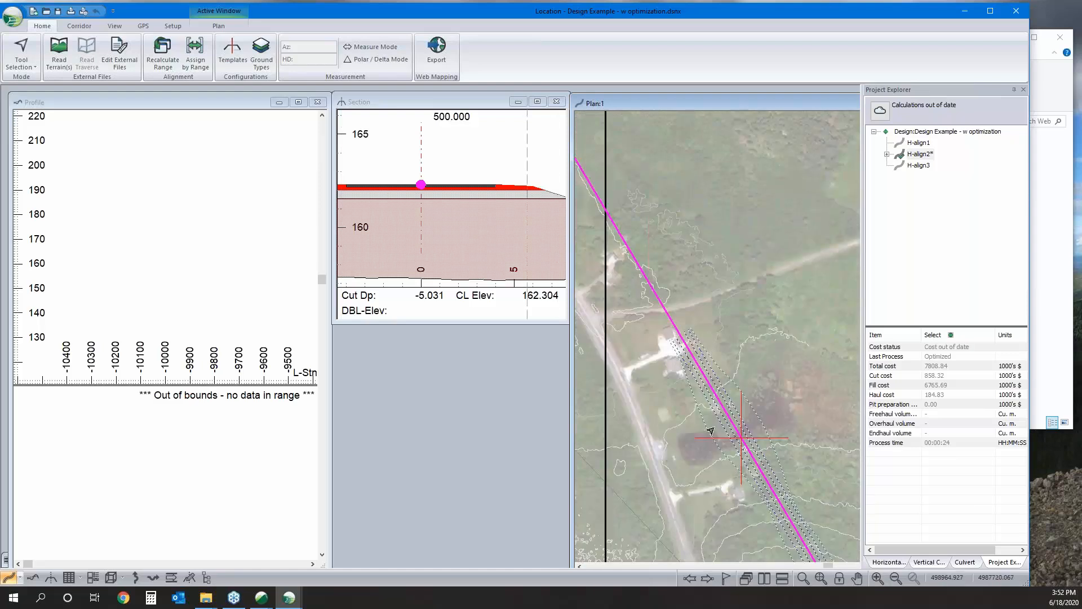
pyautogui.scroll(-3, 747, 333)
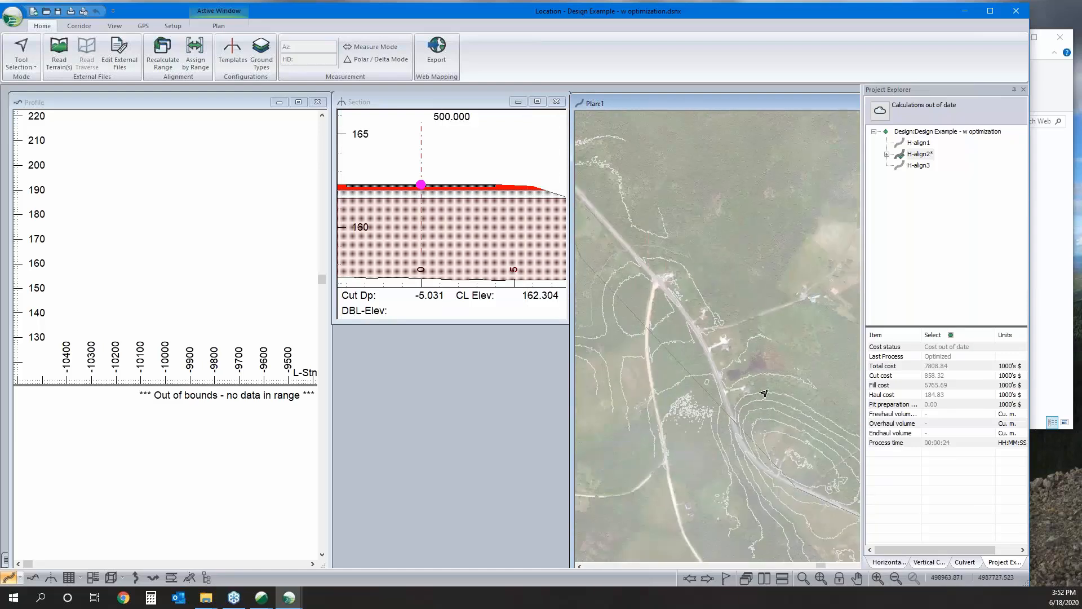
pyautogui.moveTo(665, 265); pyautogui.dragTo(781, 459, button='middle')
pyautogui.scroll(-1, 773, 449)
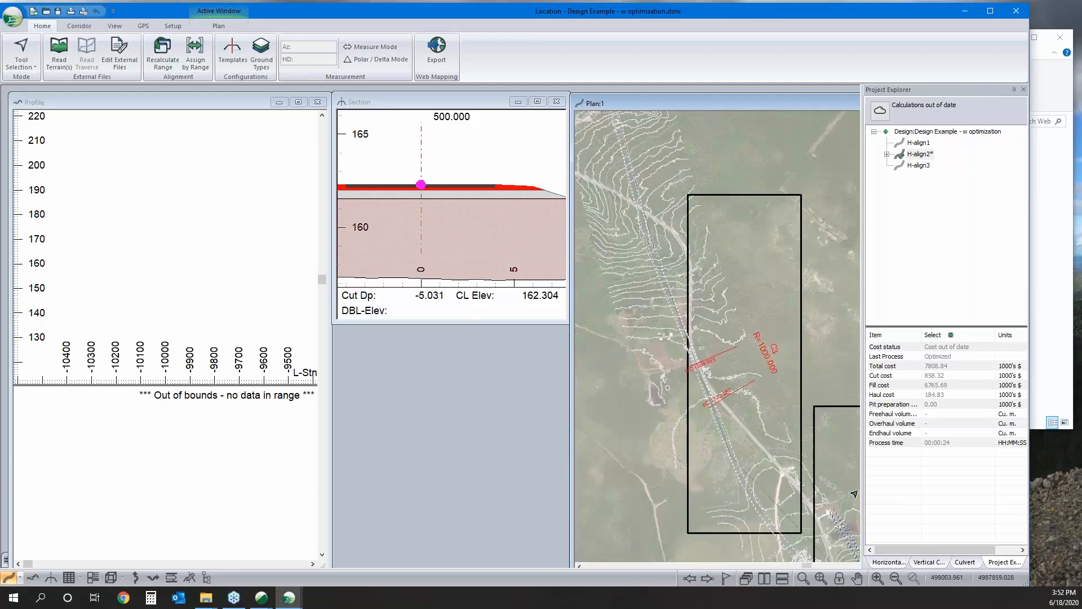
pyautogui.scroll(-1, 668, 203)
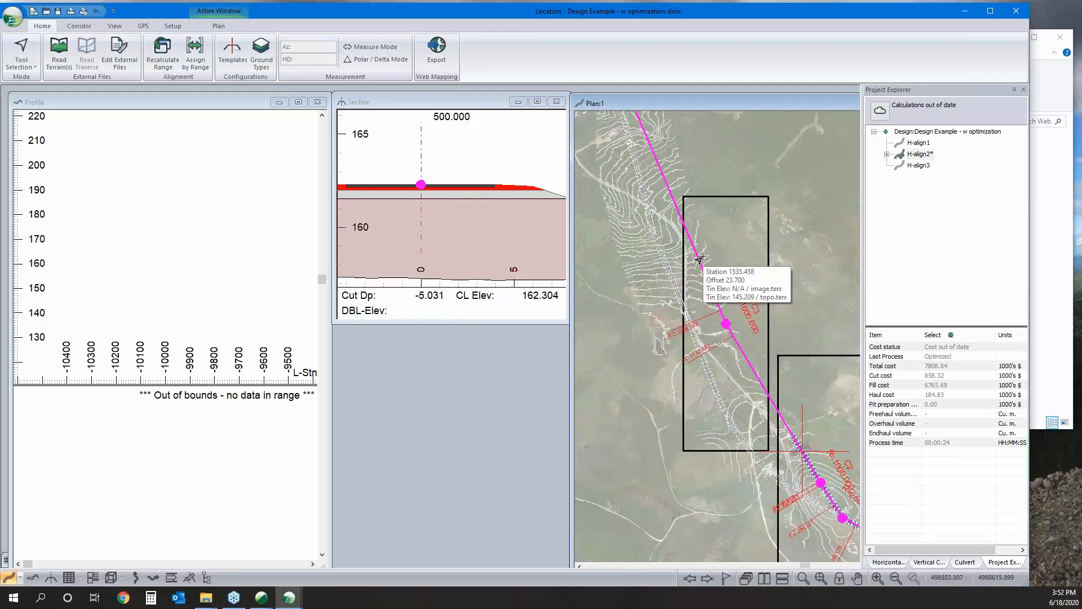
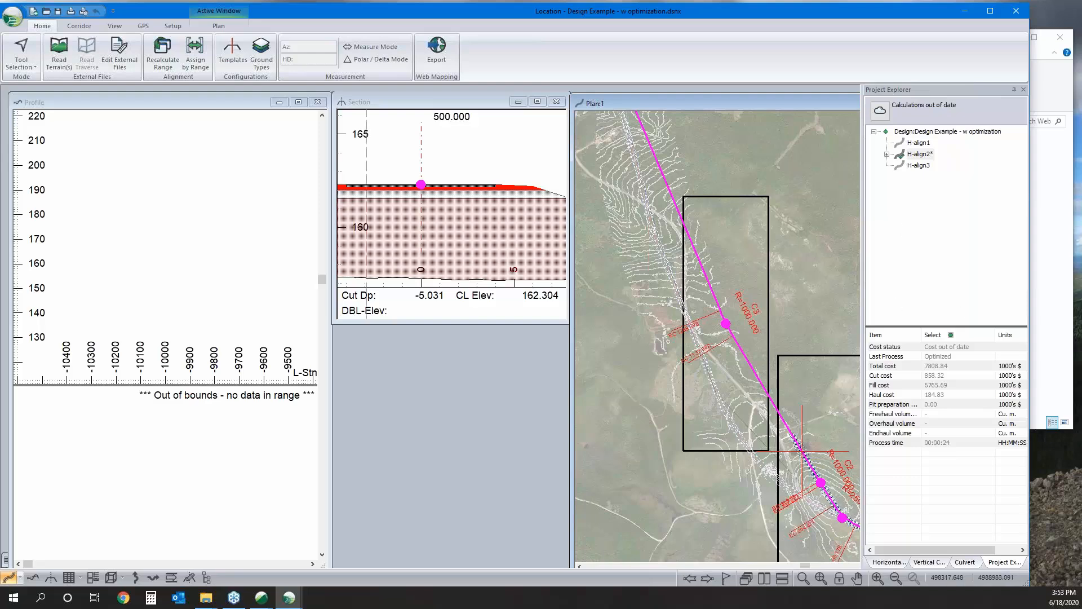
# Step: Review the stream crossing near curves C4 to C6 in plan and set H-align1 as the current alignment
pyautogui.moveTo(671, 180); pyautogui.dragTo(795, 437, button='middle')
pyautogui.scroll(2, 739, 338)
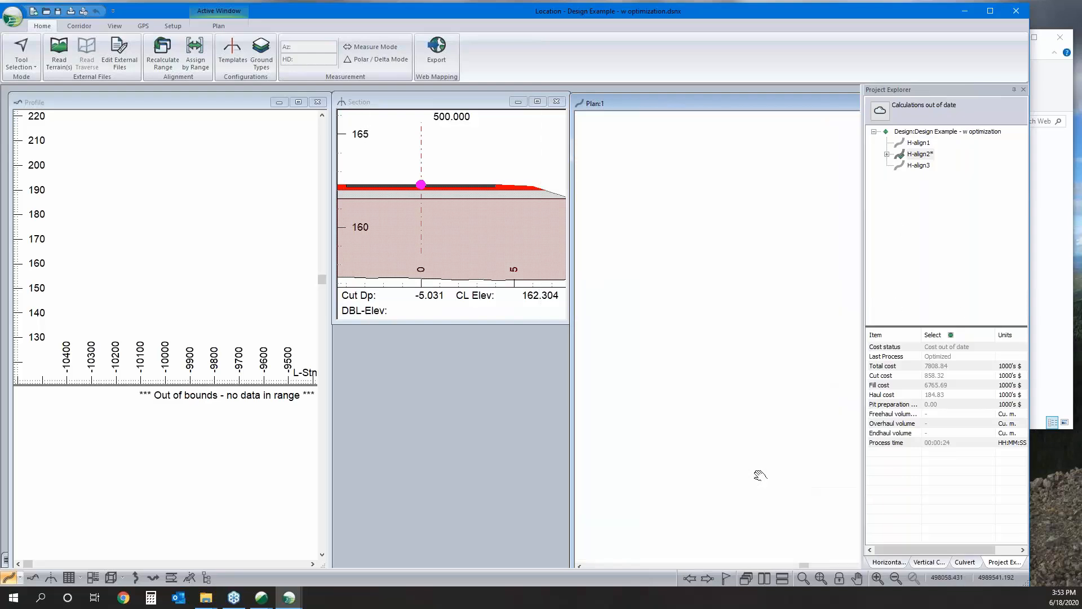
pyautogui.moveTo(708, 296); pyautogui.dragTo(737, 394, button='middle')
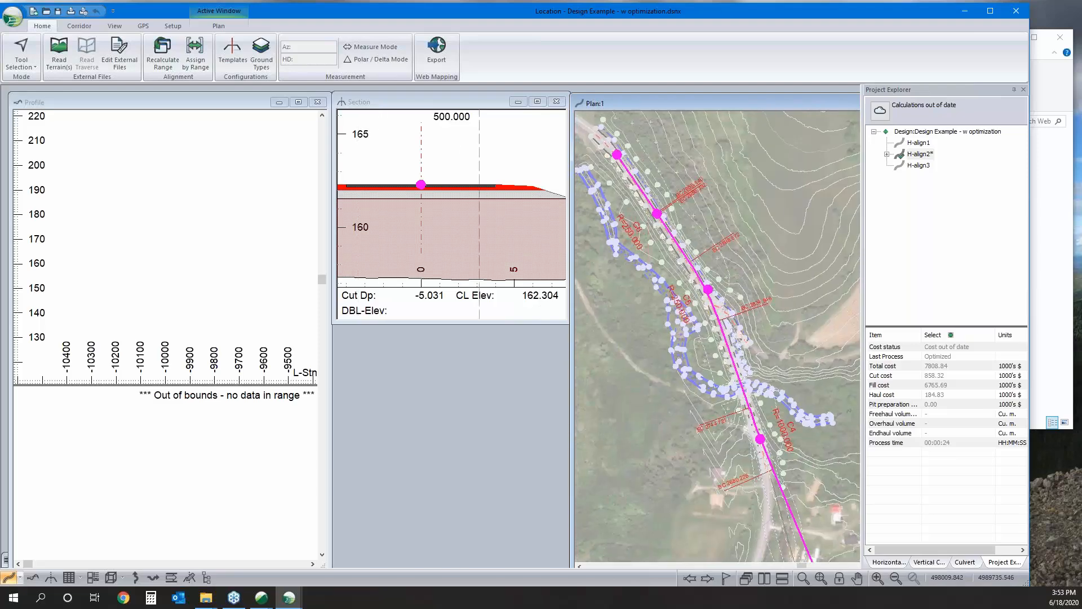
pyautogui.scroll(1, 739, 408)
pyautogui.rightClick(917, 144)
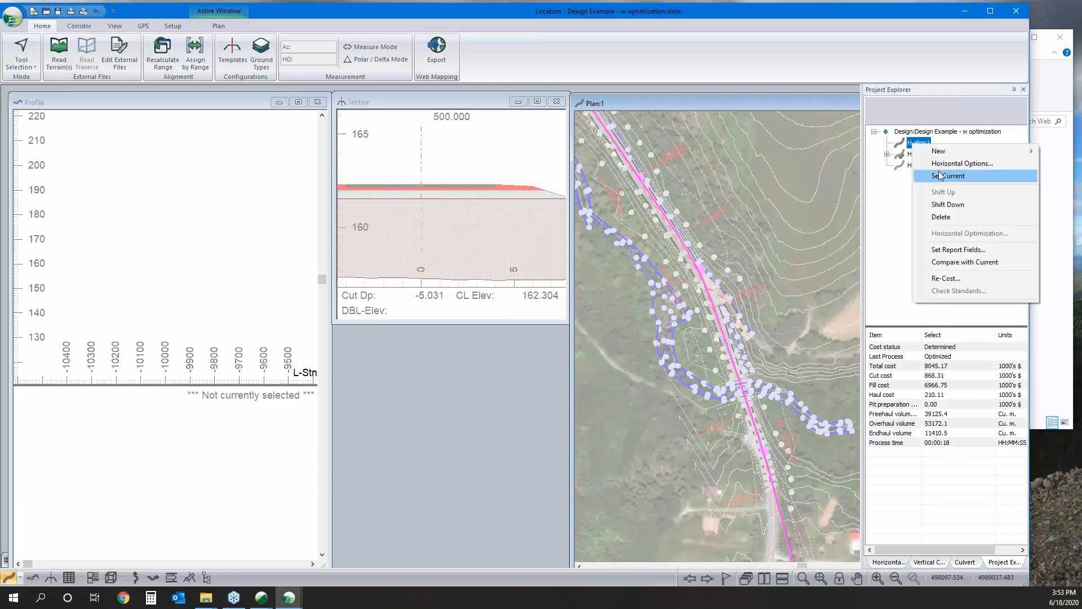
pyautogui.click(941, 175)
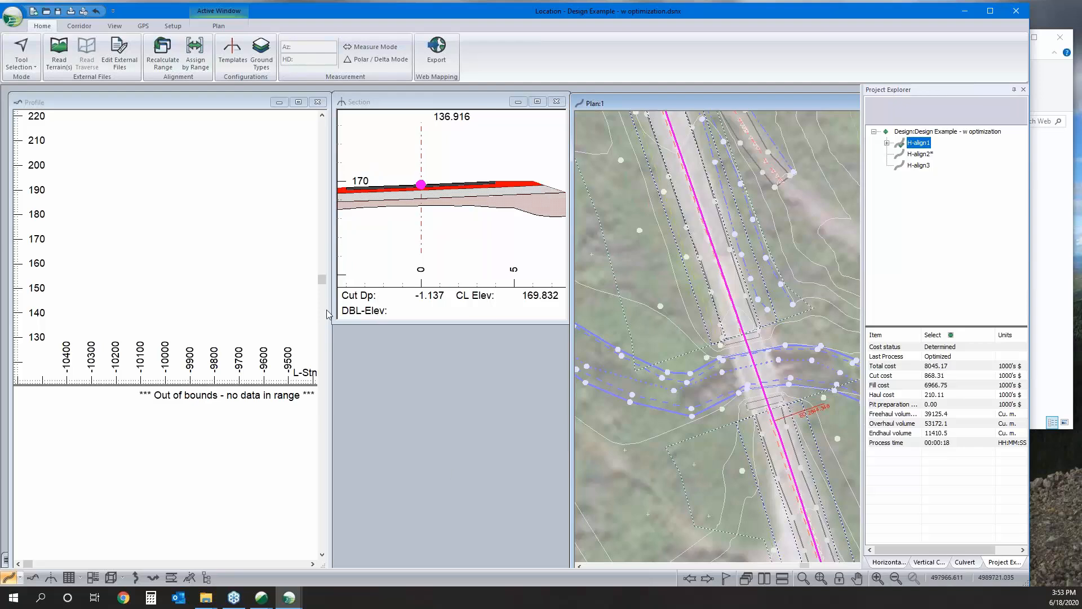
# Step: Check the template ranges assigned to H-align1 and preview the RURB - Rural w Barriers template without changing anything
pyautogui.click(197, 56)
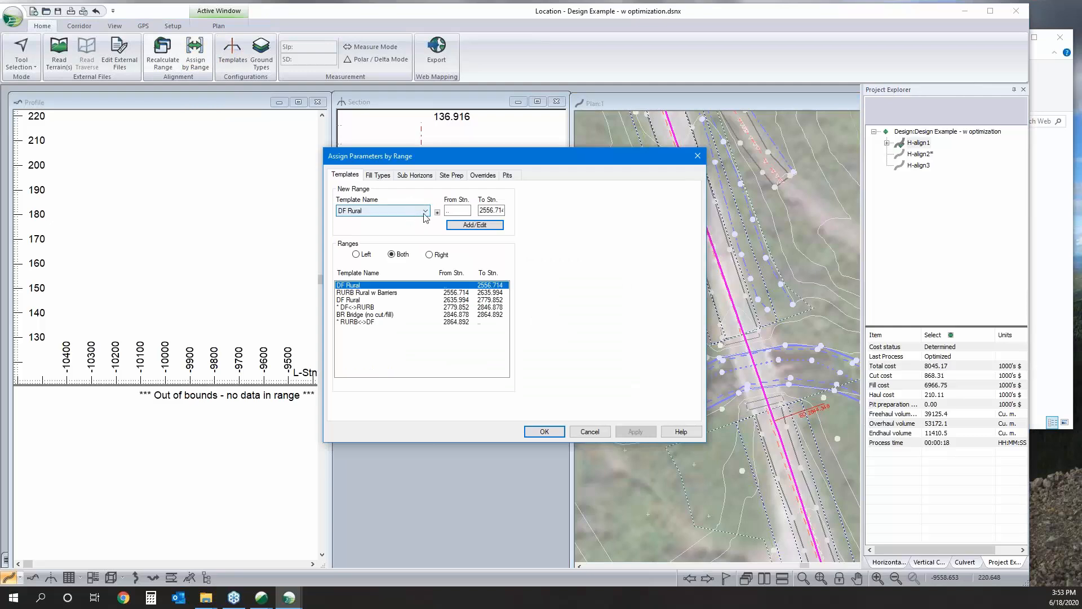
pyautogui.click(475, 224)
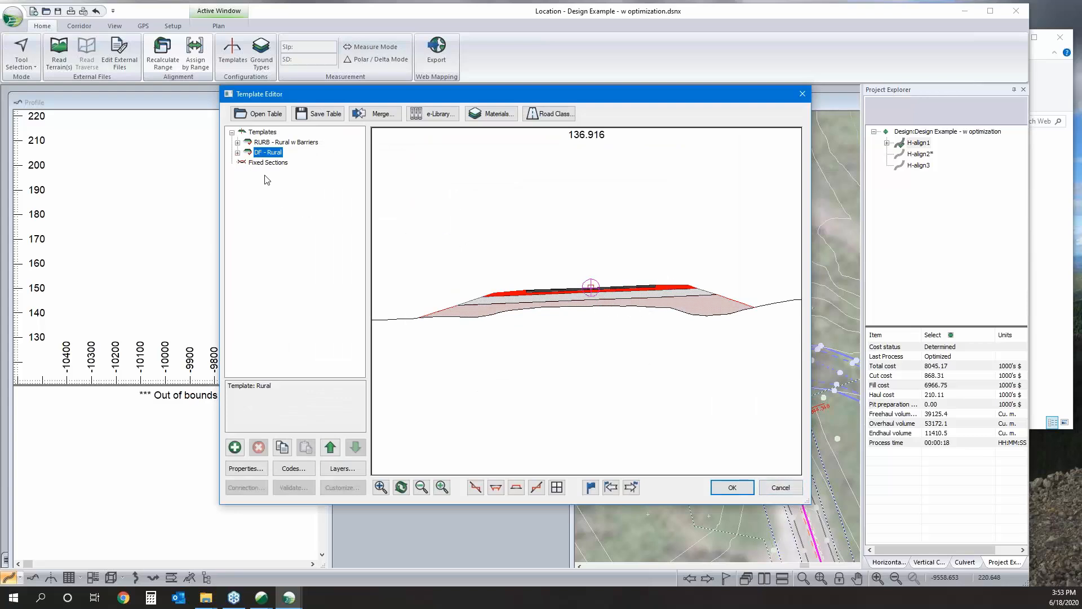
pyautogui.click(268, 142)
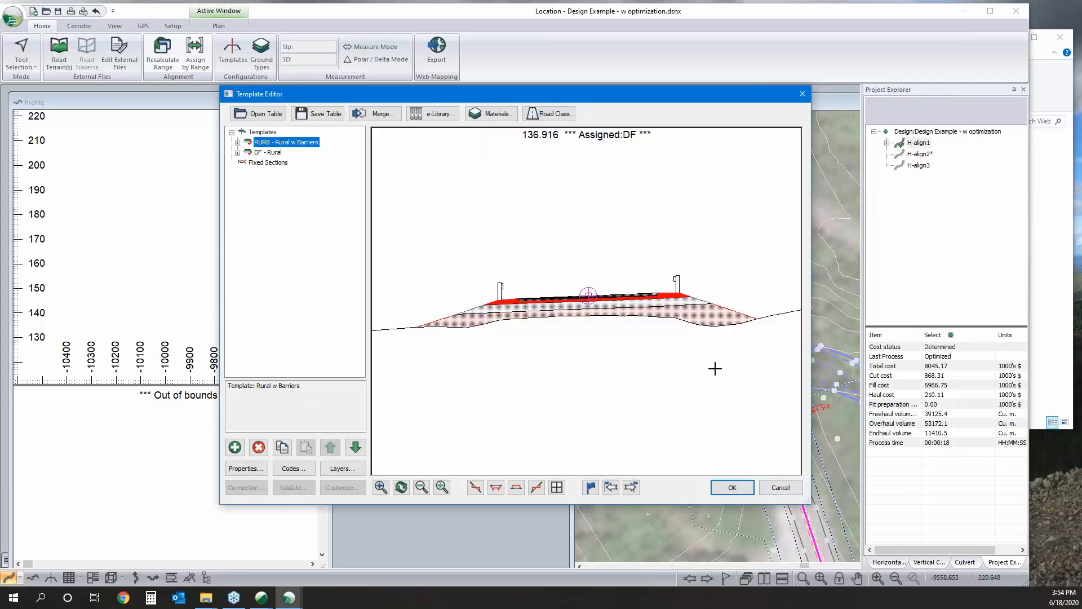
pyautogui.click(782, 486)
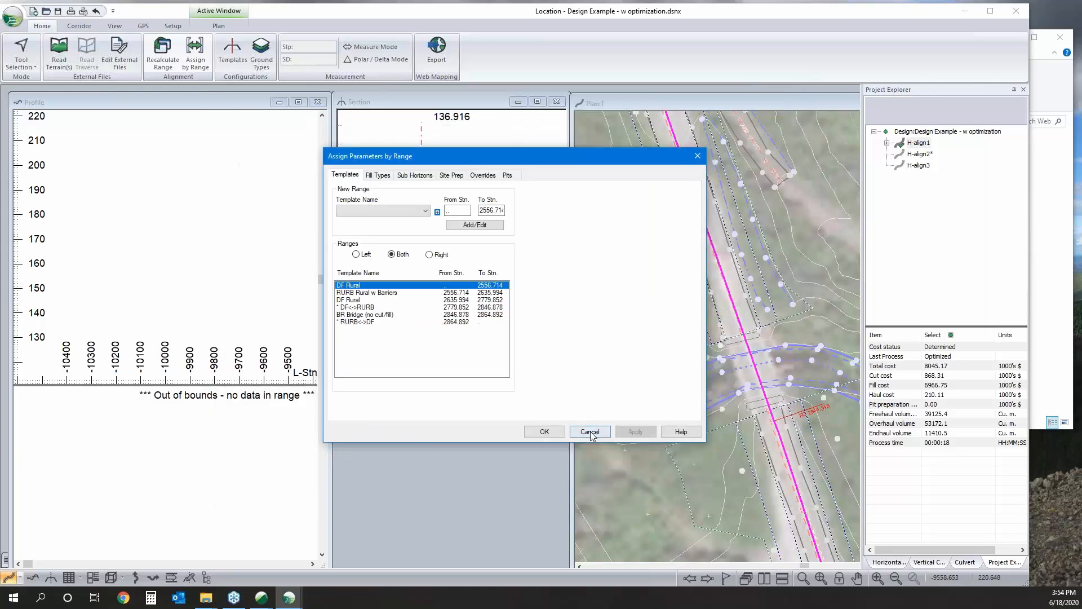
pyautogui.click(590, 431)
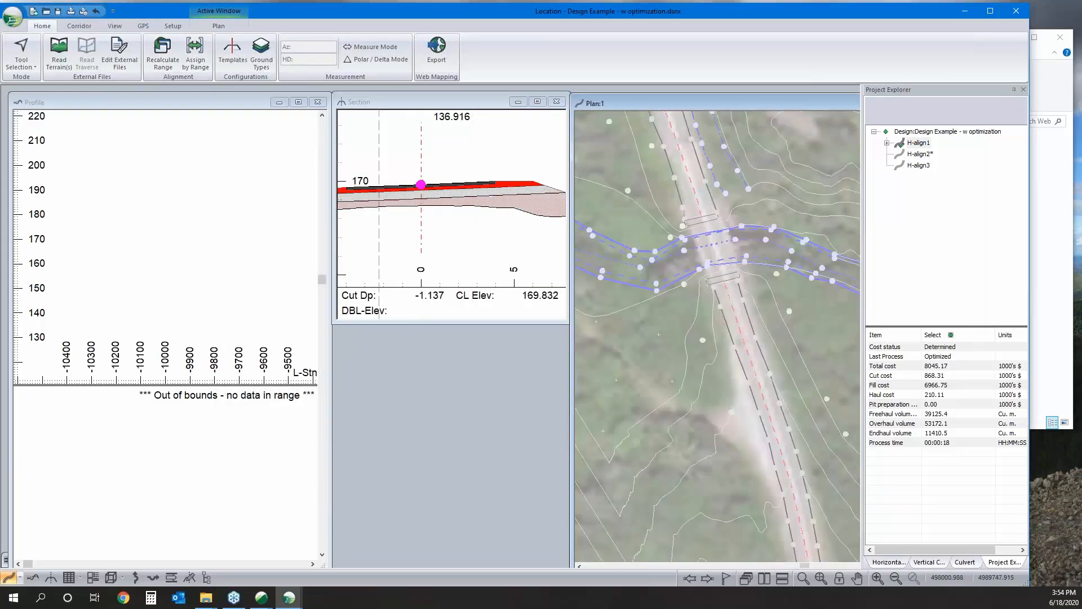
# Step: Find the deep fill on the H-align1 profile, select station 2600 and view its cross section
pyautogui.click(160, 198)
pyautogui.scroll(-6, 139, 211)
pyautogui.scroll(-8, 154, 224)
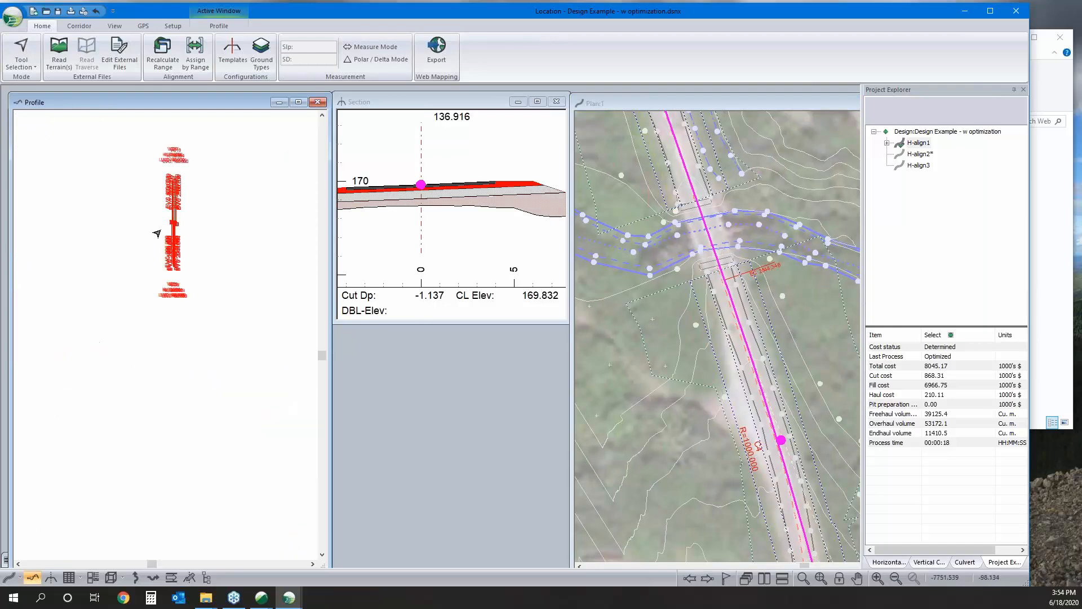
pyautogui.scroll(5, 163, 223)
pyautogui.scroll(5, 169, 224)
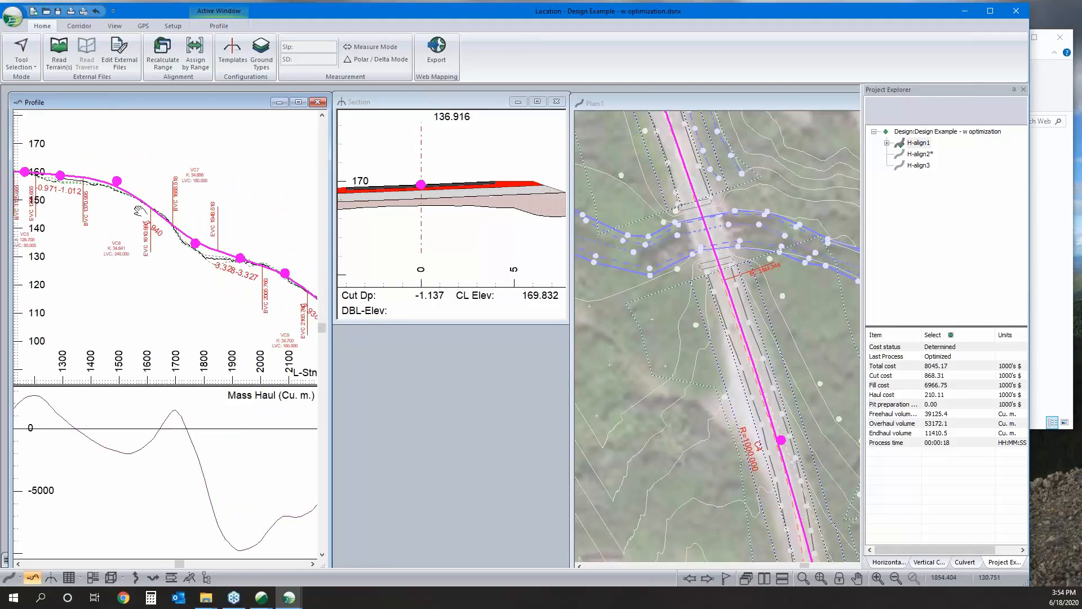
pyautogui.moveTo(245, 297); pyautogui.dragTo(116, 213, button='middle')
pyautogui.moveTo(295, 315); pyautogui.dragTo(224, 283, button='middle')
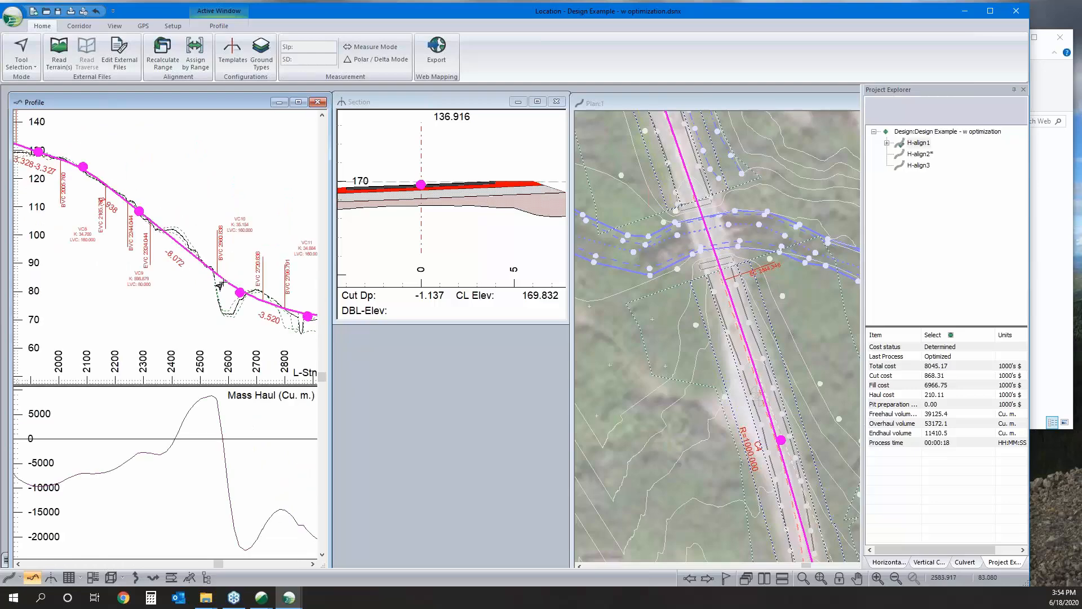
pyautogui.click(225, 283)
pyautogui.click(448, 234)
pyautogui.scroll(1, 375, 151)
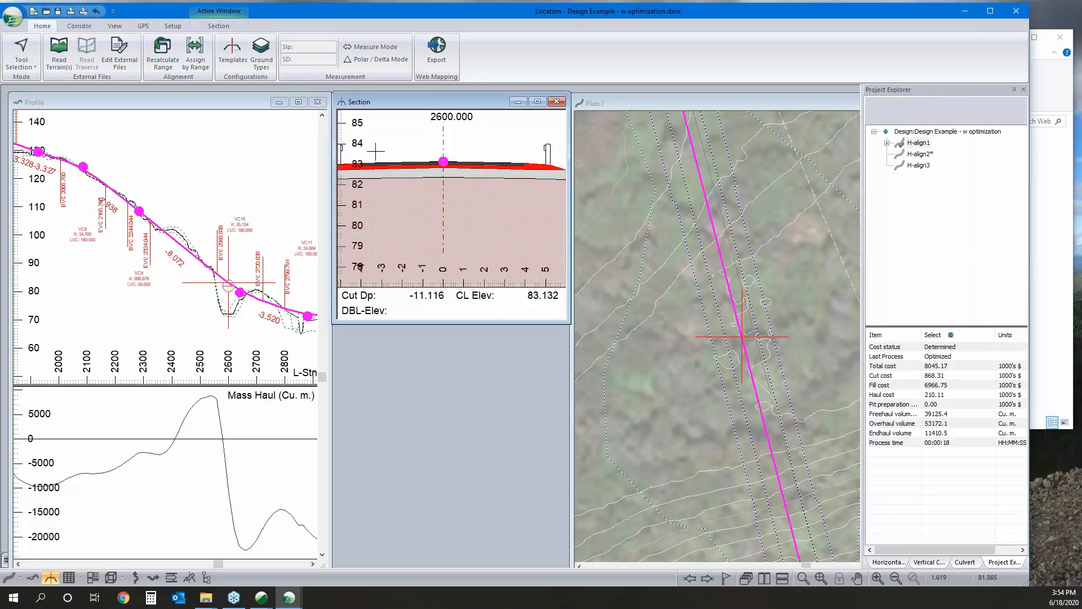
# Step: View the barrier template at station 2600, then check which templates can be assigned to the DF Rural range from 2635.994 to 2779.852
pyautogui.click(232, 51)
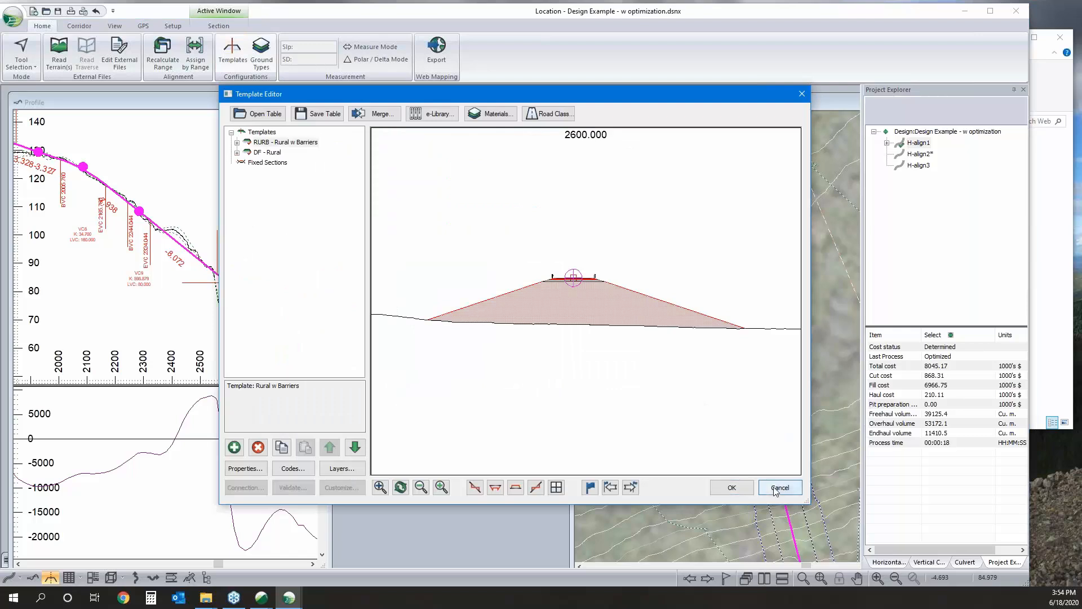
pyautogui.click(733, 488)
pyautogui.click(198, 56)
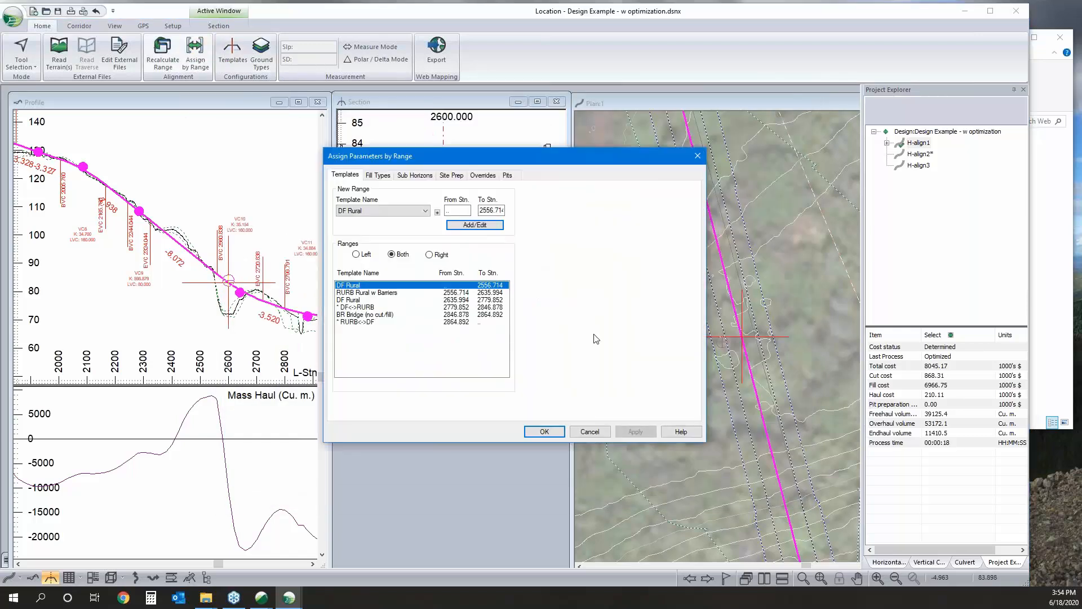
pyautogui.click(380, 301)
pyautogui.click(417, 211)
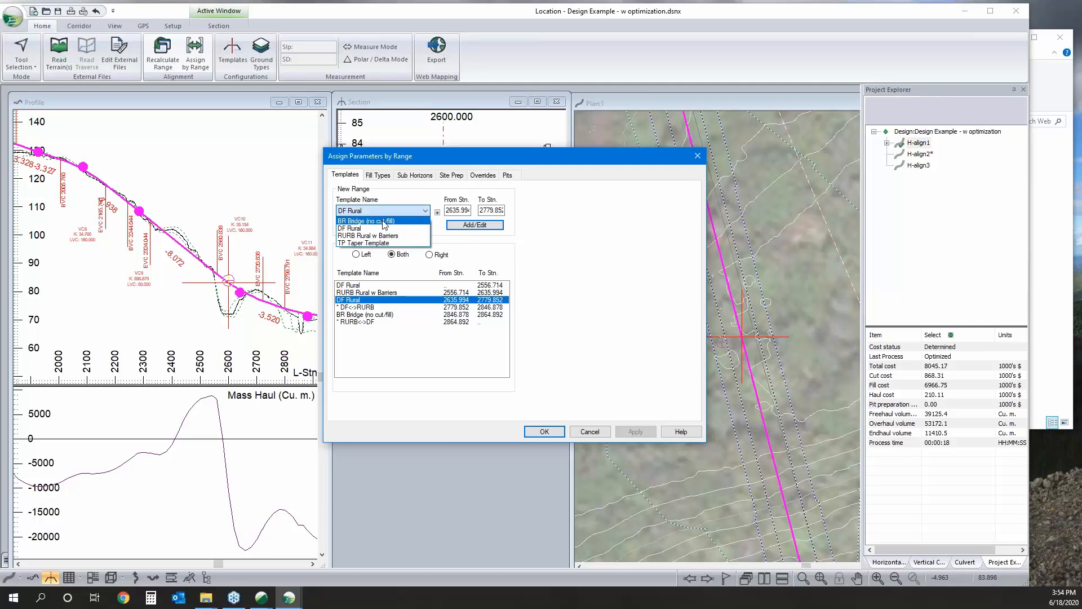
pyautogui.click(583, 437)
pyautogui.click(590, 432)
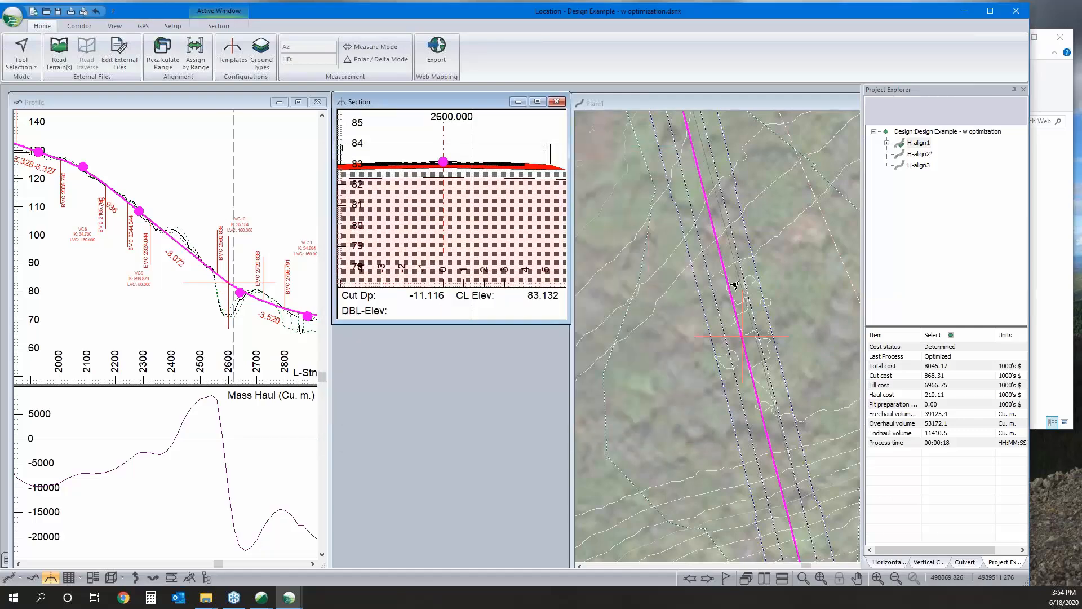
# Step: Select station 2860 at the stream crossing in plan and inspect the bridge location in profile and cross section
pyautogui.scroll(3, 736, 404)
pyautogui.scroll(-4, 738, 403)
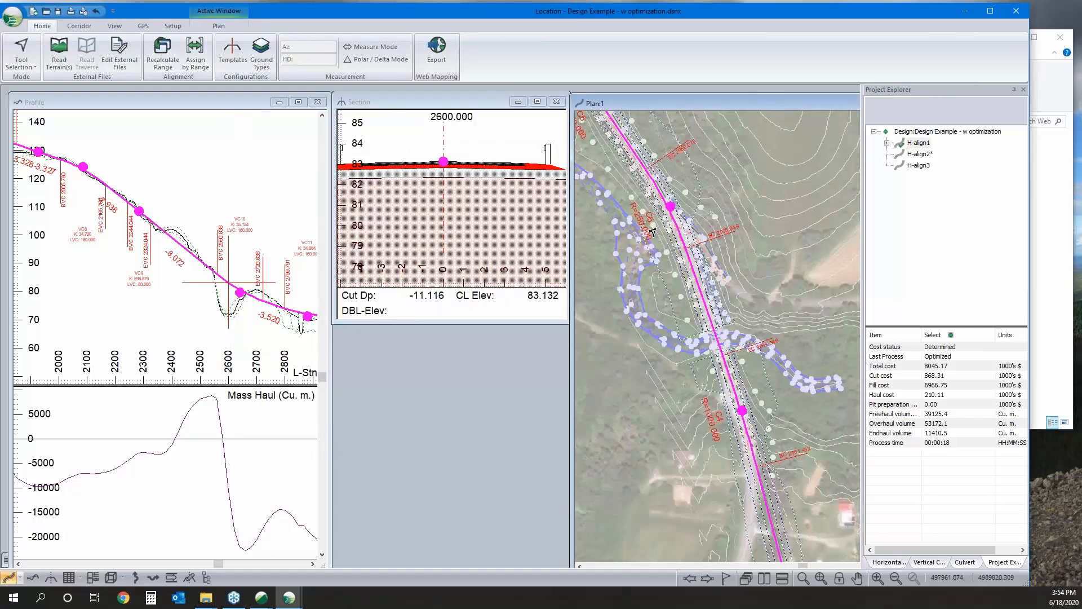
pyautogui.scroll(2, 761, 460)
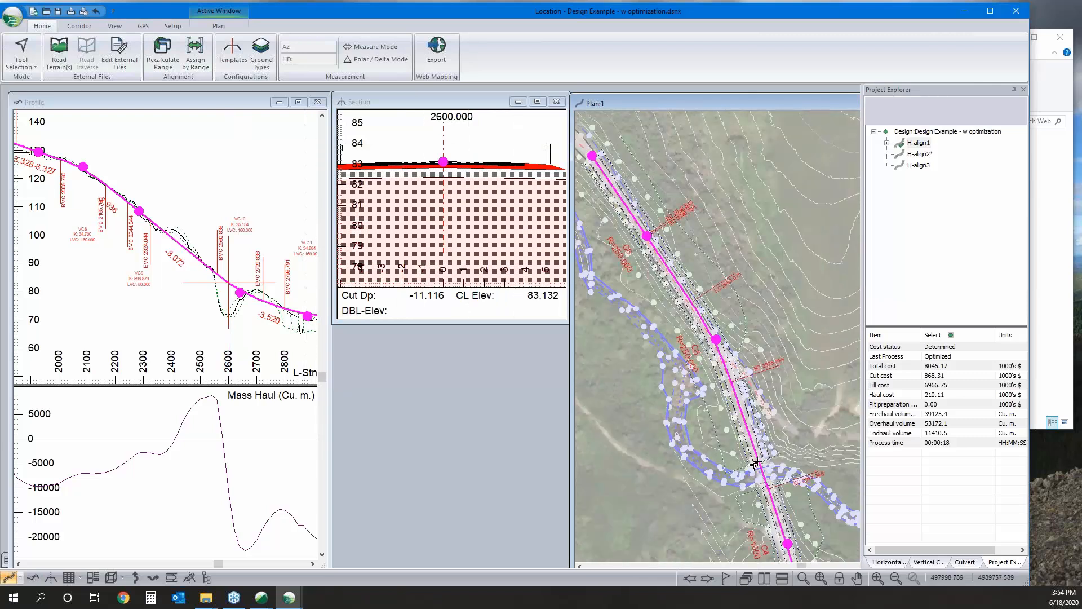
pyautogui.click(760, 469)
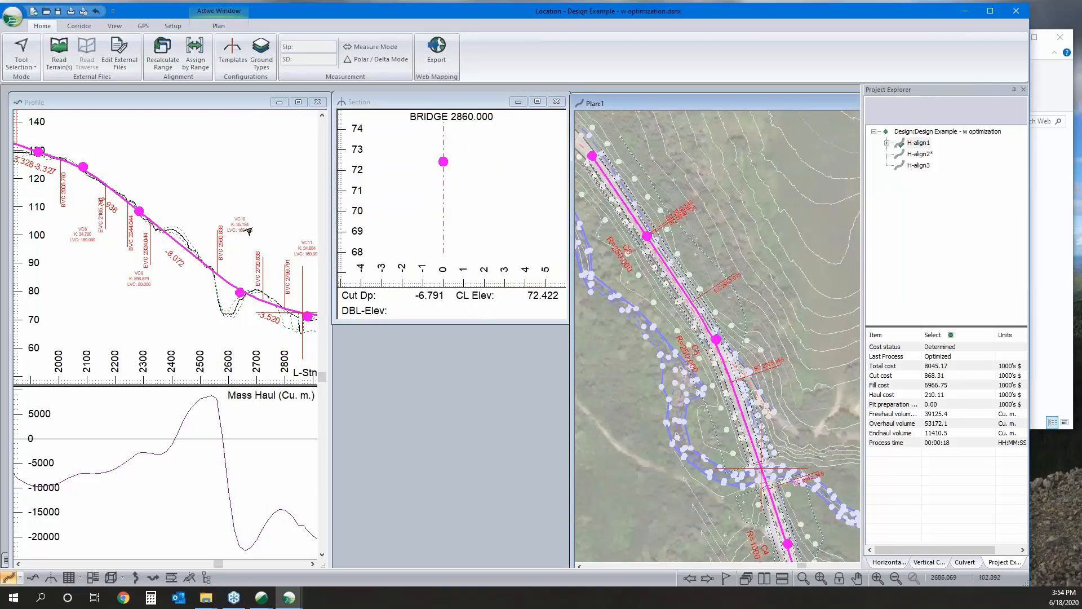
pyautogui.moveTo(292, 307); pyautogui.dragTo(231, 282, button='middle')
pyautogui.scroll(3, 232, 282)
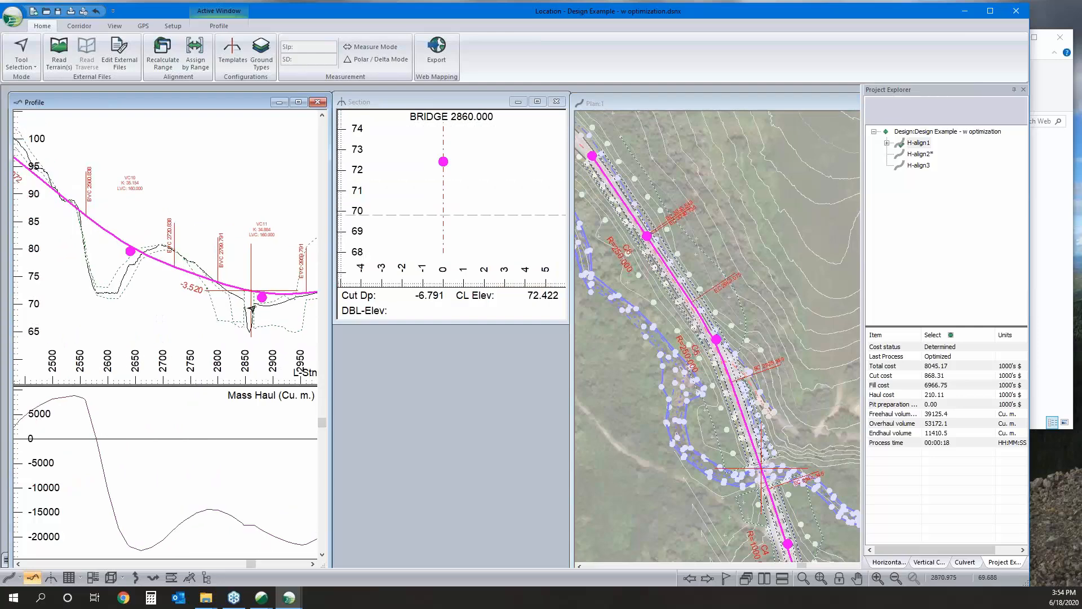
pyautogui.click(437, 208)
pyautogui.scroll(-2, 435, 206)
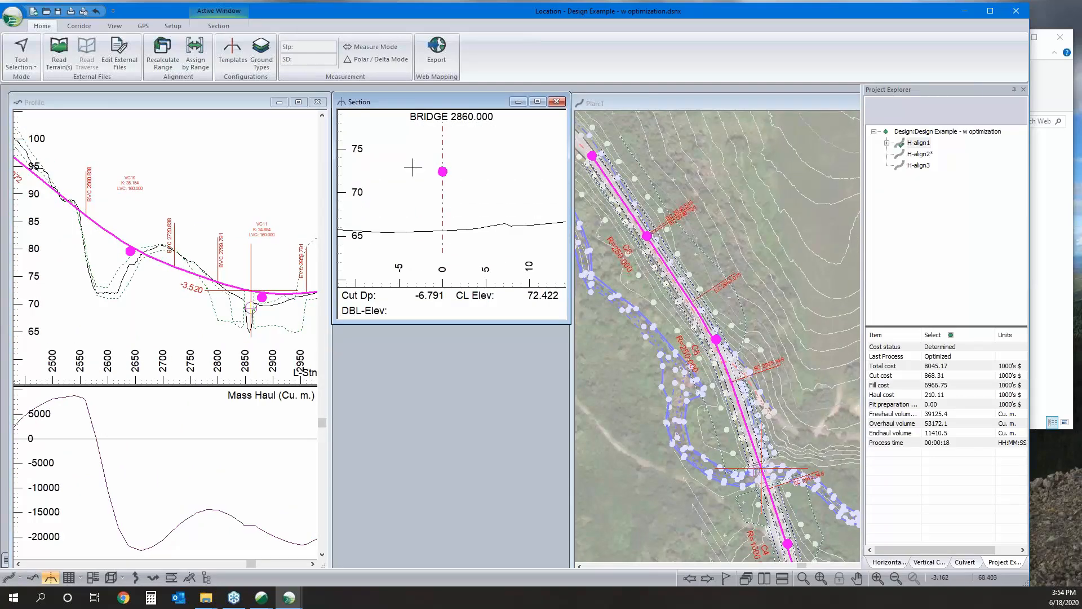
pyautogui.moveTo(443, 175)
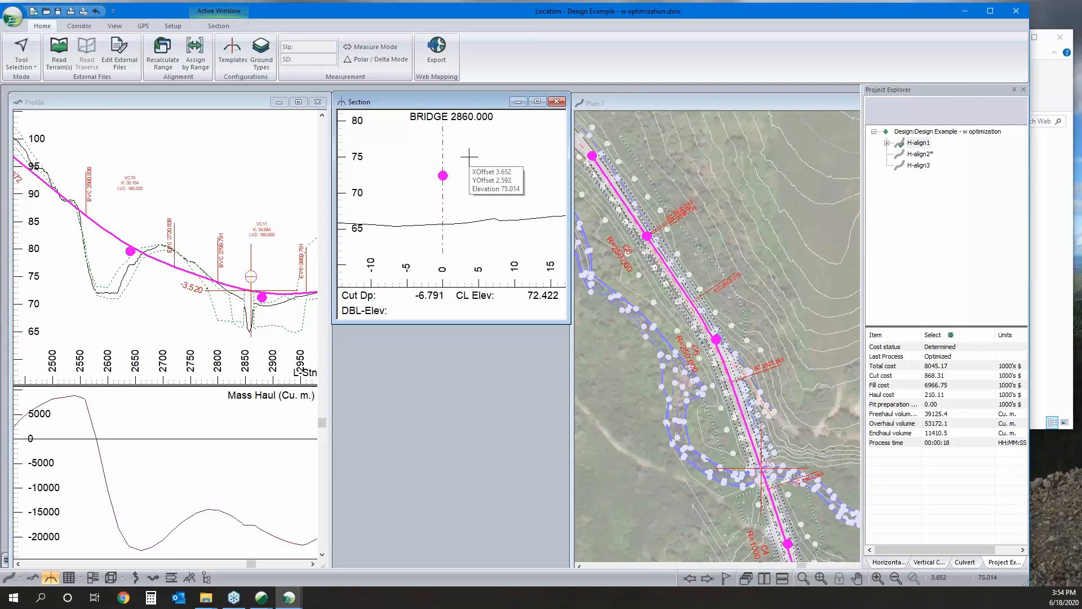
# Step: Retrieve the Bridges components from the e-Library into the template table and preview Bridge I - Deck-left
pyautogui.click(239, 66)
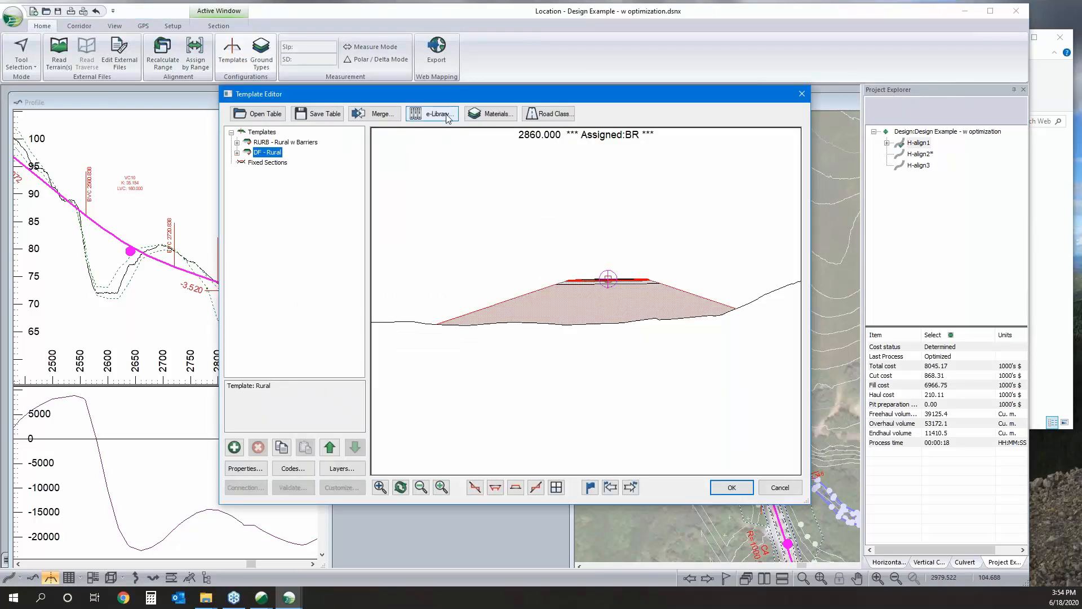
pyautogui.click(442, 115)
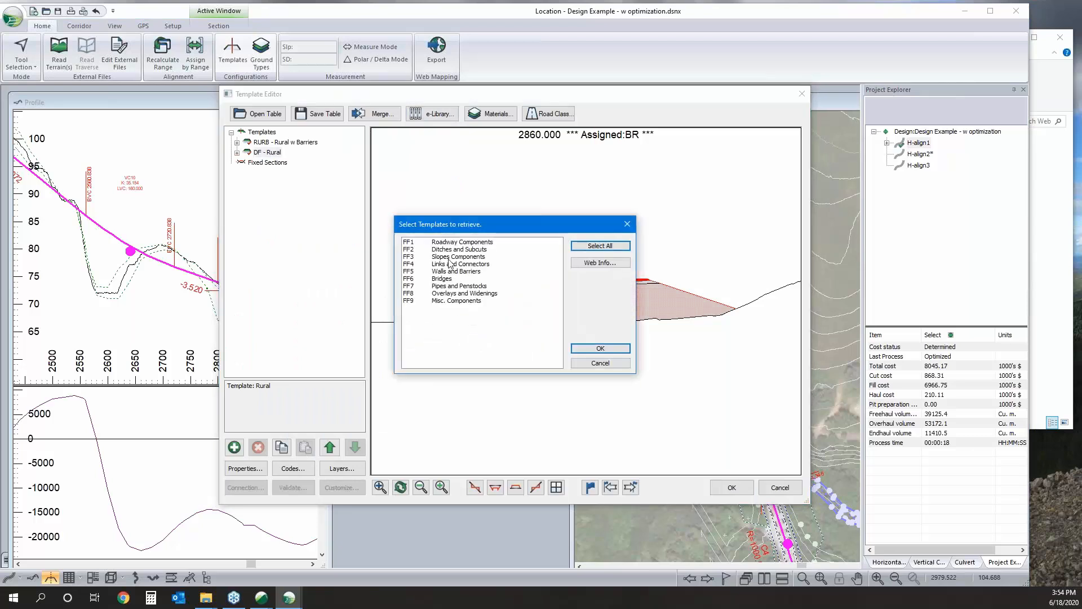
pyautogui.click(449, 301)
pyautogui.click(447, 278)
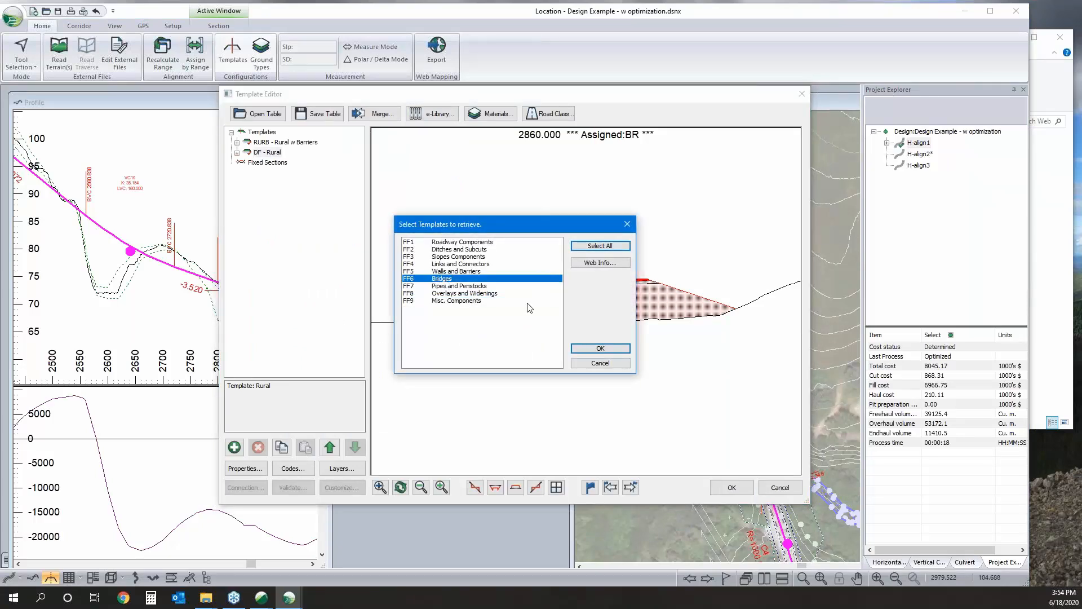
pyautogui.click(600, 349)
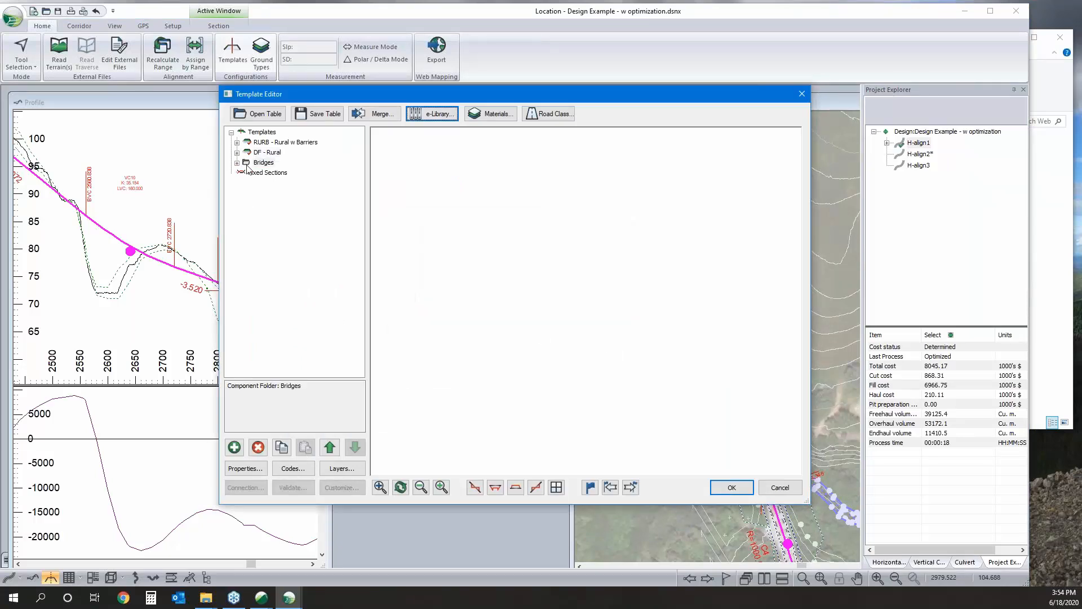
pyautogui.doubleClick(263, 163)
pyautogui.click(260, 173)
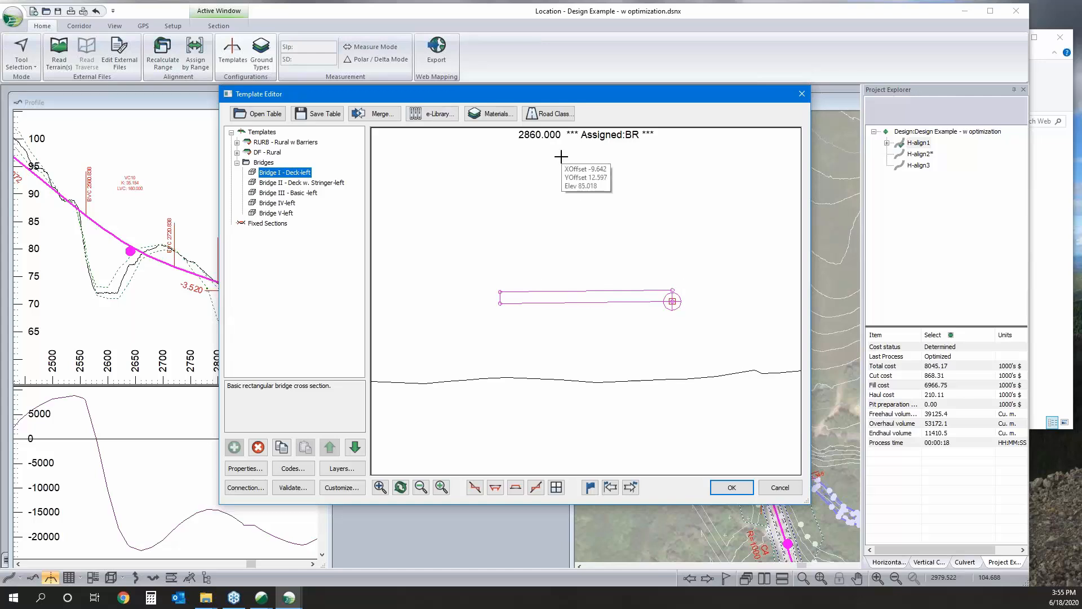
# Step: Discard the retrieved bridge components, then examine the station 2860 stream crossing in plan and profile
pyautogui.rightClick(561, 157)
pyautogui.click(798, 494)
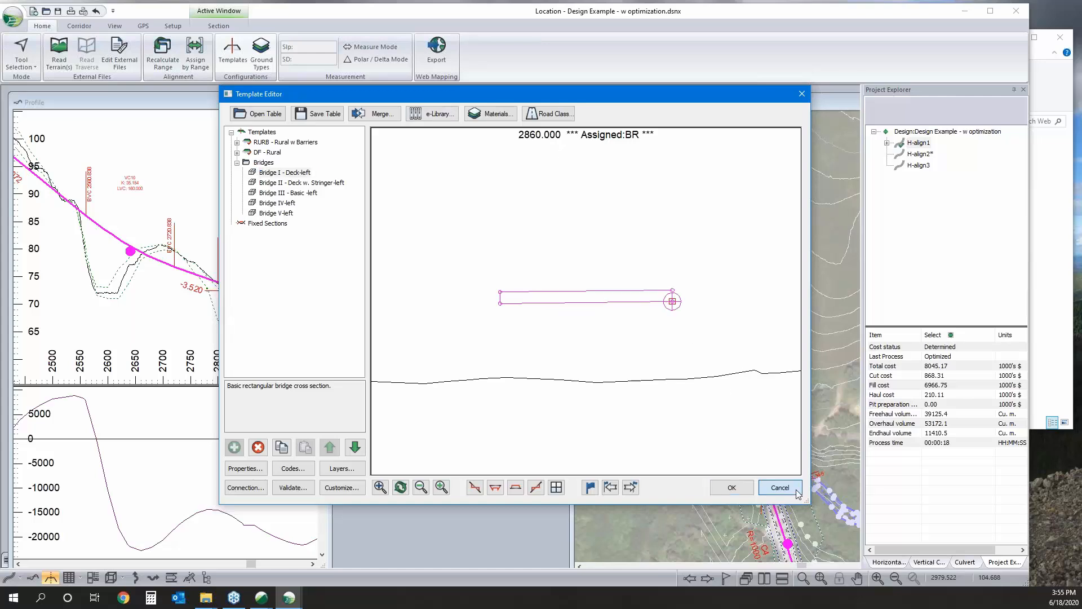
pyautogui.scroll(2, 749, 389)
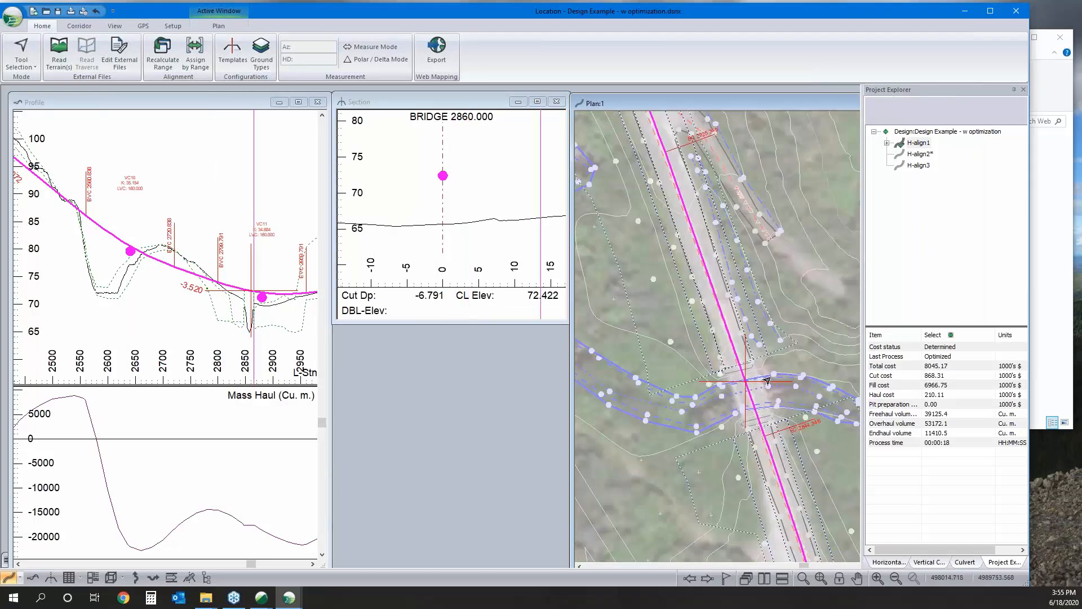
pyautogui.moveTo(749, 383)
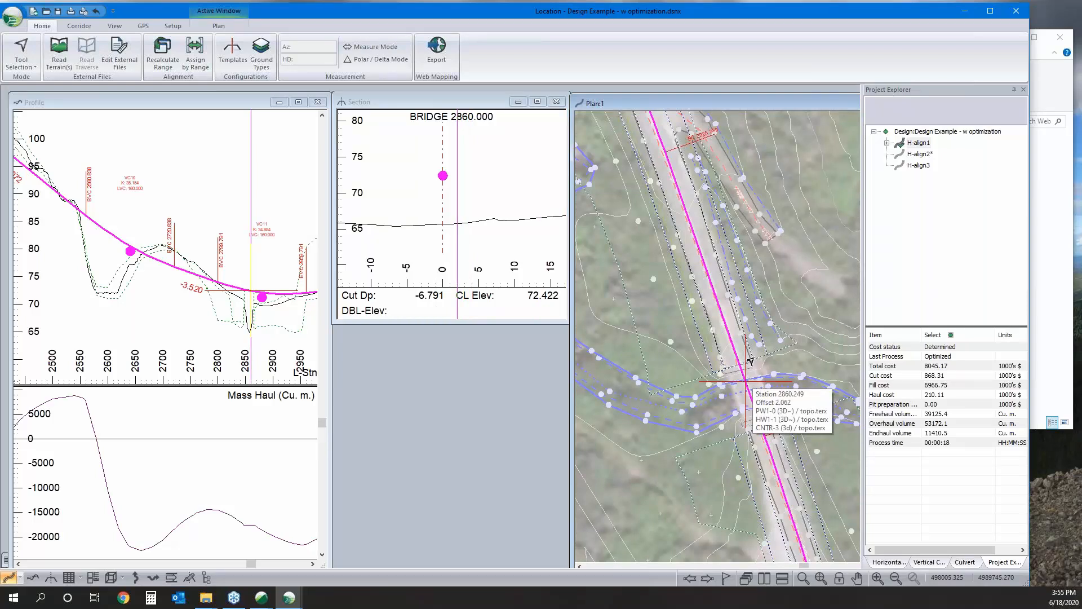
pyautogui.moveTo(774, 304)
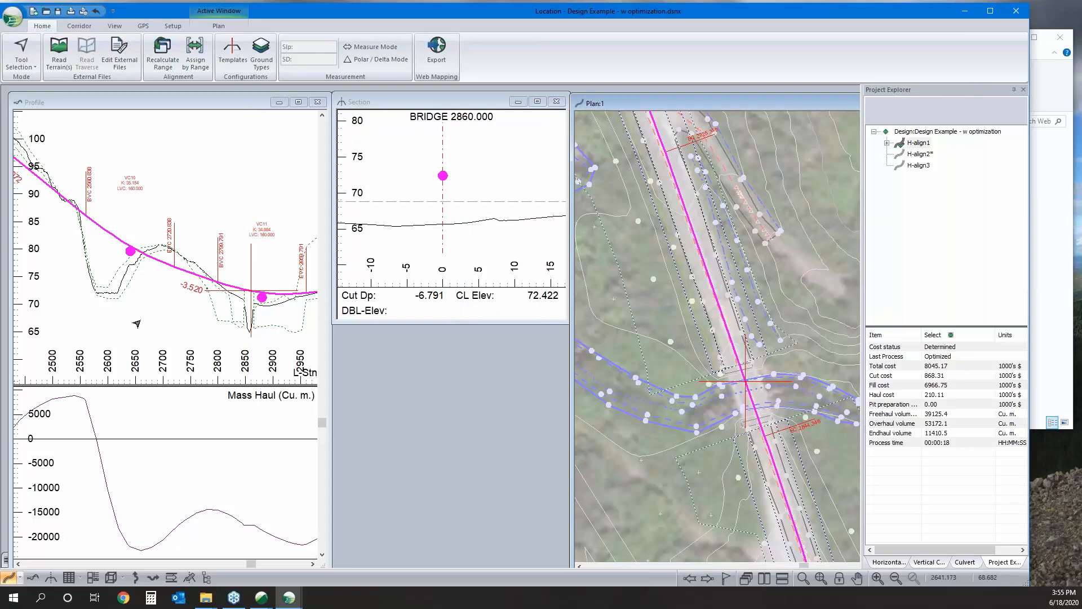
pyautogui.moveTo(249, 298)
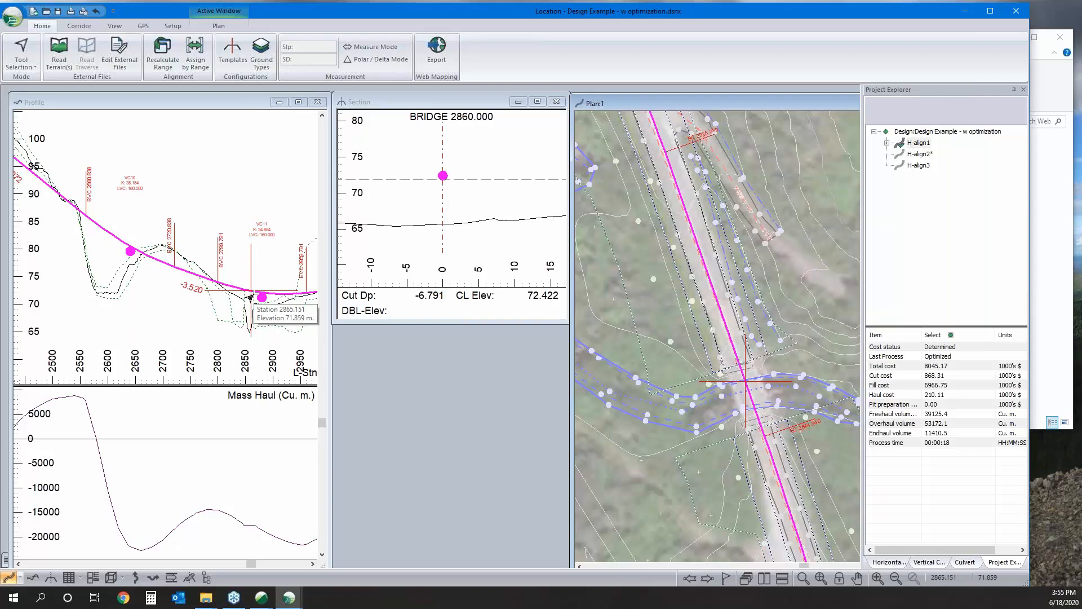
# Step: Review the control point settings in the vertical options of V-align 3 under H-align1 without changing them
pyautogui.moveTo(938, 155)
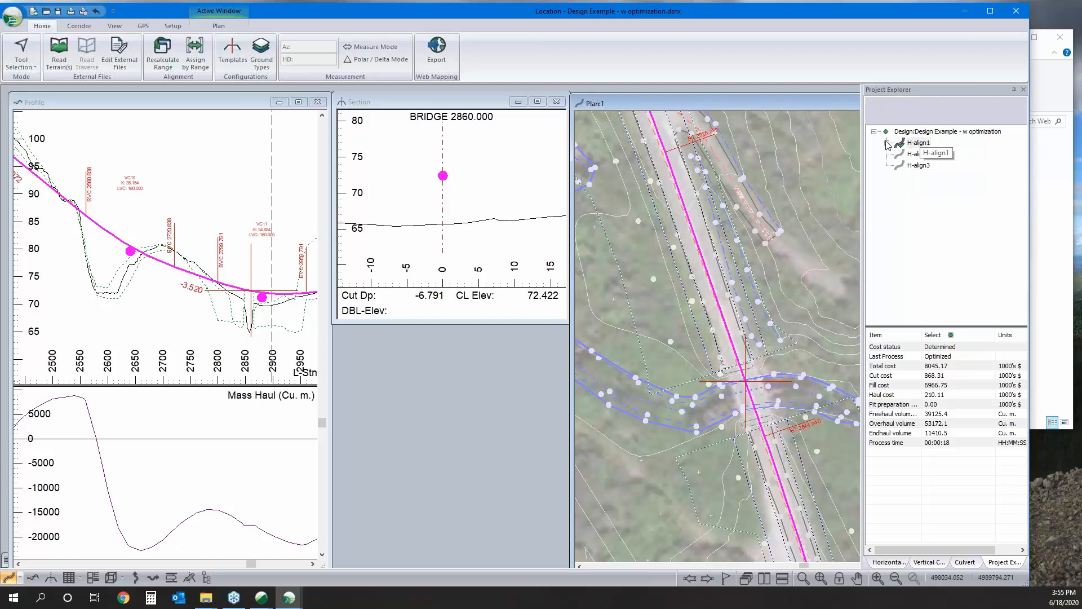
pyautogui.click(889, 145)
pyautogui.rightClick(926, 177)
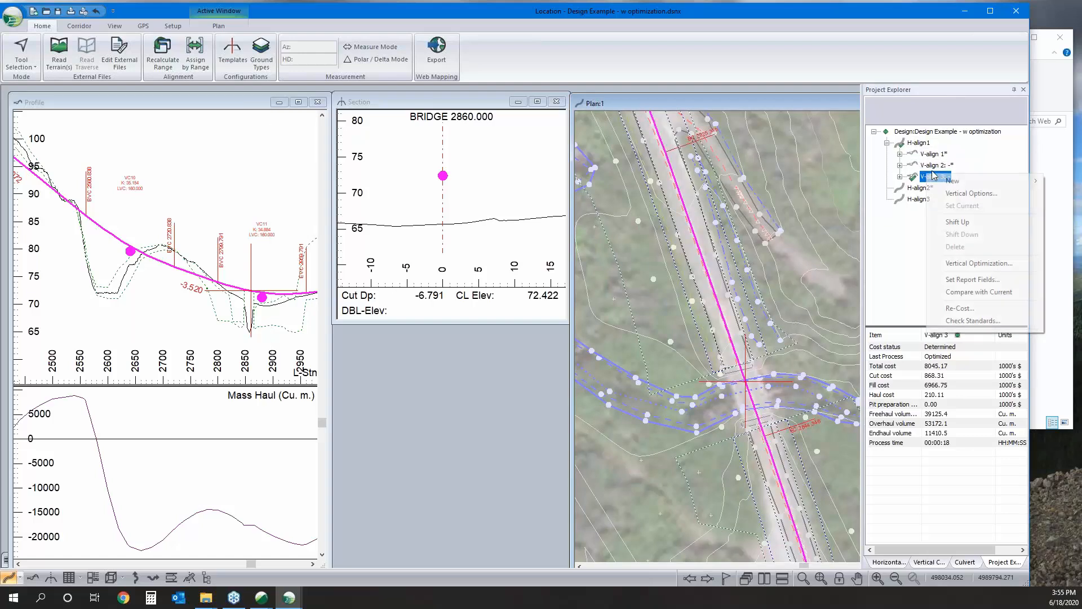
pyautogui.click(967, 193)
pyautogui.click(403, 173)
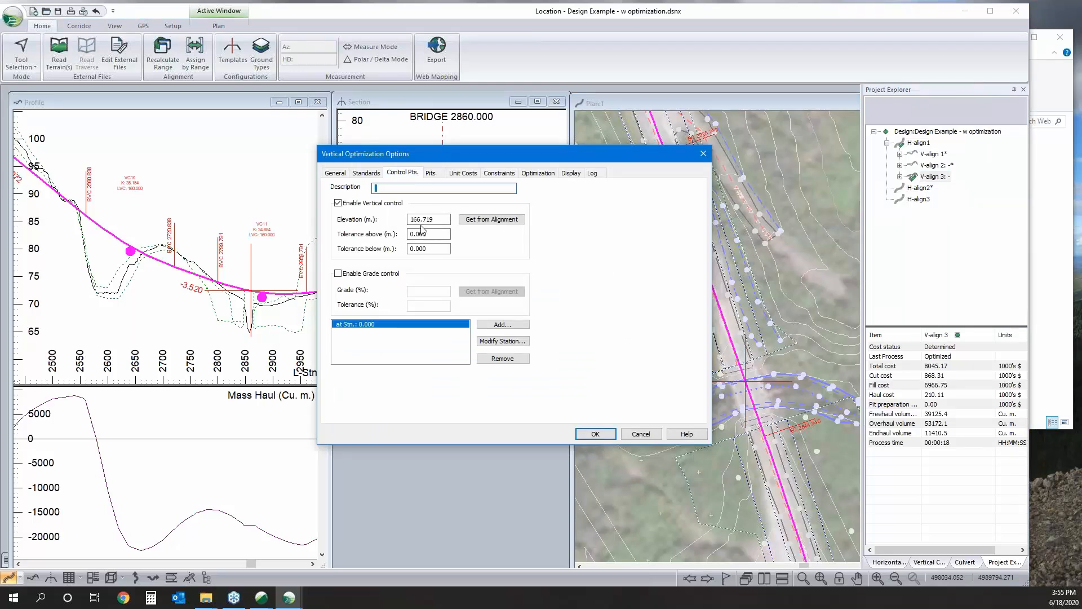
pyautogui.click(631, 436)
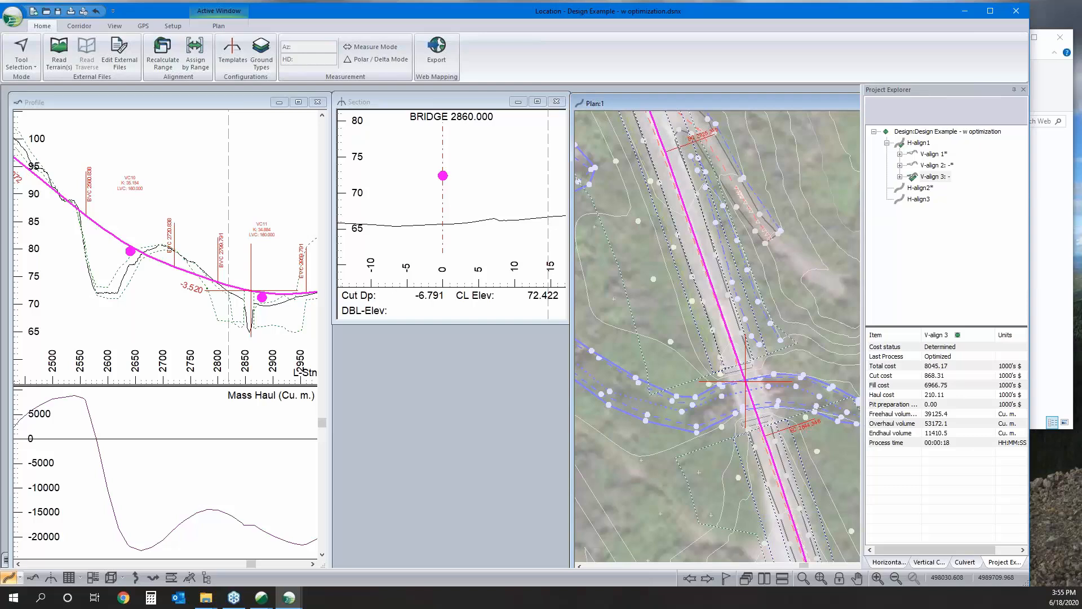
# Step: Retrieve Ditches and Subcuts from the e-Library, preview Ditch III - Vertical Tie-left, and leave the template editor without saving
pyautogui.click(173, 263)
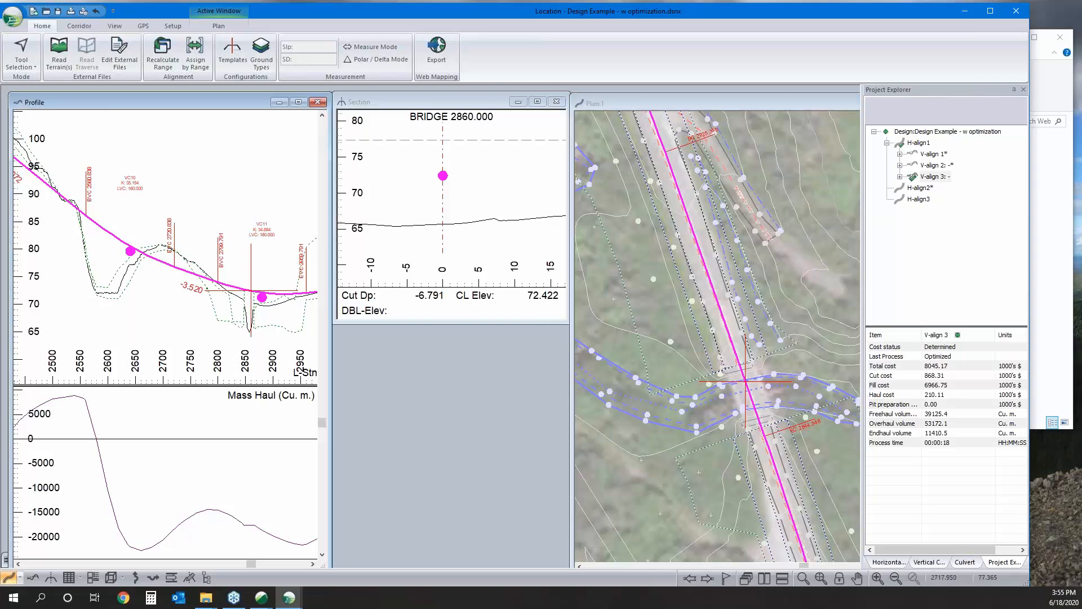
pyautogui.moveTo(158, 276); pyautogui.dragTo(183, 293, button='middle')
pyautogui.scroll(-3, 182, 293)
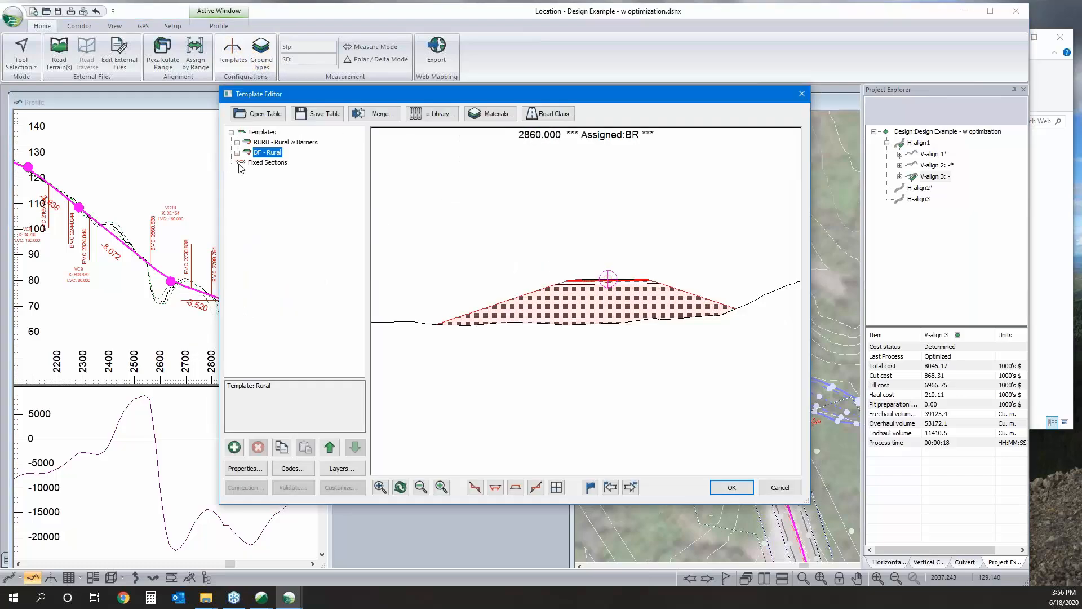
pyautogui.click(449, 118)
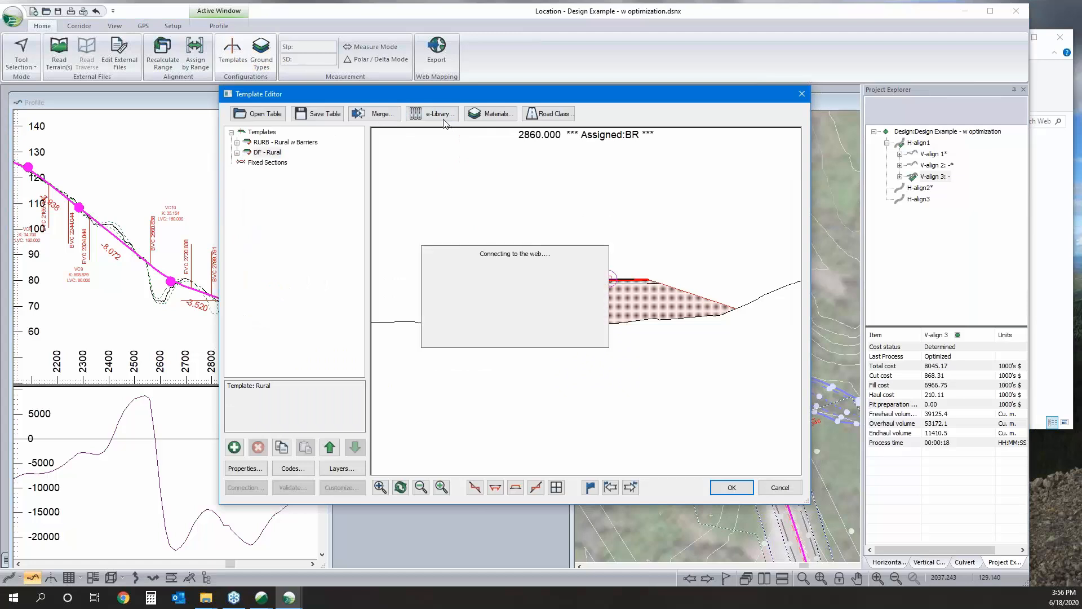
pyautogui.click(441, 250)
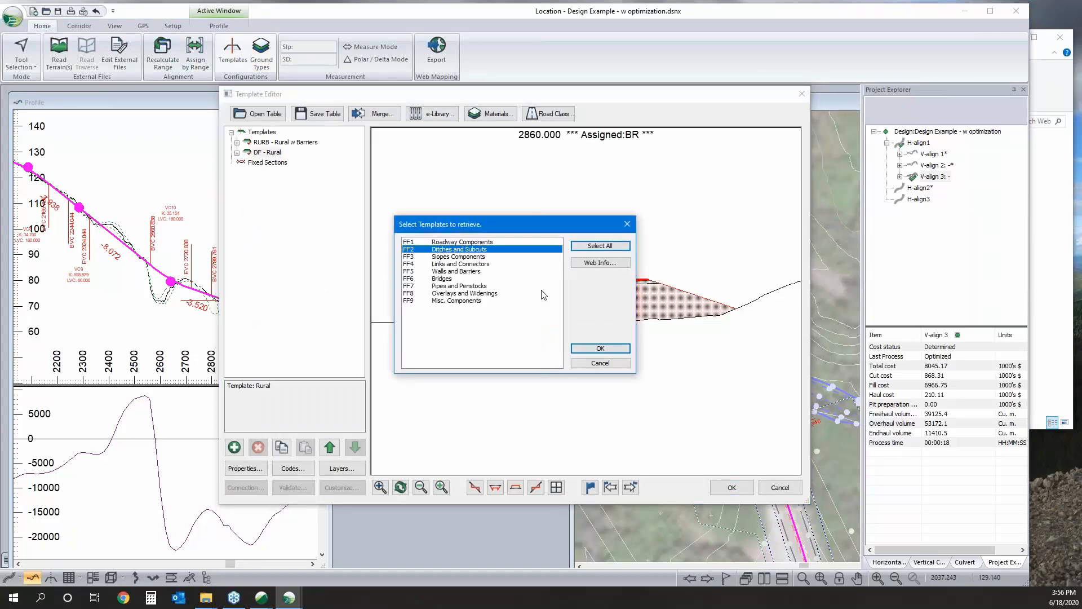
pyautogui.click(601, 348)
pyautogui.click(238, 164)
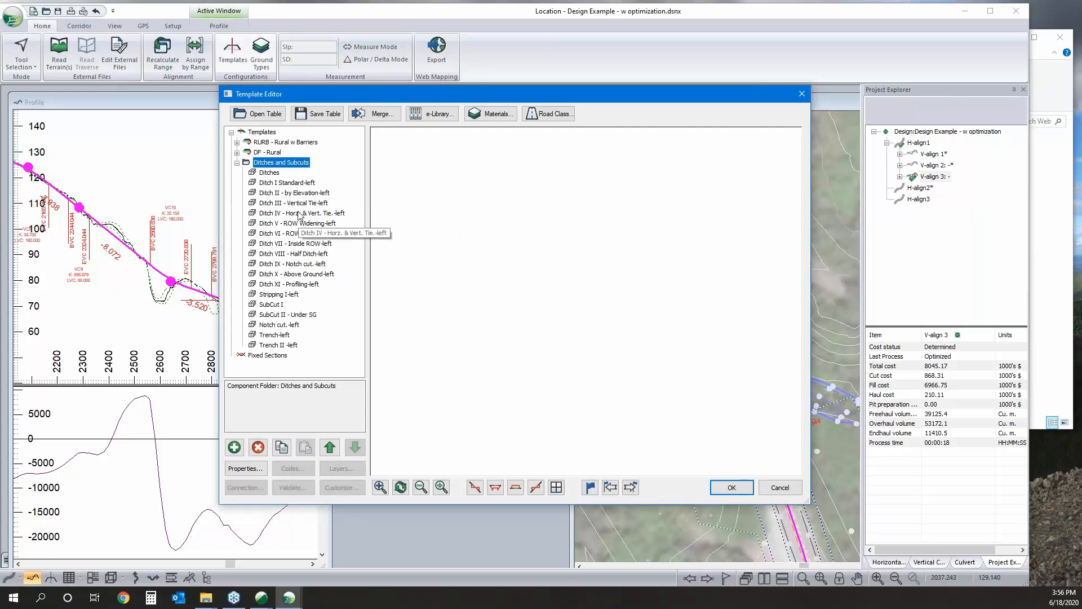
pyautogui.click(309, 205)
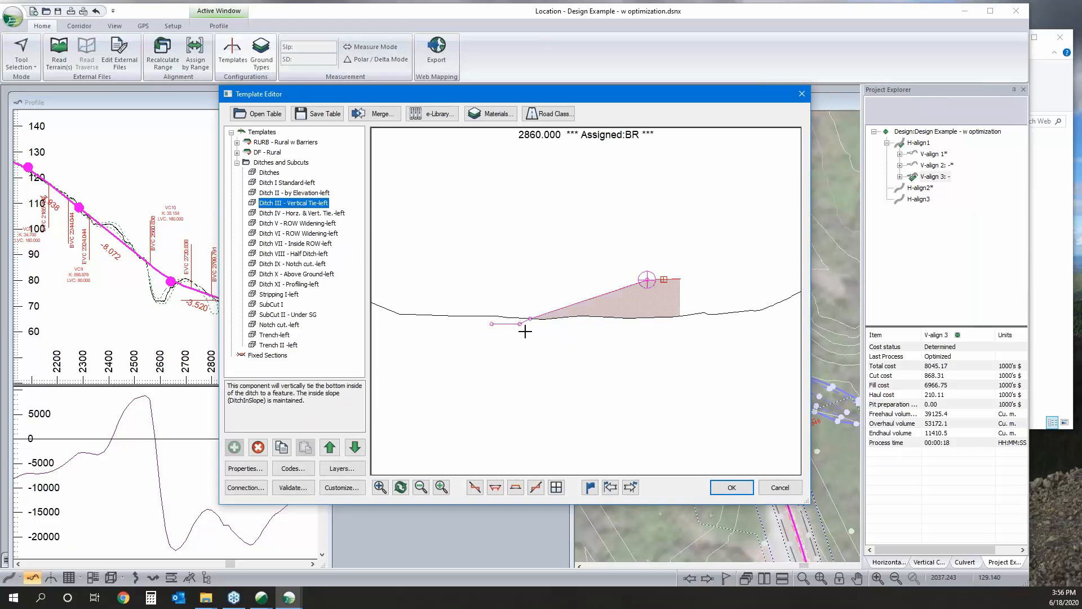
pyautogui.moveTo(528, 328)
pyautogui.moveTo(725, 294)
pyautogui.click(780, 488)
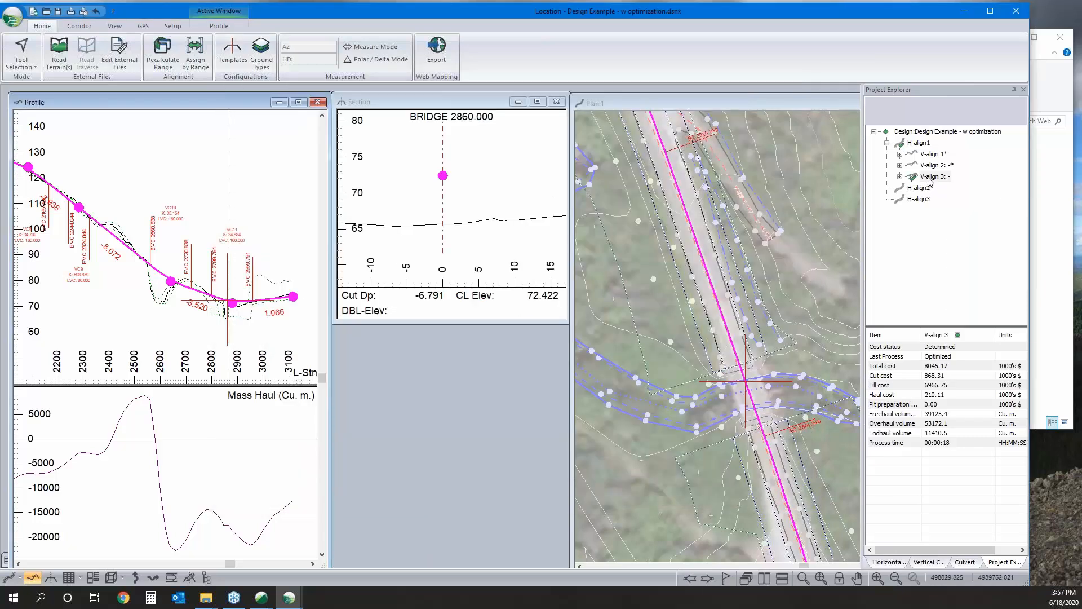
# Step: Review the Direction and Sidecast constraints in V-align 3's vertical optimization options
pyautogui.rightClick(929, 181)
pyautogui.click(961, 198)
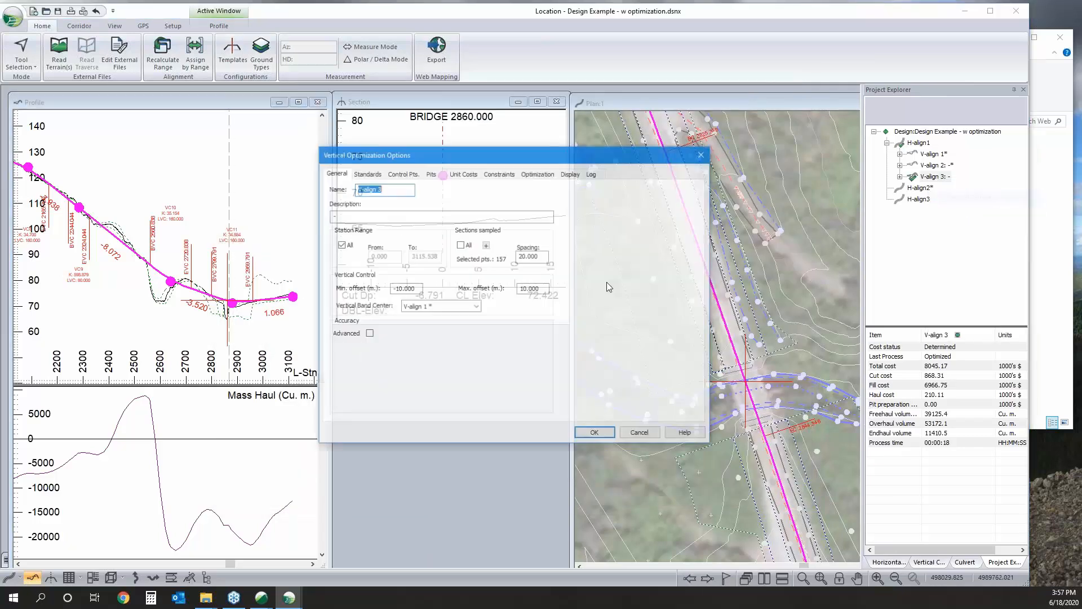
pyautogui.click(499, 174)
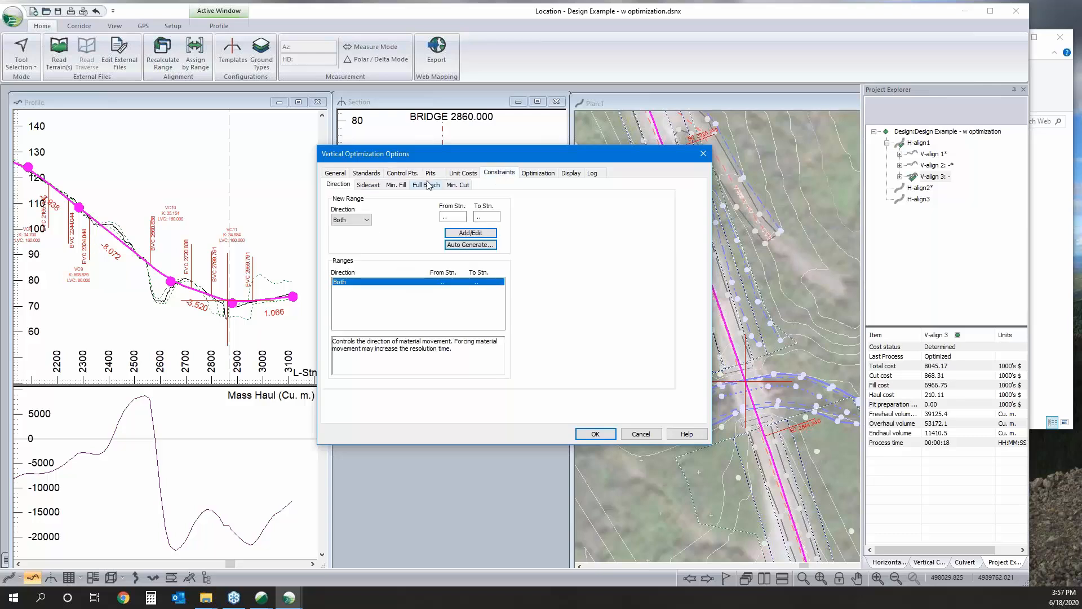
pyautogui.click(370, 185)
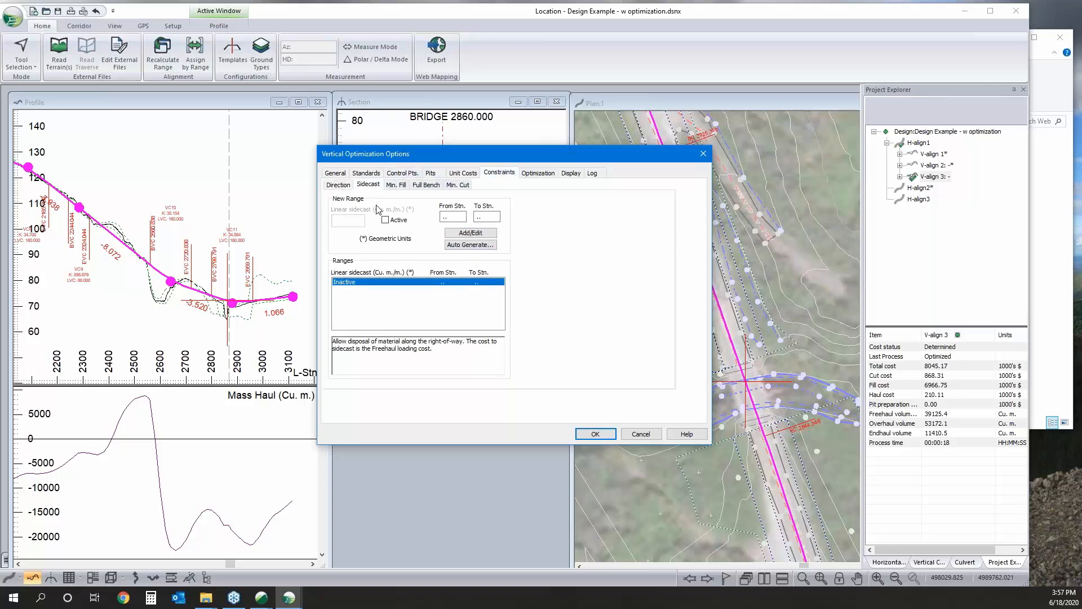